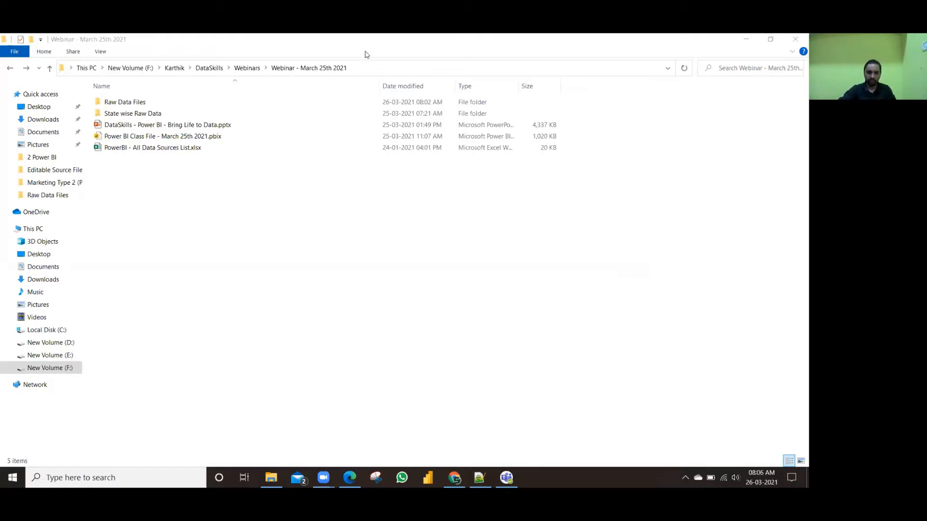
{"action": "left_click", "coordinate": [211, 208]}
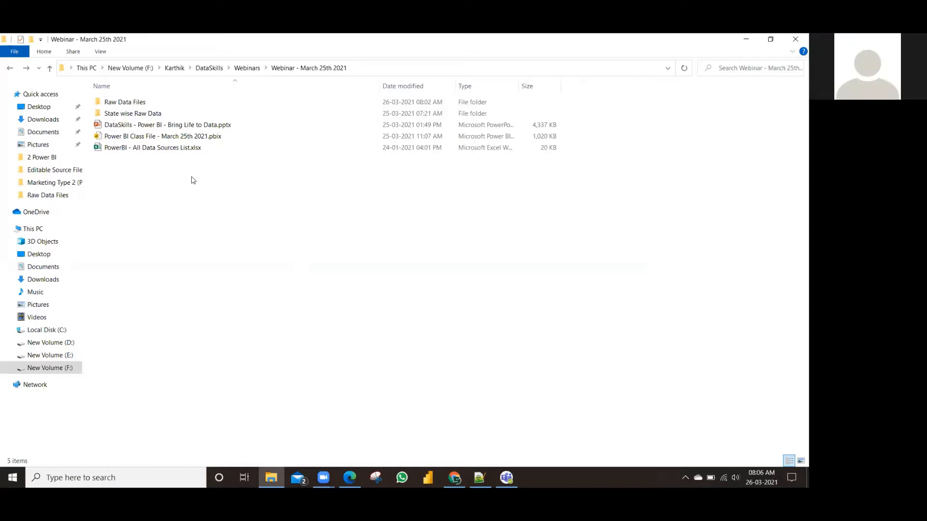
{"action": "right_click", "coordinate": [231, 210]}
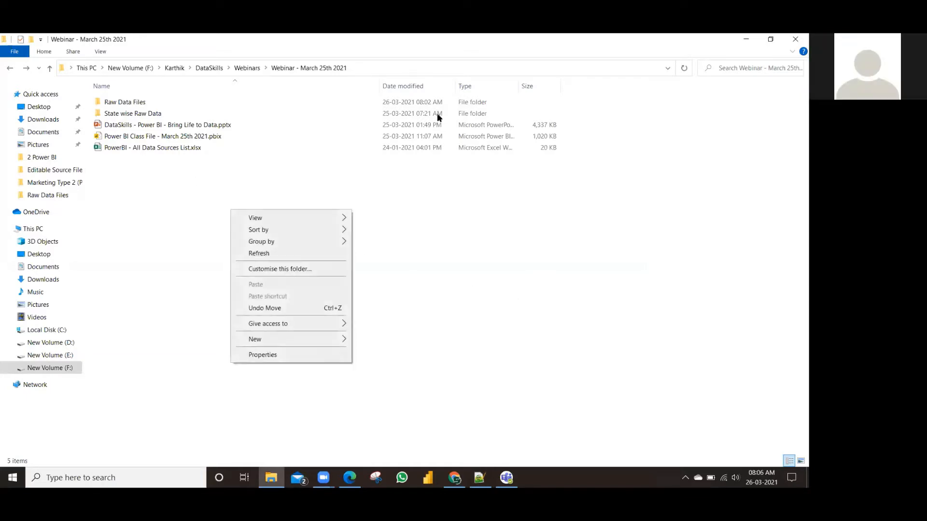
{"action": "left_click", "coordinate": [437, 114]}
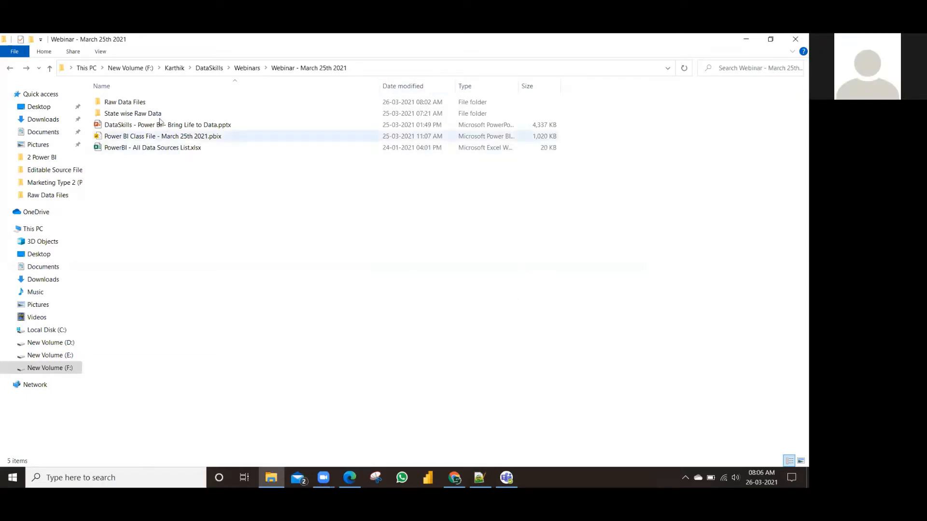
- Examine the product sales table in 5 PDF File.pdf from the Raw Data Files folder and return to the webinar folder
{"action": "double_click", "coordinate": [155, 103]}
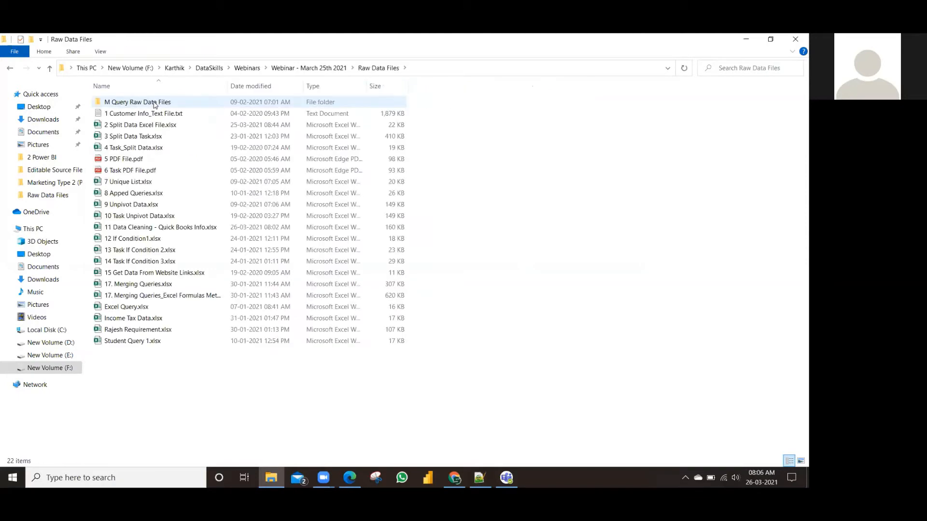
{"action": "left_click", "coordinate": [159, 159]}
{"action": "double_click", "coordinate": [168, 162]}
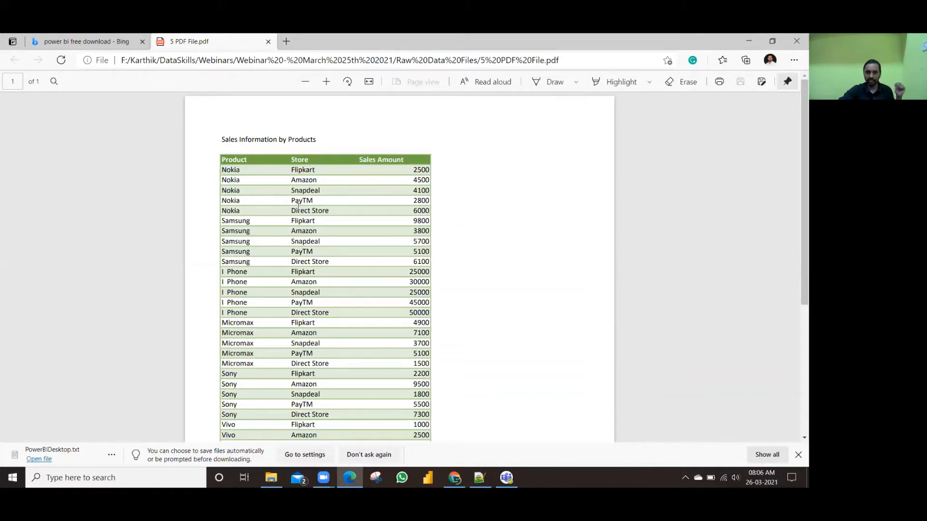
{"action": "left_click", "coordinate": [434, 78]}
{"action": "left_click", "coordinate": [747, 37]}
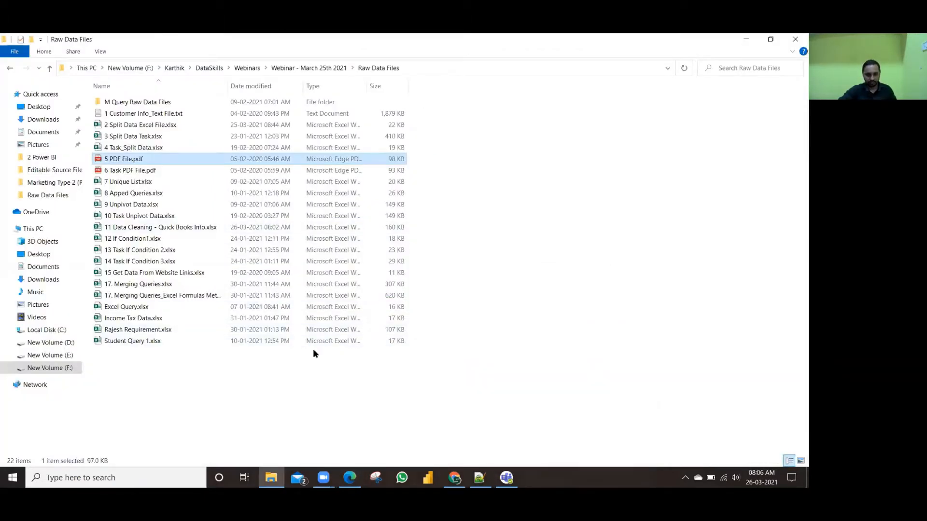
{"action": "left_click", "coordinate": [10, 68]}
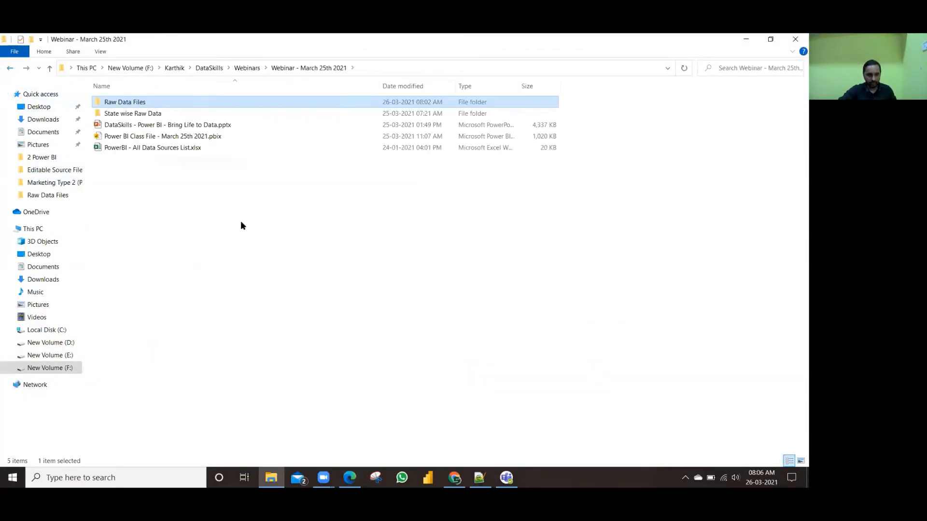
{"action": "left_click", "coordinate": [240, 221]}
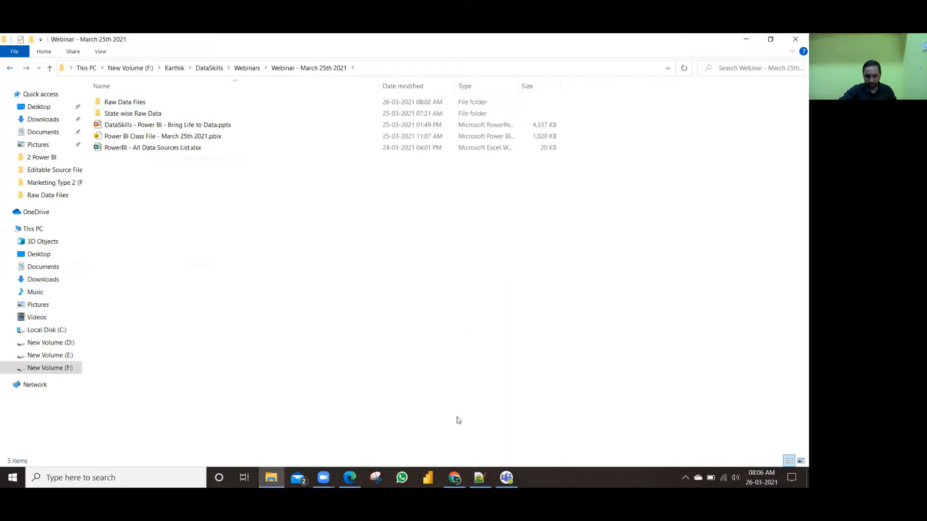
- Launch Power BI Desktop with a blank report and copy the path of the Webinar - March 25th 2021 folder from File Explorer
{"action": "left_click", "coordinate": [428, 478]}
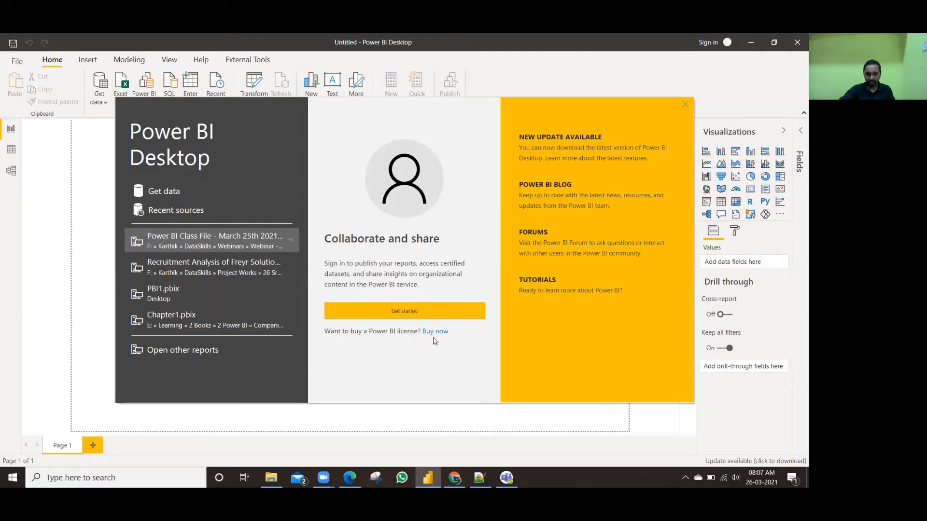
{"action": "left_click", "coordinate": [685, 105]}
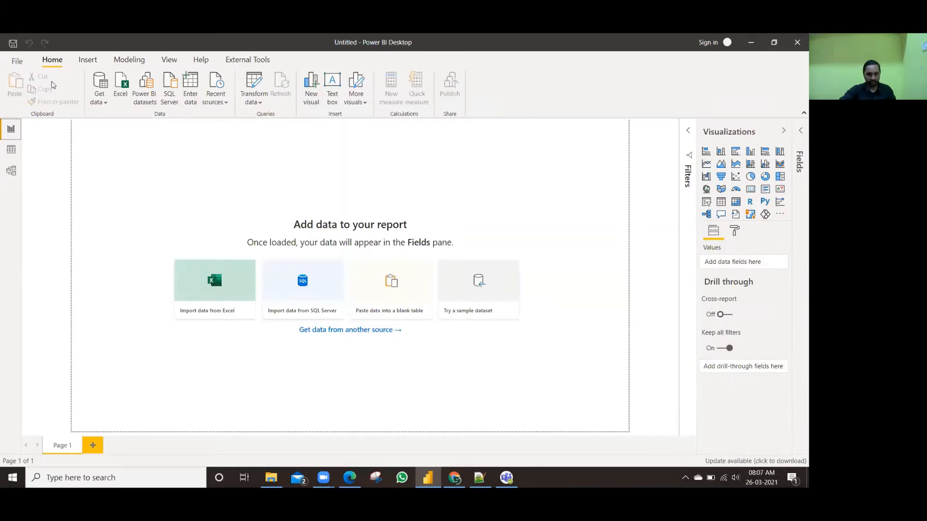
{"action": "key", "text": "alt+Tab"}
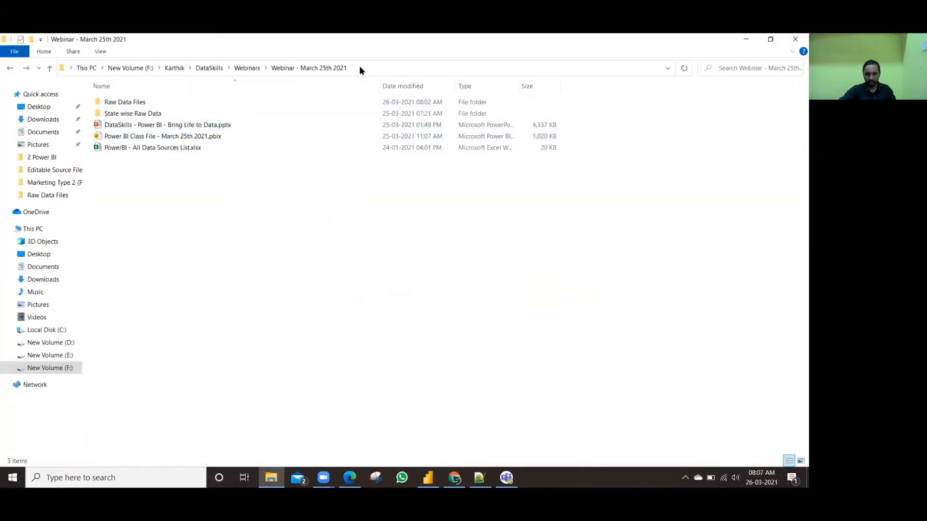
{"action": "left_click", "coordinate": [359, 68]}
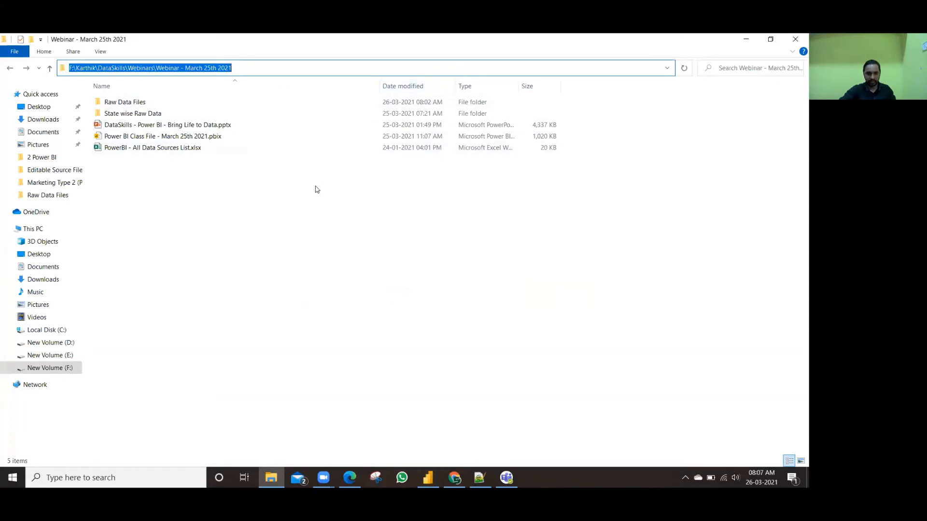
{"action": "key", "text": "alt+Tab"}
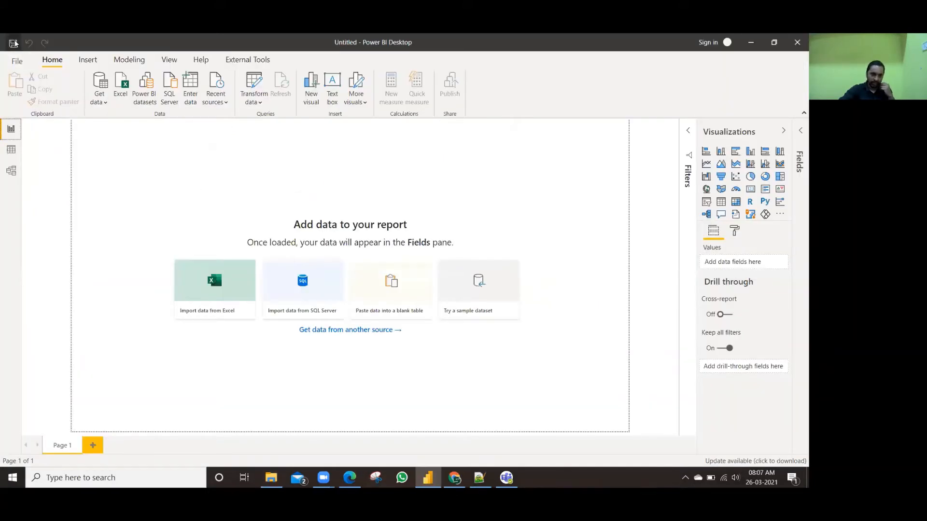
- Save the blank report in the Webinar - March 25th 2021 folder as "Power BI Class File - March 26th 2021.pbix"
{"action": "left_click", "coordinate": [13, 43]}
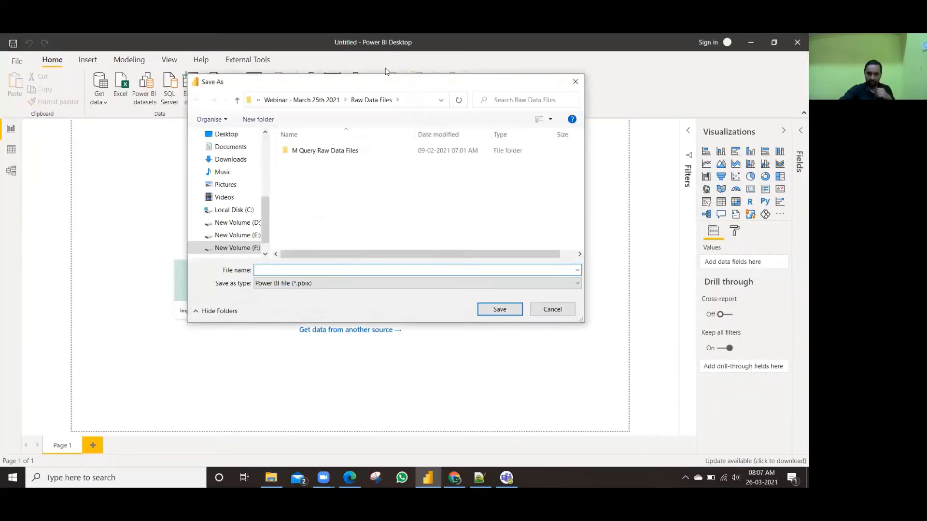
{"action": "left_click", "coordinate": [410, 106]}
{"action": "key", "text": "BackSpace"}
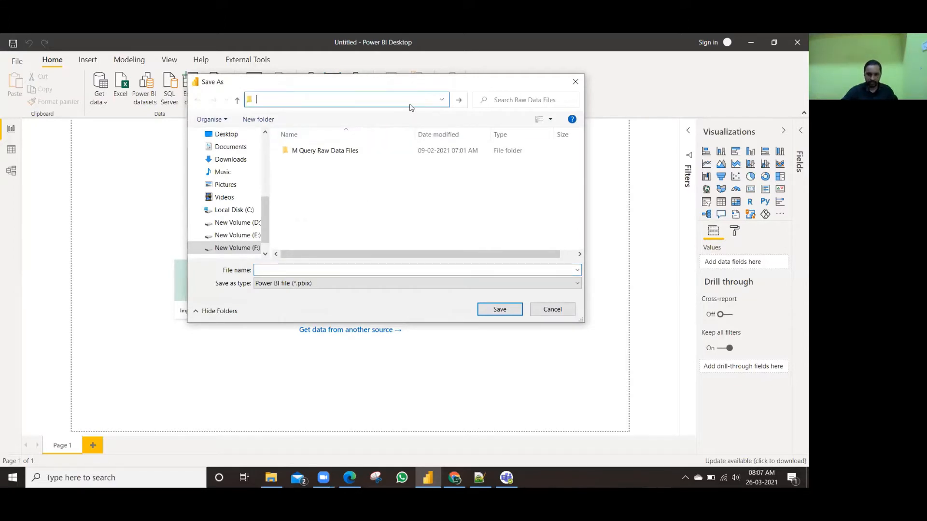
{"action": "key", "text": "ctrl+v"}
{"action": "key", "text": "Return"}
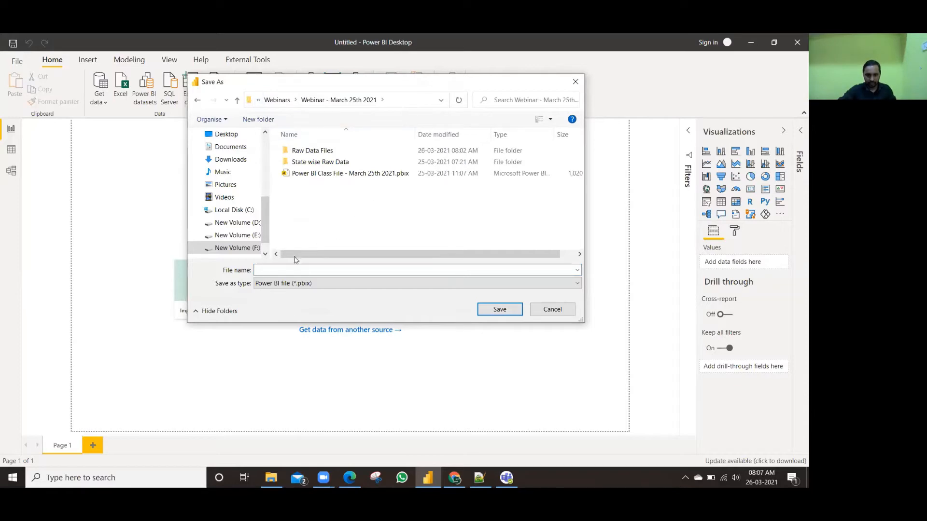
{"action": "left_click", "coordinate": [337, 175]}
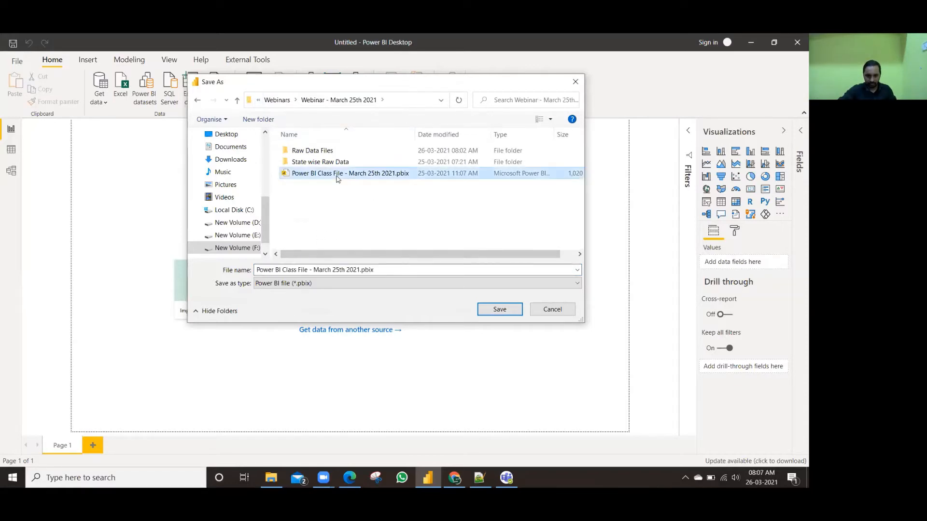
{"action": "left_click", "coordinate": [384, 269]}
{"action": "left_click", "coordinate": [385, 270]}
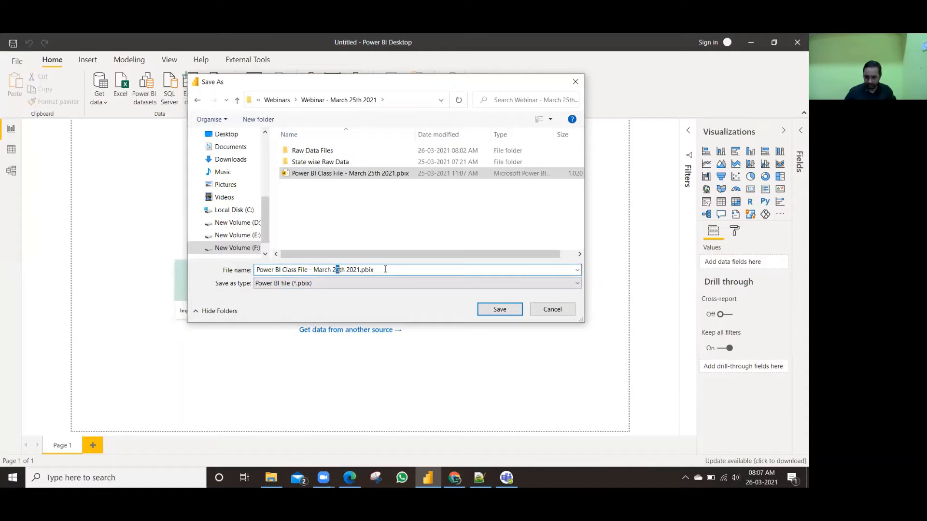
{"action": "type", "text": "6"}
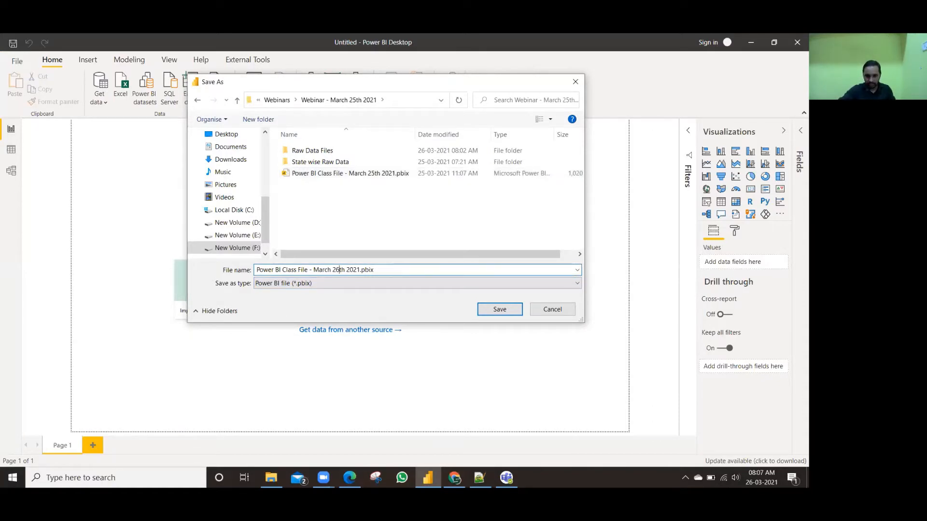
{"action": "left_click", "coordinate": [513, 312]}
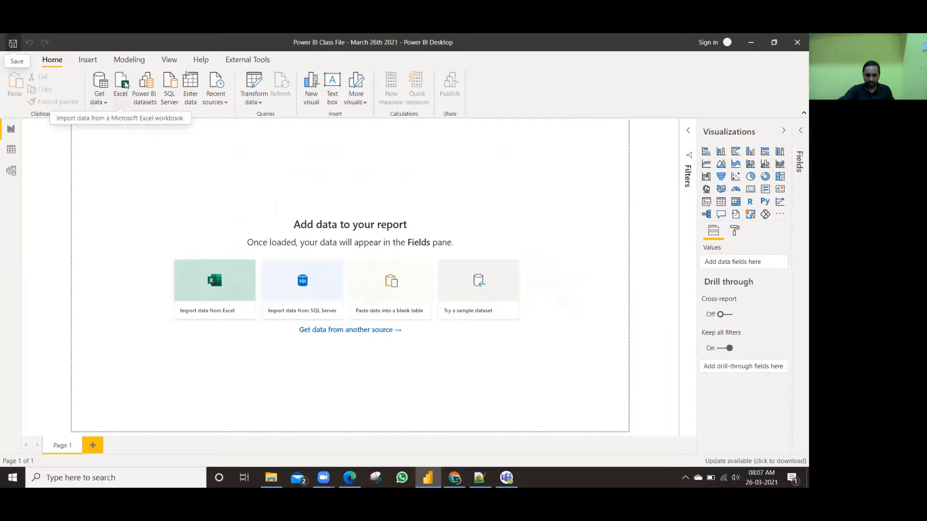
- Search all data source types for "pdf" and start a connection with the PDF connector
{"action": "left_click", "coordinate": [104, 102]}
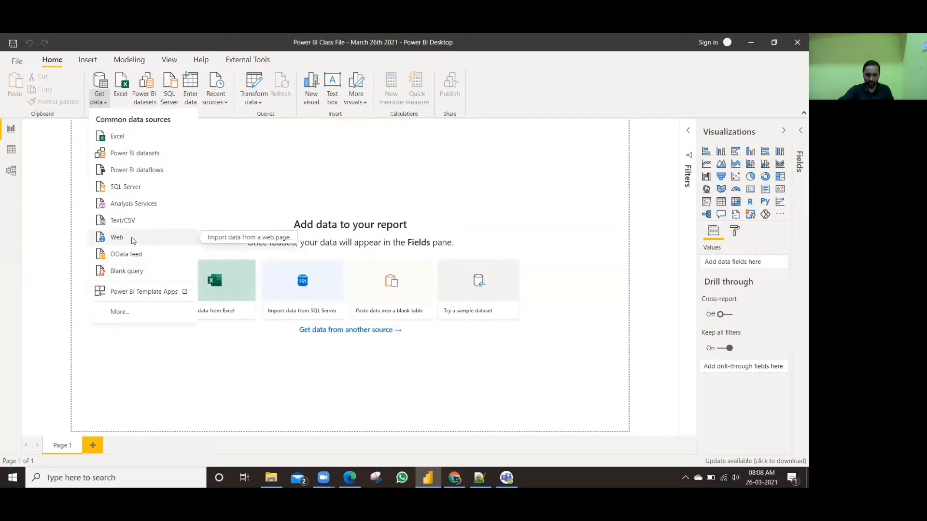
{"action": "left_click", "coordinate": [118, 312]}
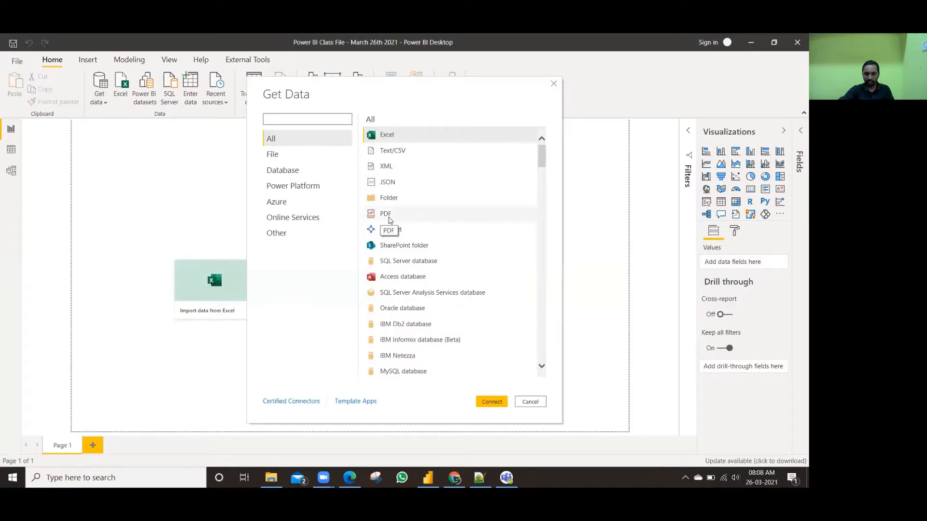
{"action": "left_click", "coordinate": [282, 119]}
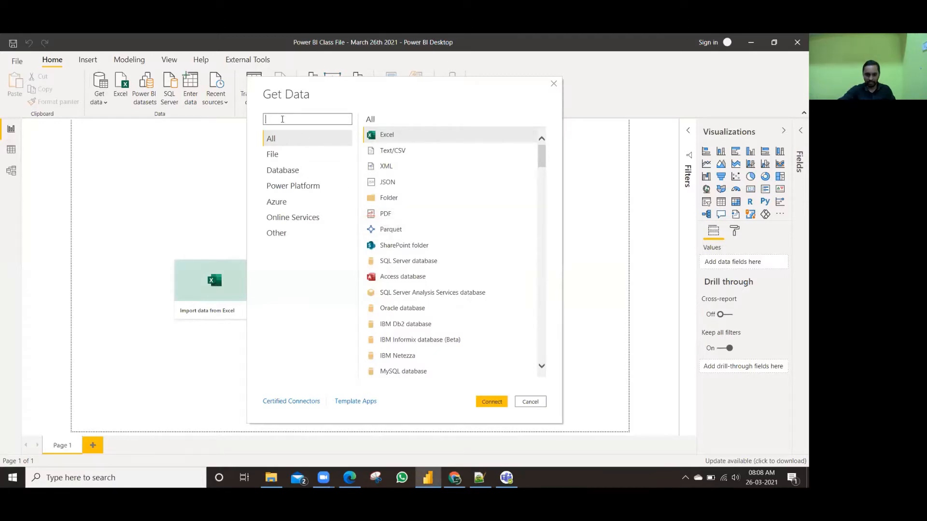
{"action": "type", "text": "pdf"}
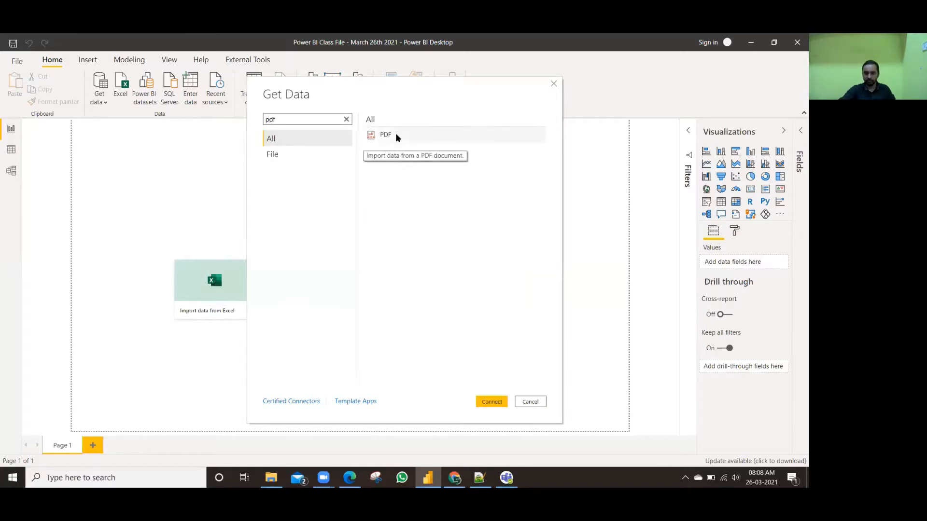
{"action": "left_click", "coordinate": [395, 132]}
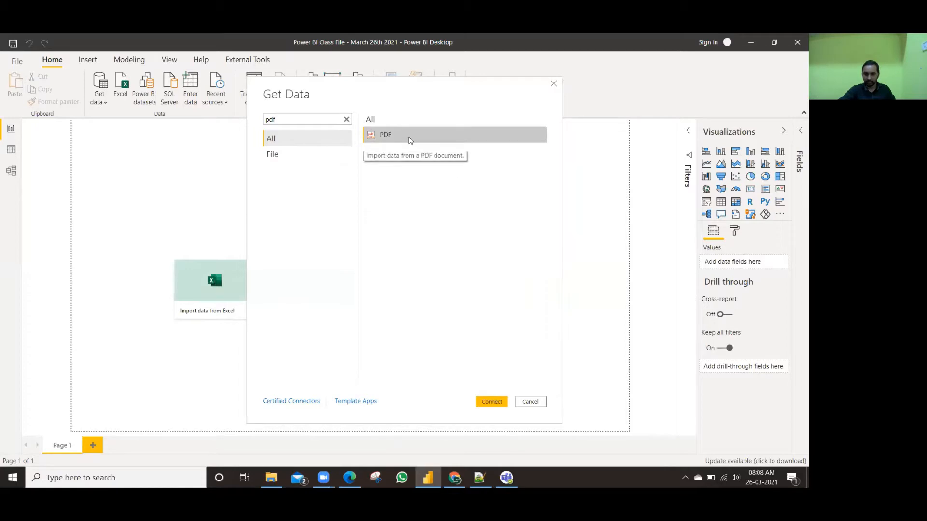
{"action": "left_click", "coordinate": [414, 140]}
{"action": "left_click", "coordinate": [497, 403]}
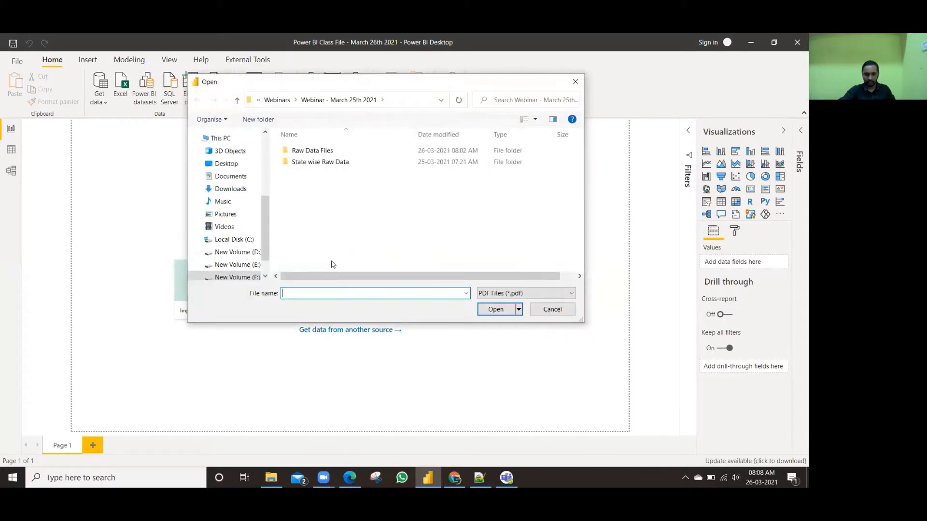
- Choose 5 PDF File.pdf from the Raw Data Files folder as the source and open it
{"action": "double_click", "coordinate": [324, 152]}
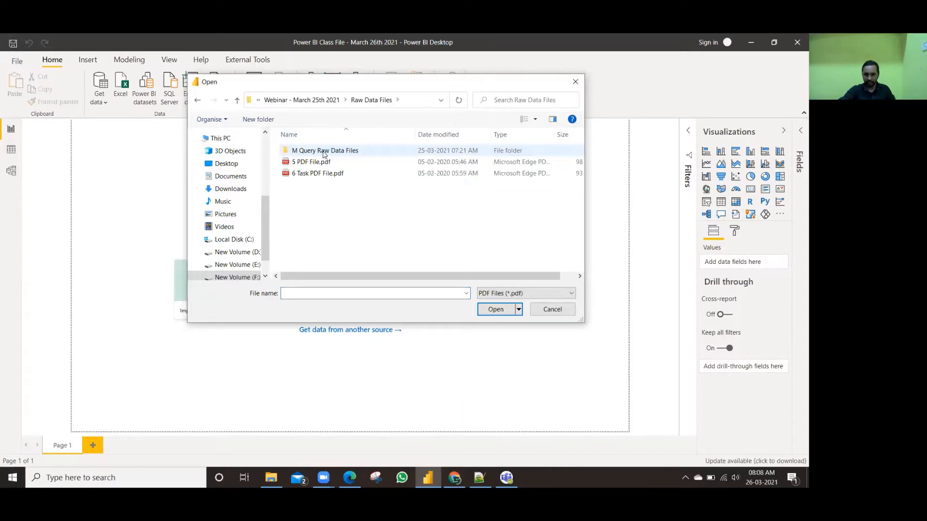
{"action": "left_click", "coordinate": [322, 164]}
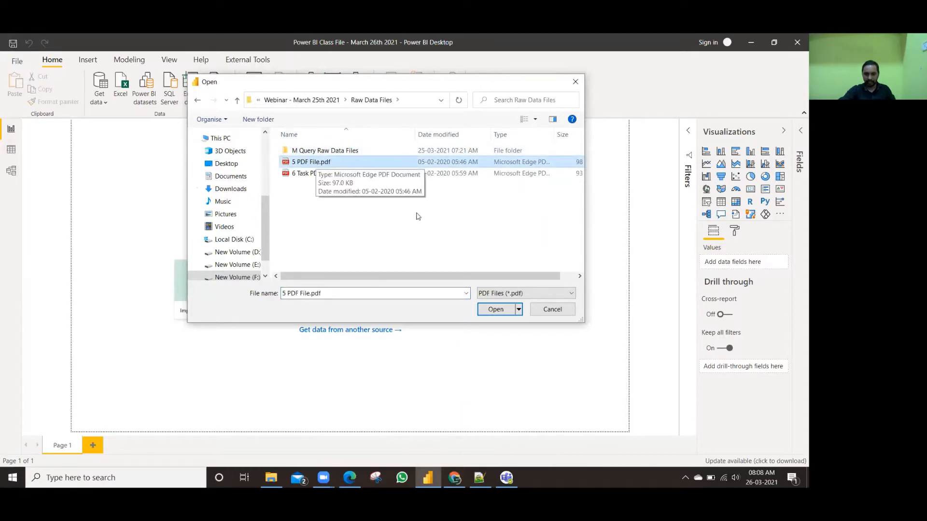
{"action": "left_click", "coordinate": [496, 311]}
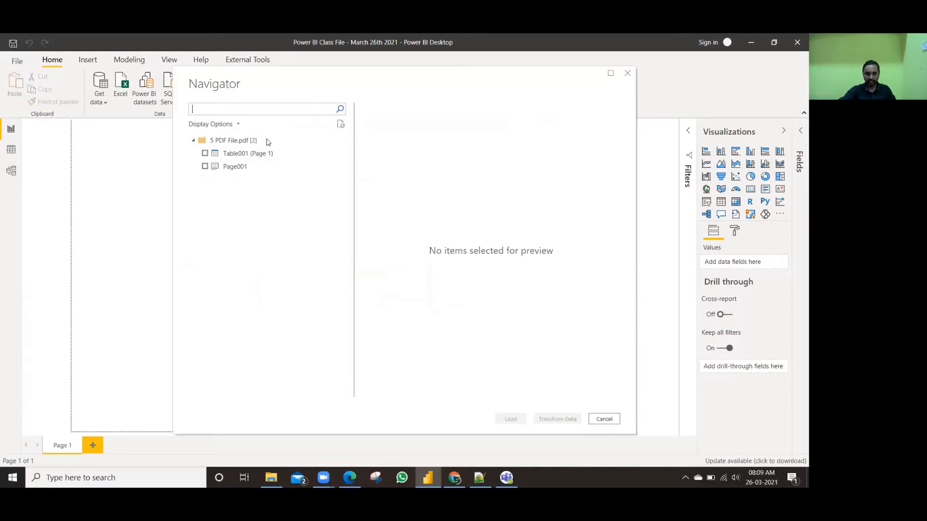
- Compare the previews of Table001 (Page 1) and Page001 from the PDF file
{"action": "left_click", "coordinate": [252, 155]}
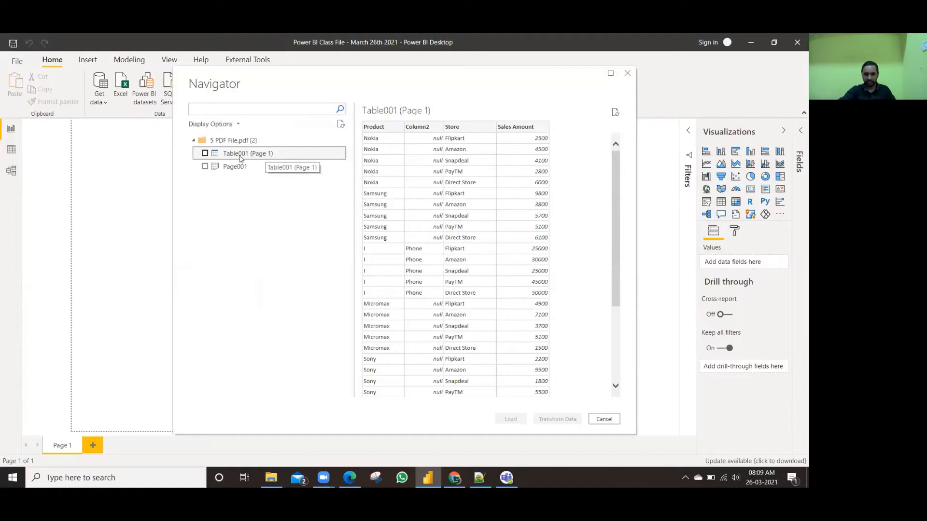
{"action": "left_click", "coordinate": [238, 167]}
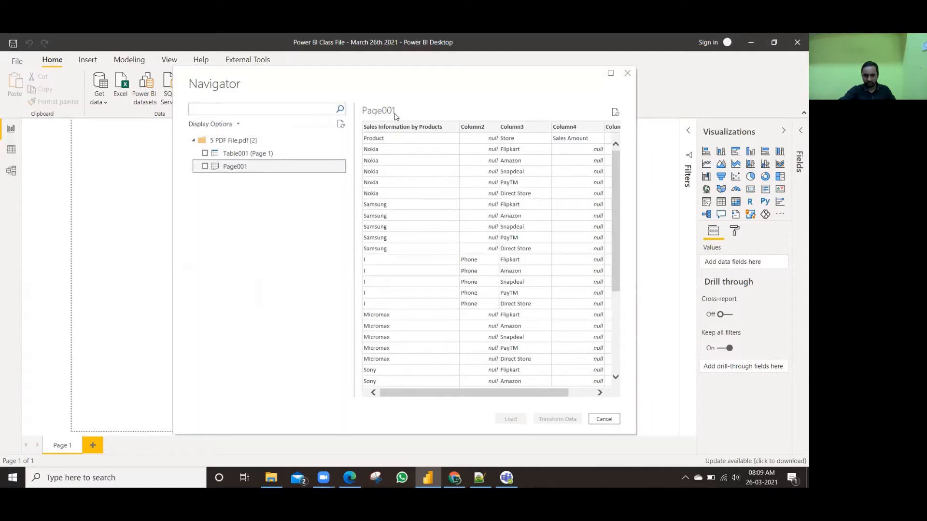
{"action": "left_click_drag", "start_coordinate": [502, 394], "coordinate": [440, 393]}
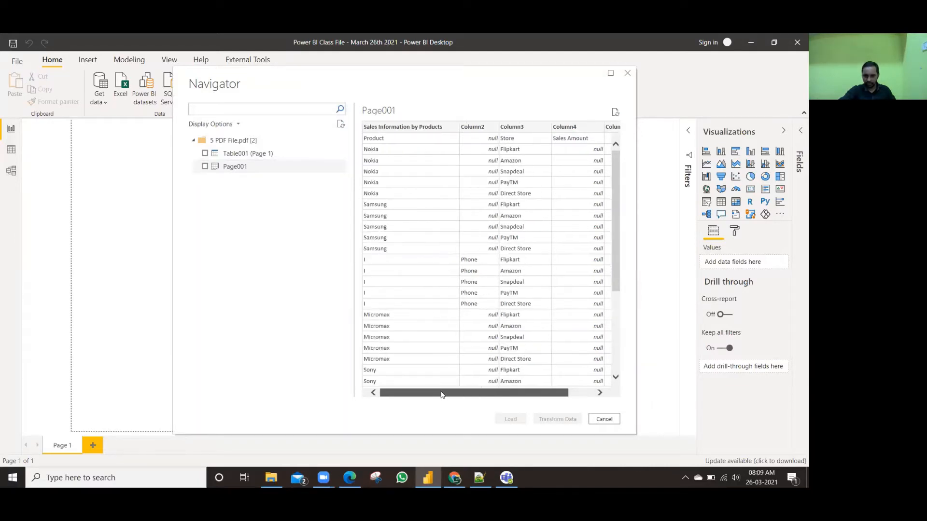
{"action": "left_click", "coordinate": [239, 154]}
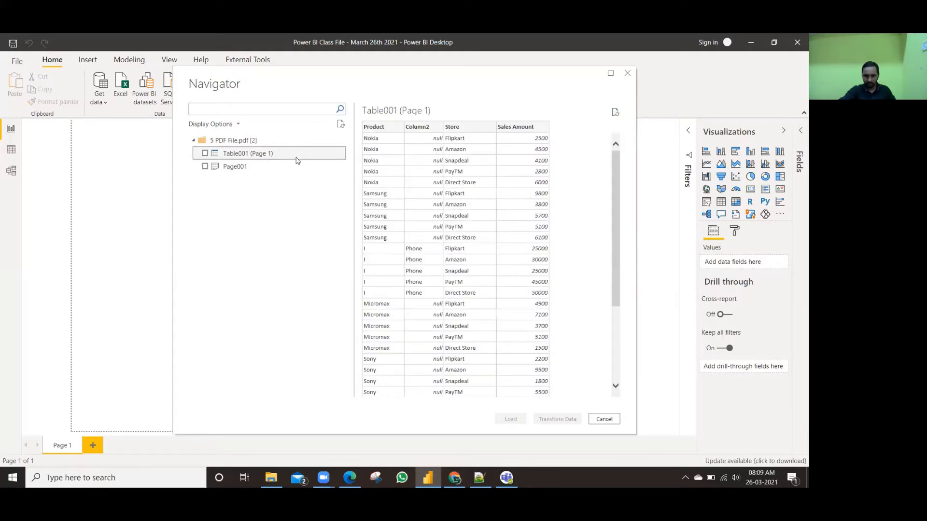
{"action": "left_click", "coordinate": [240, 167]}
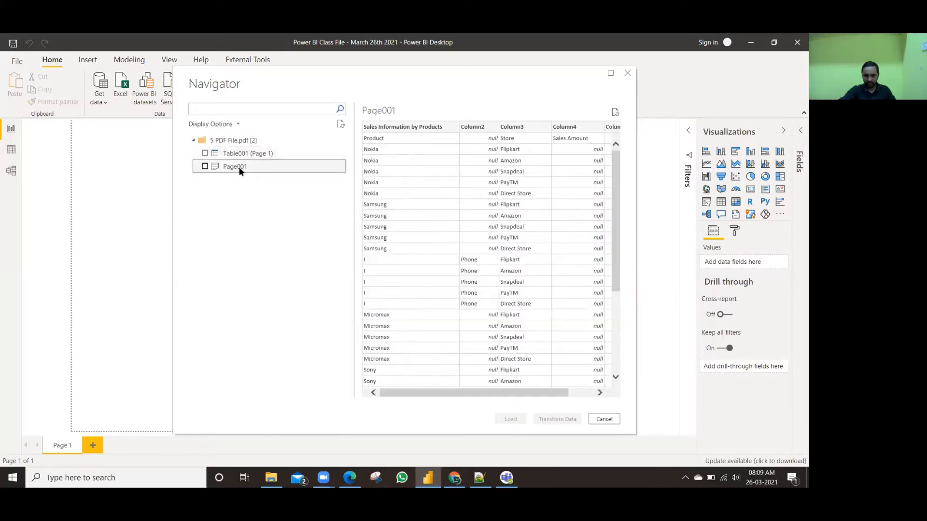
{"action": "left_click", "coordinate": [240, 156]}
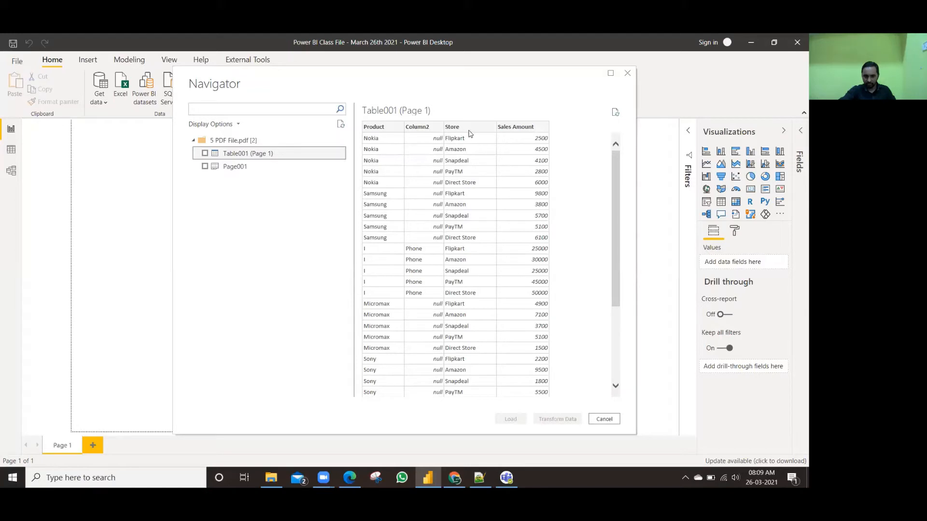
- Recheck the Page001 preview, then select Table001 (Page 1) as the table to import and open it in Power Query Editor
{"action": "left_click", "coordinate": [228, 167]}
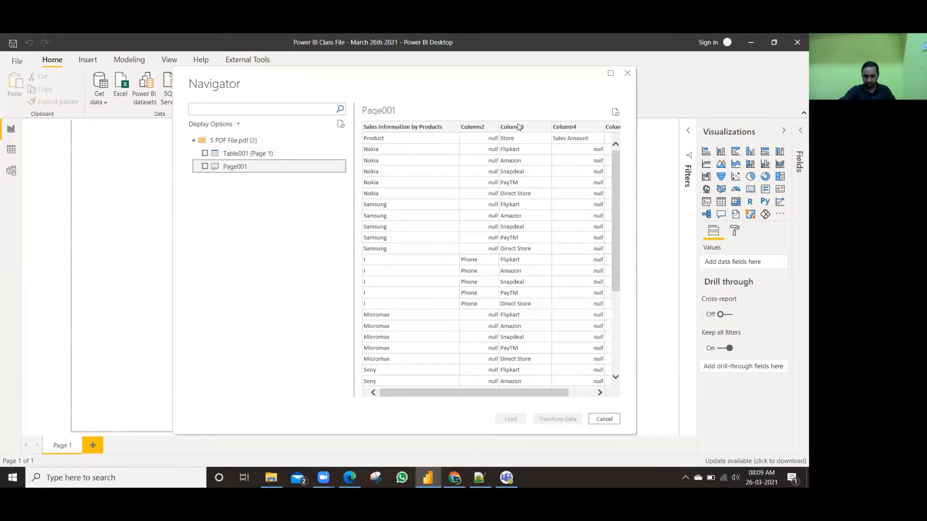
{"action": "left_click_drag", "start_coordinate": [479, 392], "coordinate": [407, 394]}
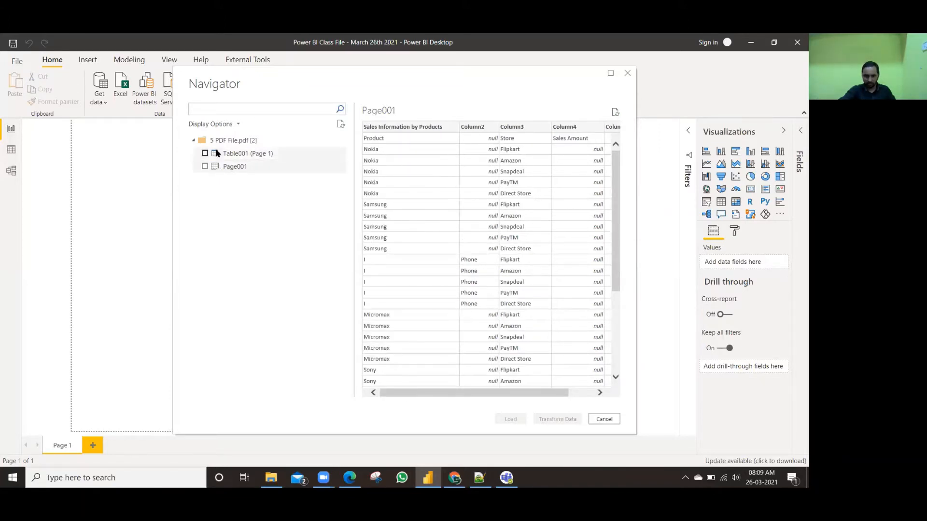
{"action": "left_click", "coordinate": [236, 154]}
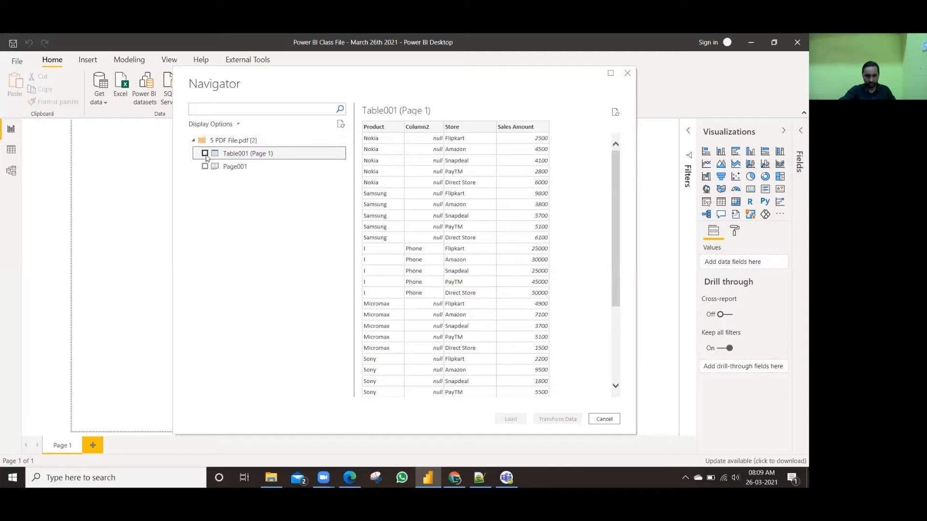
{"action": "left_click", "coordinate": [205, 154]}
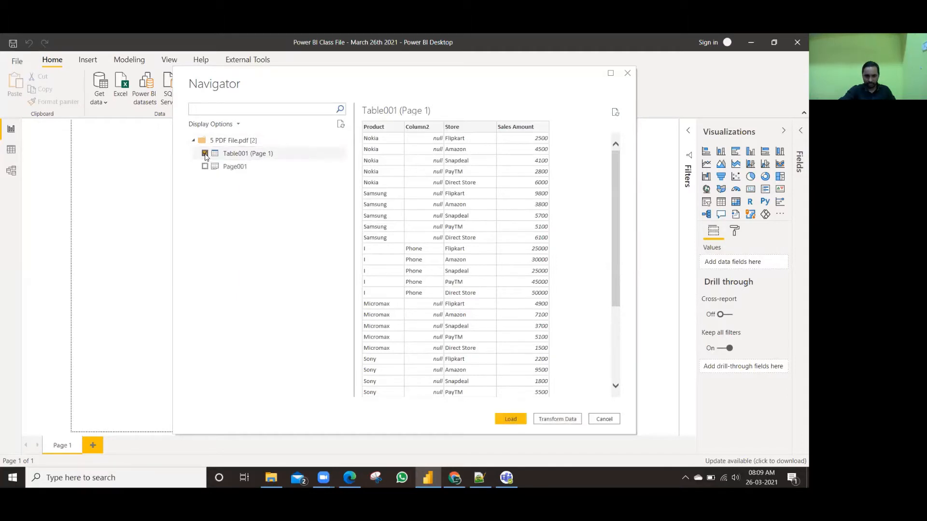
{"action": "left_click", "coordinate": [555, 419]}
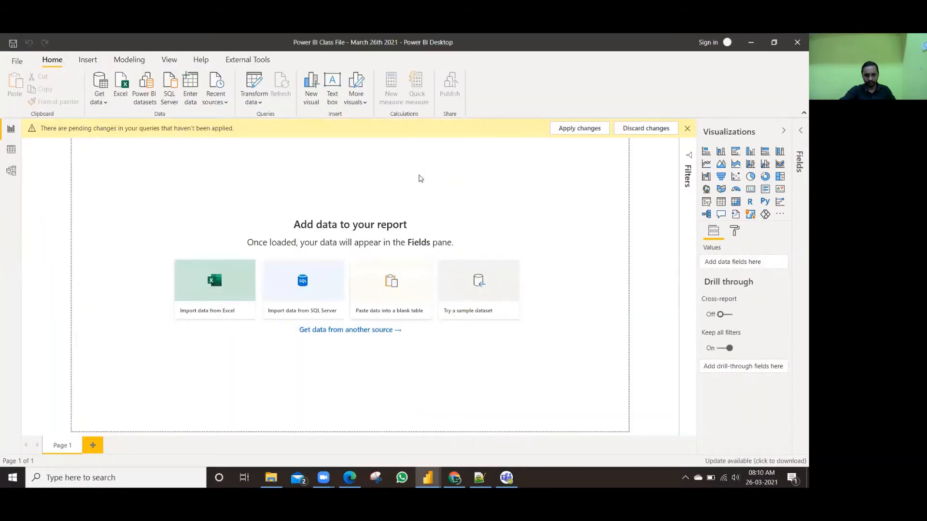
- Apply the pending query changes to load the table into the report, and switch back to the Power Query Editor window
{"action": "left_click", "coordinate": [580, 128]}
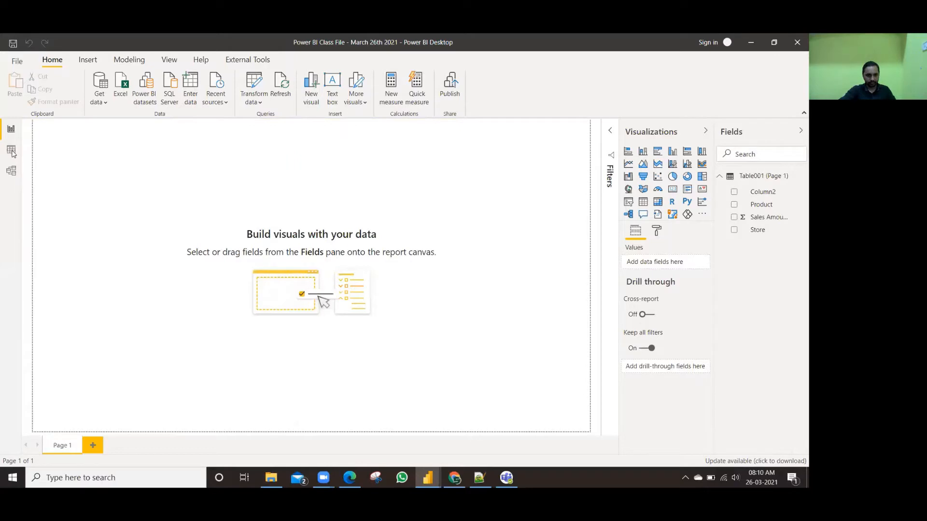
{"action": "mouse_move", "coordinate": [428, 477]}
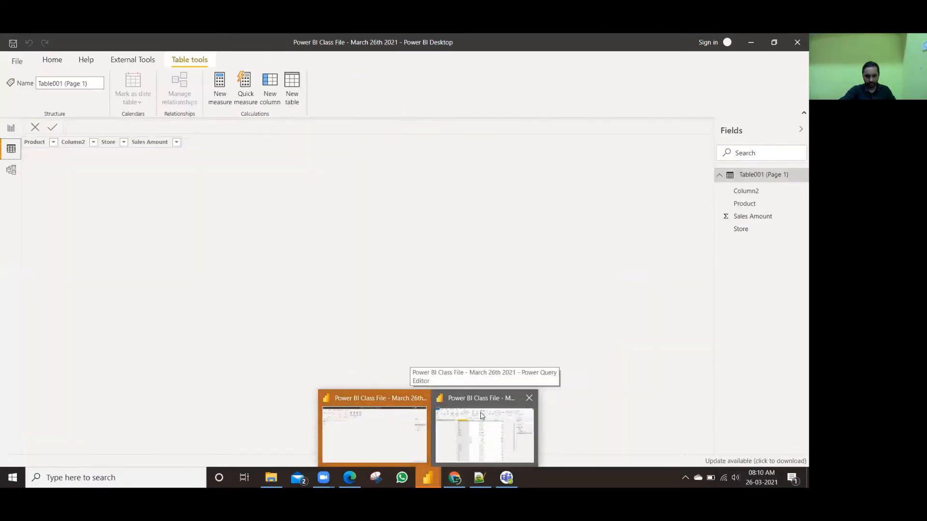
{"action": "left_click", "coordinate": [481, 419]}
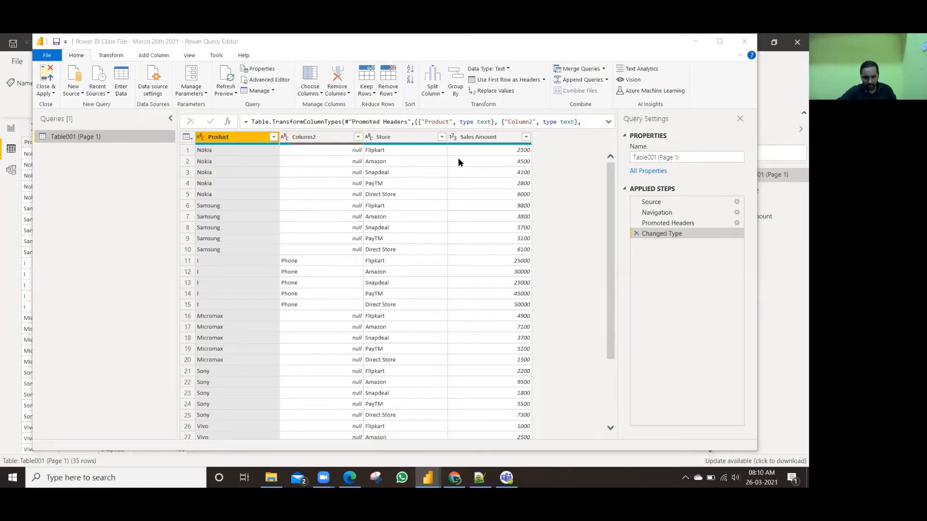
- Open 5 PDF File.pdf from the Raw Data Files folder and compare its Product column with the table in Power Query Editor
{"action": "key", "text": "alt+Tab"}
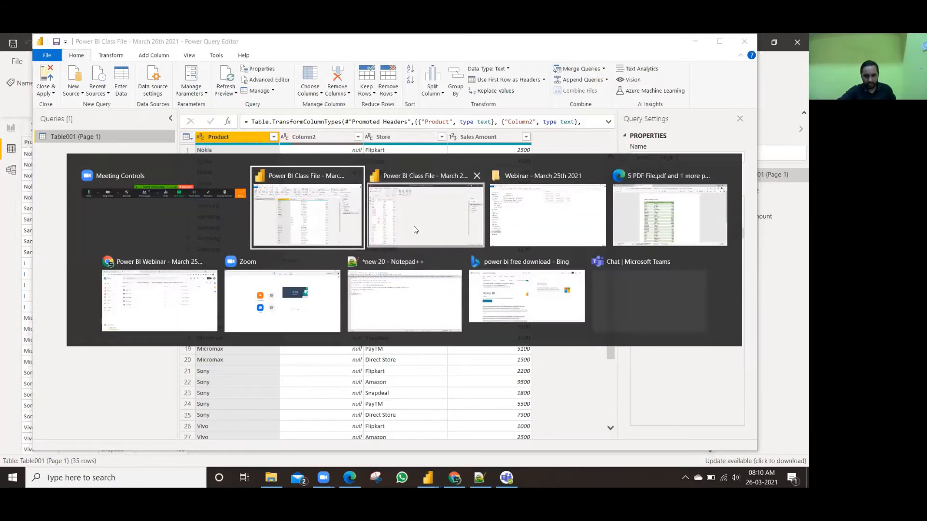
{"action": "key", "text": "alt+Tab"}
{"action": "key", "text": "alt+Tab"}
{"action": "double_click", "coordinate": [144, 103]}
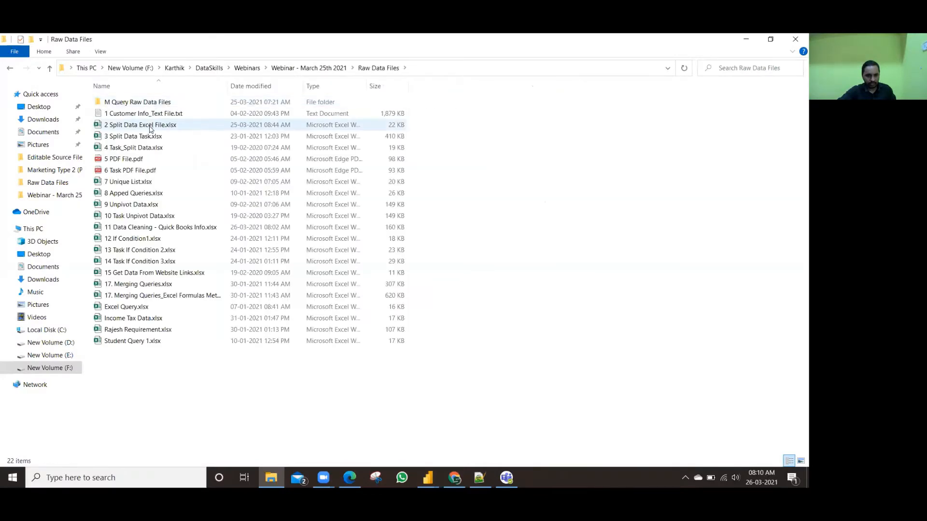
{"action": "double_click", "coordinate": [126, 159]}
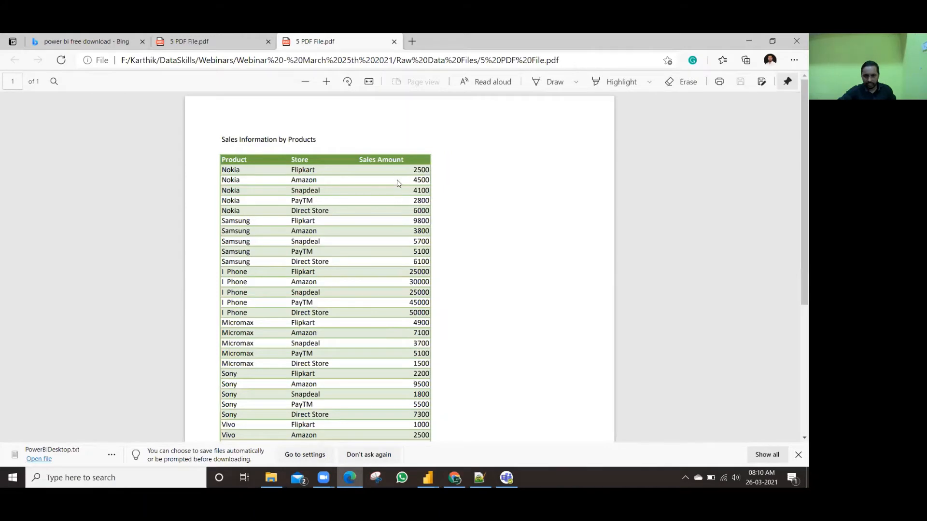
{"action": "key", "text": "alt+Tab"}
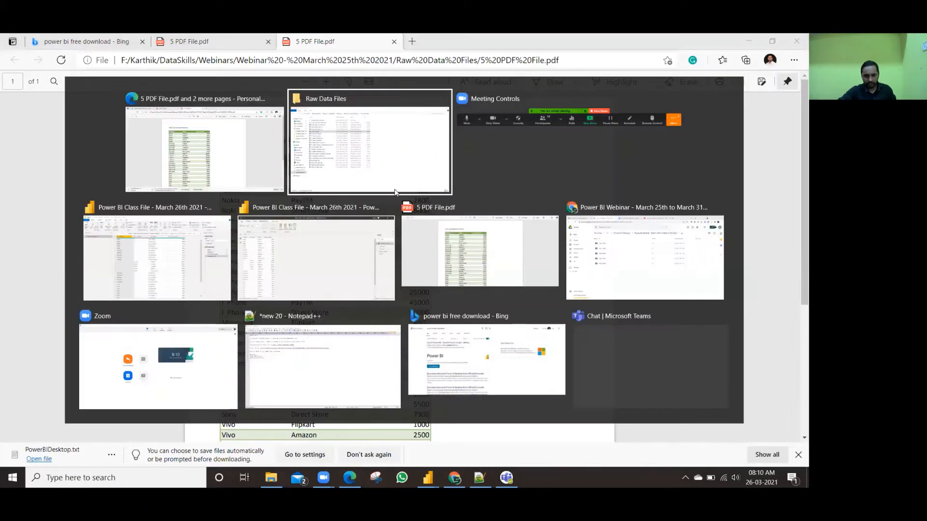
{"action": "key", "text": "alt+Tab"}
{"action": "key", "text": "alt+Tab"}
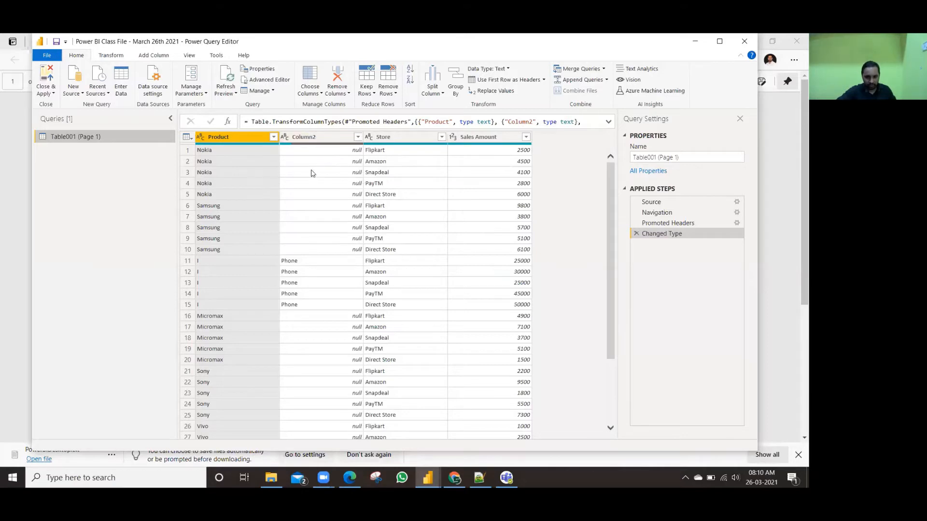
{"action": "key", "text": "alt+Tab"}
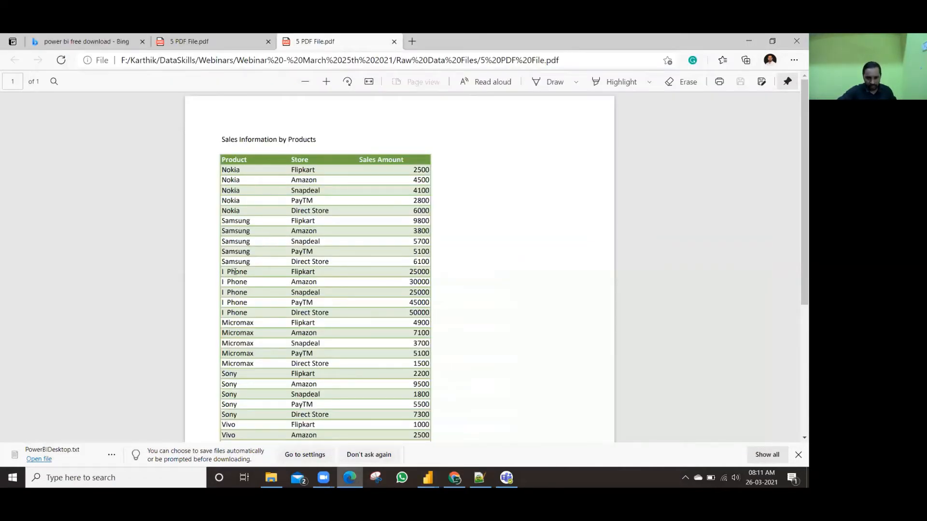
{"action": "key", "text": "alt+Tab"}
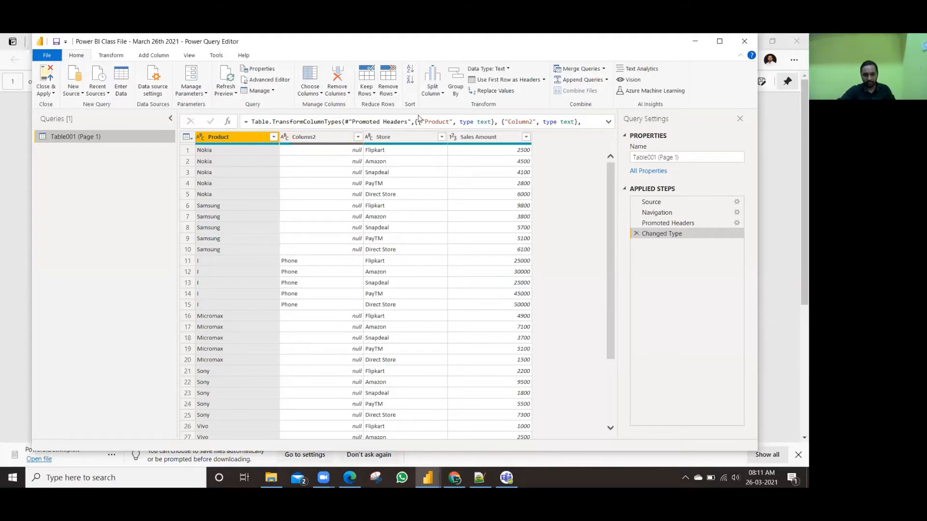
- Try merging the Product and Column2 columns without a separator, and remove the resulting merge from the applied steps
{"action": "left_click", "coordinate": [213, 152]}
{"action": "left_click", "coordinate": [317, 153]}
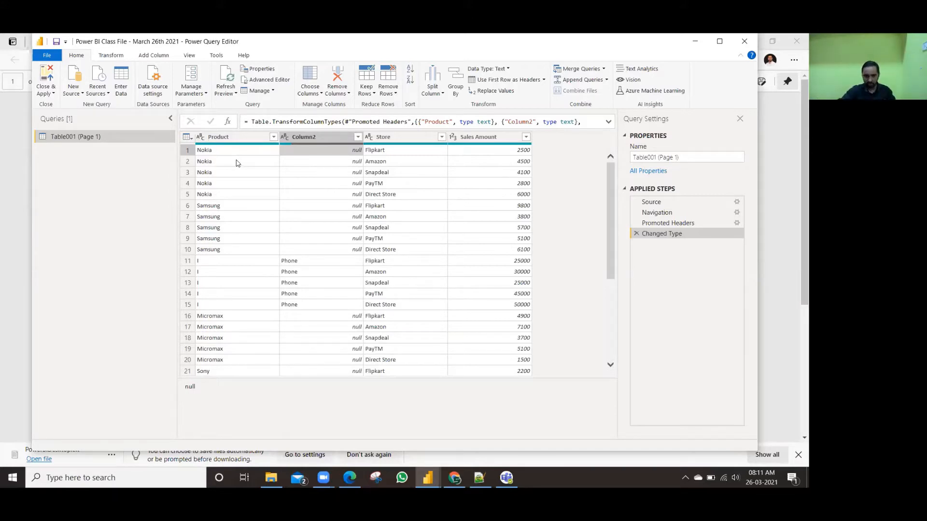
{"action": "left_click", "coordinate": [244, 144]}
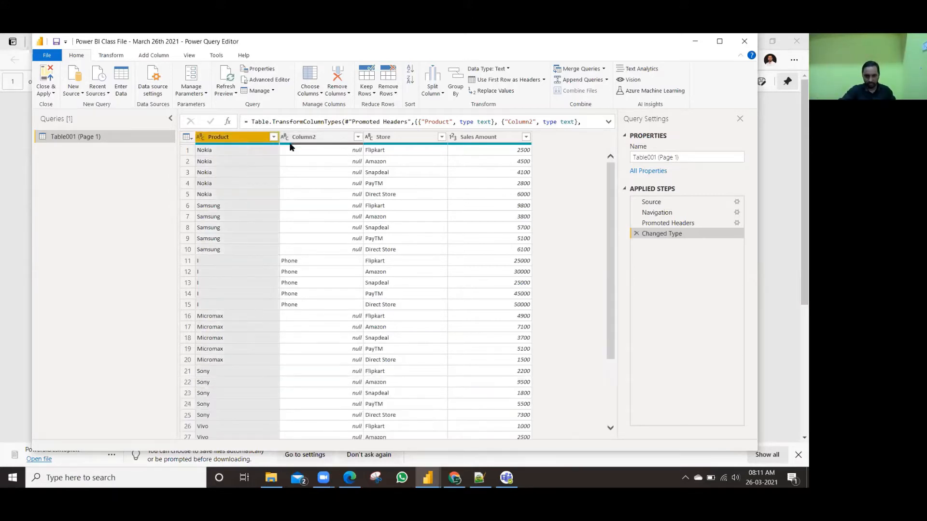
{"action": "left_click", "coordinate": [302, 137], "text": "ctrl"}
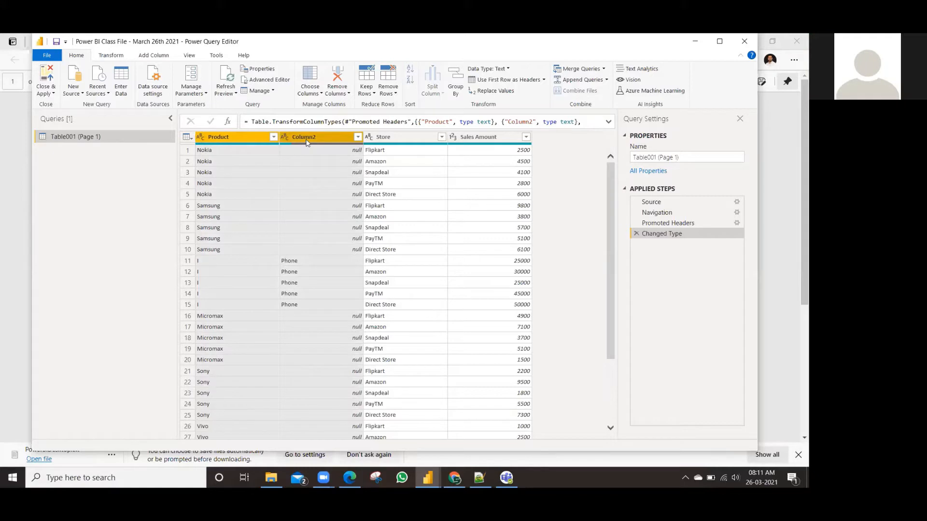
{"action": "right_click", "coordinate": [307, 140]}
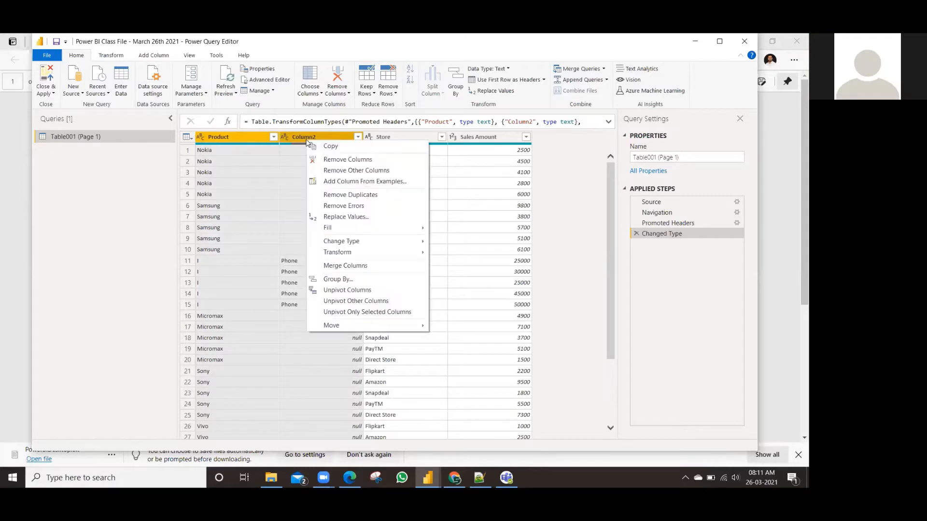
{"action": "left_click", "coordinate": [348, 269]}
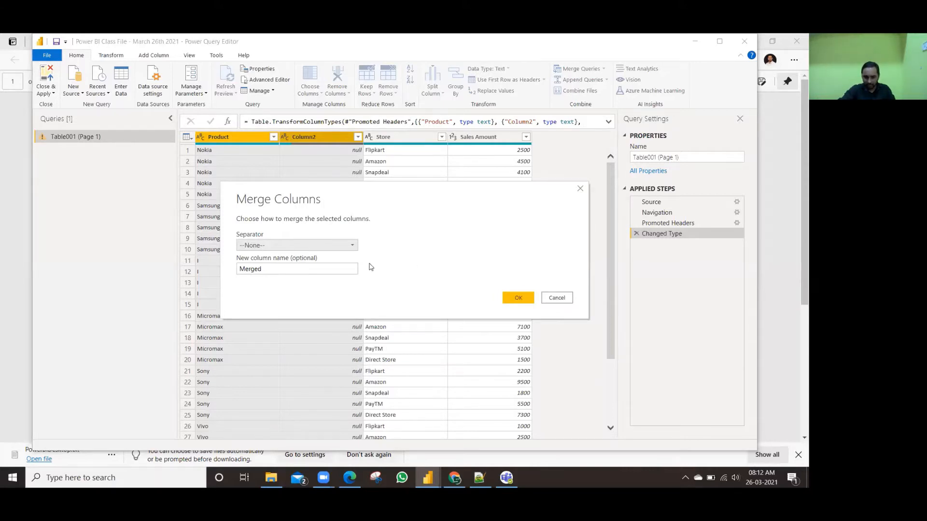
{"action": "left_click", "coordinate": [516, 297]}
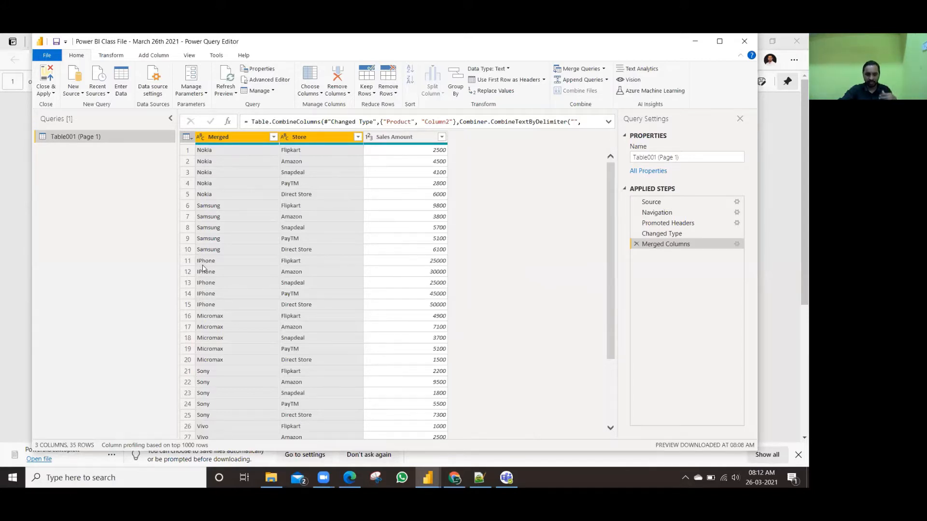
{"action": "left_click", "coordinate": [636, 243]}
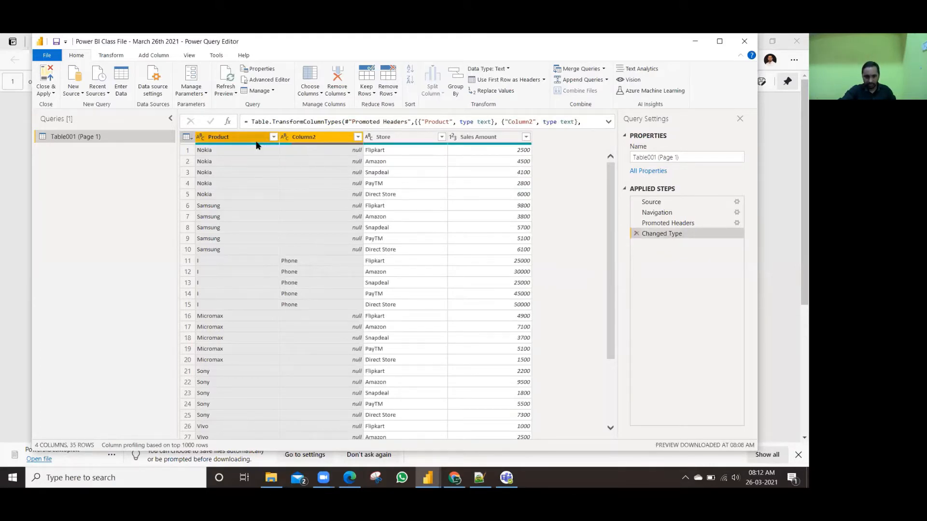
- Merge the Product and Column2 columns with a space separator, name the new column Product, and check an I Phone entry
{"action": "left_click", "coordinate": [299, 138], "text": "ctrl"}
{"action": "right_click", "coordinate": [300, 139]}
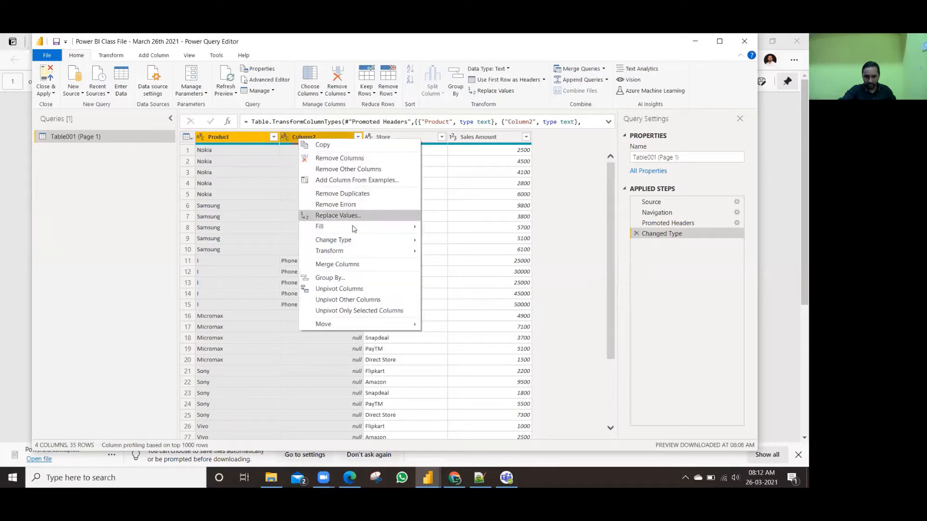
{"action": "left_click", "coordinate": [347, 265]}
{"action": "left_click", "coordinate": [314, 248]}
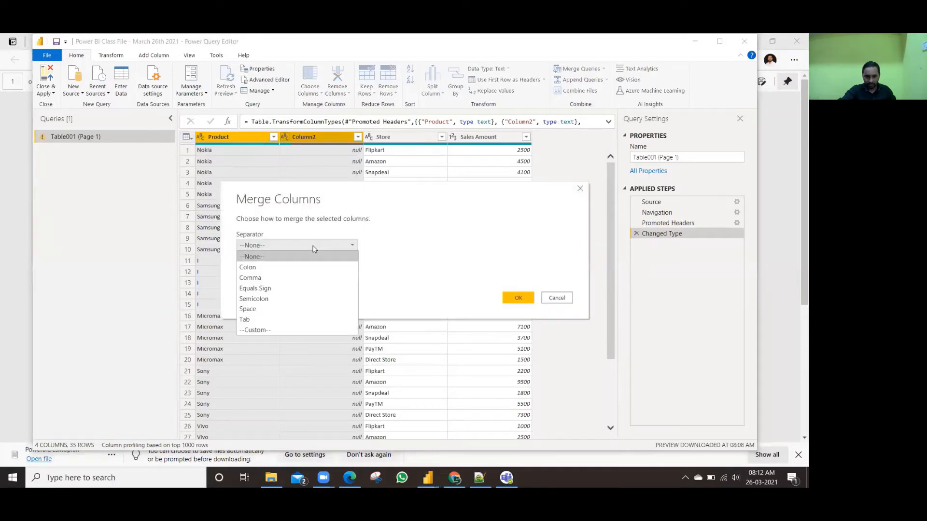
{"action": "left_click", "coordinate": [254, 309]}
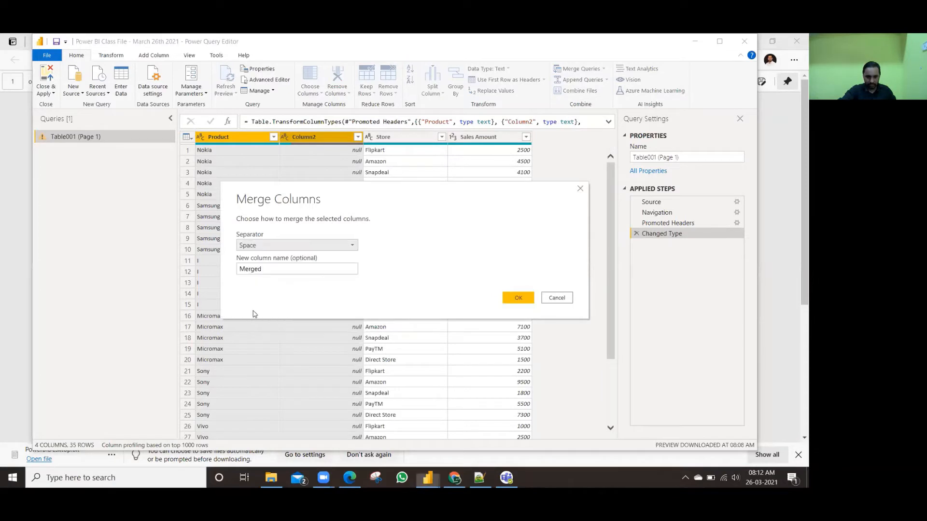
{"action": "left_click", "coordinate": [241, 269]}
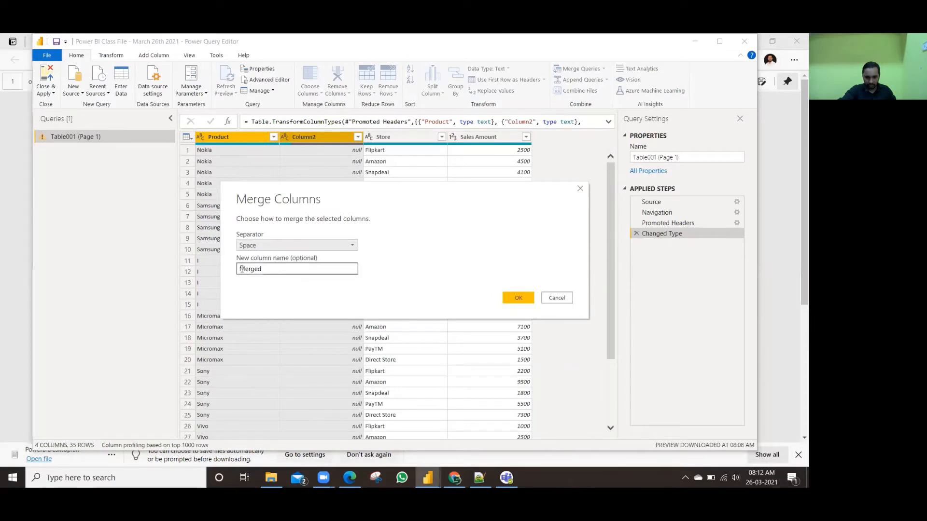
{"action": "left_click_drag", "start_coordinate": [241, 269], "coordinate": [277, 271]}
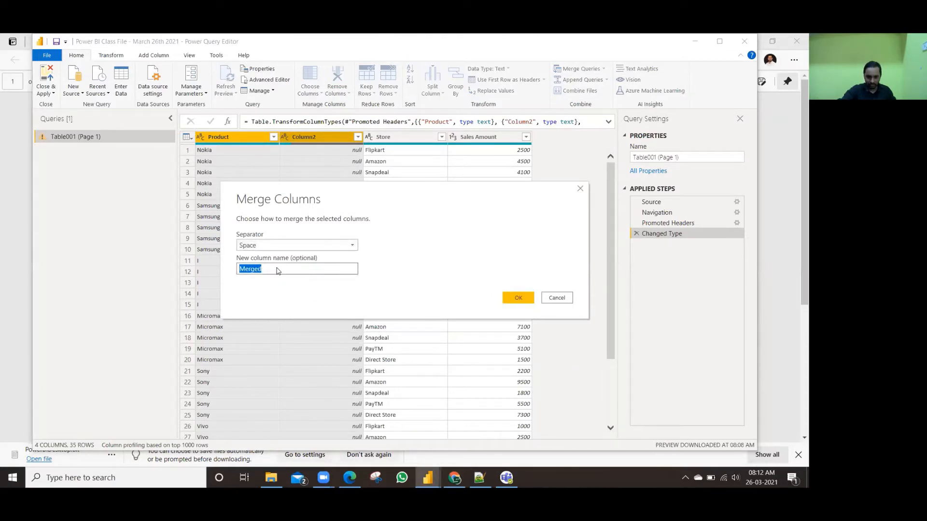
{"action": "type", "text": "Product"}
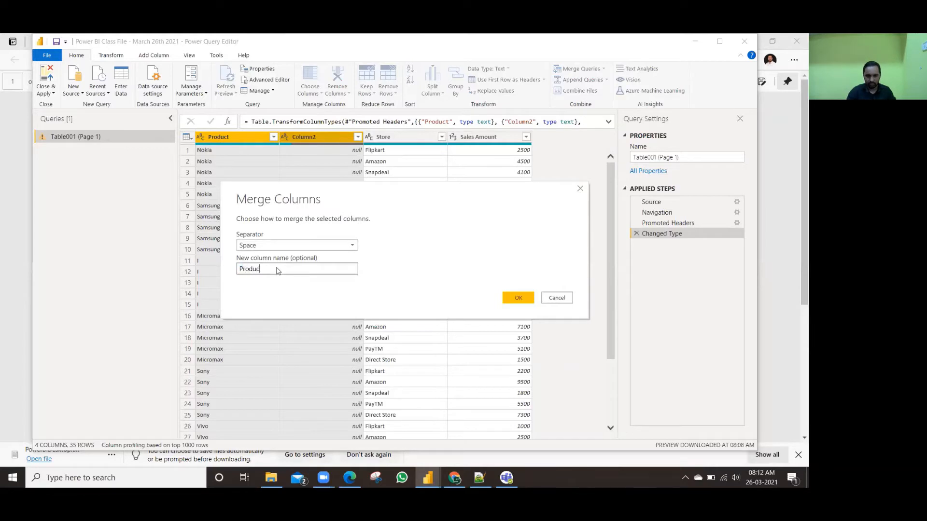
{"action": "left_click", "coordinate": [527, 298]}
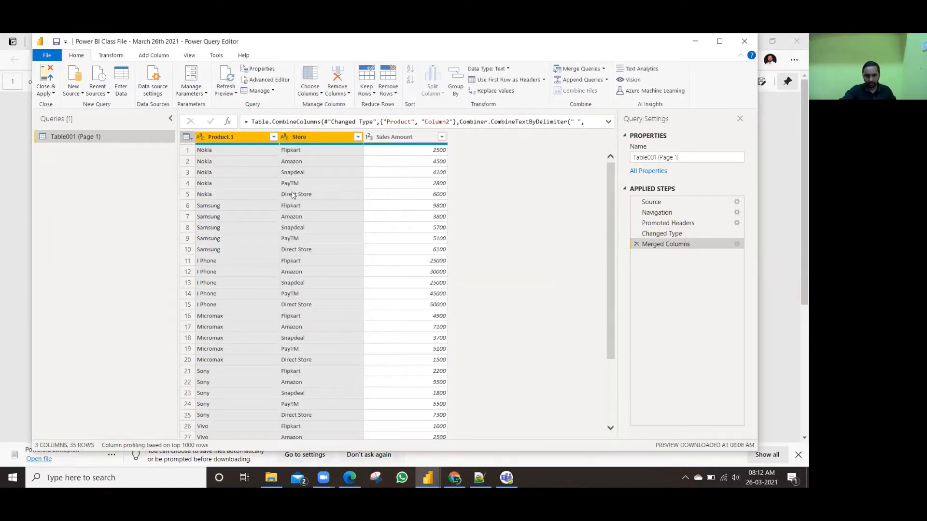
{"action": "left_click", "coordinate": [224, 265]}
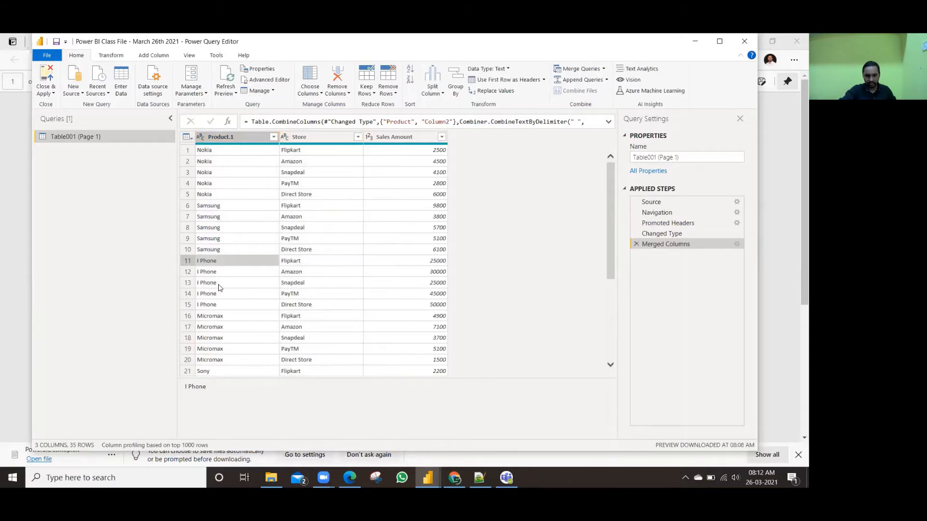
- Apply the column merge to the report, review the updated table in Data view, and return to Report view
{"action": "left_click", "coordinate": [51, 94]}
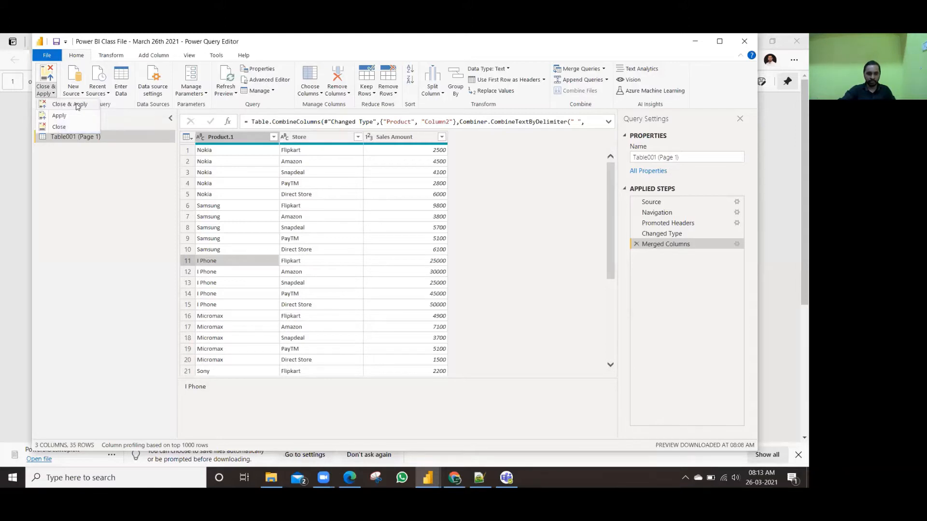
{"action": "key", "text": "Escape"}
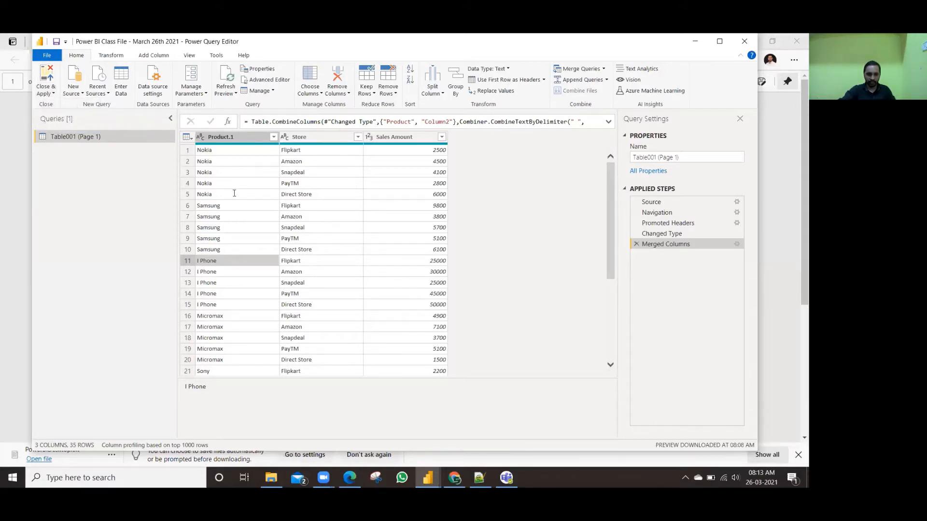
{"action": "key", "text": "alt+Tab"}
{"action": "key", "text": "alt+Tab"}
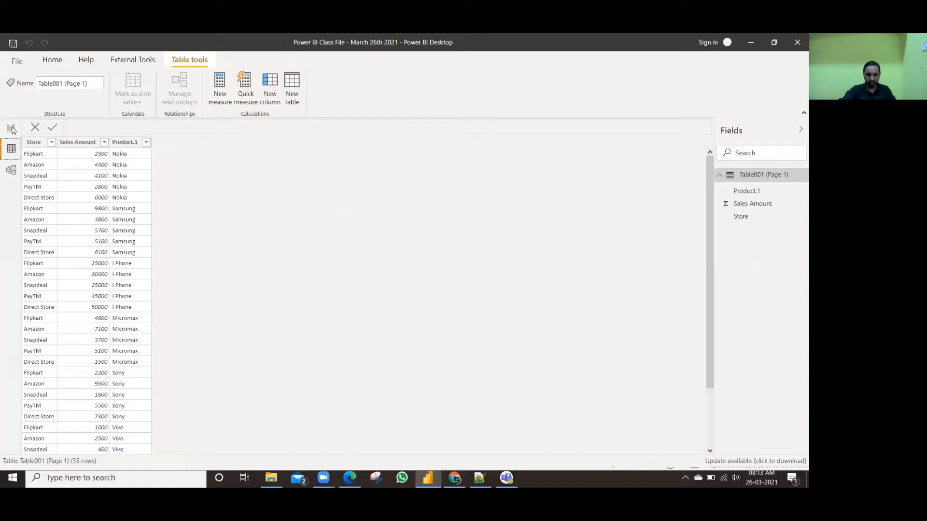
{"action": "left_click", "coordinate": [15, 146]}
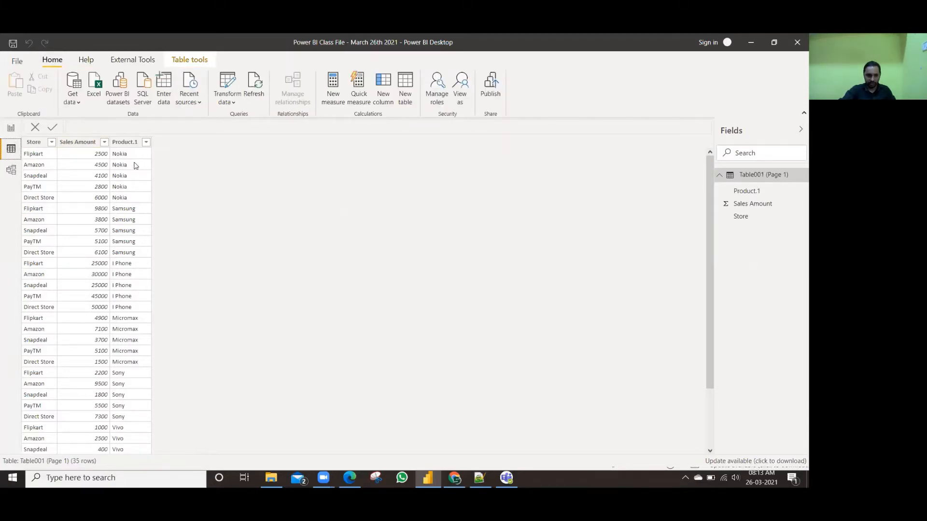
{"action": "left_click", "coordinate": [13, 129]}
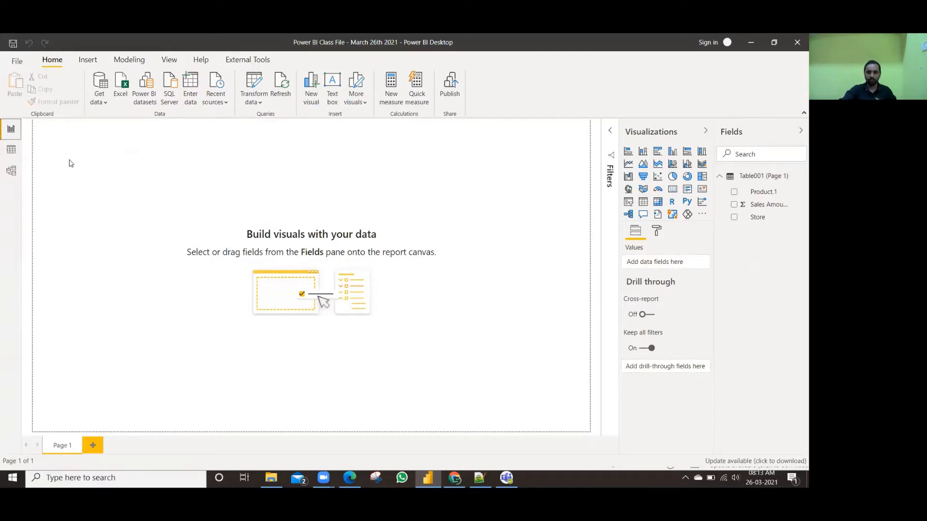
- Show the imported PDF table in Data view and rename it from Table001 (Page 1) to Qry_PdfData
{"action": "left_click", "coordinate": [12, 149]}
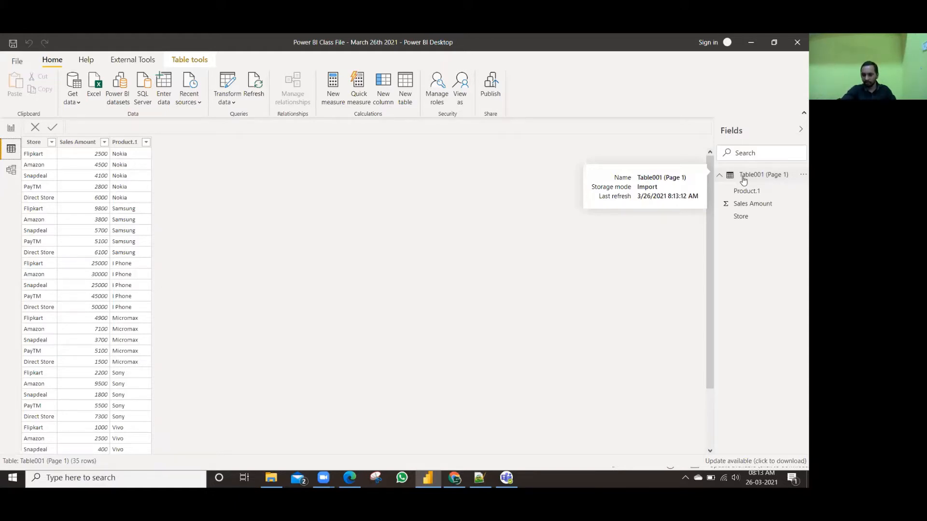
{"action": "left_click", "coordinate": [786, 175]}
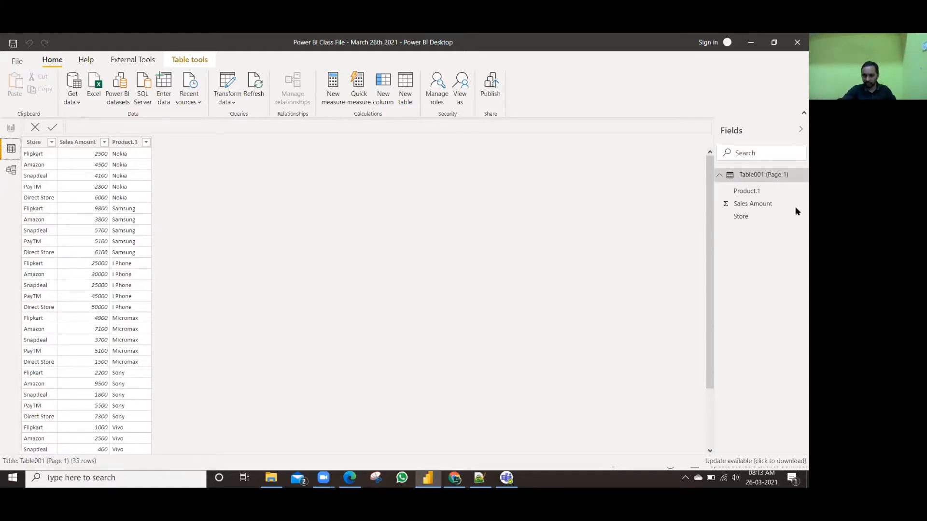
{"action": "left_click", "coordinate": [800, 177]}
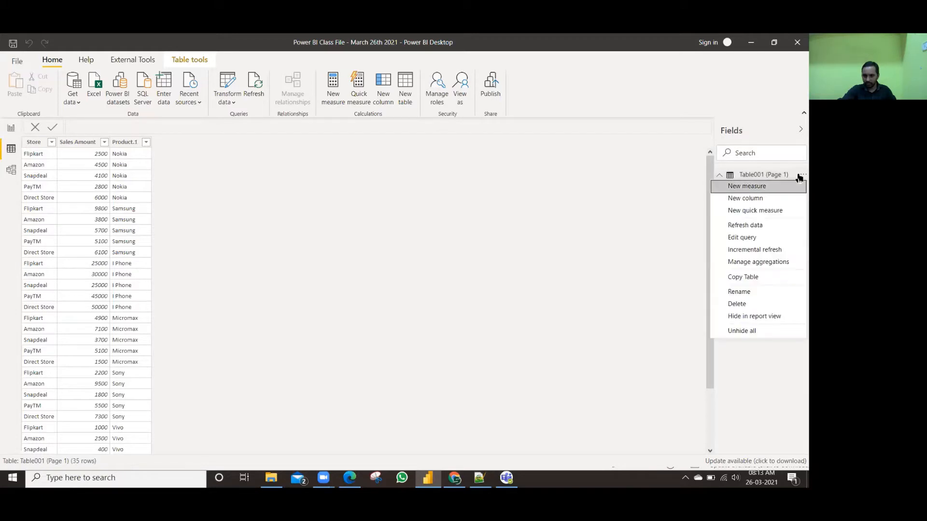
{"action": "left_click", "coordinate": [748, 293]}
{"action": "type", "text": "C"}
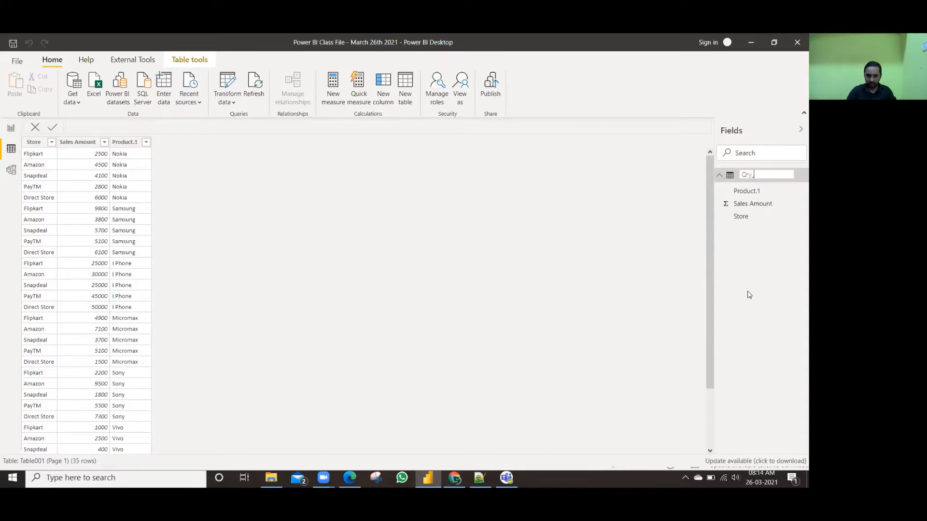
{"action": "type", "text": "ry_PdfData"}
{"action": "key", "text": "Return"}
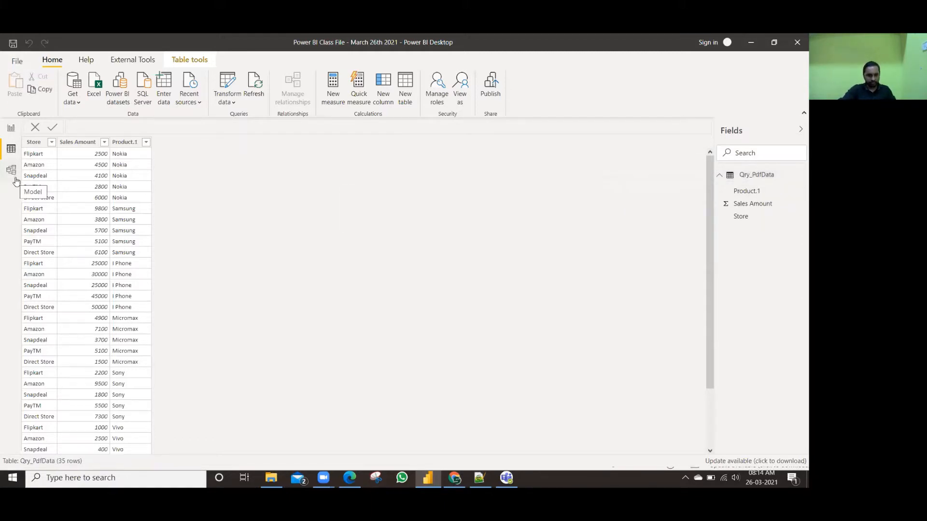
- Open 6 Task PDF File.pdf from the Raw Data Files folder, review its name and e-mail columns, and return to the folder
{"action": "key", "text": "alt+Tab"}
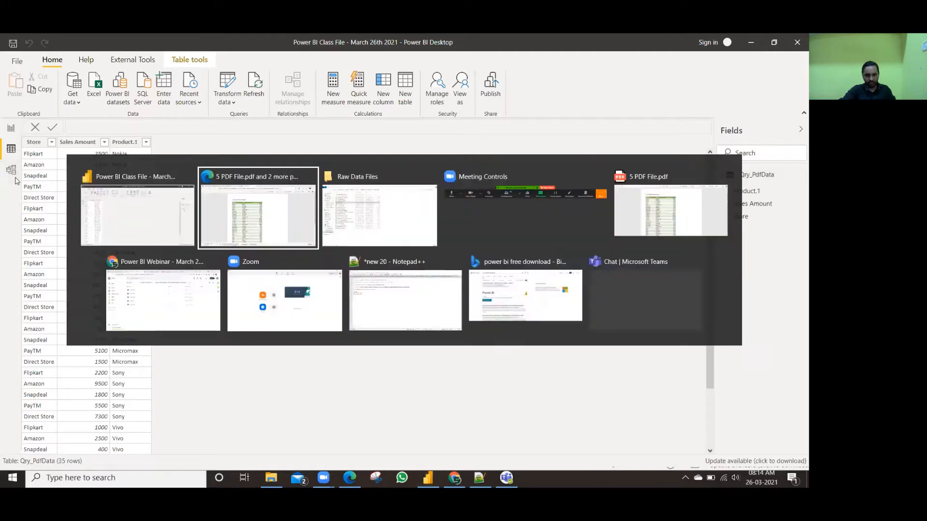
{"action": "key", "text": "alt+Tab"}
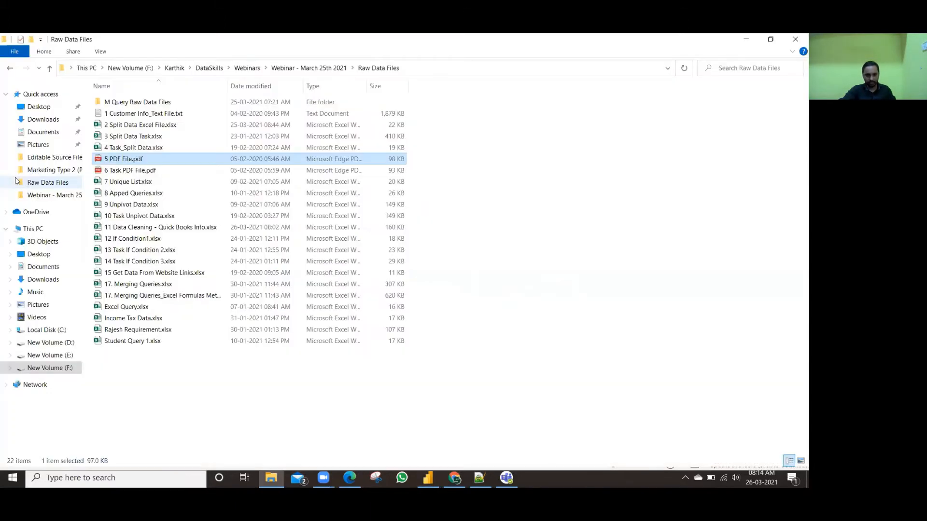
{"action": "left_click", "coordinate": [169, 173]}
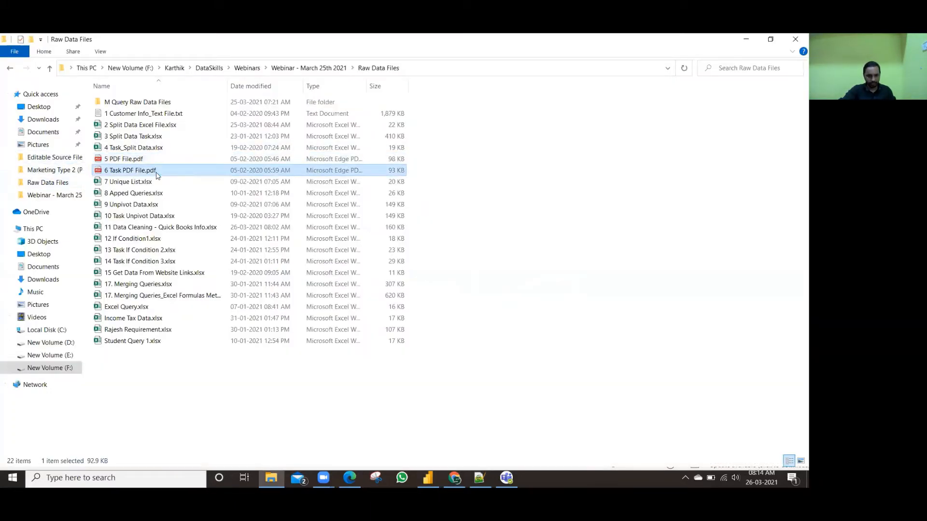
{"action": "double_click", "coordinate": [156, 175]}
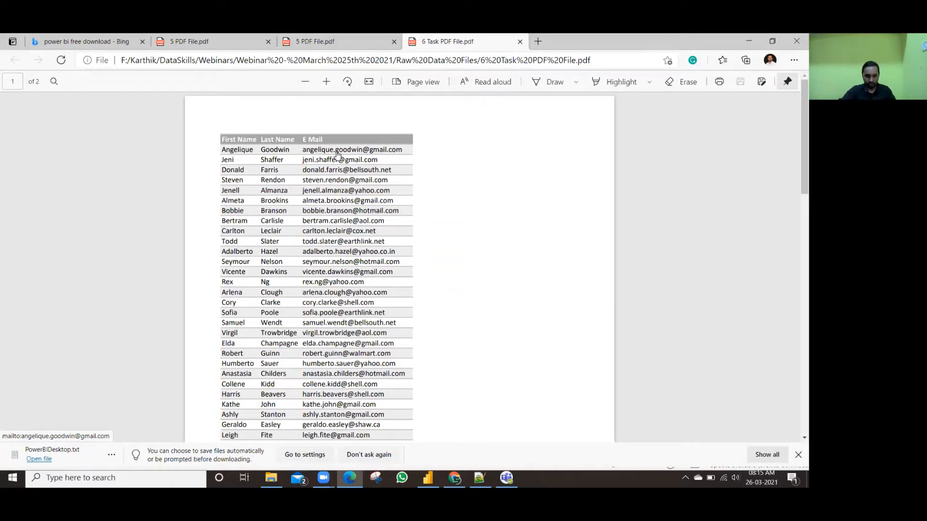
{"action": "key", "text": "alt+Tab"}
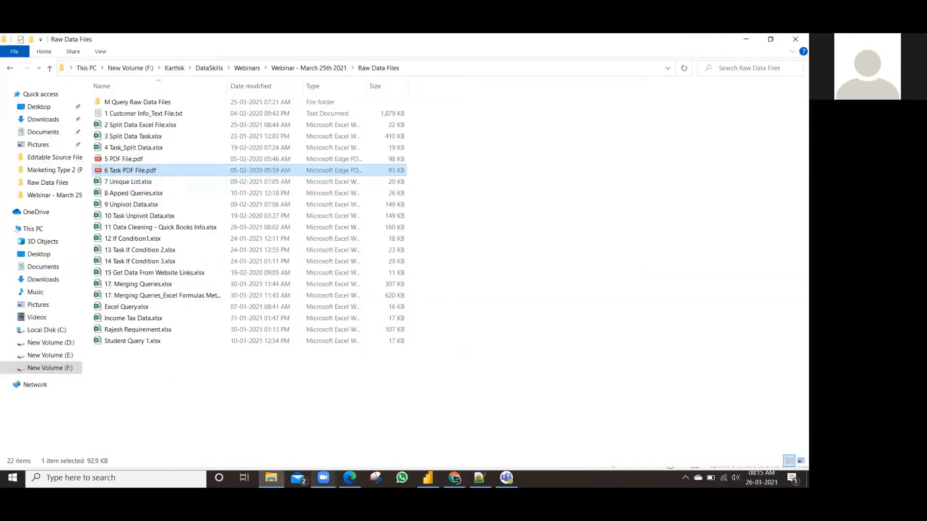
- Bring up the Zoom meeting, select the Raw Data Files folder's path in File Explorer, and return to Zoom to choose a file to share
{"action": "left_click", "coordinate": [323, 478]}
{"action": "left_click", "coordinate": [377, 427]}
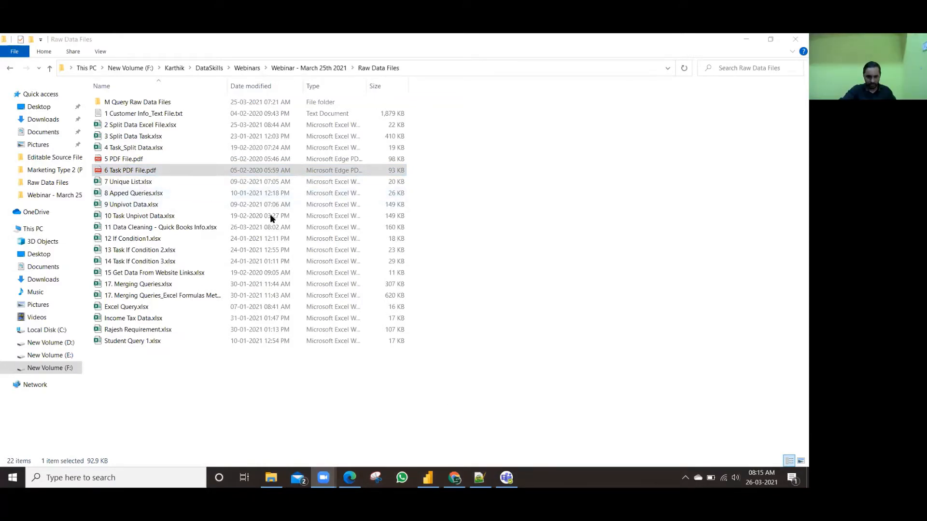
{"action": "left_click", "coordinate": [443, 70]}
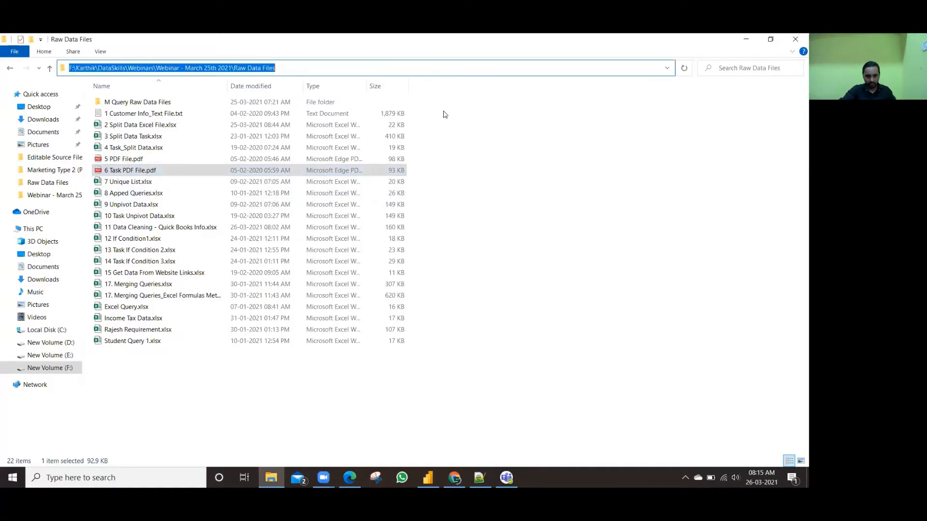
{"action": "key", "text": "alt+Tab"}
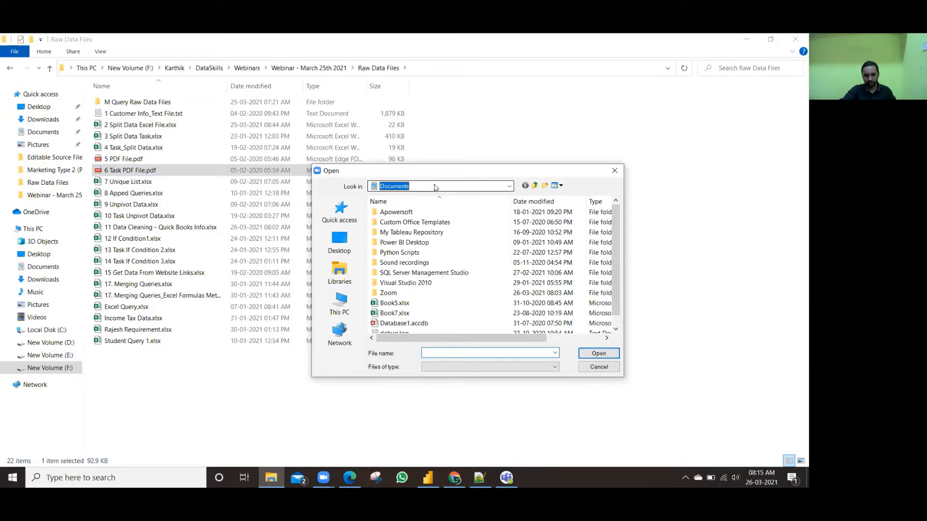
- Browse on New Volume (F:) to the Raw Data Files folder in Webinar - March 25th 2021 and open 6 Task PDF File.pdf for sharing in Zoom
{"action": "left_click", "coordinate": [435, 187]}
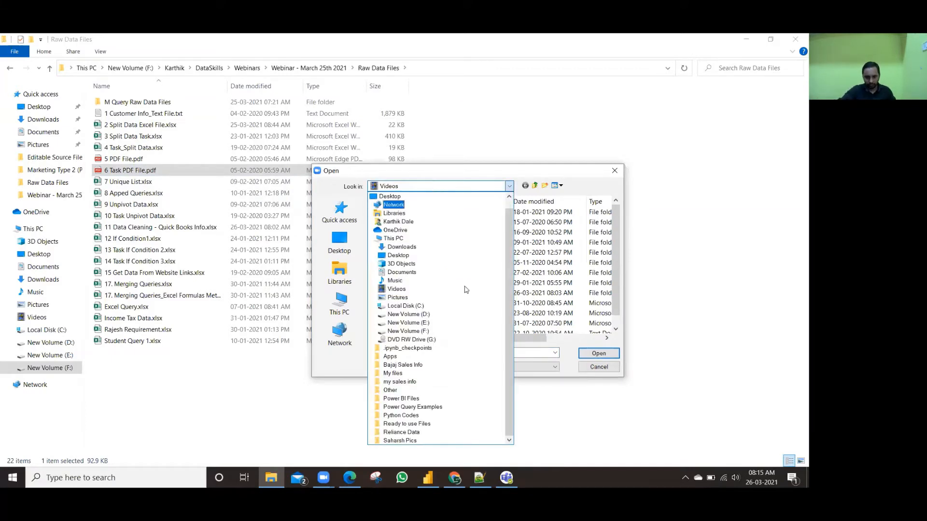
{"action": "left_click", "coordinate": [418, 333]}
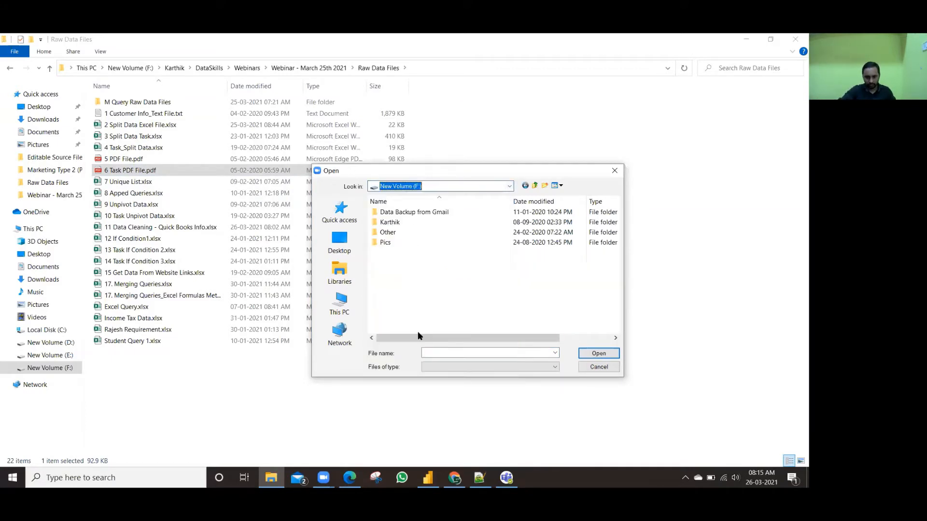
{"action": "double_click", "coordinate": [395, 225]}
{"action": "double_click", "coordinate": [396, 233]}
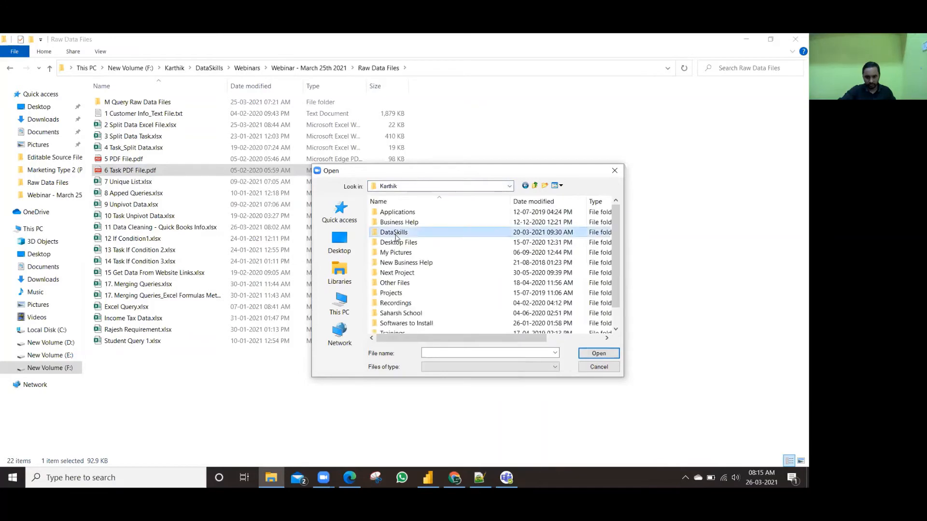
{"action": "scroll", "coordinate": [401, 265], "scroll_direction": "down", "scroll_amount": 5}
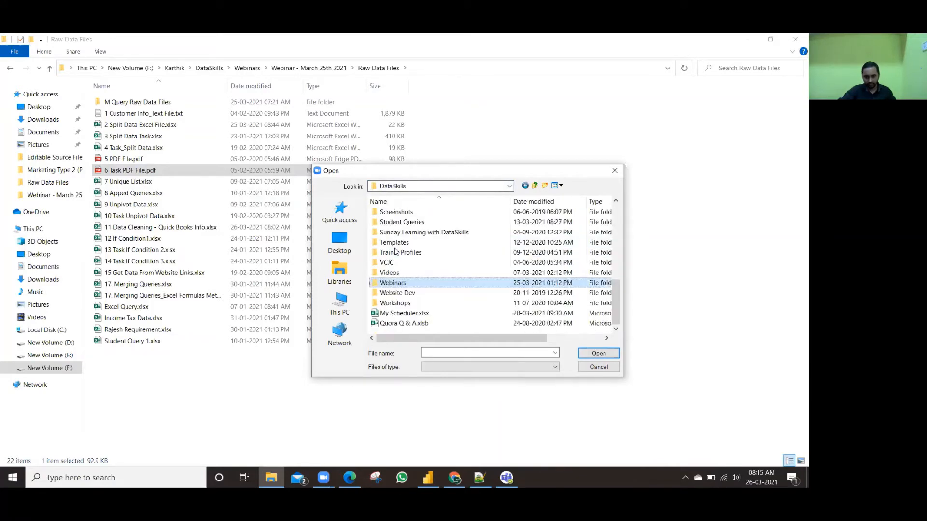
{"action": "double_click", "coordinate": [406, 282]}
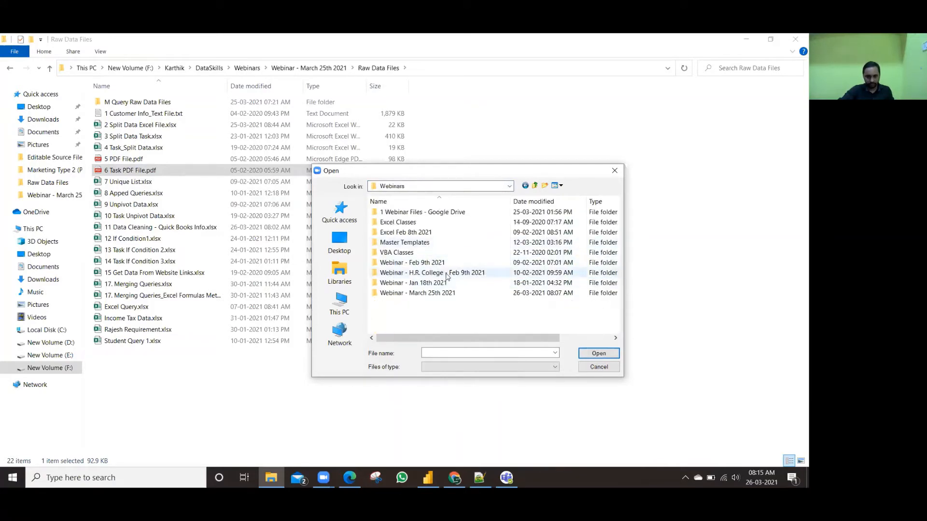
{"action": "double_click", "coordinate": [432, 294]}
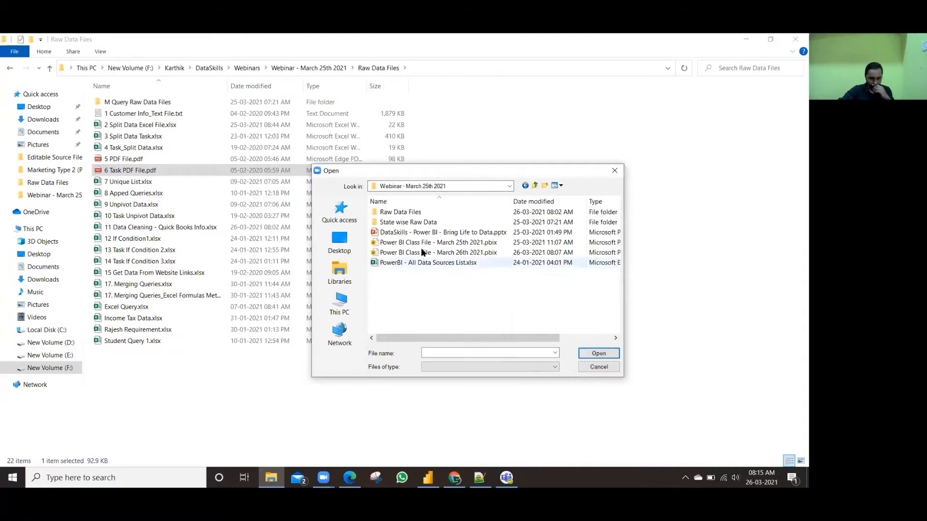
{"action": "double_click", "coordinate": [411, 213]}
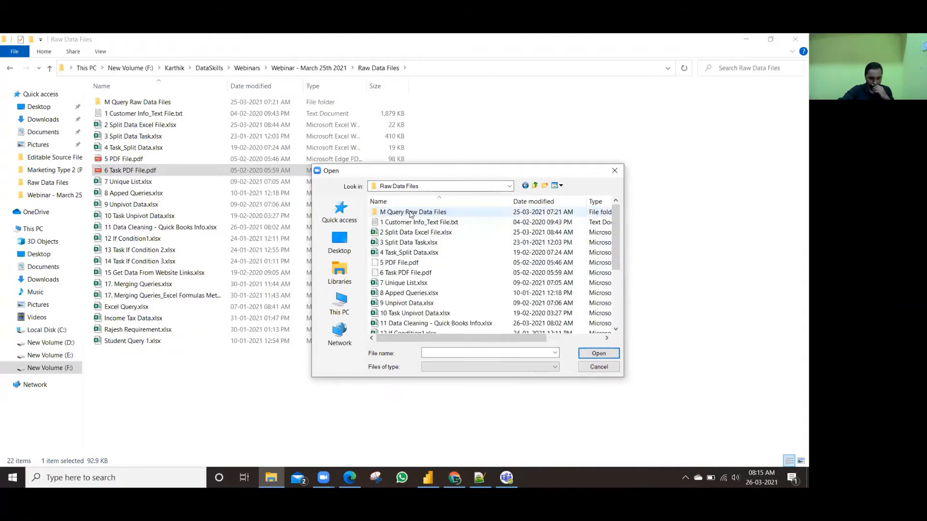
{"action": "left_click", "coordinate": [407, 273]}
{"action": "left_click", "coordinate": [599, 353]}
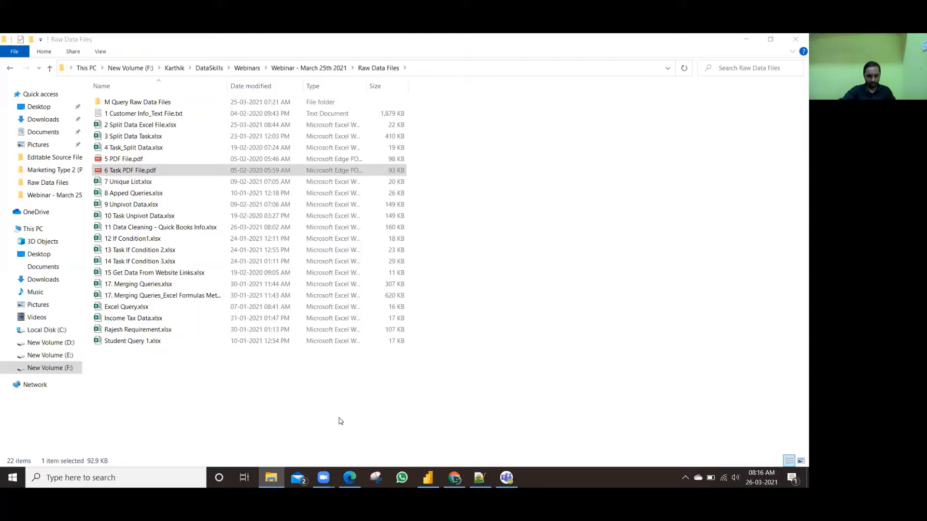
- Switch to Google Drive in Chrome, check the Day 1 Files folder, and open the Raw Data Files folder within Day 2 Files
{"action": "left_click", "coordinate": [587, 221]}
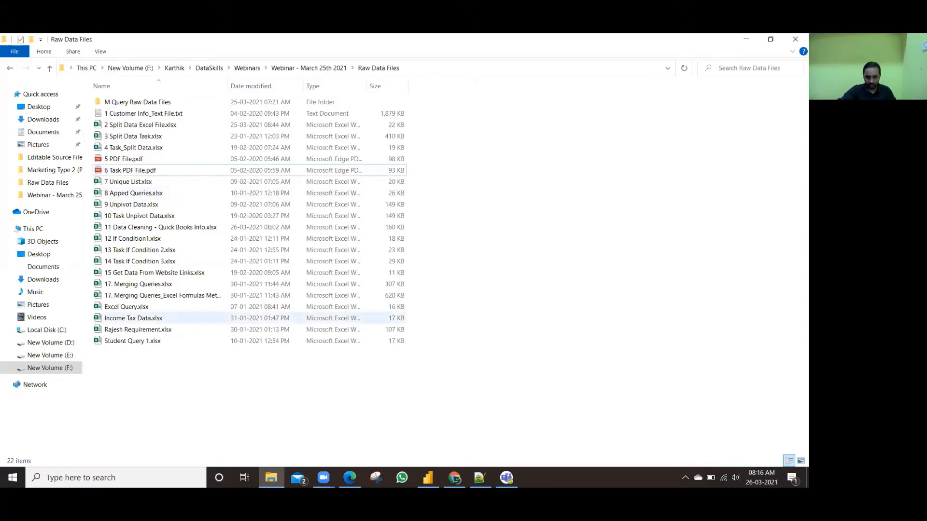
{"action": "left_click", "coordinate": [454, 478]}
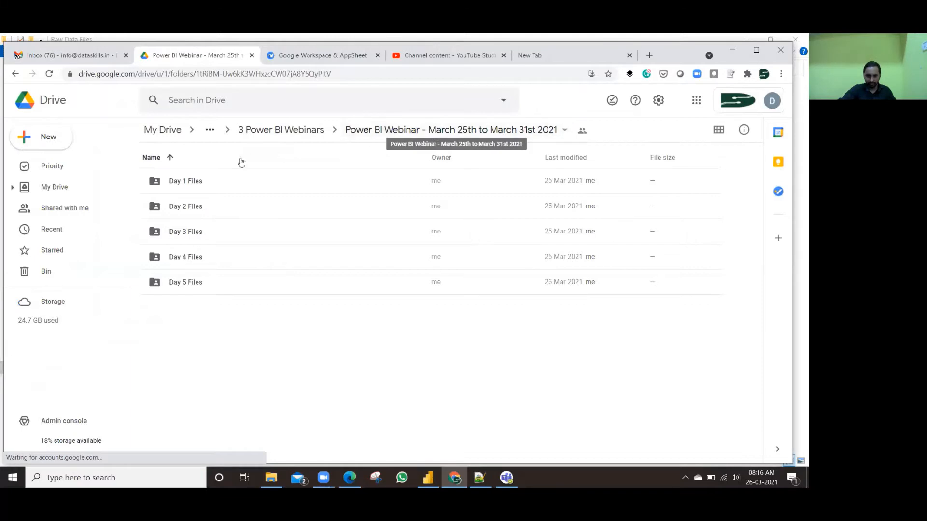
{"action": "double_click", "coordinate": [213, 180]}
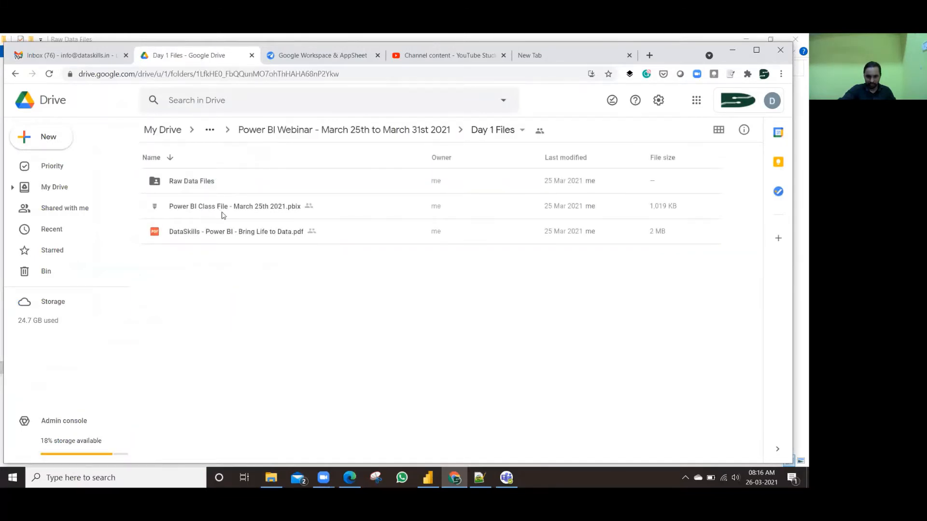
{"action": "left_click", "coordinate": [396, 131]}
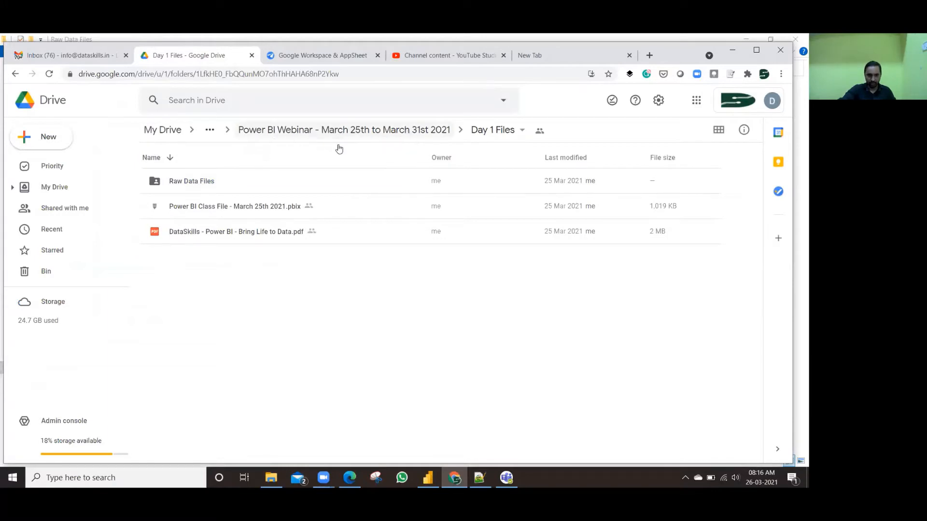
{"action": "left_click", "coordinate": [201, 260]}
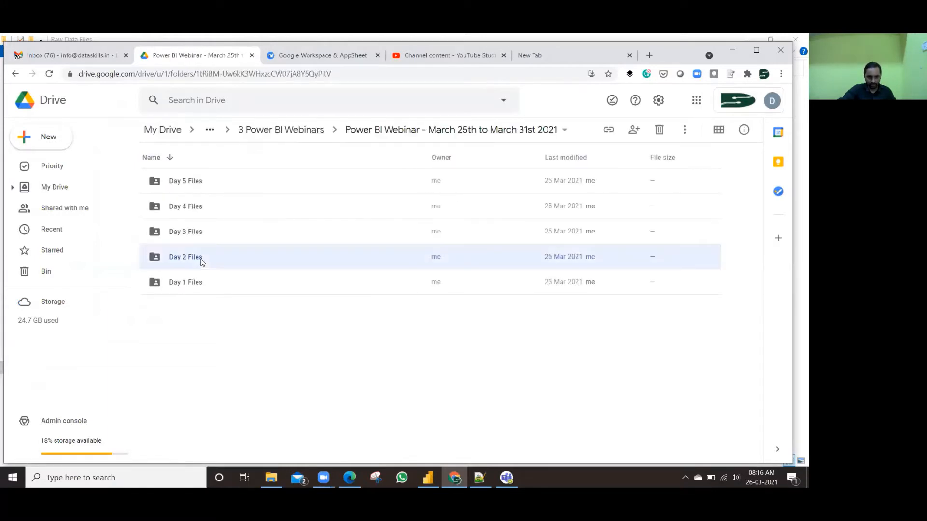
{"action": "double_click", "coordinate": [201, 261]}
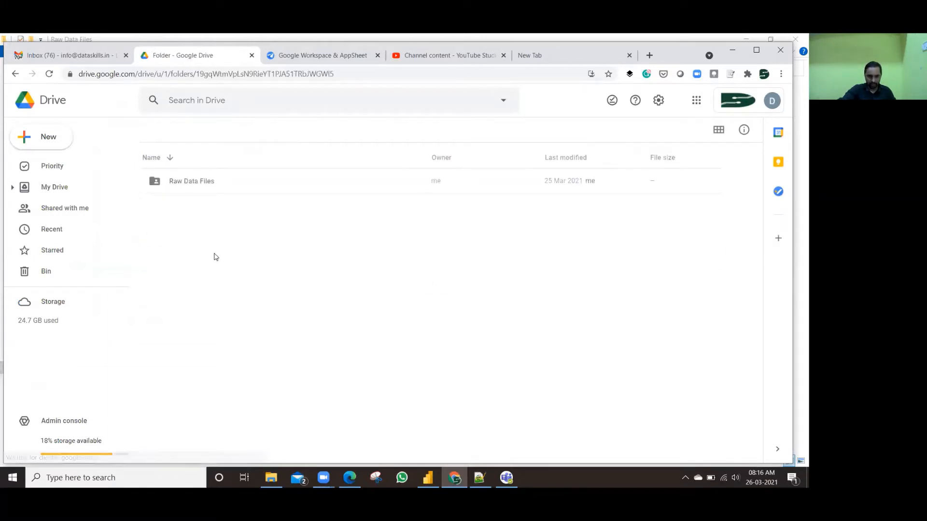
{"action": "double_click", "coordinate": [215, 188]}
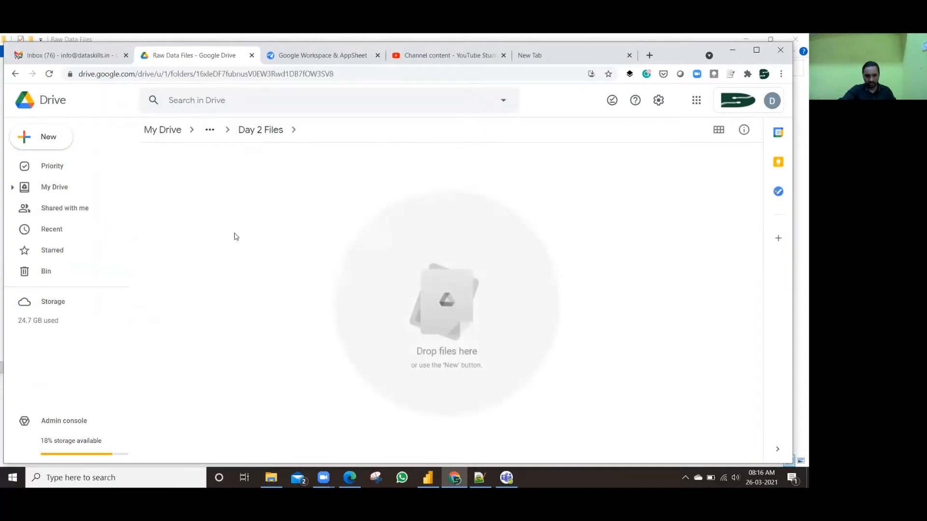
- Upload 5 PDF File.pdf and 6 Task PDF File.pdf from the local Raw Data Files folder to the open Google Drive folder
{"action": "key", "text": "alt+Tab"}
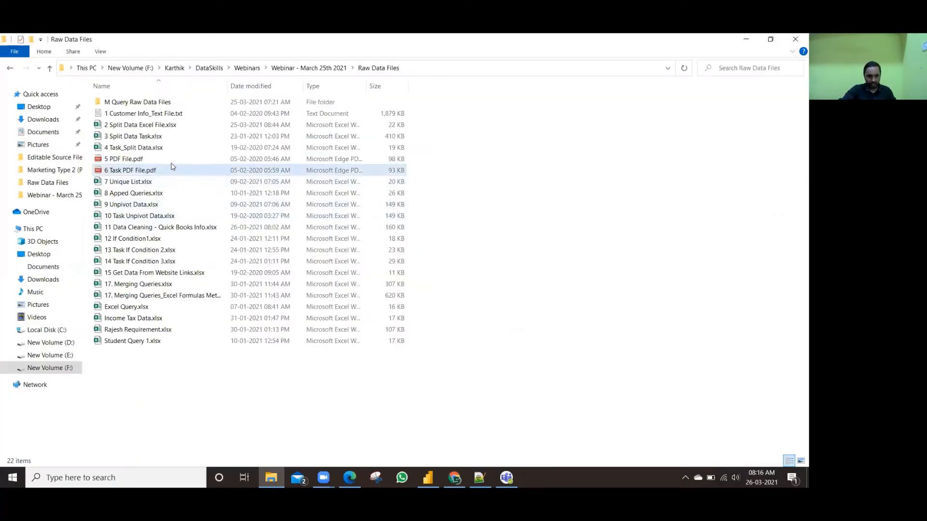
{"action": "left_click", "coordinate": [171, 162]}
{"action": "left_click", "coordinate": [171, 170], "text": "shift"}
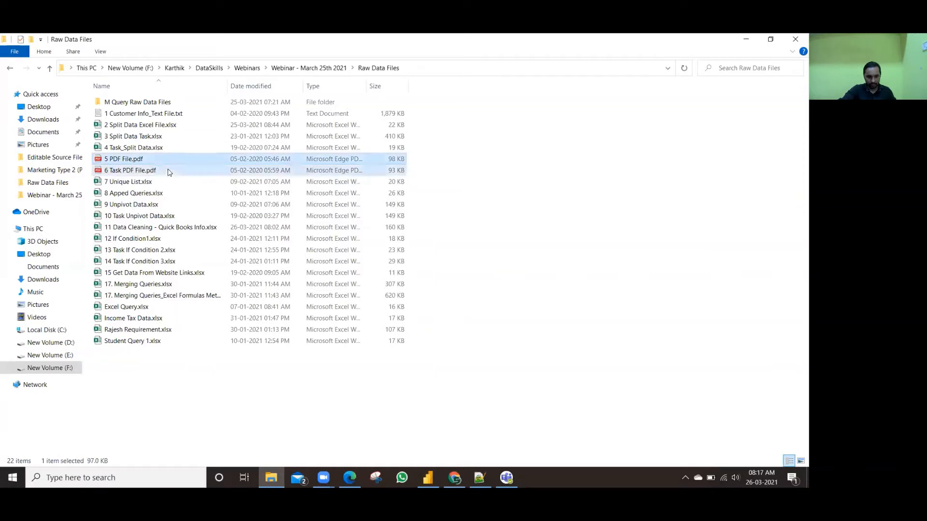
{"action": "left_click", "coordinate": [770, 39]}
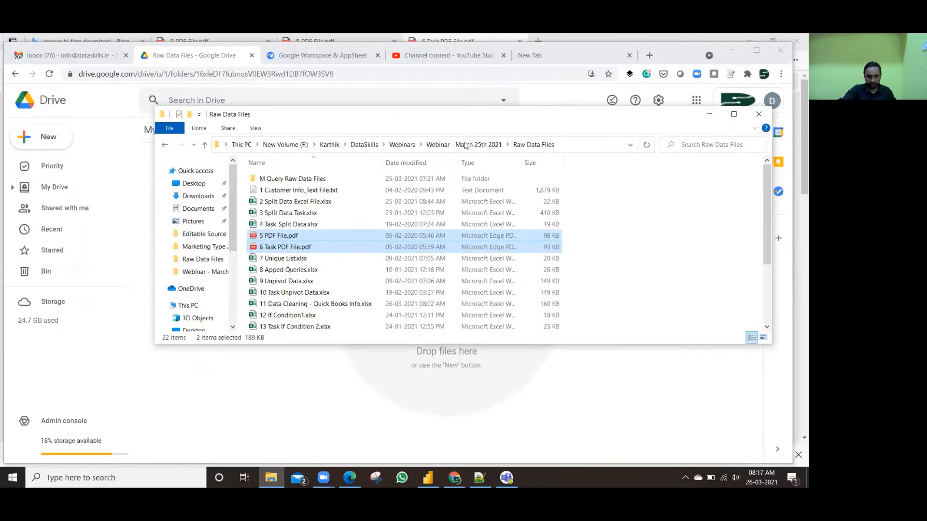
{"action": "left_click_drag", "start_coordinate": [465, 123], "coordinate": [607, 114]}
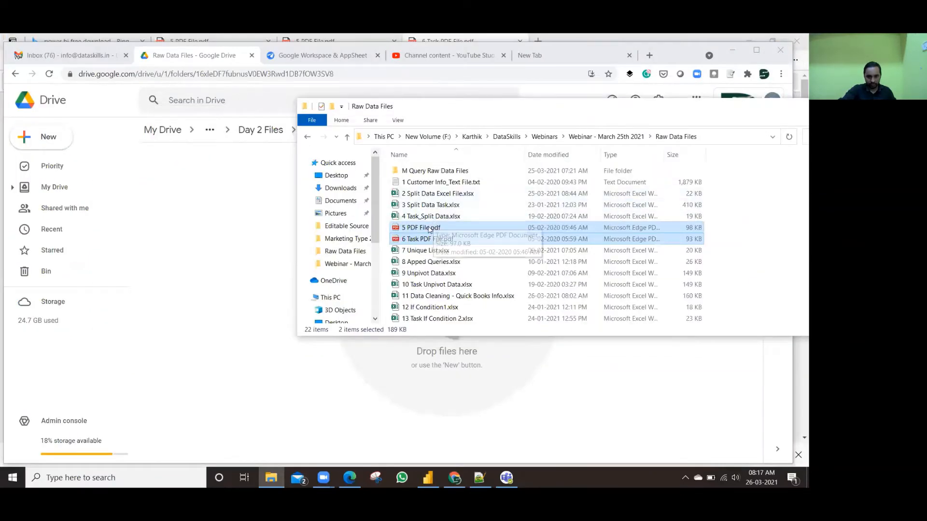
{"action": "left_click_drag", "start_coordinate": [425, 231], "coordinate": [214, 220]}
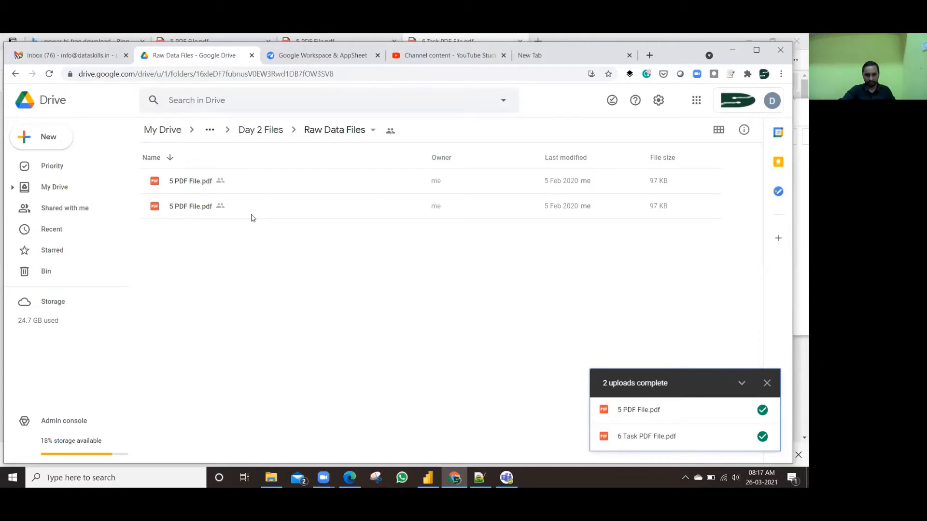
- Minimize the Google Drive window and move the local Raw Data Files window fully back into view
{"action": "left_click", "coordinate": [557, 62]}
{"action": "left_click", "coordinate": [732, 50]}
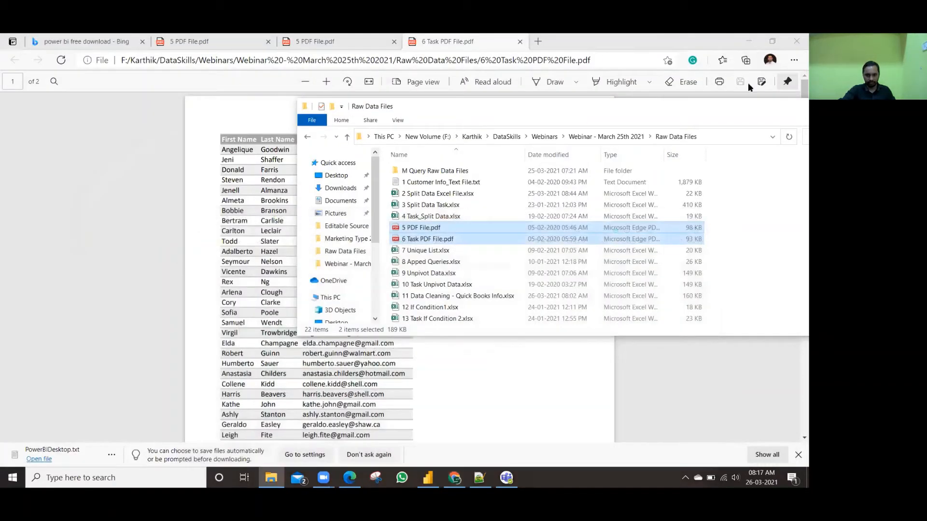
{"action": "left_click_drag", "start_coordinate": [728, 114], "coordinate": [492, 111]}
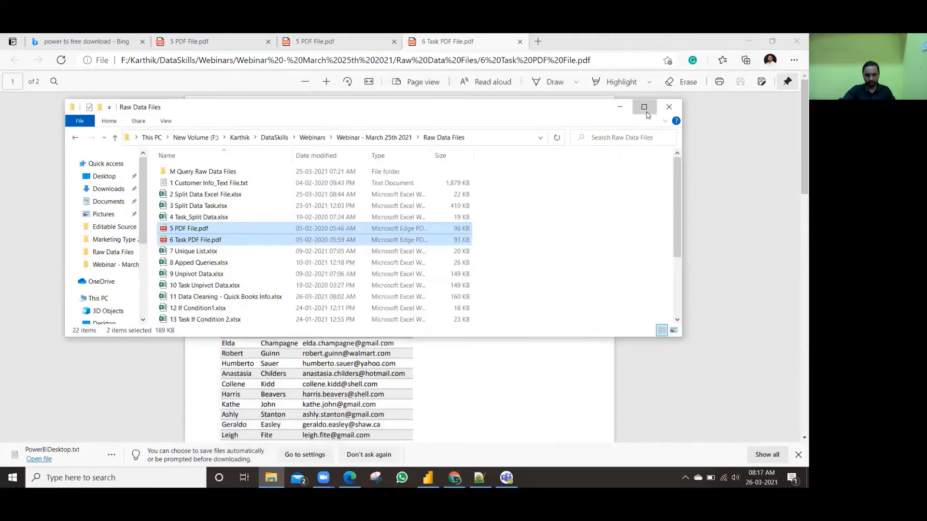
- Maximize the Raw Data Files window and review the contact table on both pages of 6 Task PDF File.pdf in Edge
{"action": "left_click", "coordinate": [659, 103]}
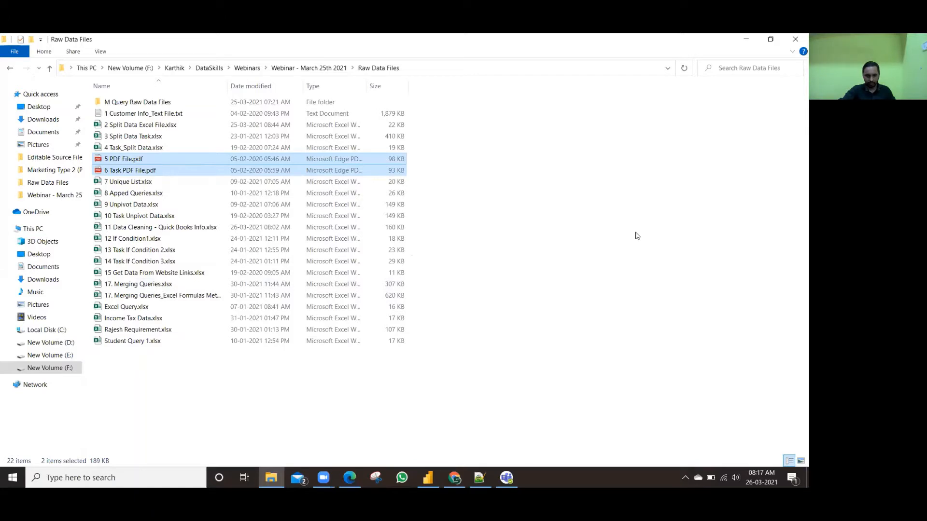
{"action": "left_click", "coordinate": [536, 249]}
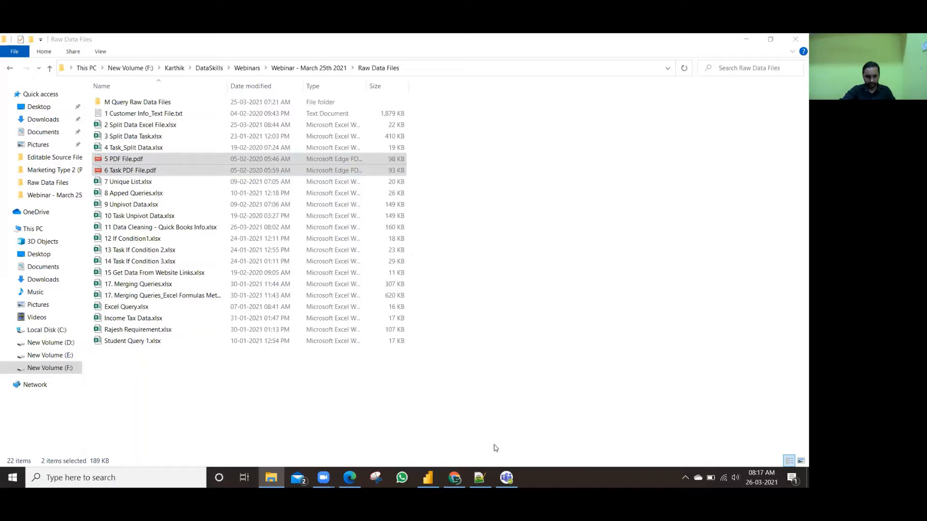
{"action": "mouse_move", "coordinate": [350, 478]}
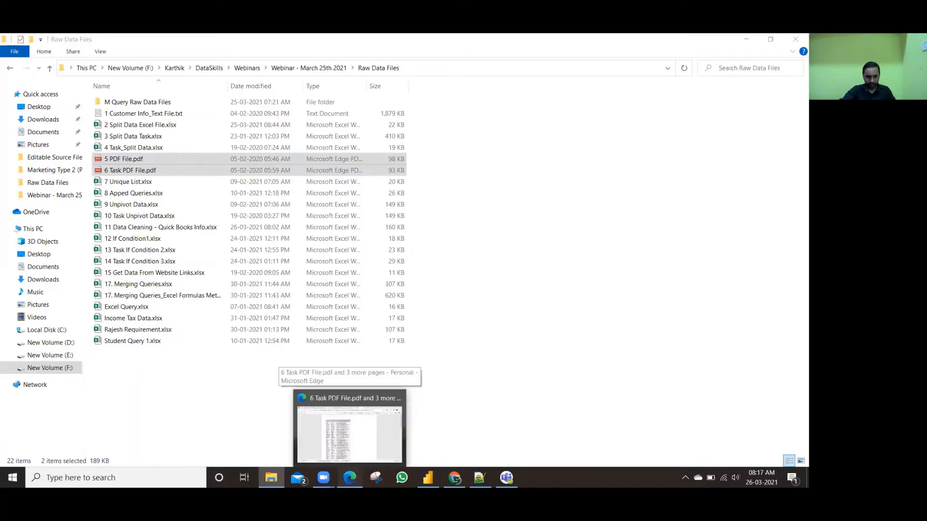
{"action": "left_click", "coordinate": [355, 393]}
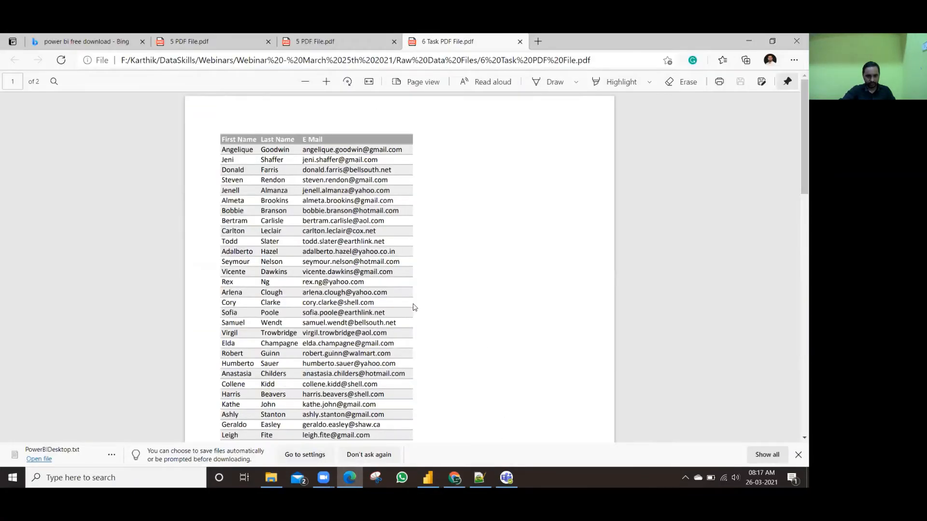
{"action": "scroll", "coordinate": [415, 307], "scroll_direction": "down", "scroll_amount": 12}
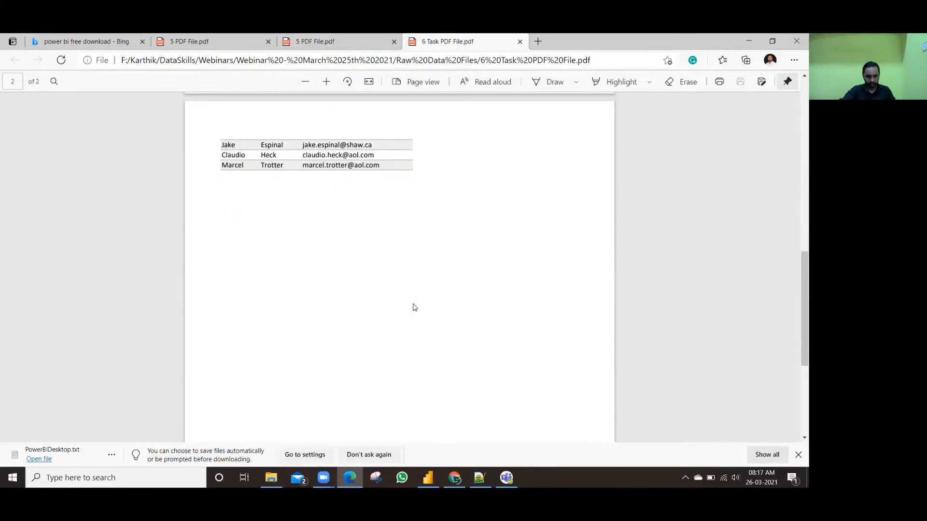
{"action": "scroll", "coordinate": [415, 307], "scroll_direction": "up", "scroll_amount": 5}
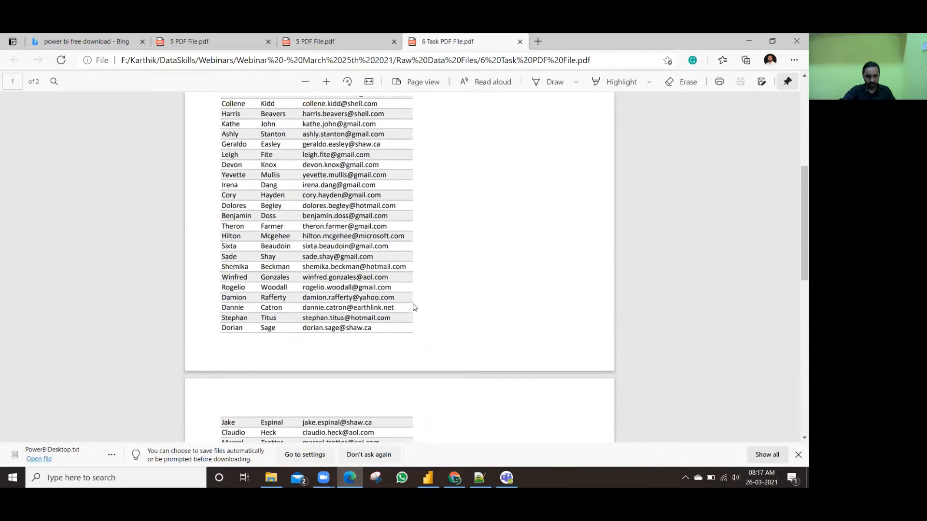
{"action": "scroll", "coordinate": [414, 307], "scroll_direction": "down", "scroll_amount": 3}
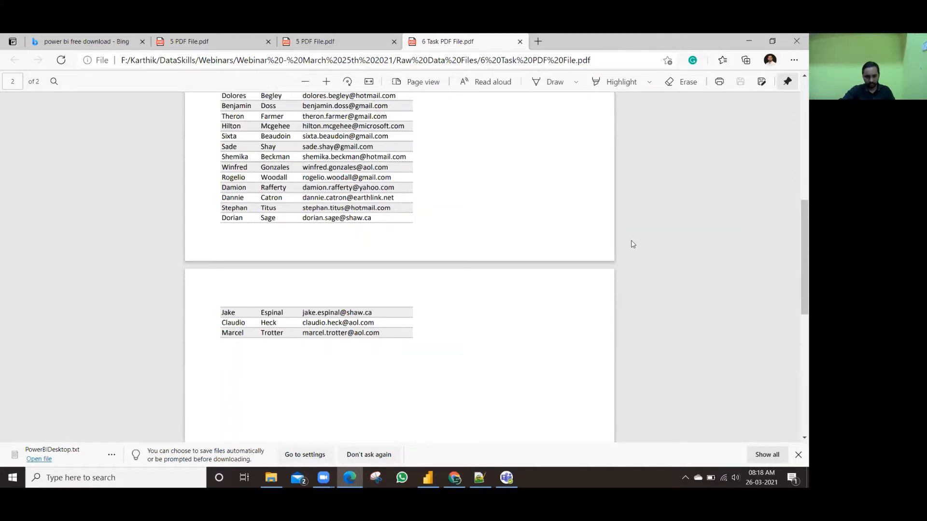
{"action": "key", "text": "alt+Tab"}
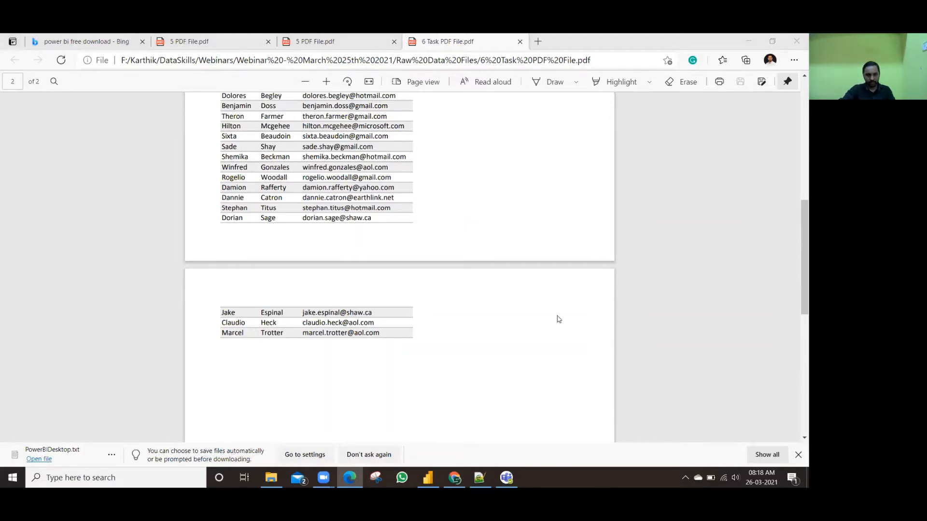
{"action": "left_click", "coordinate": [746, 39]}
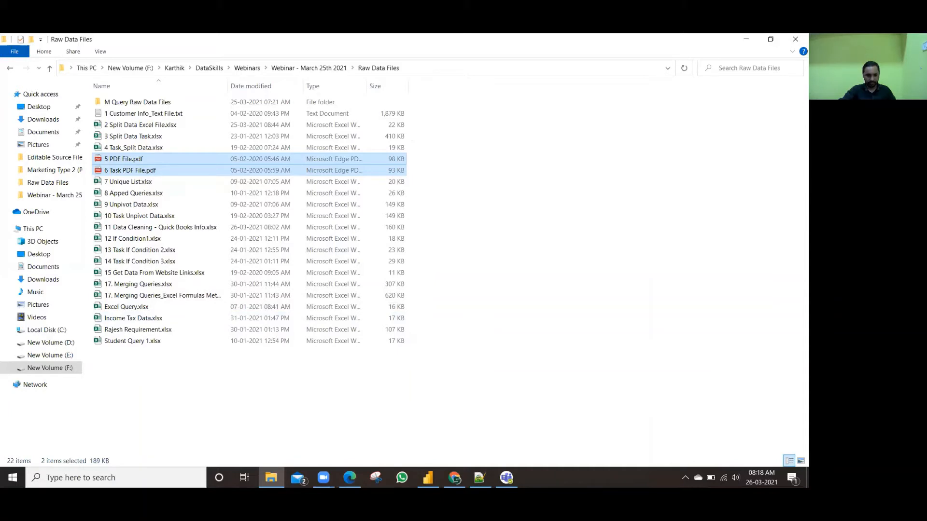
- Switch to Power BI Desktop and look through the Report, Data and Model views, ending in the Data view
{"action": "key", "text": "alt+Tab"}
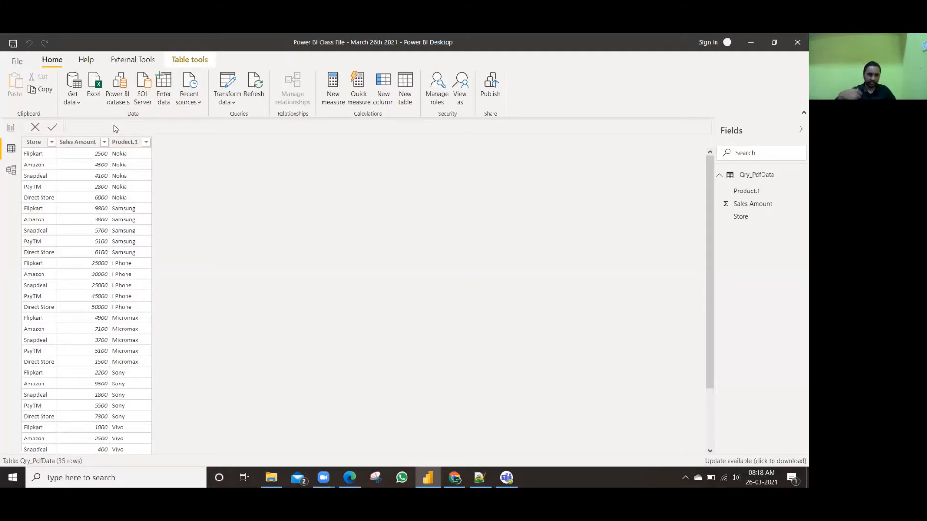
{"action": "left_click", "coordinate": [10, 129]}
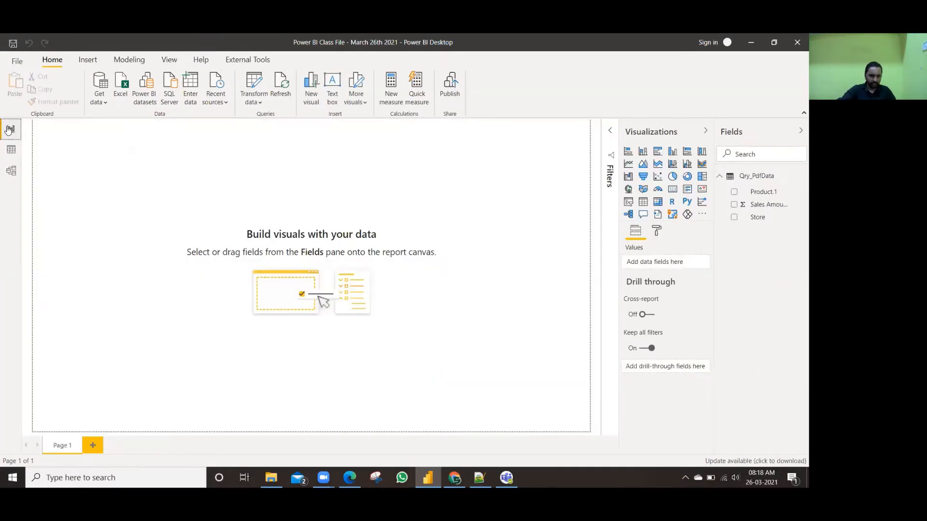
{"action": "left_click", "coordinate": [10, 150]}
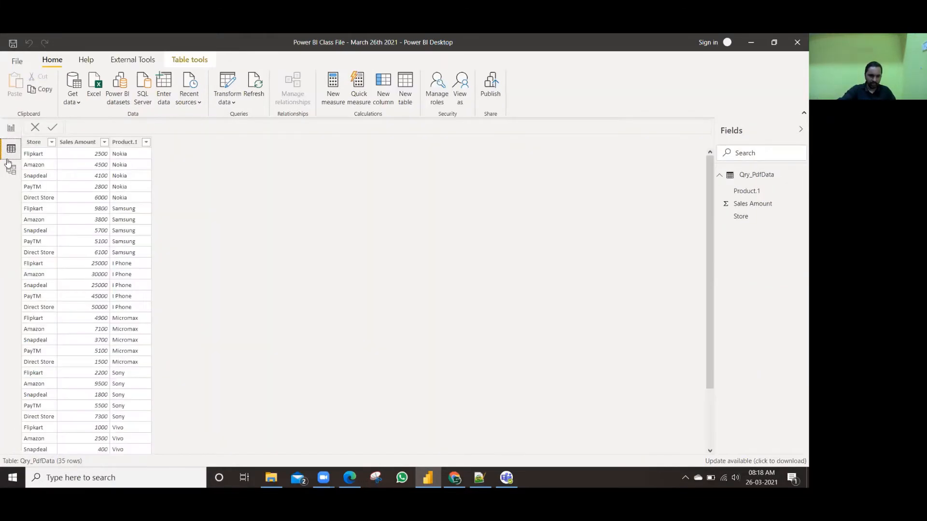
{"action": "left_click", "coordinate": [9, 169]}
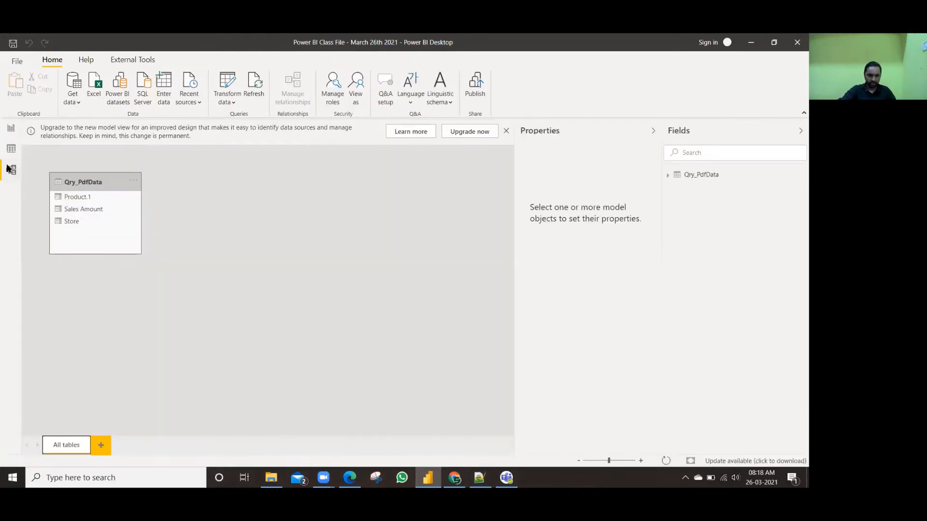
{"action": "left_click", "coordinate": [11, 149]}
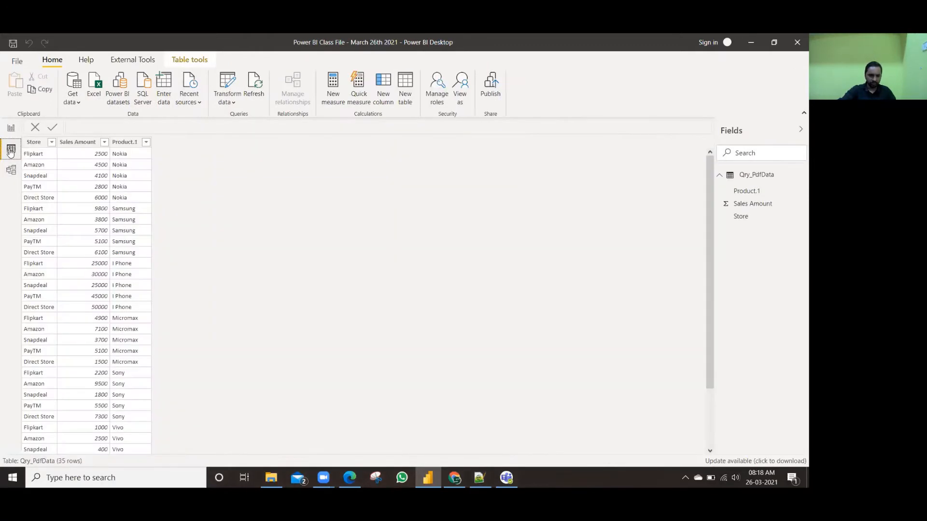
- Connect to 6 Task PDF File.pdf in the Raw Data Files folder through the Excel data source, with the file filter set to All Files
{"action": "left_click", "coordinate": [77, 102]}
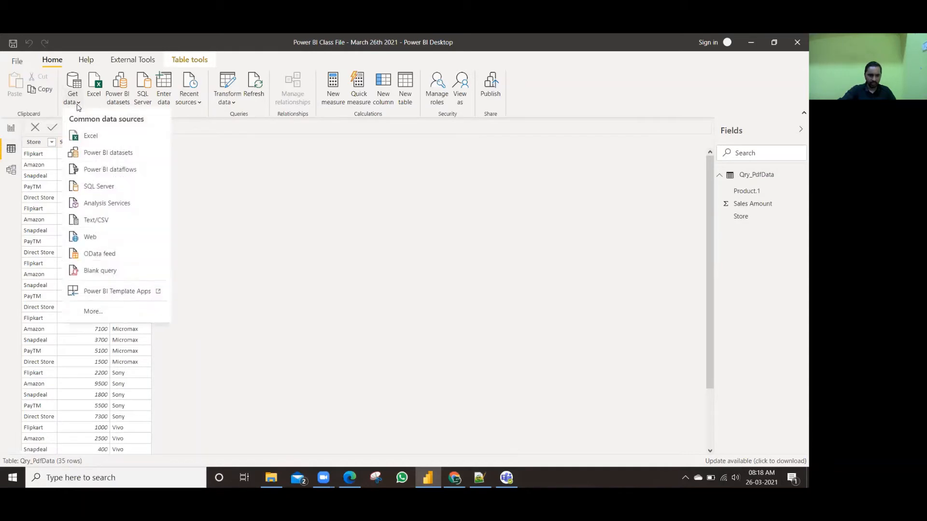
{"action": "left_click", "coordinate": [97, 311]}
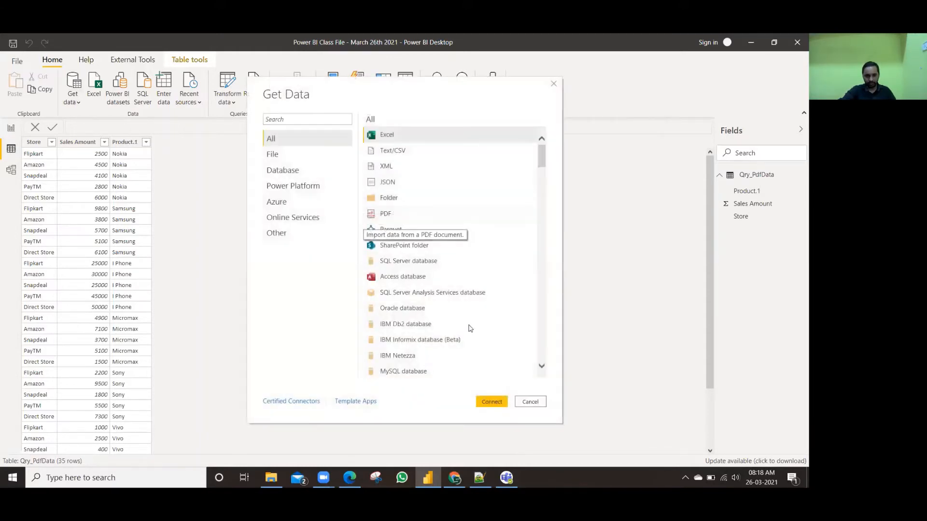
{"action": "left_click", "coordinate": [497, 403]}
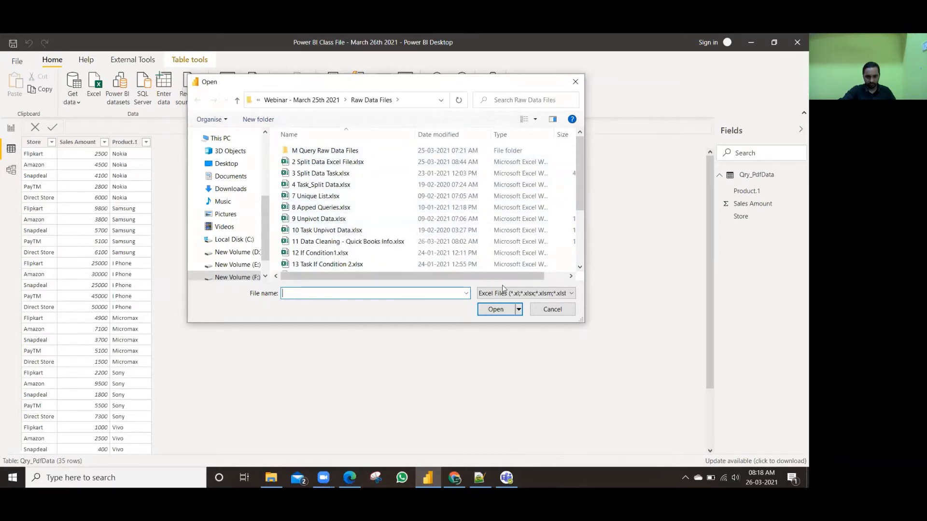
{"action": "left_click", "coordinate": [513, 295]}
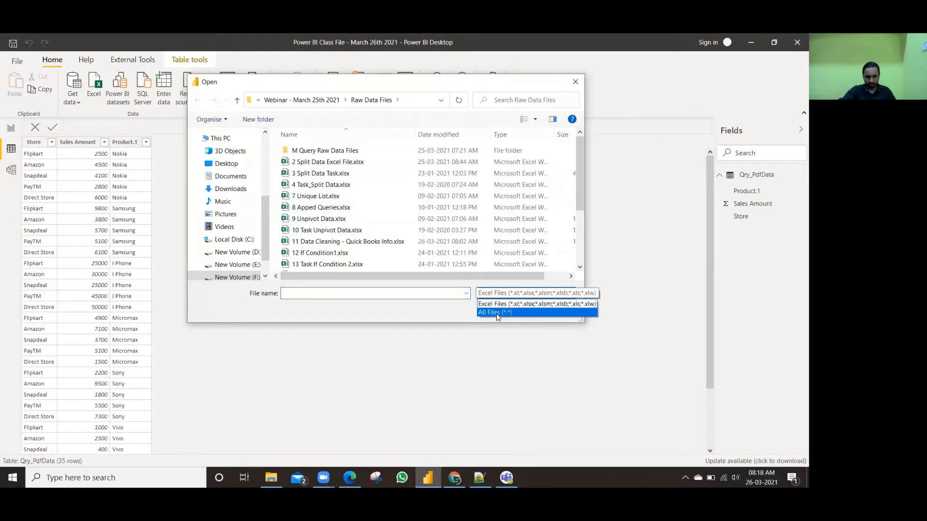
{"action": "left_click", "coordinate": [497, 314]}
{"action": "left_click", "coordinate": [497, 295]}
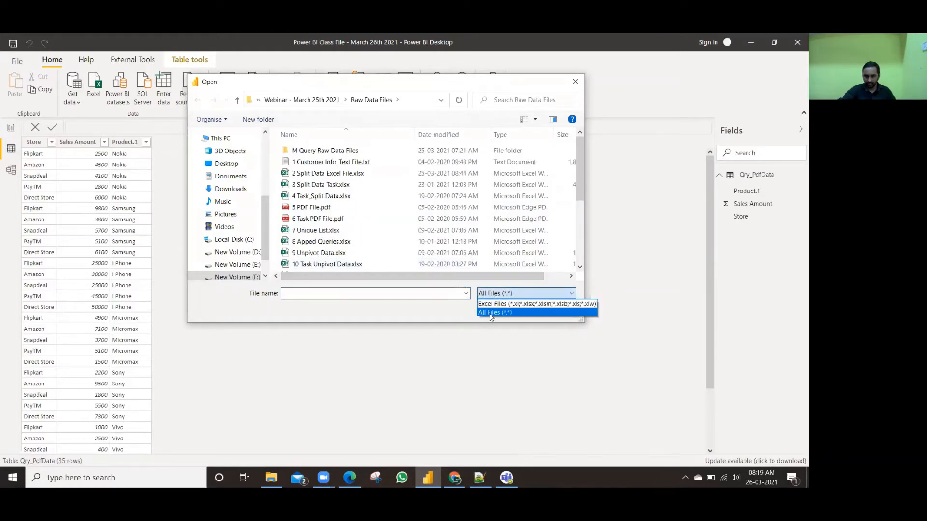
{"action": "left_click", "coordinate": [489, 313]}
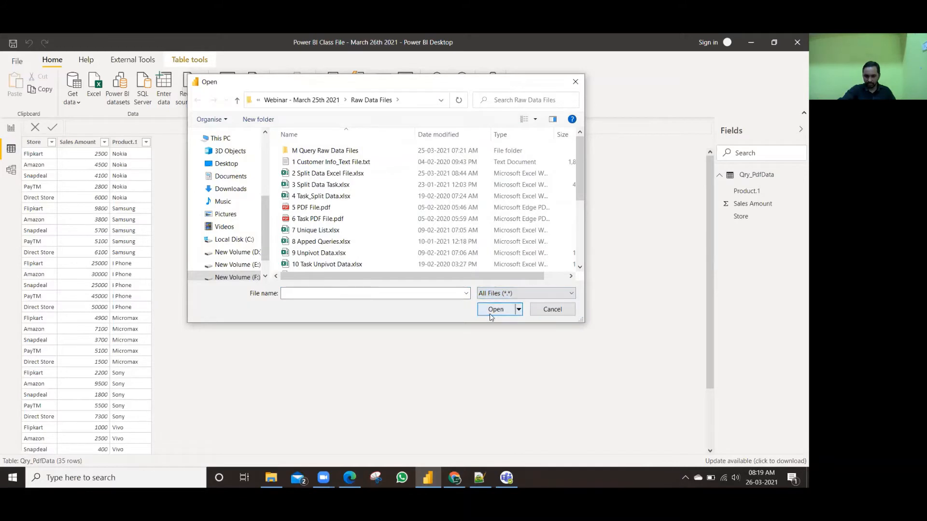
{"action": "left_click", "coordinate": [333, 219]}
{"action": "left_click", "coordinate": [505, 310]}
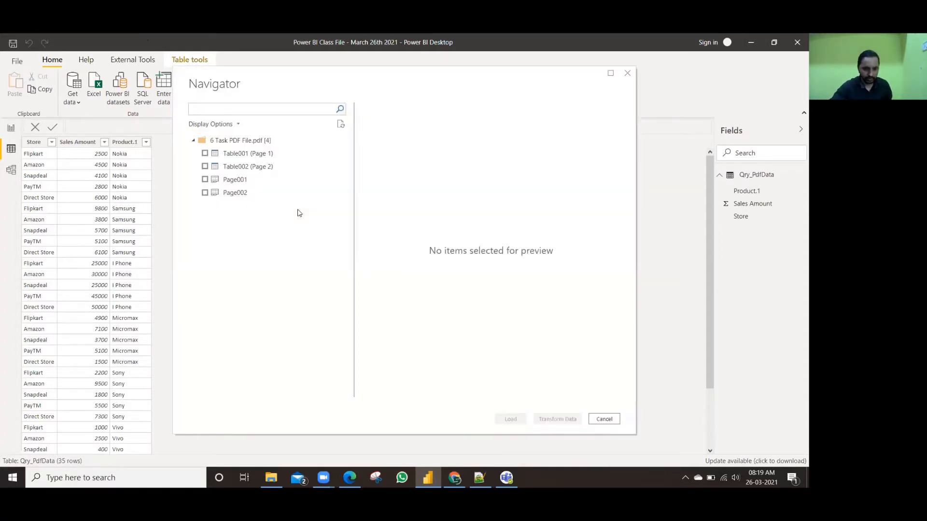
- Preview Page001, Table001 (Page 1) and Table002 (Page 2) of 6 Task PDF File.pdf in the Navigator
{"action": "left_click", "coordinate": [238, 180]}
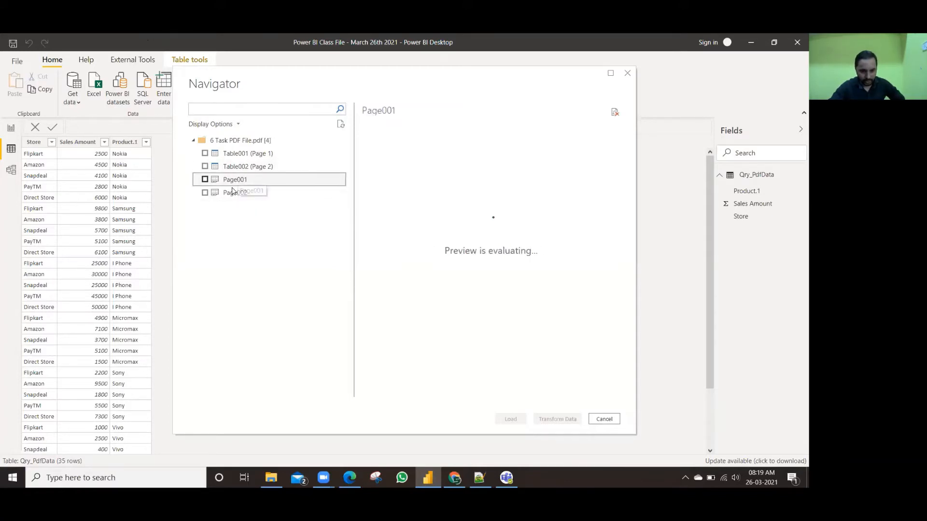
{"action": "left_click", "coordinate": [236, 154]}
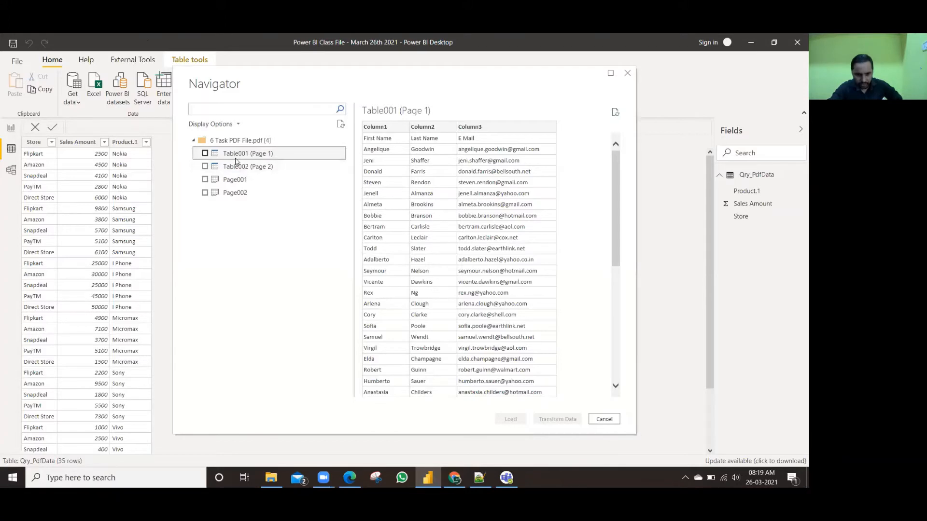
{"action": "left_click", "coordinate": [241, 167]}
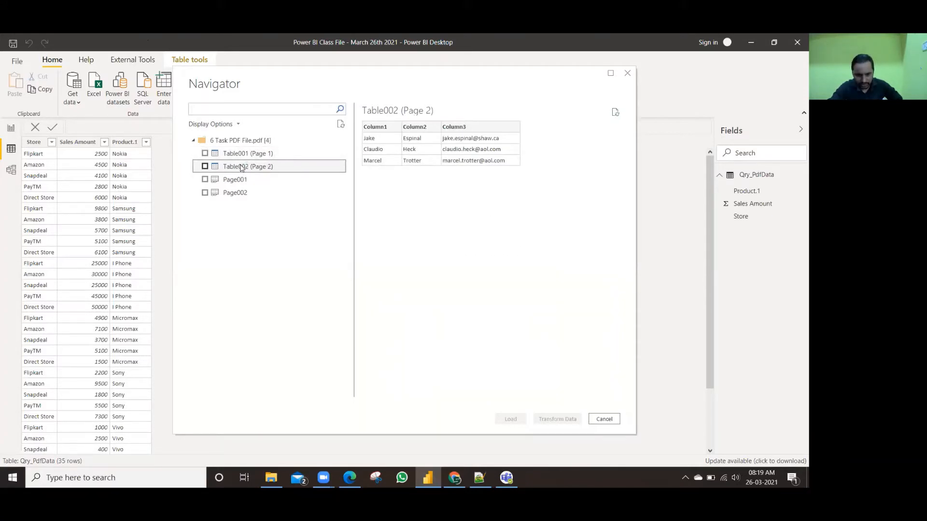
{"action": "left_click", "coordinate": [241, 154]}
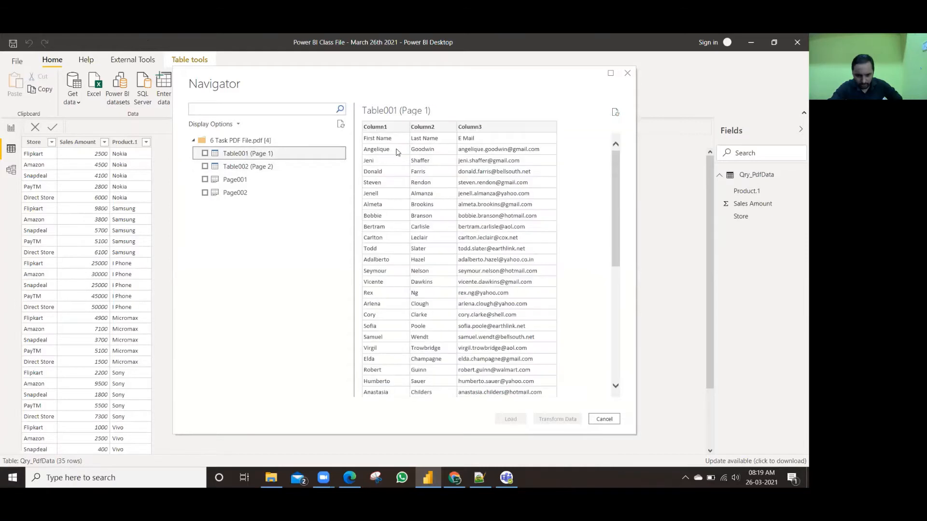
{"action": "left_click", "coordinate": [241, 166]}
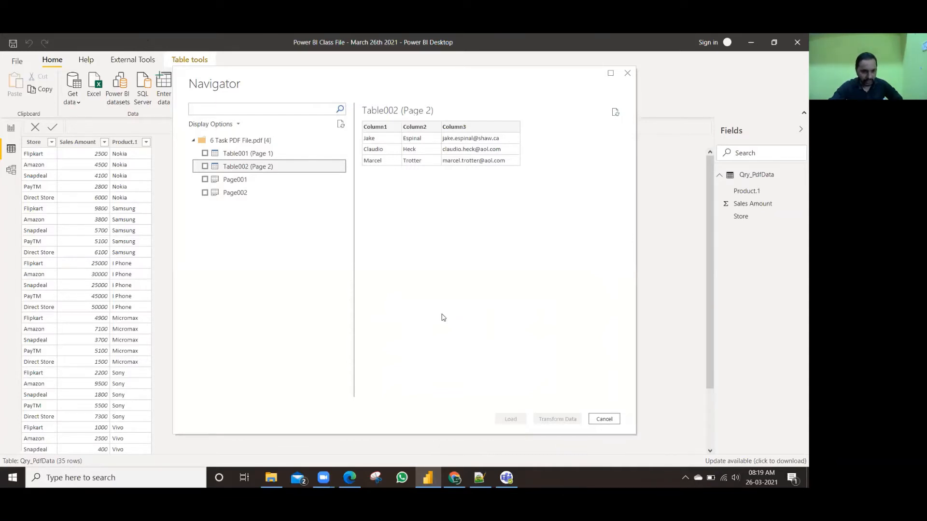
- Compare the previewed tables with both pages of 6 Task PDF File.pdf in Edge, and return to the Navigator
{"action": "key", "text": "alt+Tab"}
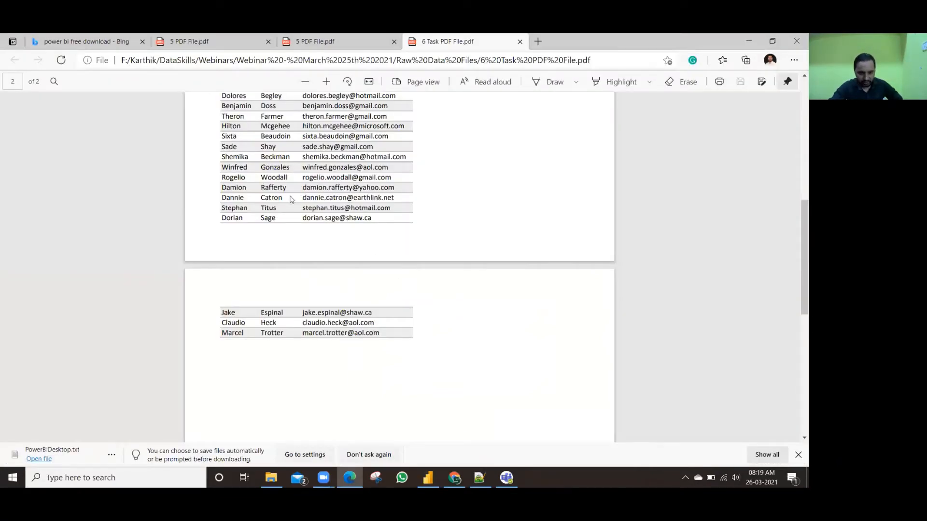
{"action": "scroll", "coordinate": [264, 190], "scroll_direction": "up", "scroll_amount": 10}
{"action": "scroll", "coordinate": [266, 243], "scroll_direction": "down", "scroll_amount": 5}
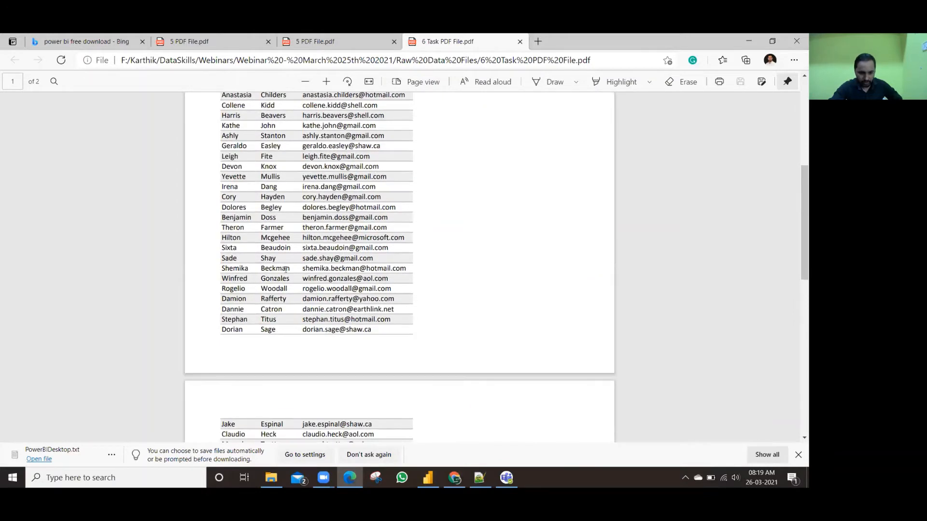
{"action": "scroll", "coordinate": [273, 244], "scroll_direction": "down", "scroll_amount": 3}
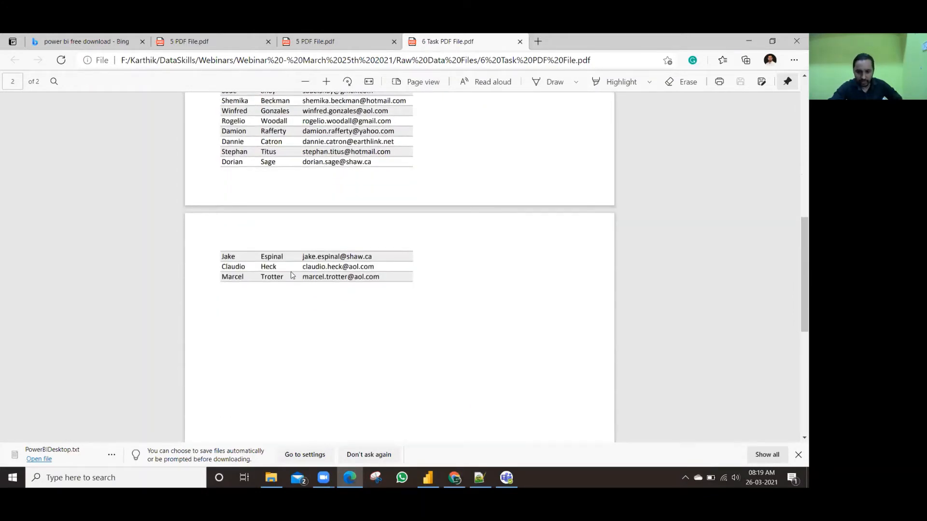
{"action": "left_click", "coordinate": [750, 39]}
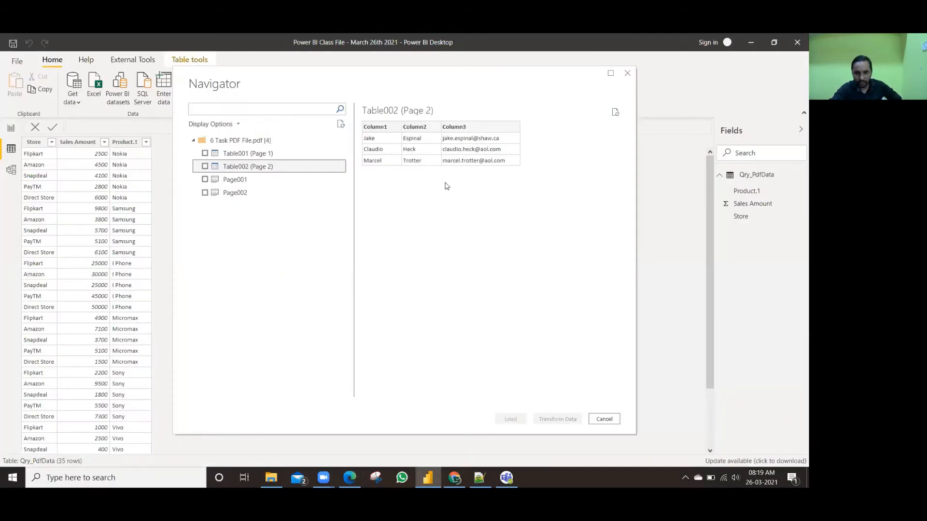
- Select Table001 (Page 1) and Table002 (Page 2) and bring both into the Power Query Editor with Transform Data
{"action": "left_click", "coordinate": [205, 154]}
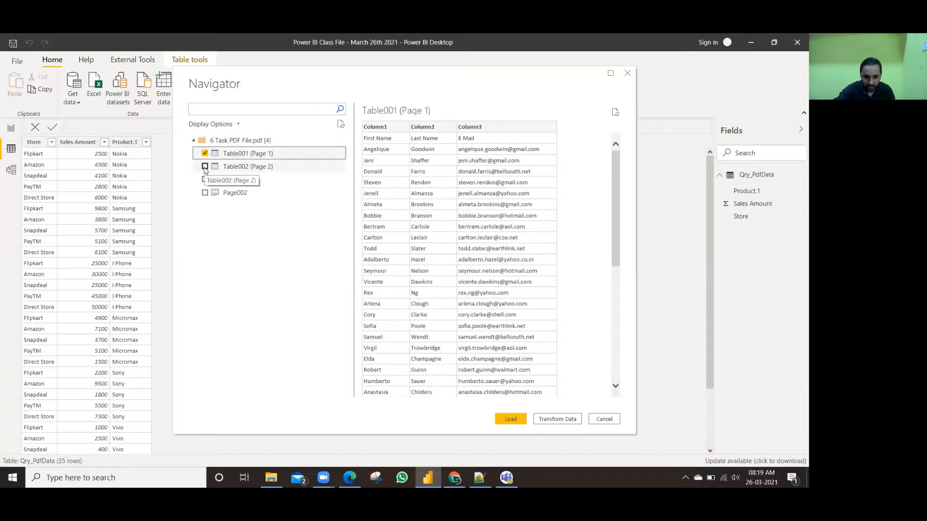
{"action": "left_click", "coordinate": [205, 167]}
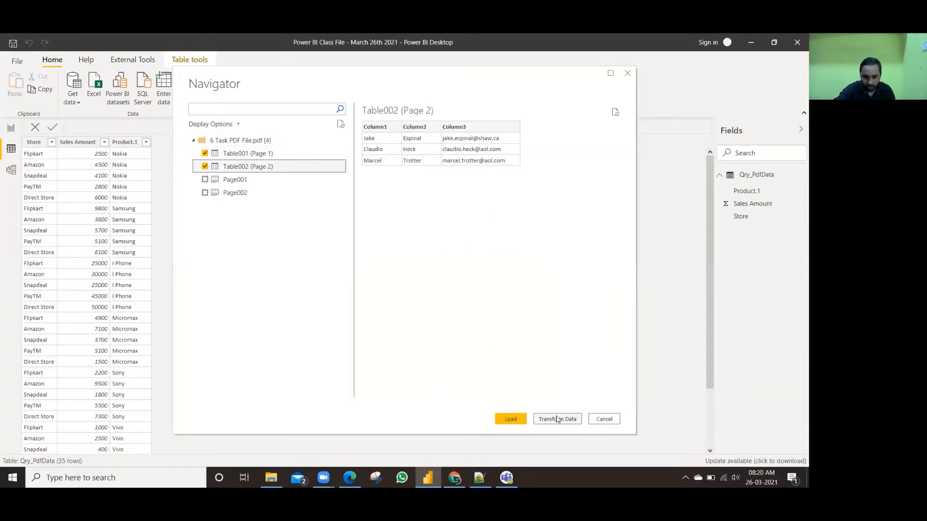
{"action": "key", "text": "alt+Tab"}
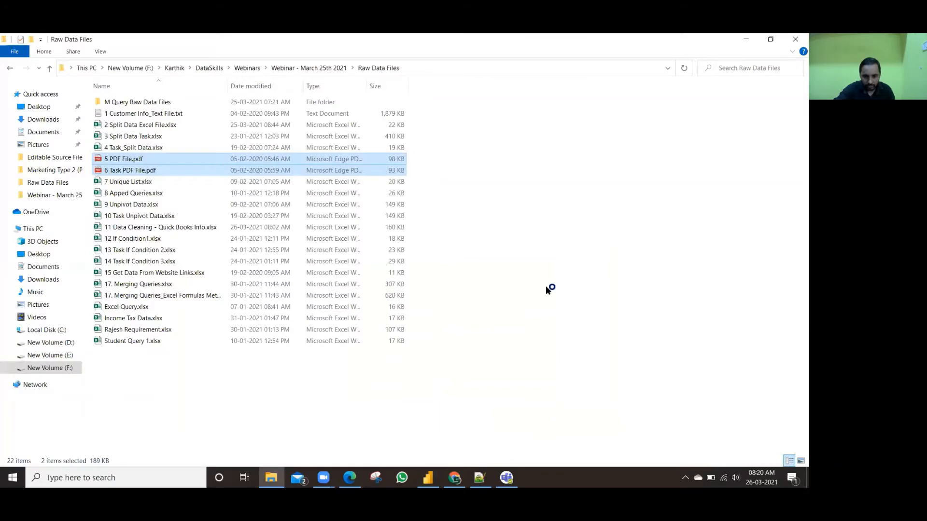
{"action": "key", "text": "alt+Tab"}
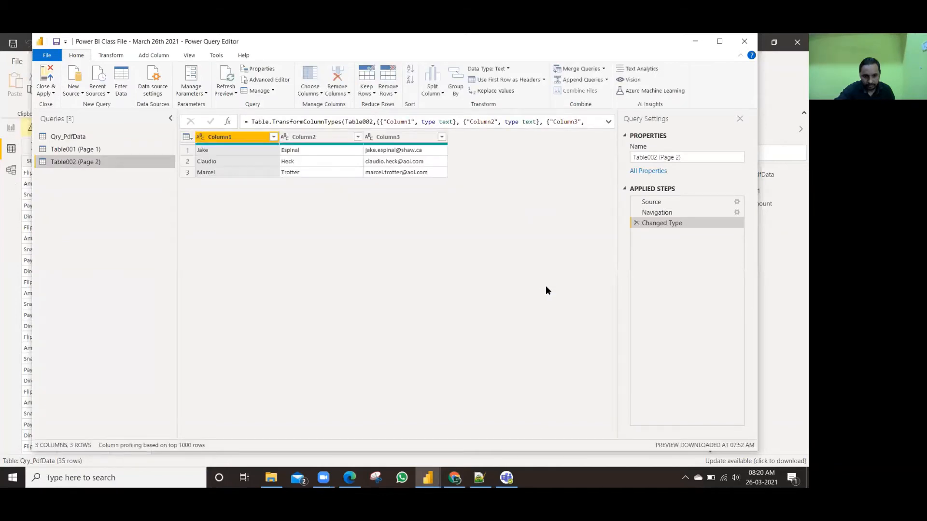
- Compare the rows and column headers of Table001 (Page 1) and Table002 (Page 2) in the query preview
{"action": "left_click", "coordinate": [82, 150]}
{"action": "scroll", "coordinate": [281, 201], "scroll_direction": "down", "scroll_amount": 7}
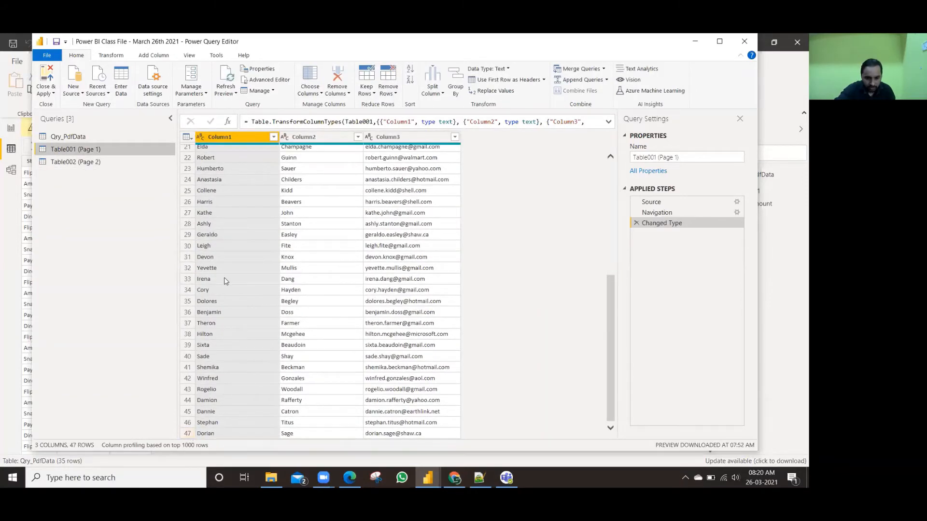
{"action": "scroll", "coordinate": [227, 270], "scroll_direction": "up", "scroll_amount": 7}
{"action": "left_click", "coordinate": [57, 164]}
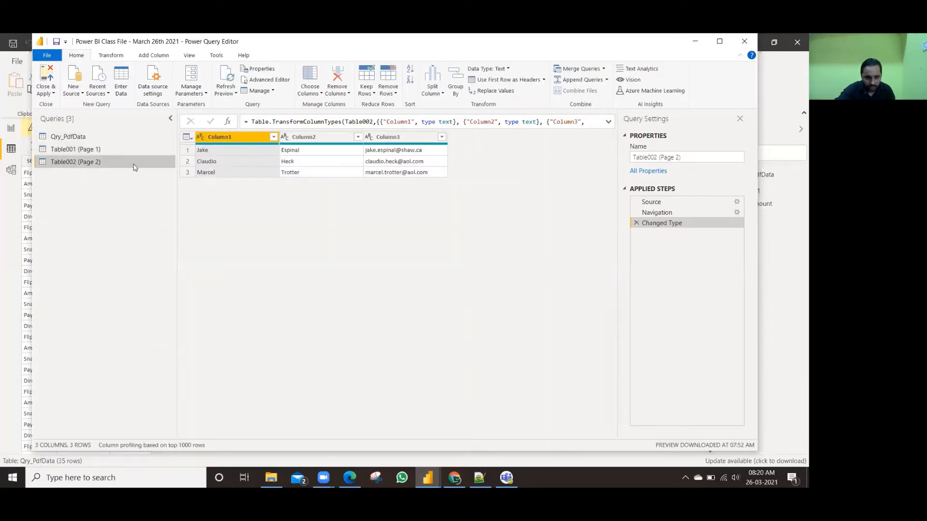
{"action": "left_click", "coordinate": [86, 151]}
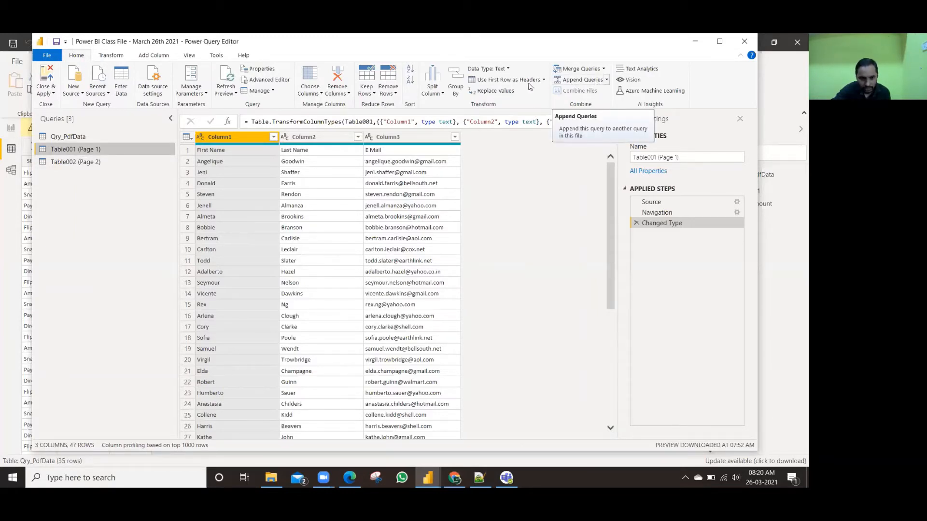
{"action": "left_click", "coordinate": [77, 162]}
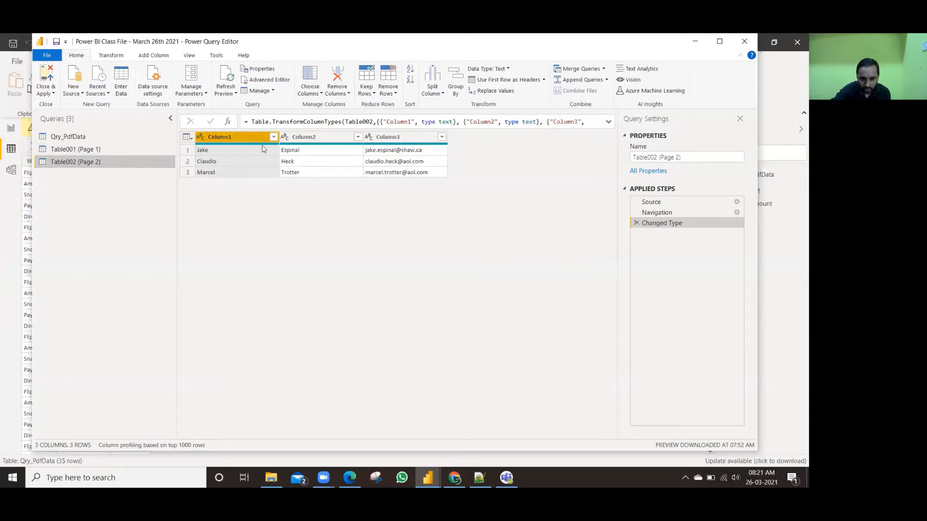
- Set up an Append Queries as New of two tables, with Table001 (Page 1) first and Table002 (Page 2) second
{"action": "left_click_drag", "start_coordinate": [91, 151], "coordinate": [91, 152]}
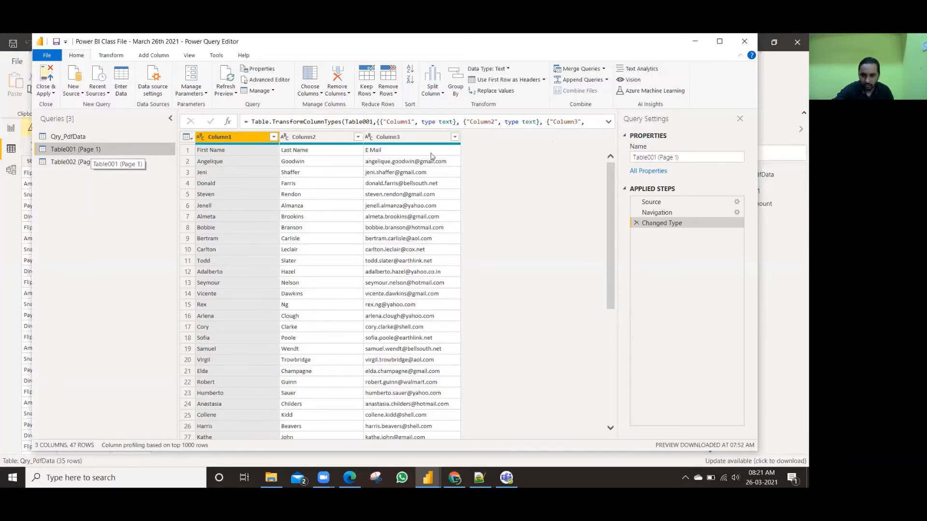
{"action": "left_click", "coordinate": [607, 80]}
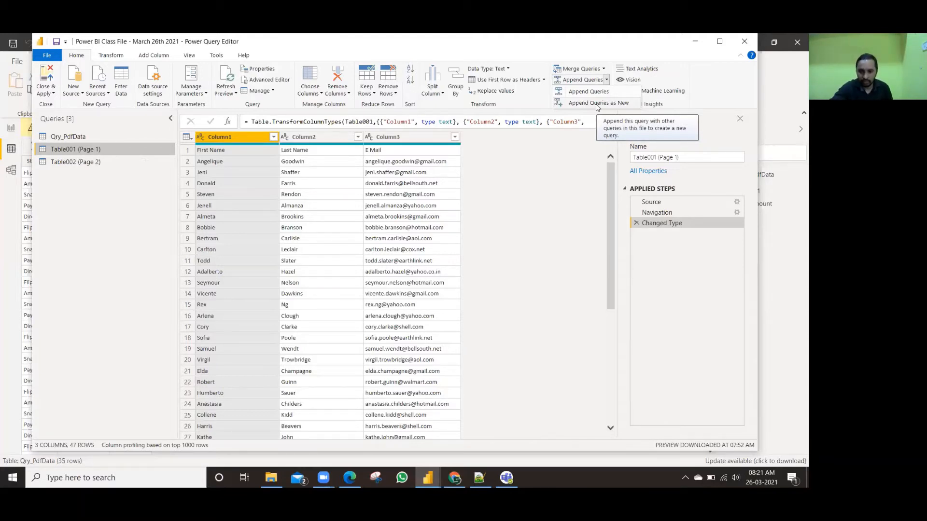
{"action": "left_click", "coordinate": [598, 102]}
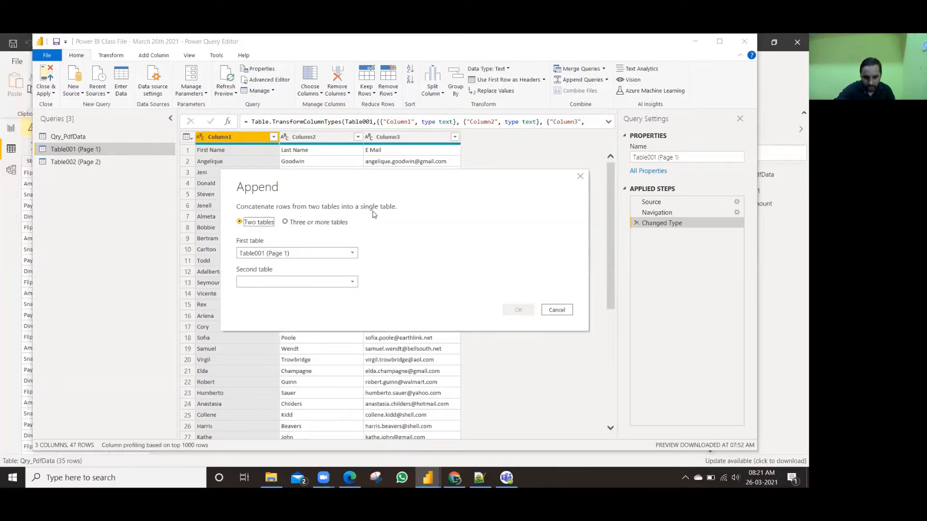
{"action": "left_click", "coordinate": [299, 223]}
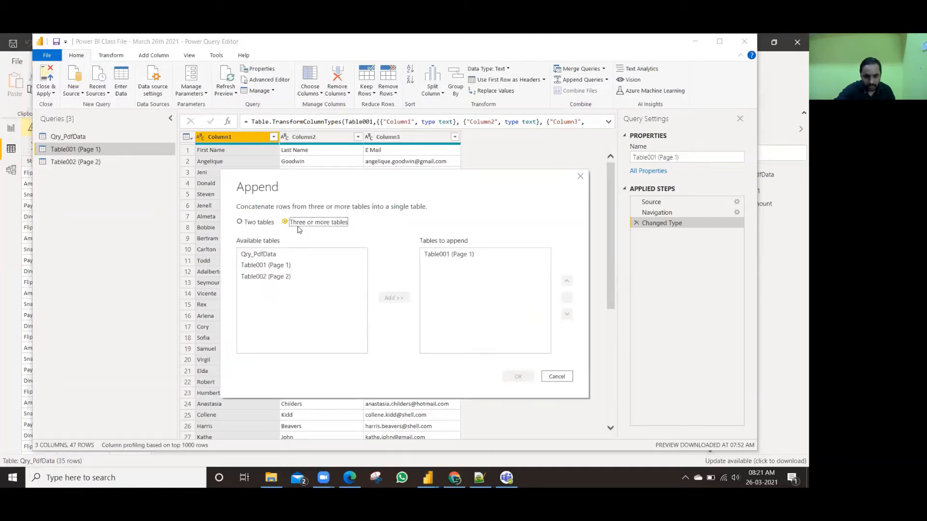
{"action": "left_click", "coordinate": [259, 223]}
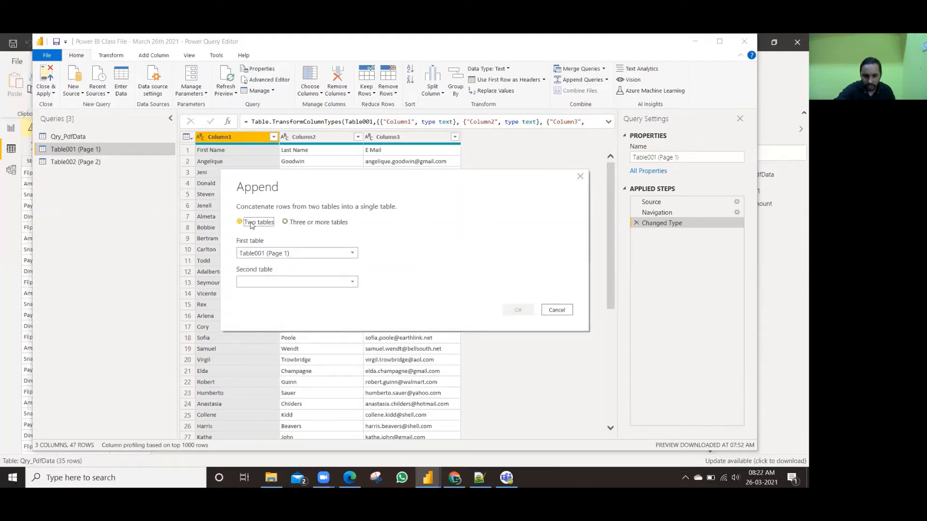
{"action": "left_click", "coordinate": [284, 283]}
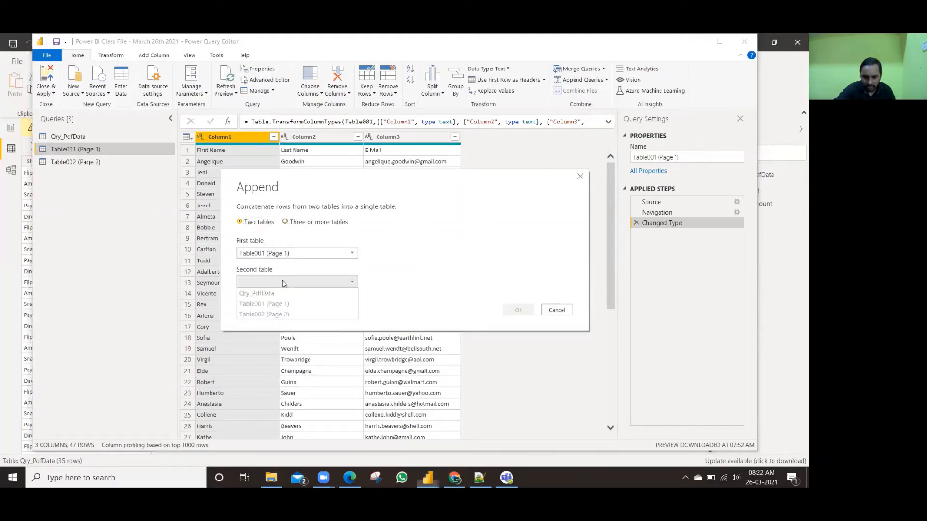
{"action": "left_click", "coordinate": [277, 315]}
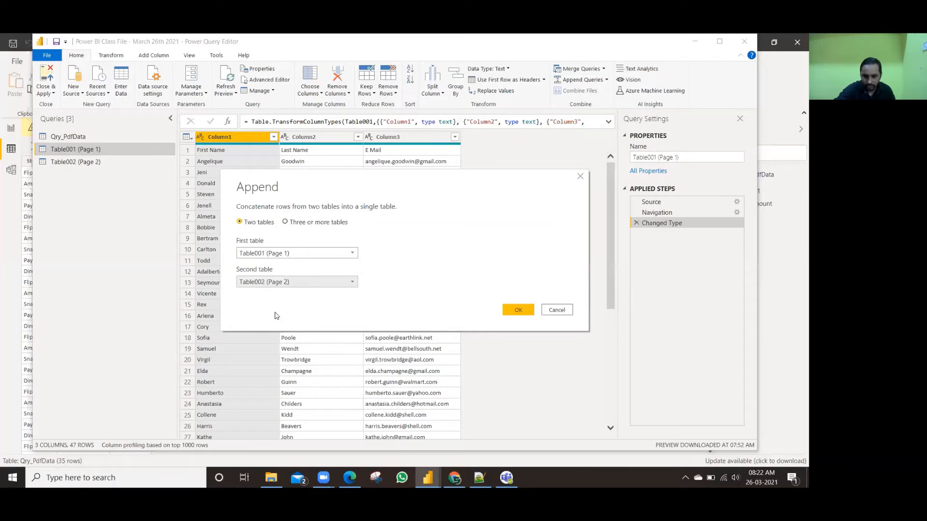
- Try the three-or-more-tables append by adding Table001 (Page 1) a second time, and remove that duplicate from the tables to append
{"action": "left_click", "coordinate": [294, 223]}
{"action": "left_click", "coordinate": [279, 266]}
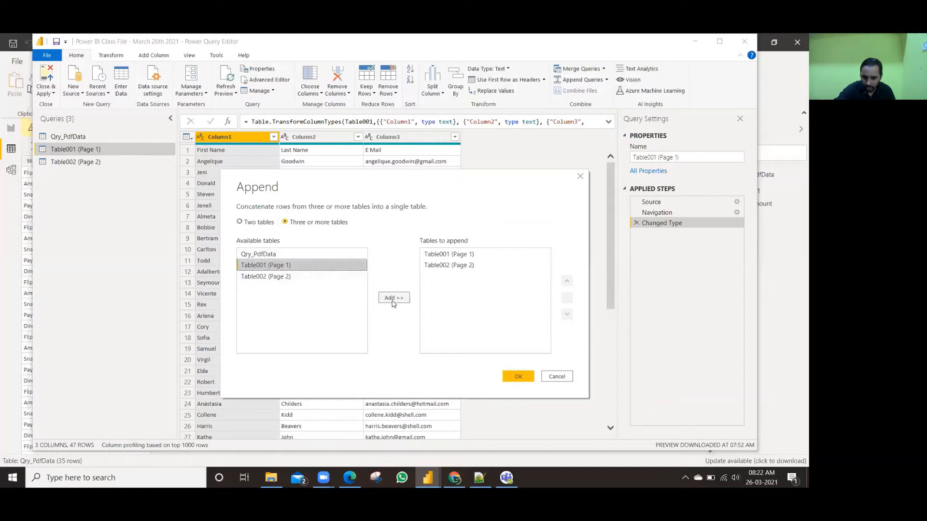
{"action": "left_click", "coordinate": [393, 298]}
{"action": "left_click", "coordinate": [461, 282]}
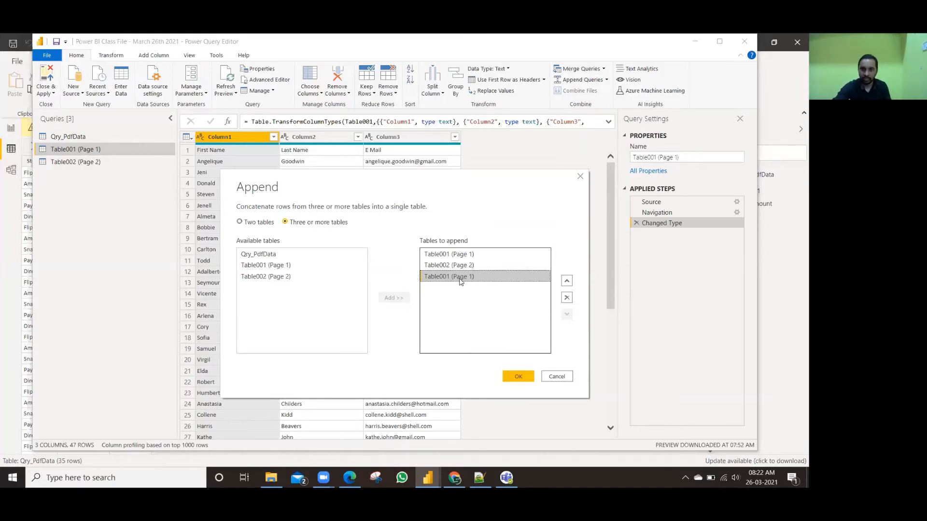
{"action": "left_click", "coordinate": [566, 298]}
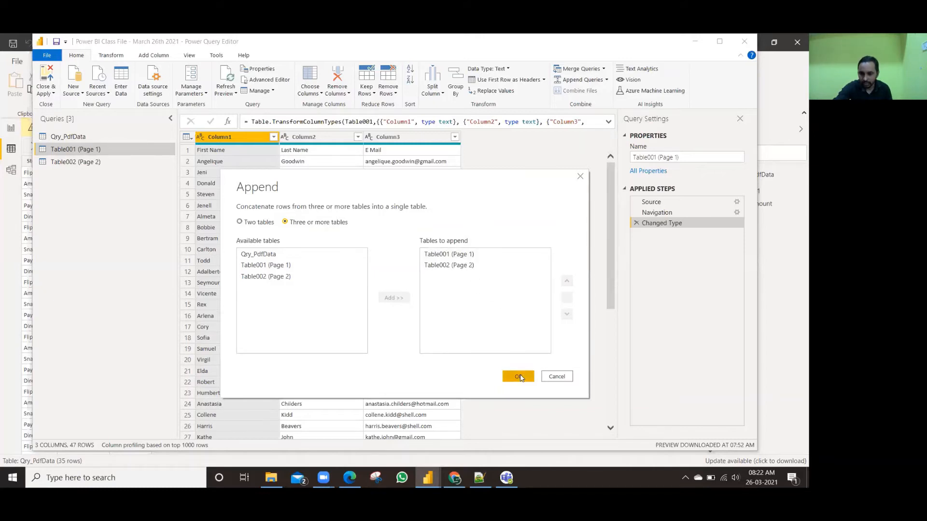
- Set the append back to two tables and create the new query combining Table001 (Page 1) and Table002 (Page 2)
{"action": "left_click", "coordinate": [252, 222]}
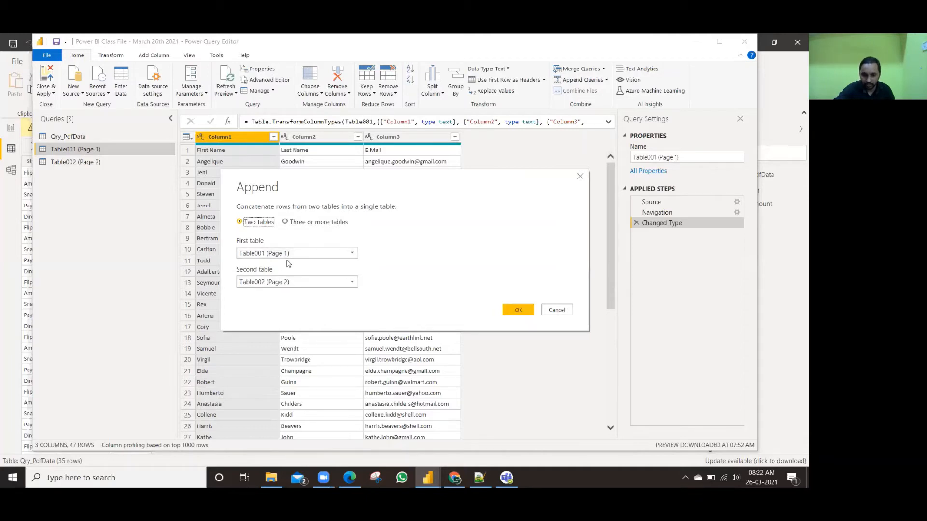
{"action": "left_click", "coordinate": [519, 311]}
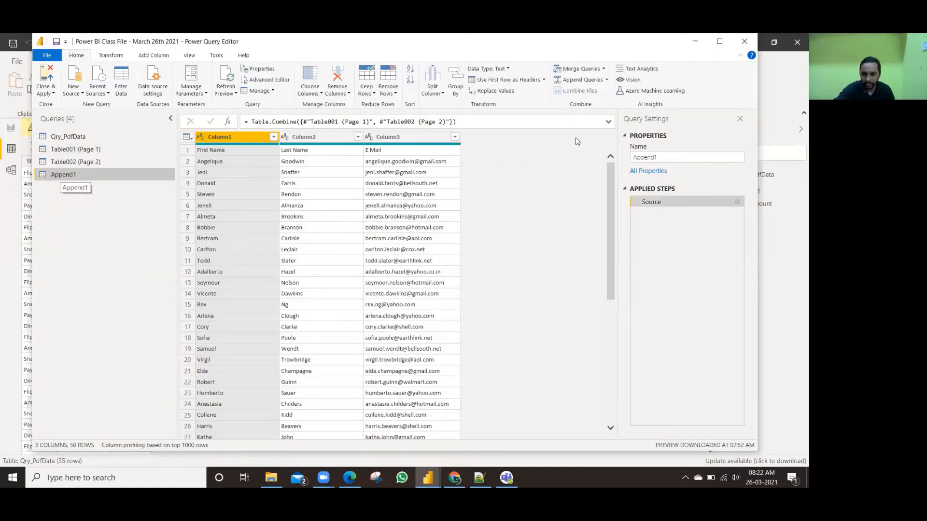
{"action": "left_click", "coordinate": [606, 80]}
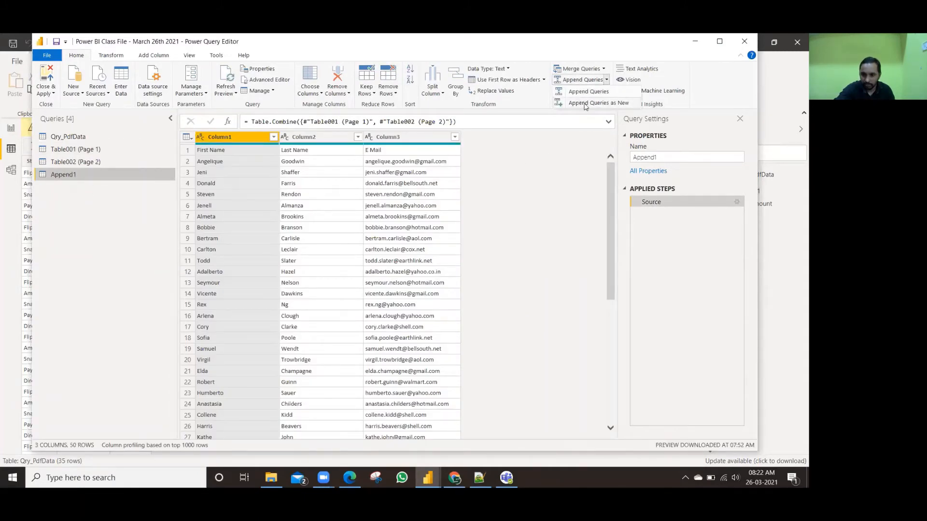
{"action": "left_click", "coordinate": [540, 48]}
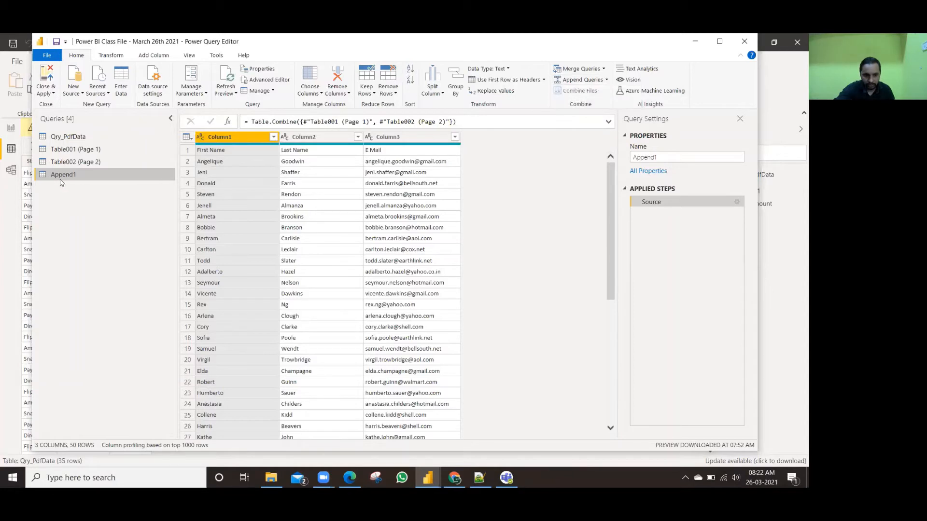
- Rename the appended query to Qry_GetDatafromPdf2
{"action": "left_click", "coordinate": [686, 157]}
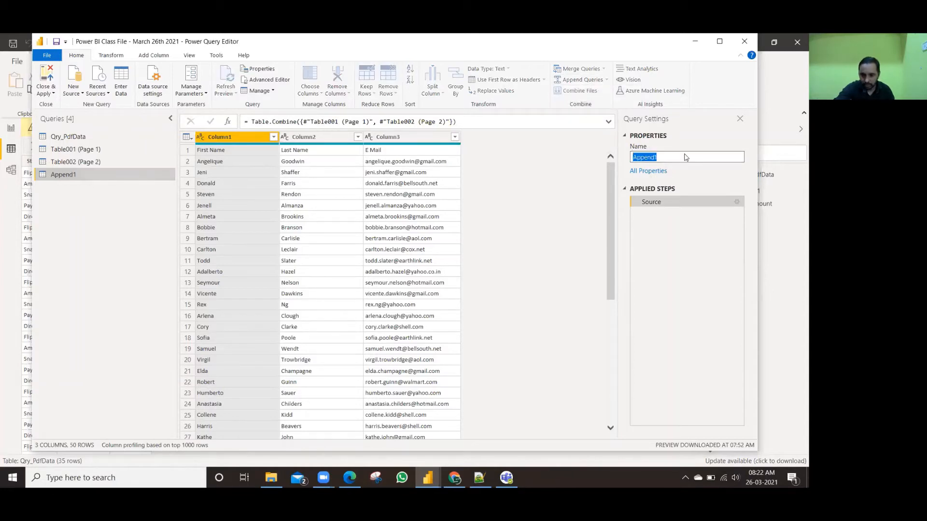
{"action": "type", "text": "Qr"}
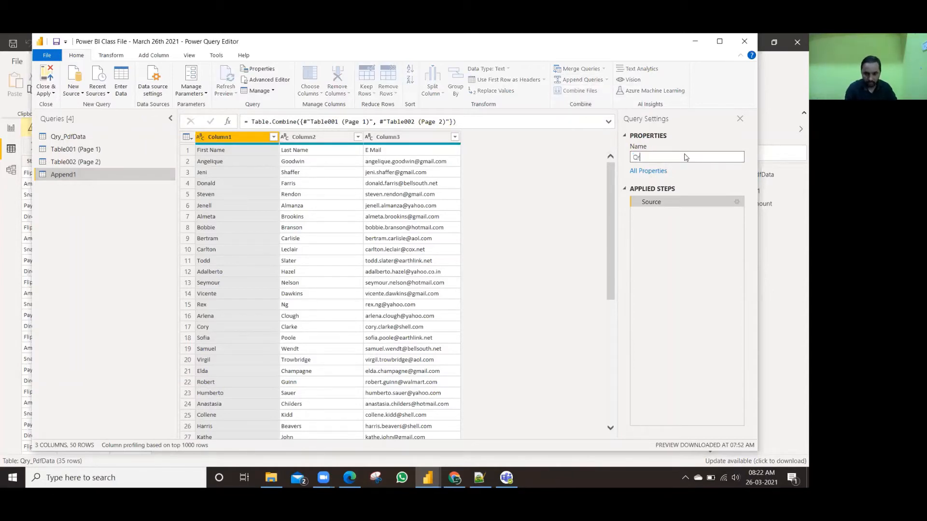
{"action": "type", "text": "y_GetDa"}
{"action": "type", "text": "tafromPdf2"}
{"action": "key", "text": "Return"}
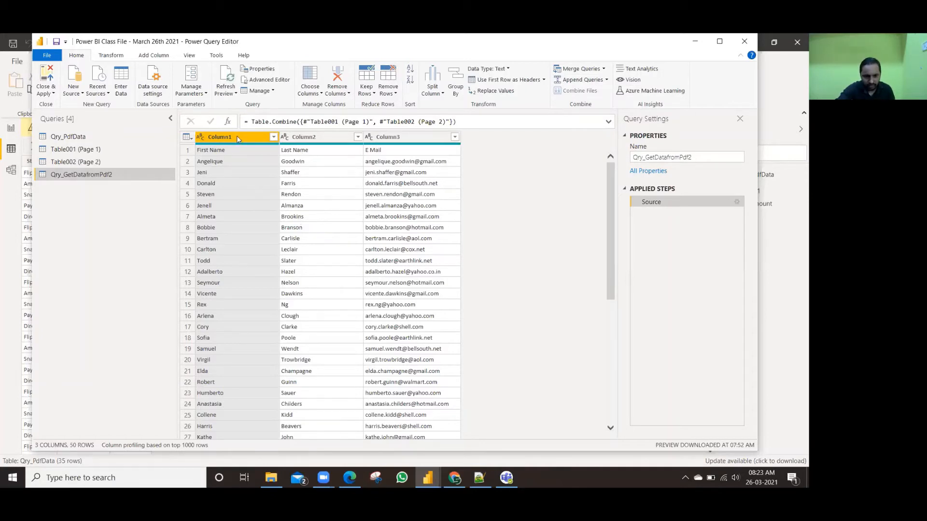
- Check the combined rows of Qry_GetDatafromPdf2 and promote its first row to column headers
{"action": "scroll", "coordinate": [275, 277], "scroll_direction": "down", "scroll_amount": 7}
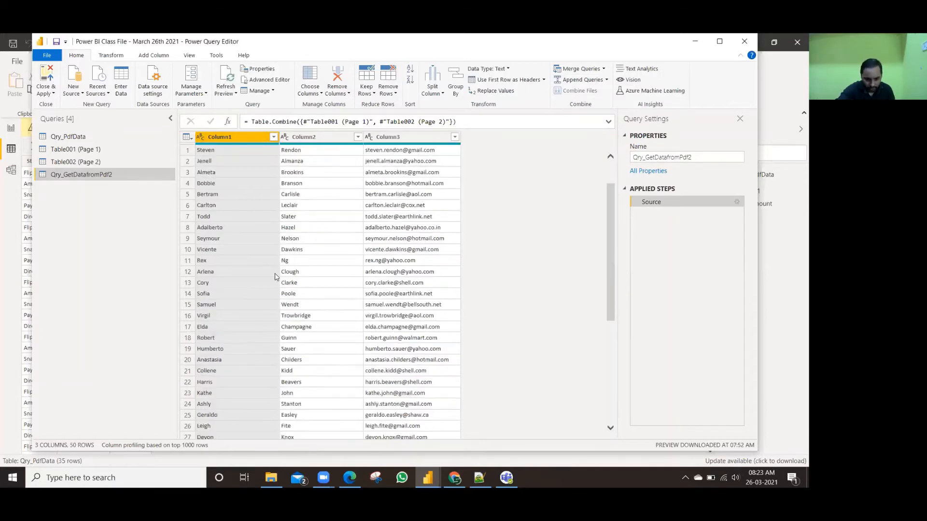
{"action": "scroll", "coordinate": [275, 276], "scroll_direction": "up", "scroll_amount": 7}
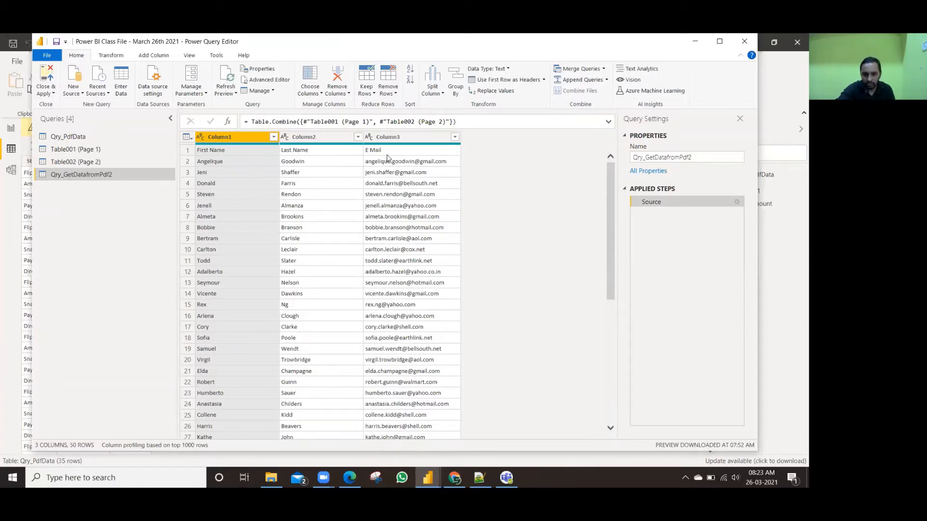
{"action": "left_click", "coordinate": [188, 151]}
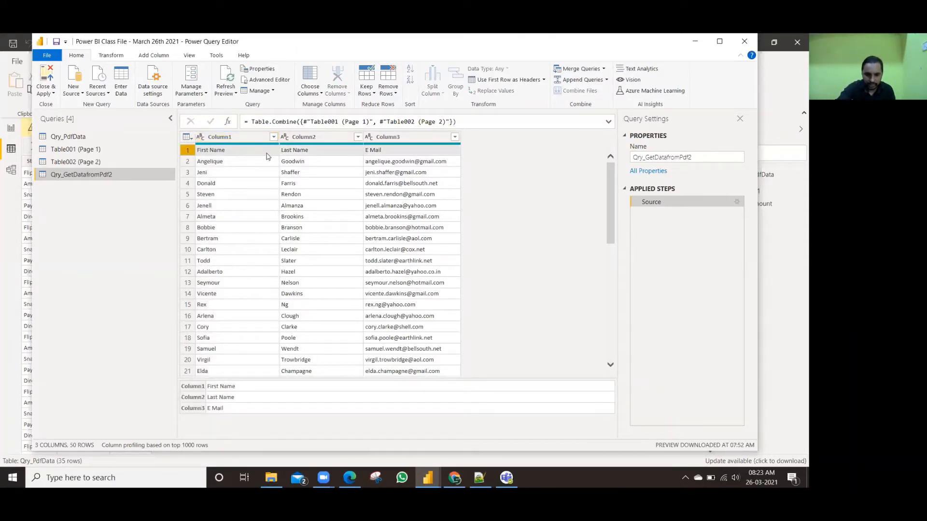
{"action": "left_click", "coordinate": [248, 164]}
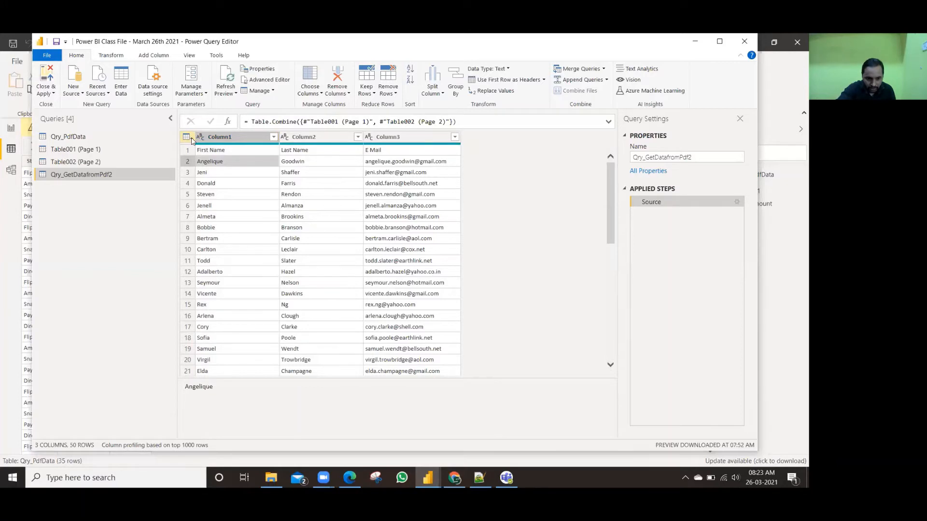
{"action": "left_click", "coordinate": [188, 138]}
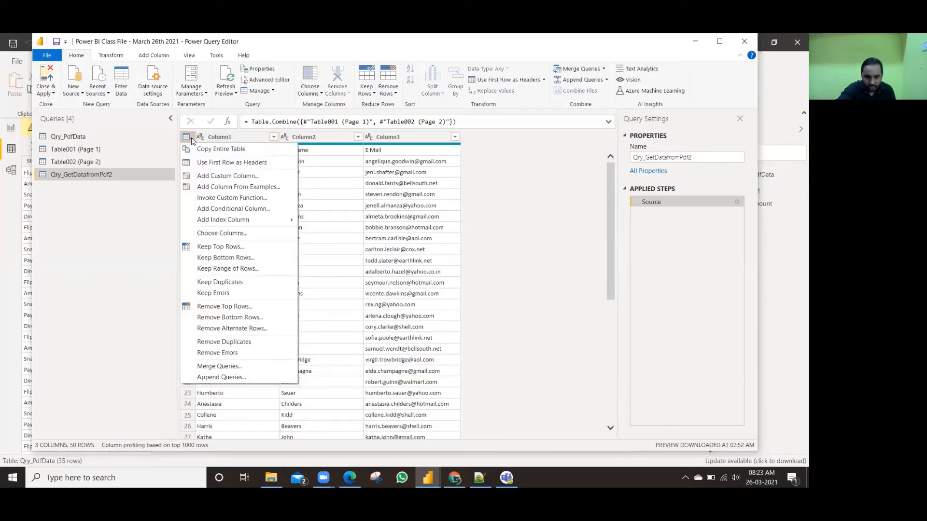
{"action": "left_click", "coordinate": [231, 163]}
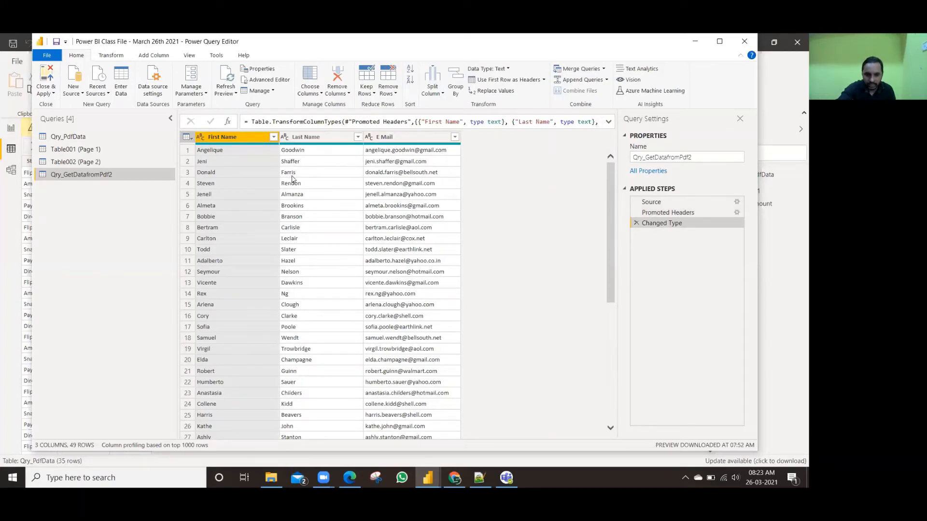
- Review the table options and the Source applied step of Qry_GetDatafromPdf2 as it was before header promotion
{"action": "left_click", "coordinate": [187, 137]}
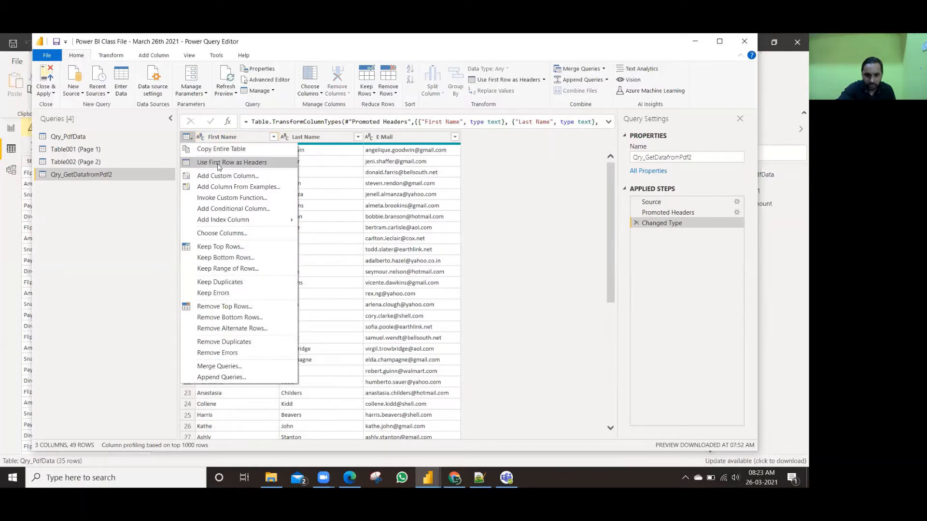
{"action": "left_click", "coordinate": [318, 182]}
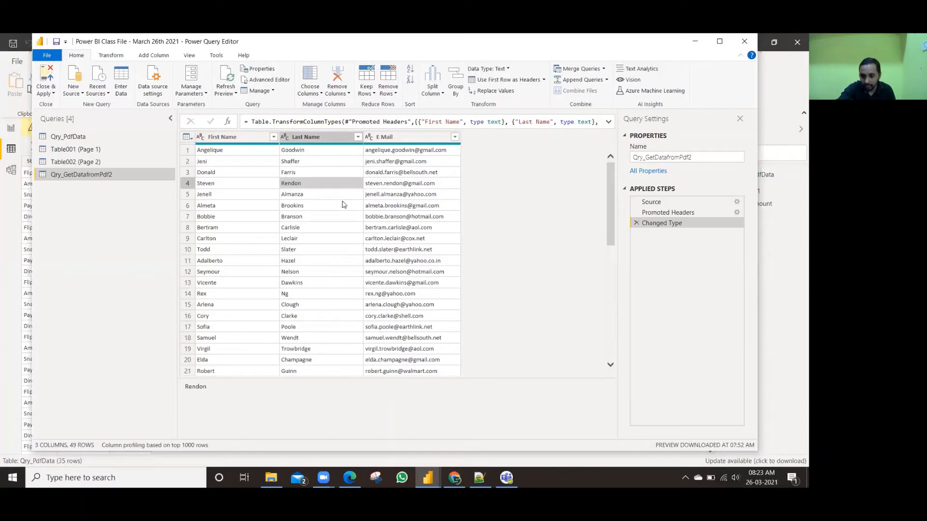
{"action": "left_click", "coordinate": [670, 203]}
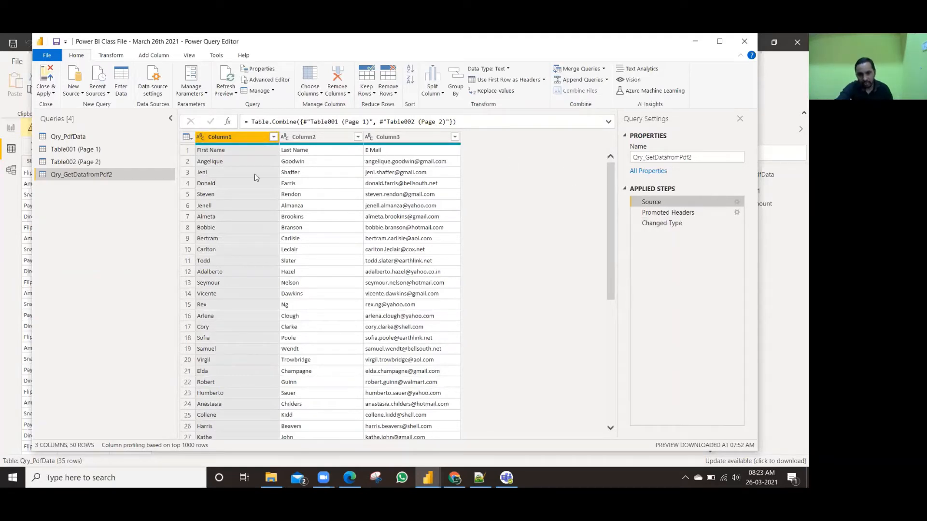
{"action": "left_click", "coordinate": [188, 138]}
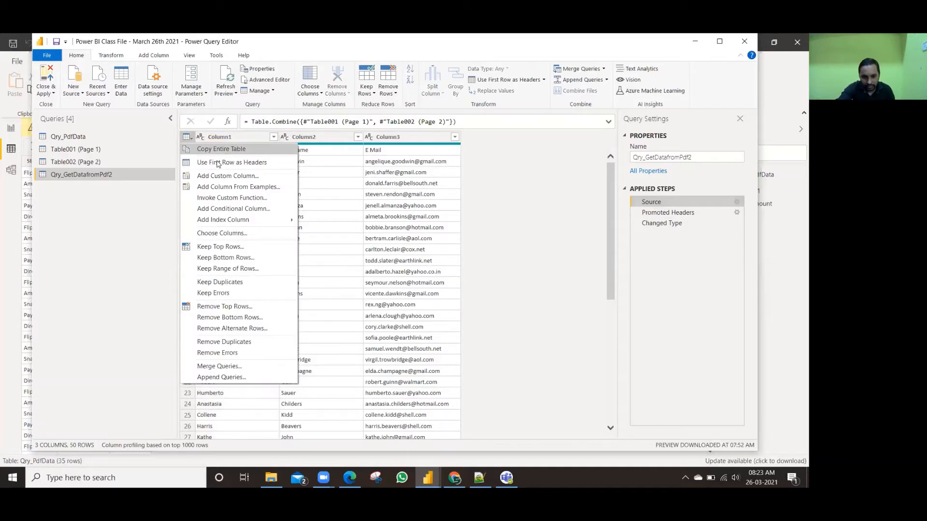
{"action": "left_click", "coordinate": [388, 185]}
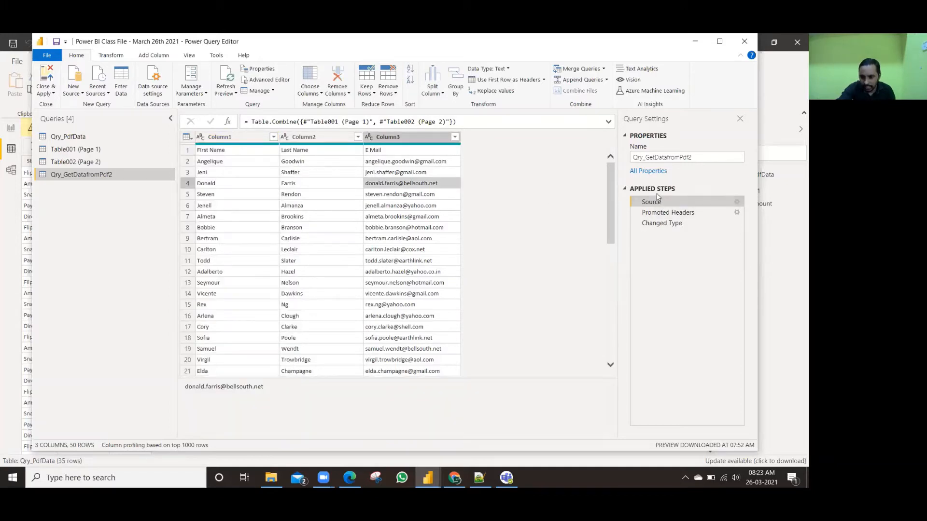
- Review the settings of the Promoted Headers step and examine the Changed Type step of Qry_GetDatafromPdf2
{"action": "left_click", "coordinate": [659, 213]}
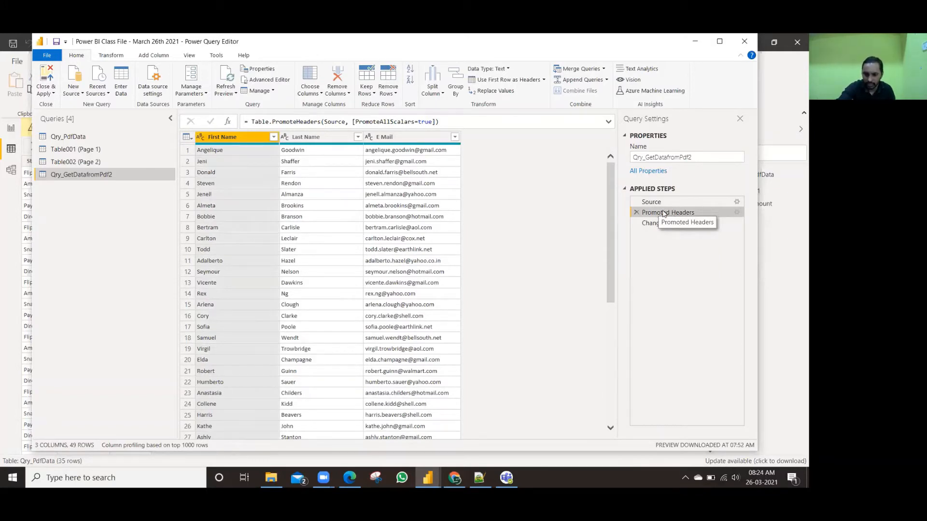
{"action": "key", "text": "Delete"}
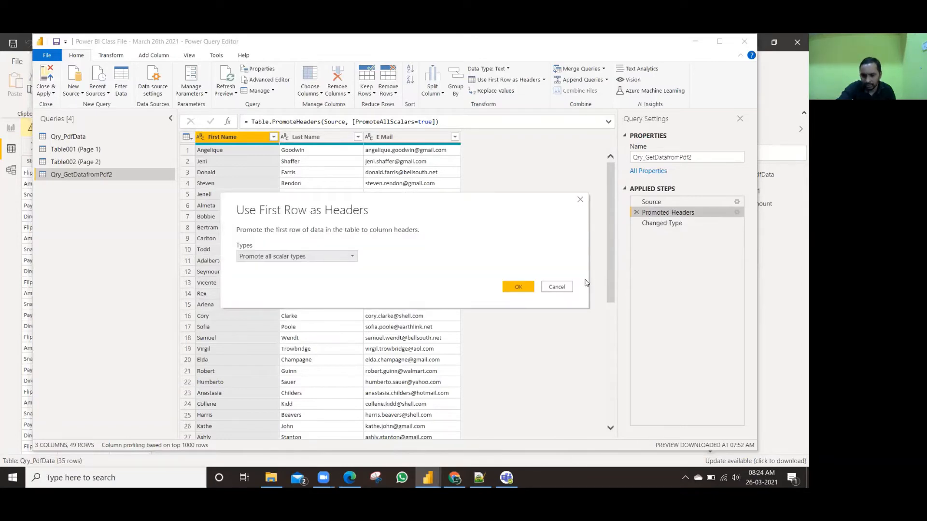
{"action": "left_click", "coordinate": [566, 284]}
{"action": "right_click", "coordinate": [688, 212]}
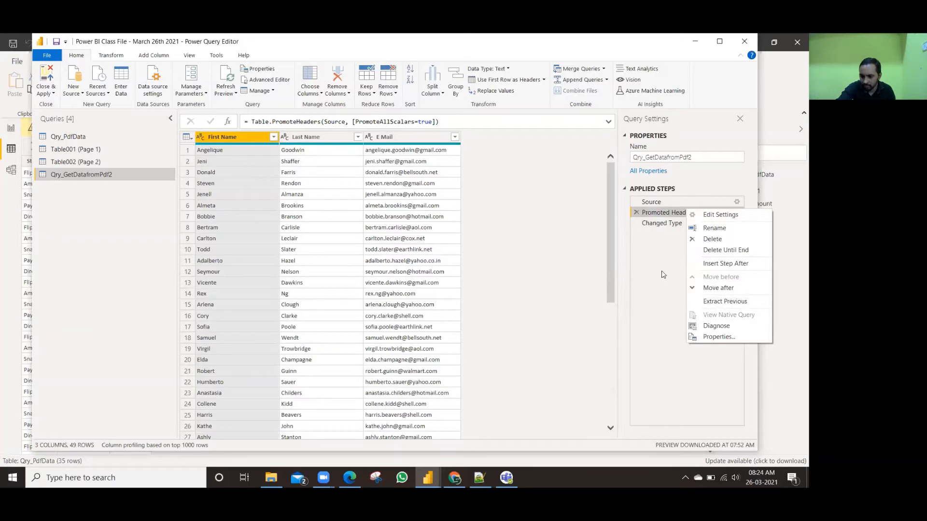
{"action": "left_click", "coordinate": [710, 231]}
{"action": "left_click", "coordinate": [673, 237]}
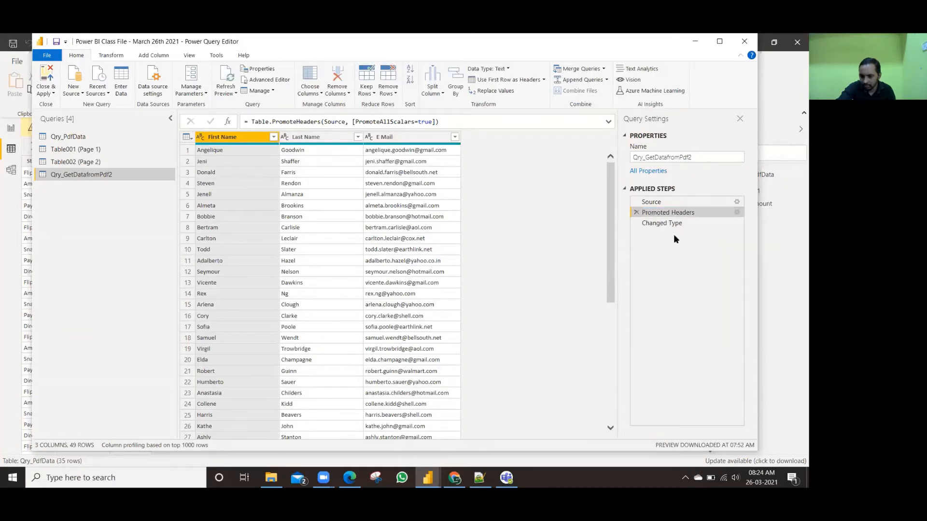
{"action": "left_click", "coordinate": [663, 224]}
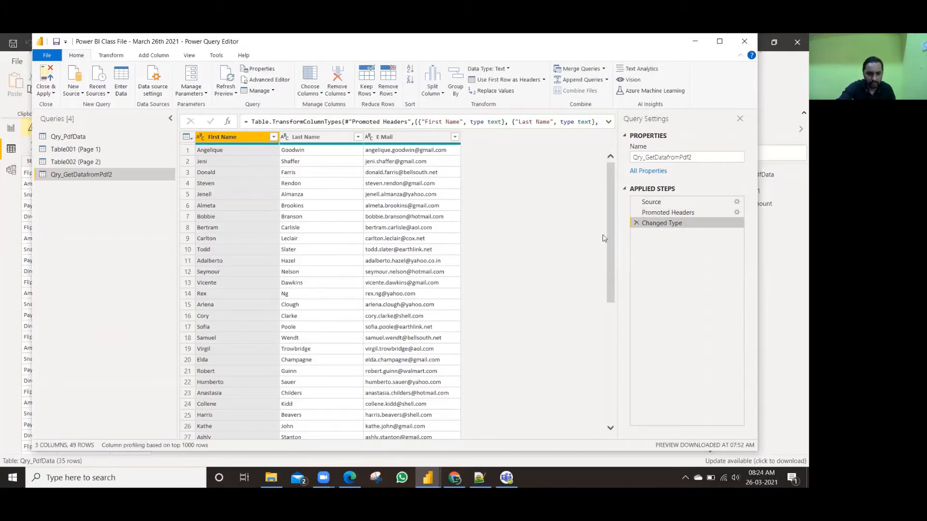
{"action": "left_click", "coordinate": [303, 220]}
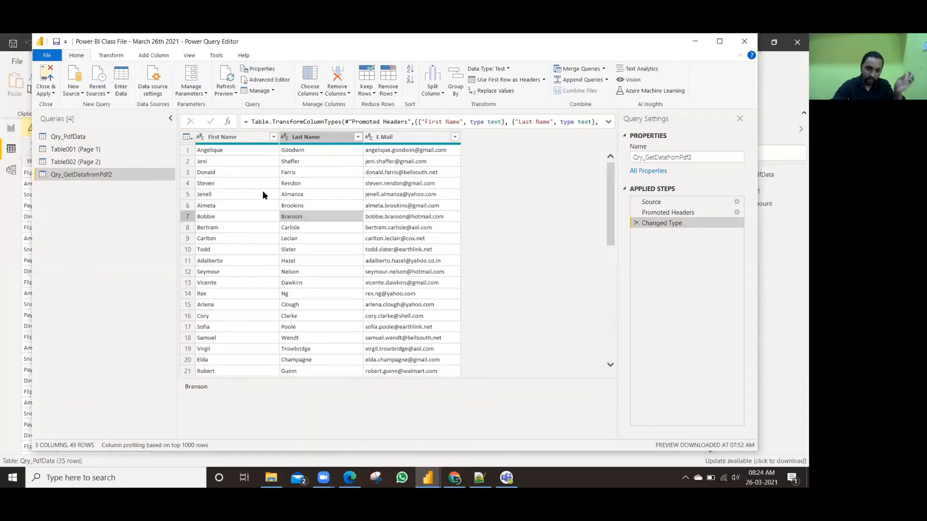
{"action": "left_click", "coordinate": [246, 138]}
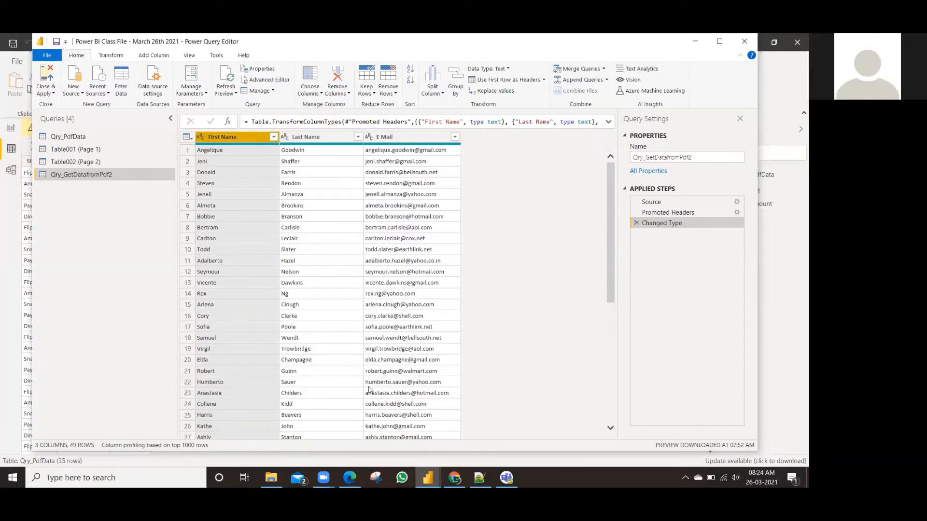
{"action": "left_click", "coordinate": [304, 138], "text": "ctrl"}
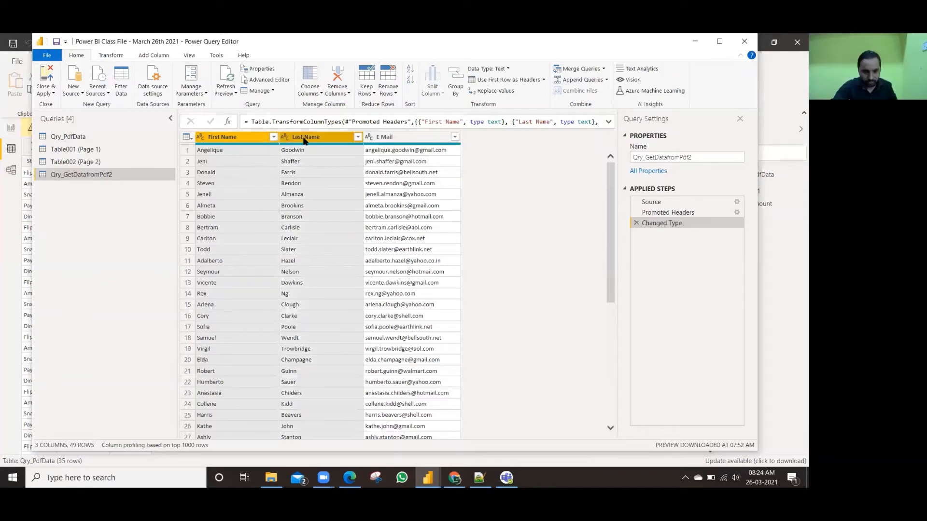
{"action": "right_click", "coordinate": [304, 140]}
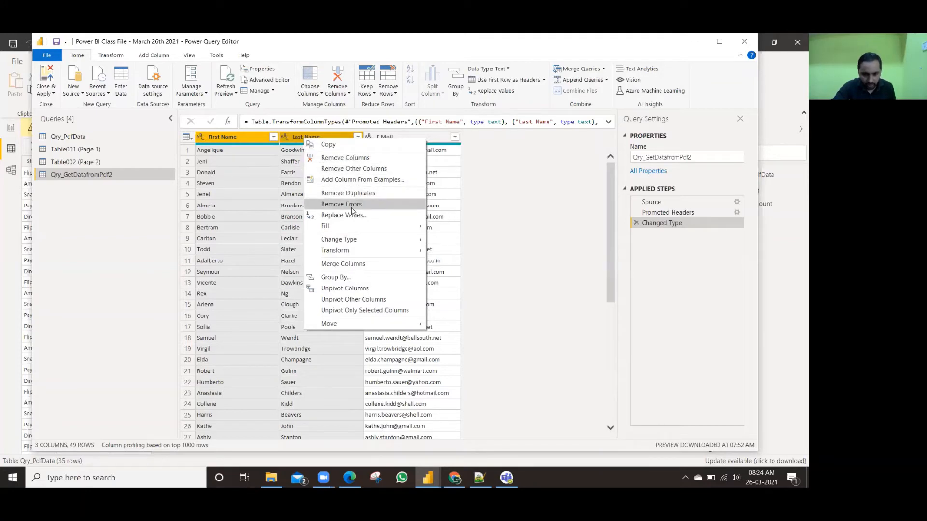
{"action": "left_click", "coordinate": [251, 195]}
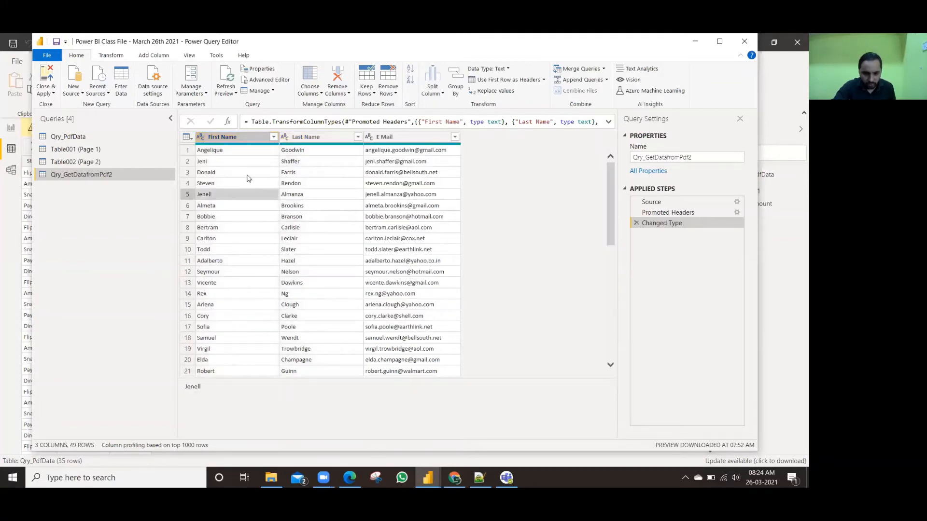
- Duplicate the First Name column and the Last Name column in Qry_GetDatafromPdf2
{"action": "left_click", "coordinate": [247, 137]}
{"action": "right_click", "coordinate": [247, 137]}
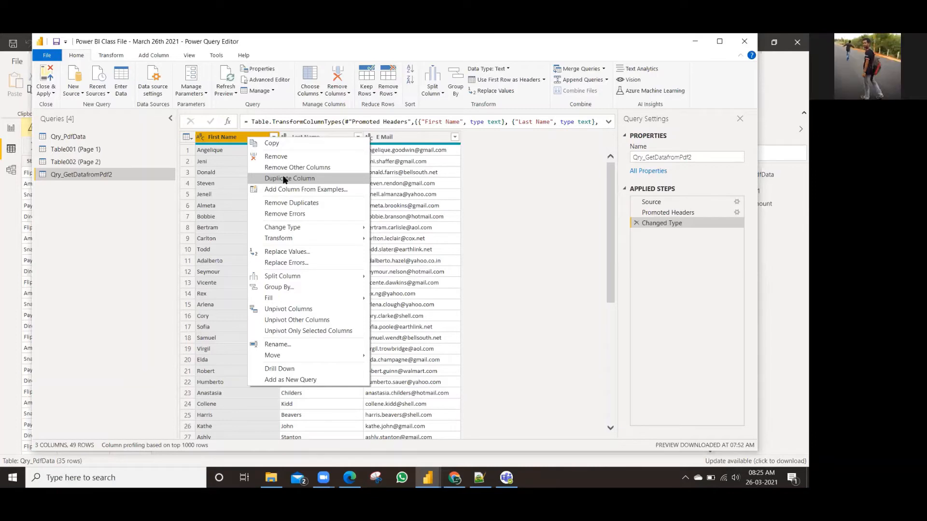
{"action": "left_click", "coordinate": [288, 452]}
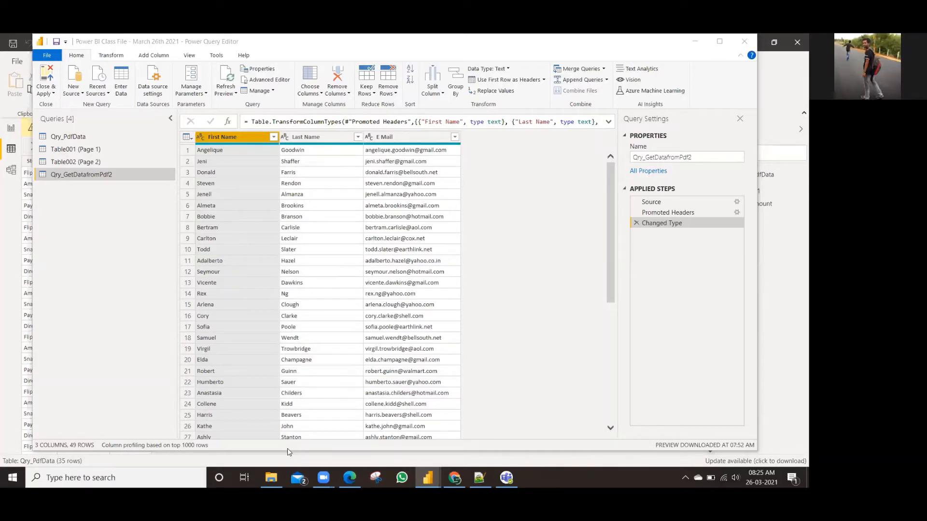
{"action": "right_click", "coordinate": [250, 137]}
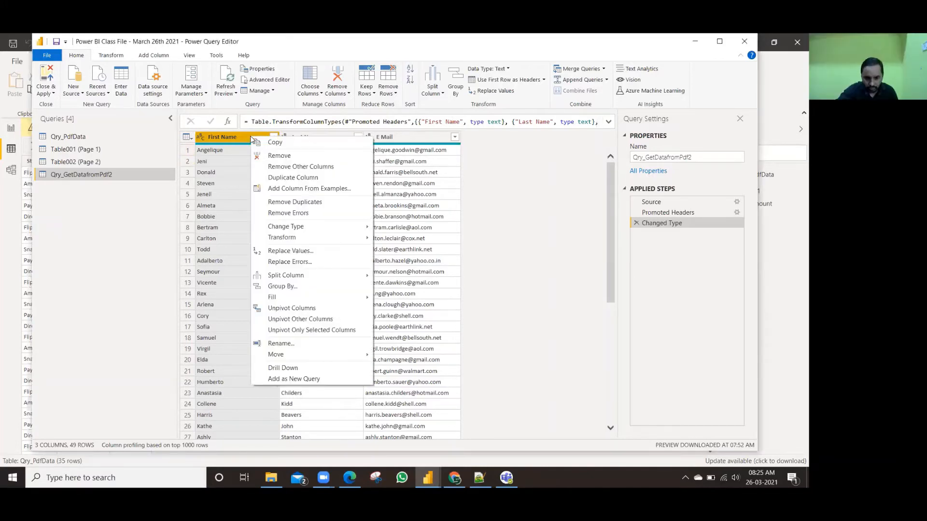
{"action": "left_click", "coordinate": [293, 177]}
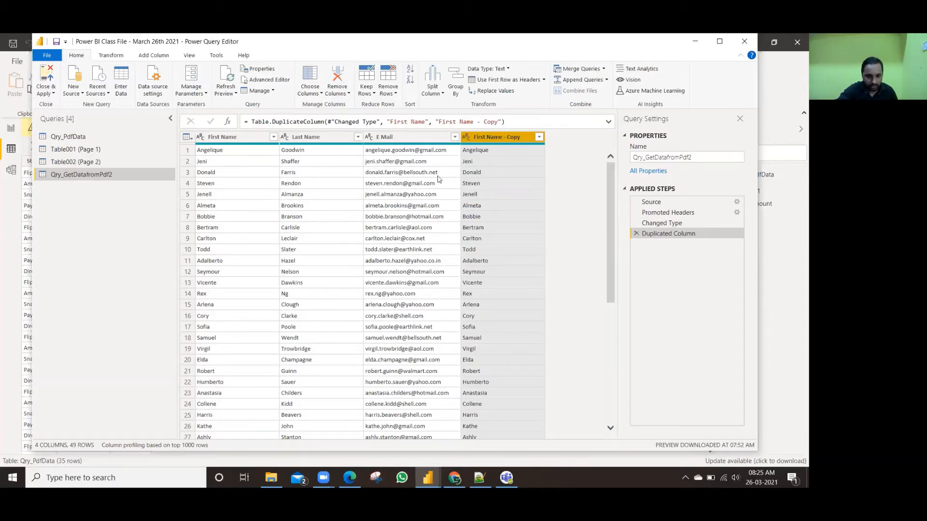
{"action": "left_click", "coordinate": [313, 140]}
{"action": "right_click", "coordinate": [312, 140]}
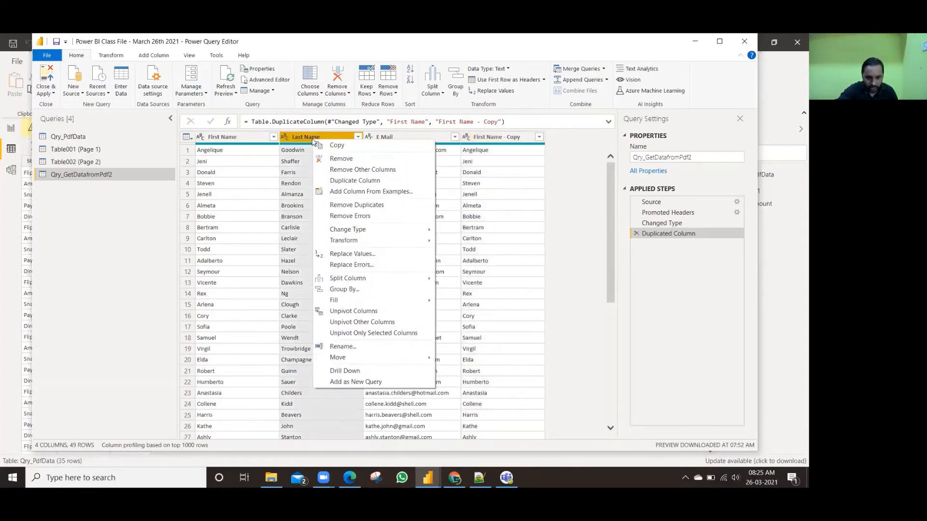
{"action": "left_click", "coordinate": [371, 182]}
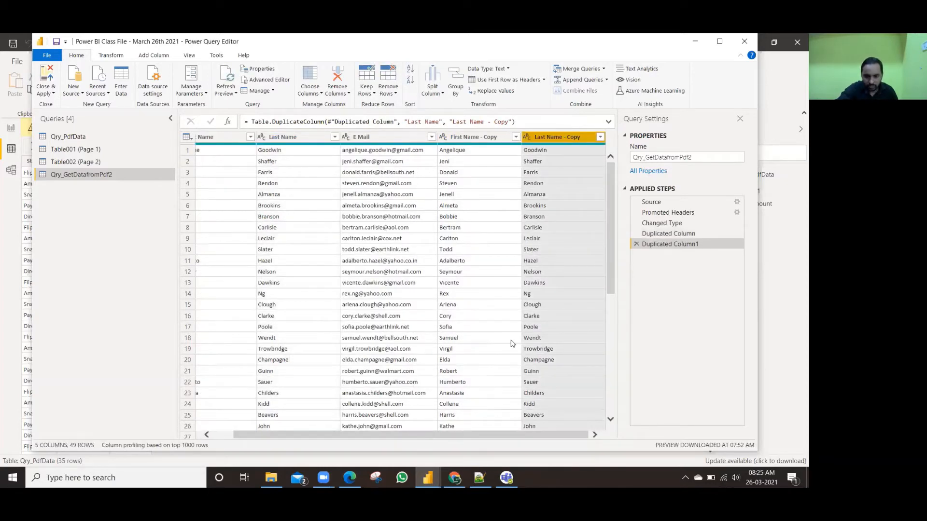
- Merge the First Name - Copy and Last Name - Copy columns into one column named Full Name, using Space as separator
{"action": "left_click", "coordinate": [479, 139]}
{"action": "left_click", "coordinate": [560, 139], "text": "ctrl"}
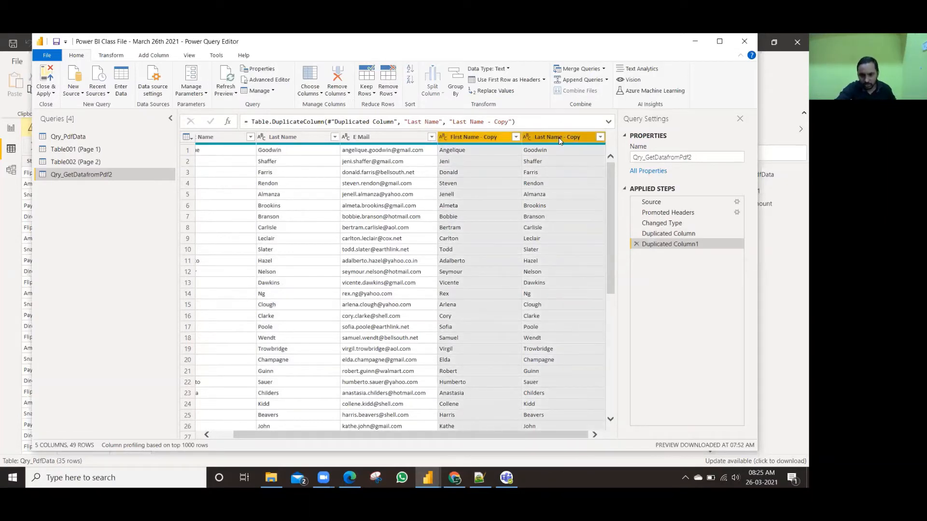
{"action": "right_click", "coordinate": [560, 140]}
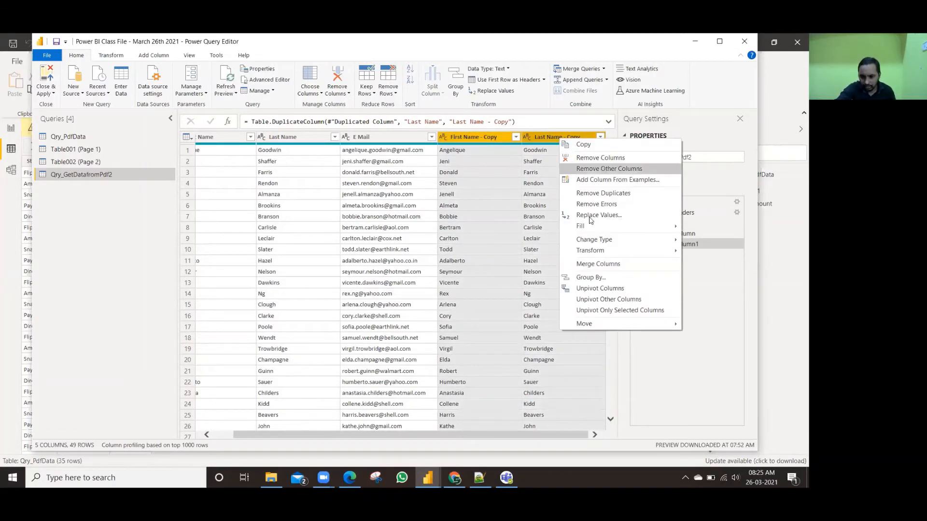
{"action": "left_click", "coordinate": [598, 264]}
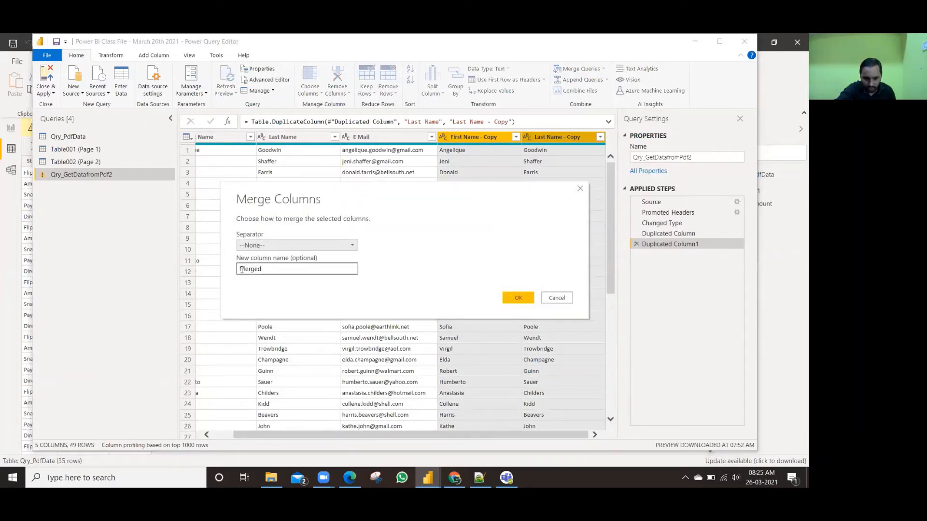
{"action": "left_click_drag", "start_coordinate": [241, 270], "coordinate": [291, 273]}
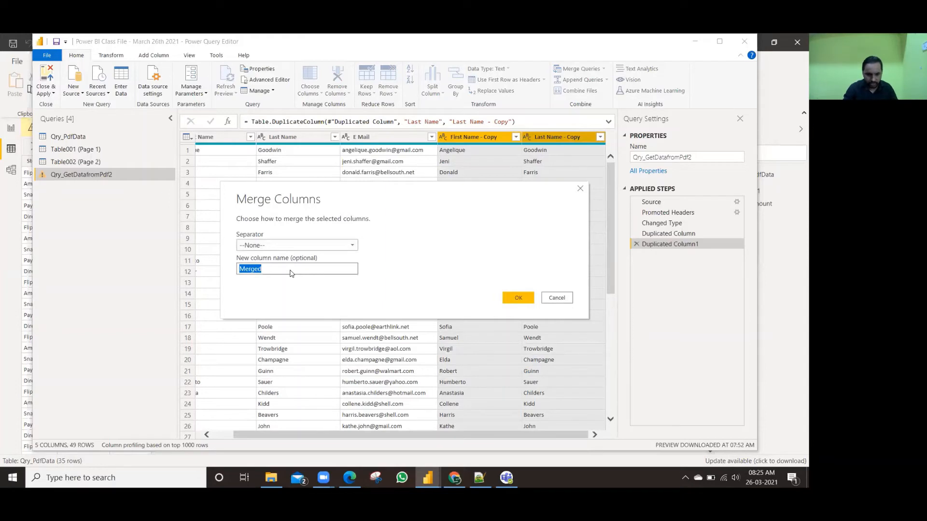
{"action": "type", "text": "Full Name"}
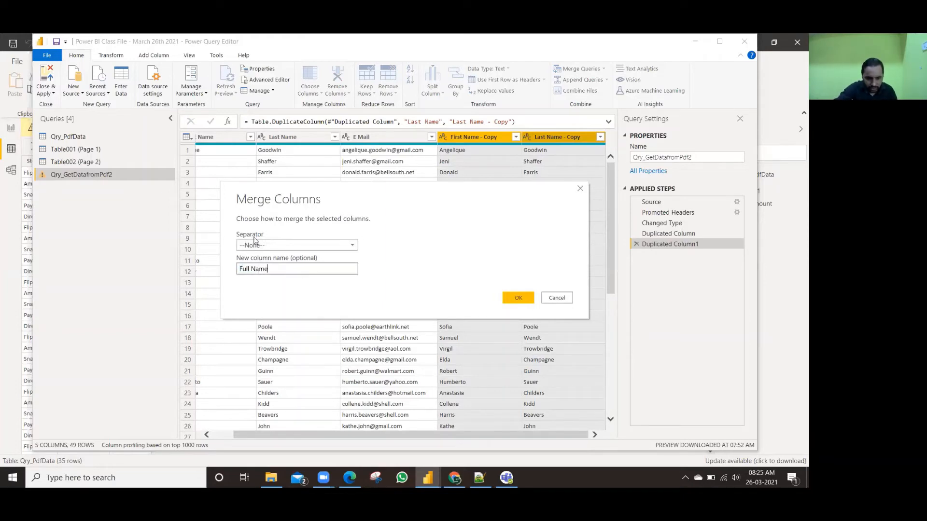
{"action": "left_click", "coordinate": [277, 247]}
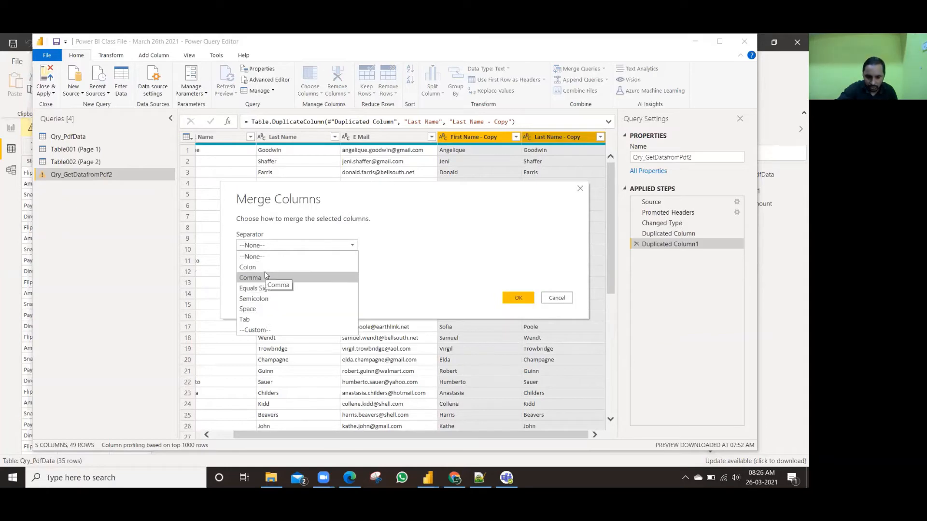
{"action": "left_click", "coordinate": [259, 331]}
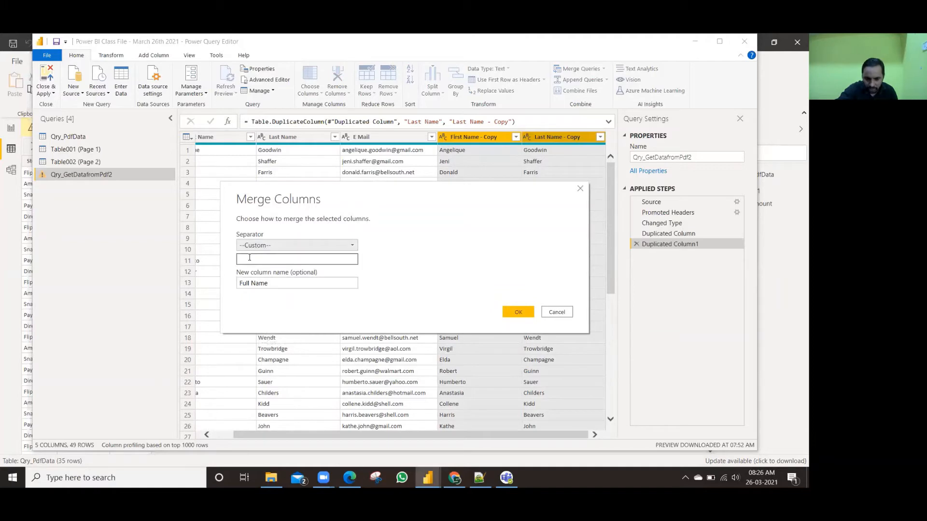
{"action": "left_click", "coordinate": [273, 246]}
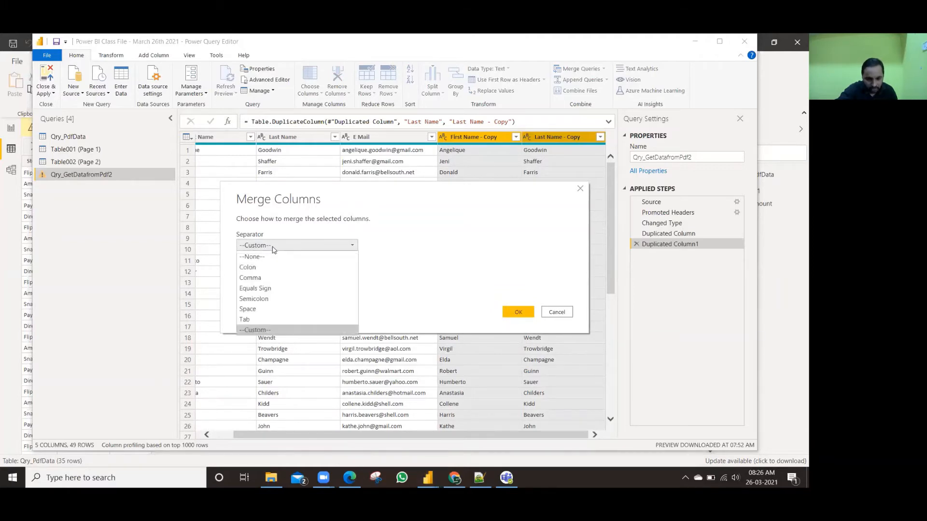
{"action": "left_click", "coordinate": [257, 309]}
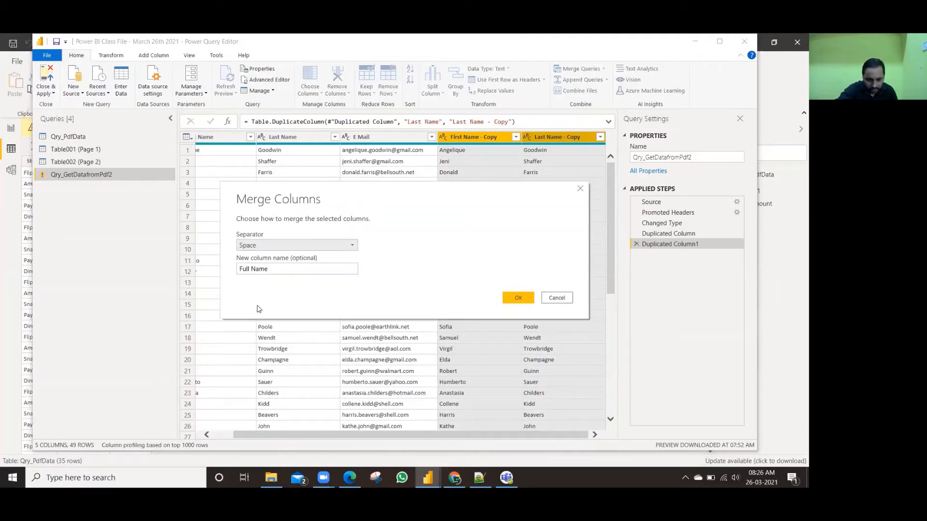
{"action": "left_click", "coordinate": [275, 267]}
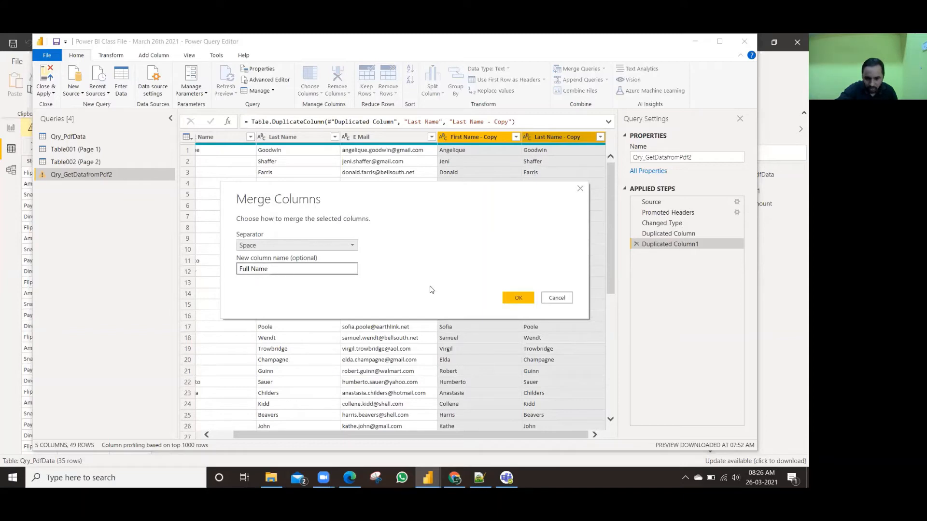
{"action": "left_click", "coordinate": [529, 300]}
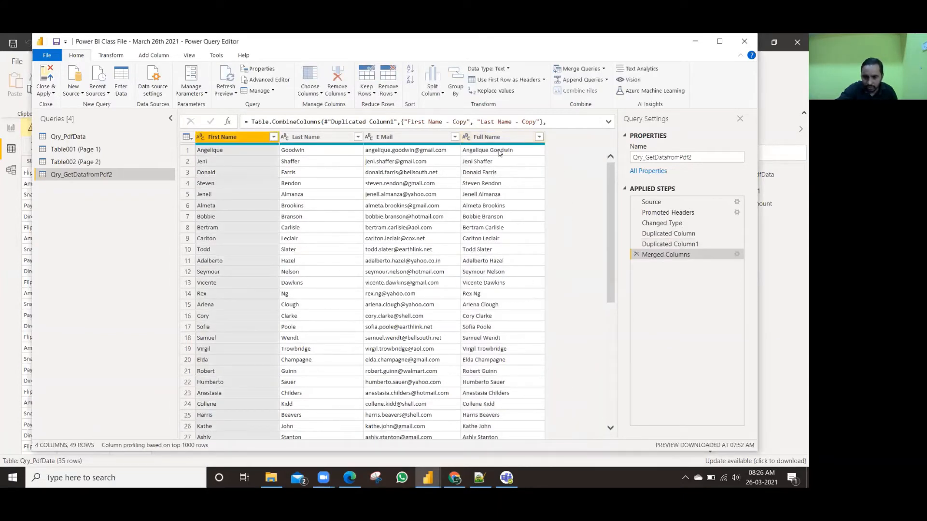
- Move the Full Name column to the beginning of the table, ahead of First Name
{"action": "left_click", "coordinate": [487, 138]}
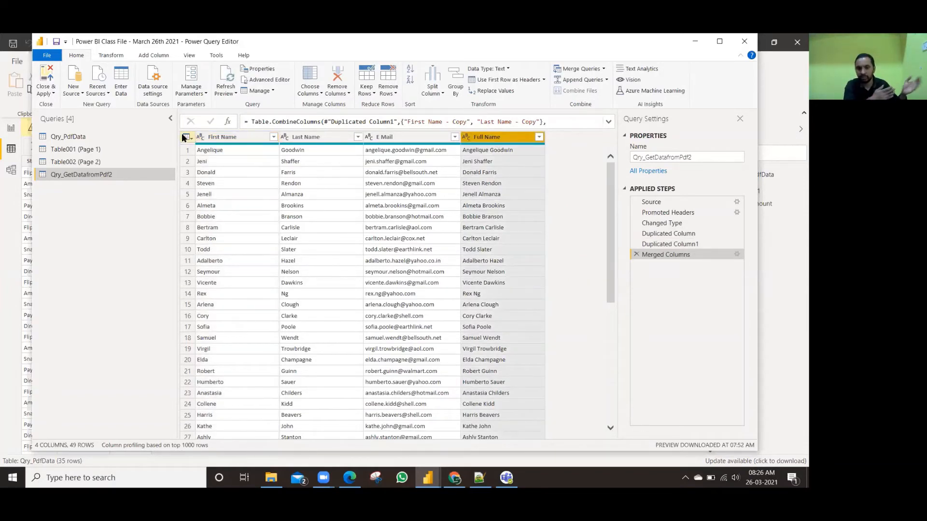
{"action": "right_click", "coordinate": [494, 137]}
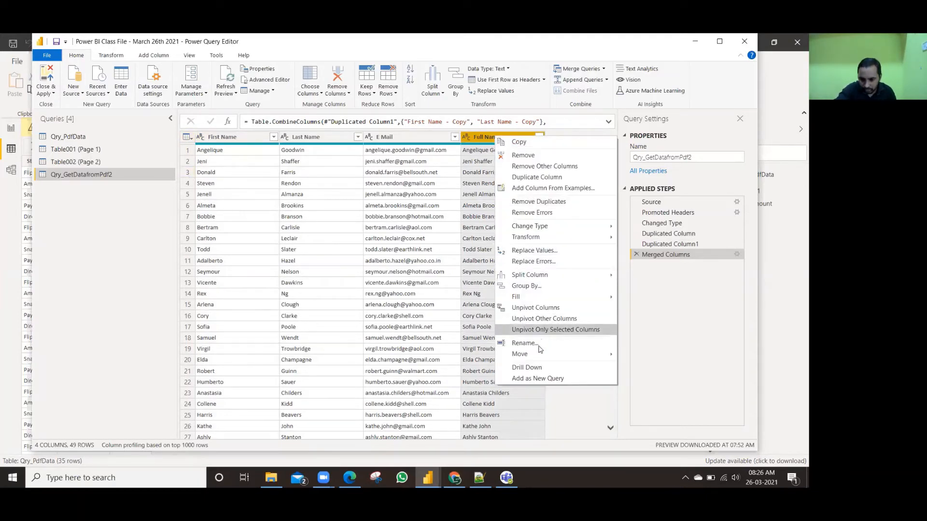
{"action": "mouse_move", "coordinate": [536, 353]}
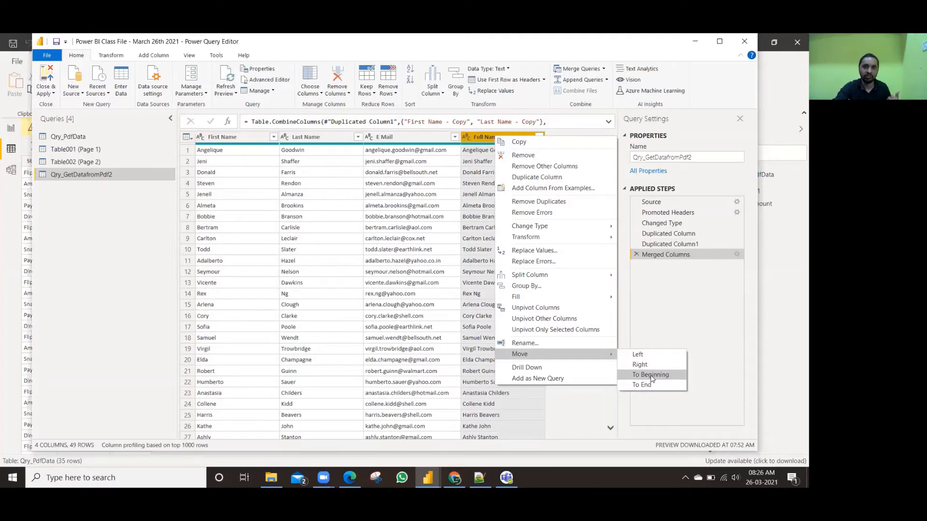
{"action": "left_click", "coordinate": [651, 375]}
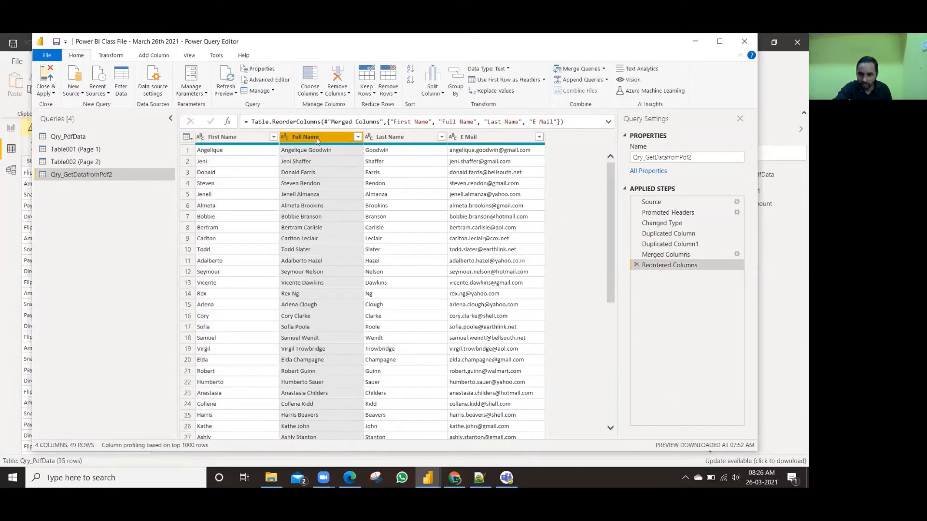
{"action": "left_click_drag", "start_coordinate": [313, 139], "coordinate": [230, 147]}
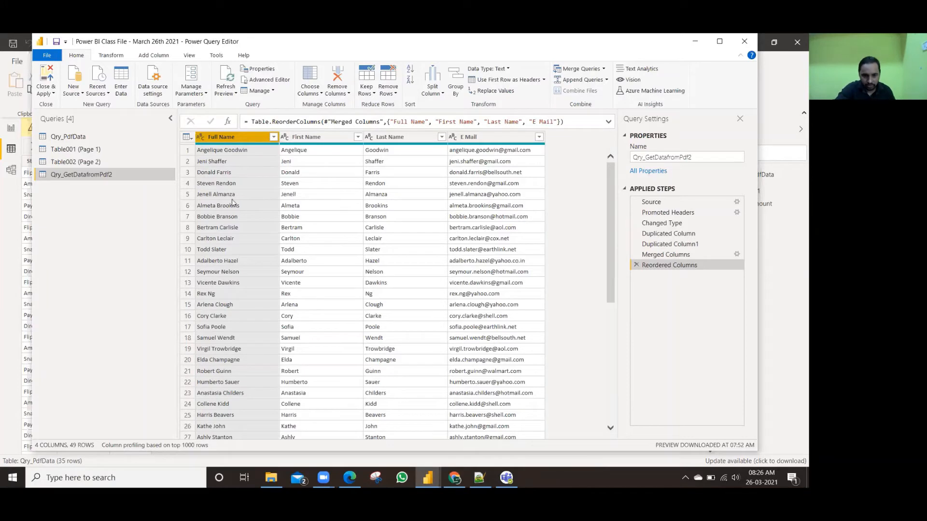
- Split the E Mail column by the custom delimiter @ at each occurrence of the delimiter
{"action": "left_click", "coordinate": [485, 138]}
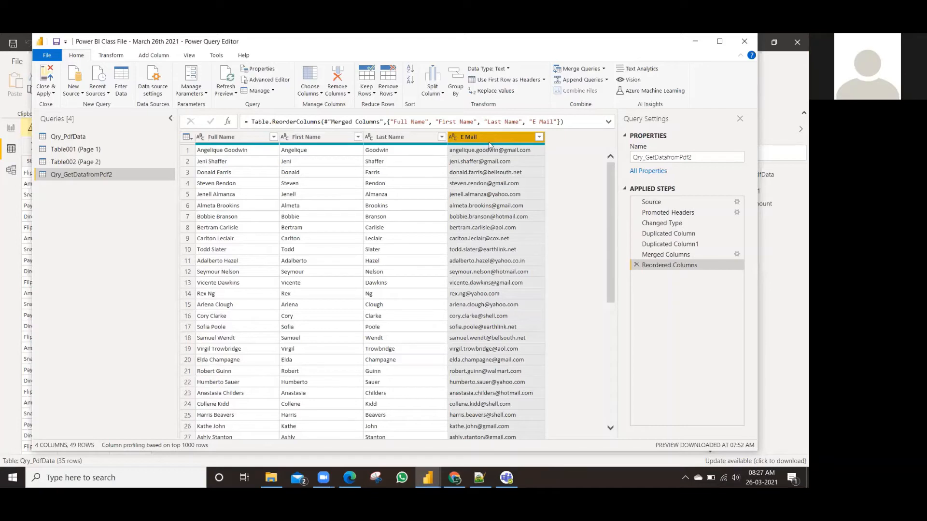
{"action": "right_click", "coordinate": [493, 141]}
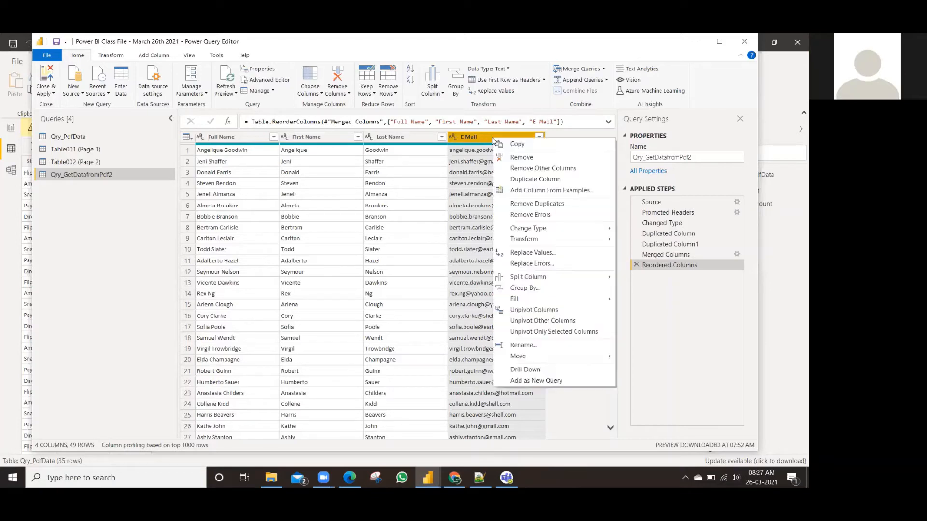
{"action": "mouse_move", "coordinate": [541, 283]}
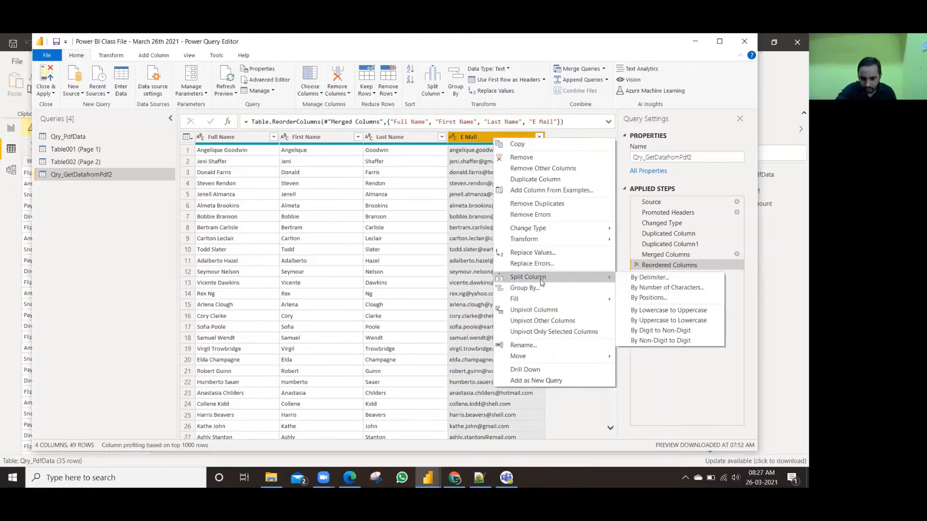
{"action": "left_click", "coordinate": [650, 278]}
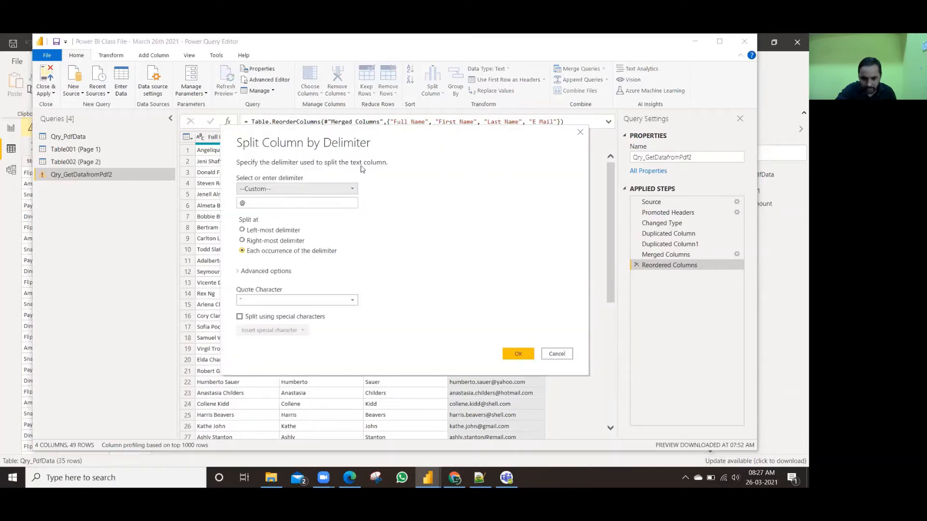
{"action": "left_click_drag", "start_coordinate": [391, 140], "coordinate": [240, 155]}
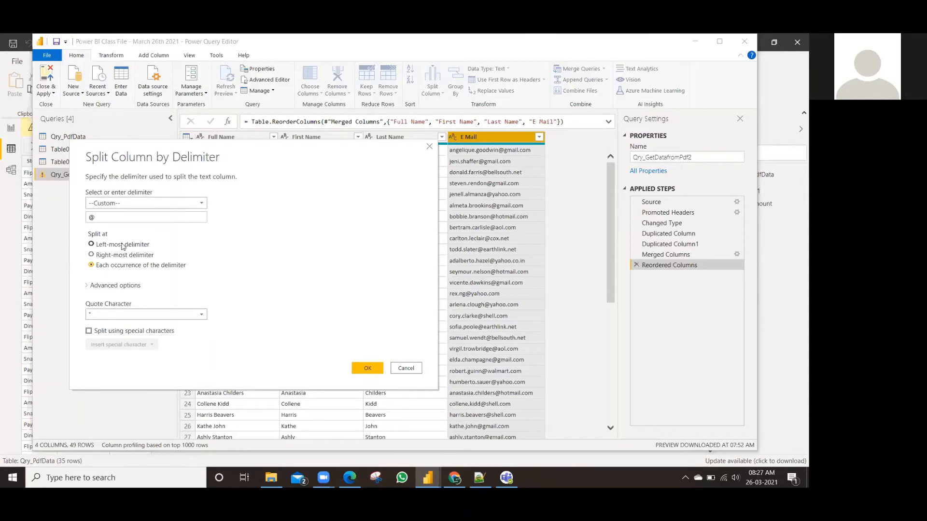
{"action": "left_click", "coordinate": [122, 246]}
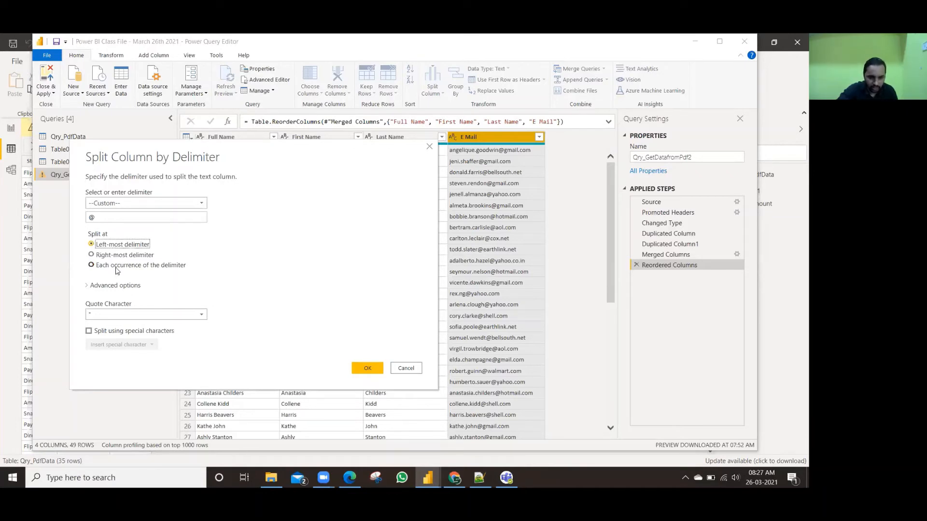
{"action": "left_click", "coordinate": [116, 269]}
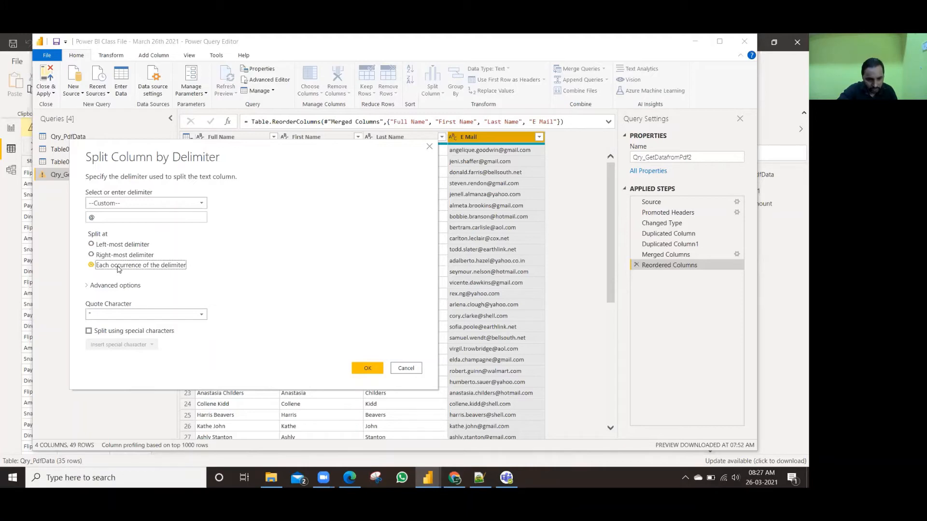
{"action": "left_click", "coordinate": [378, 369]}
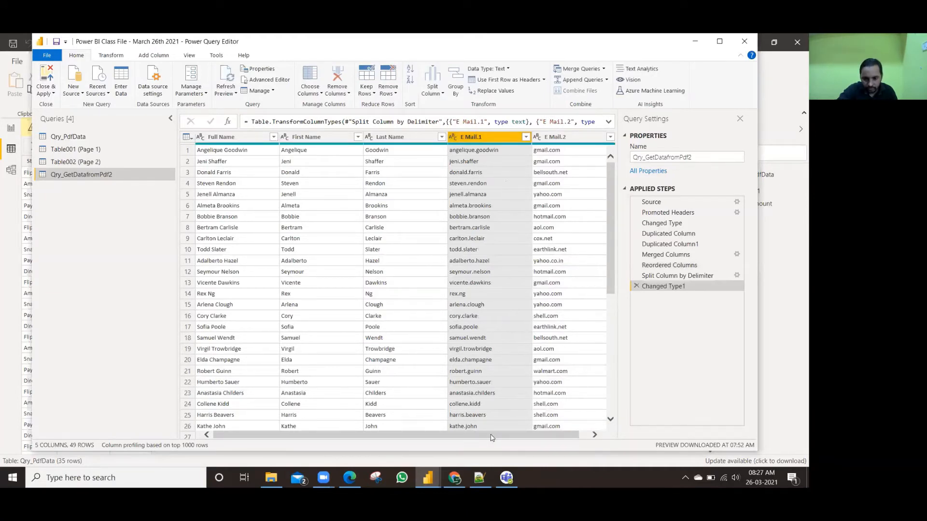
- Remove the E Mail.2 column from Qry_GetDatafromPdf2
{"action": "scroll", "coordinate": [491, 438], "scroll_direction": "right", "scroll_amount": 1}
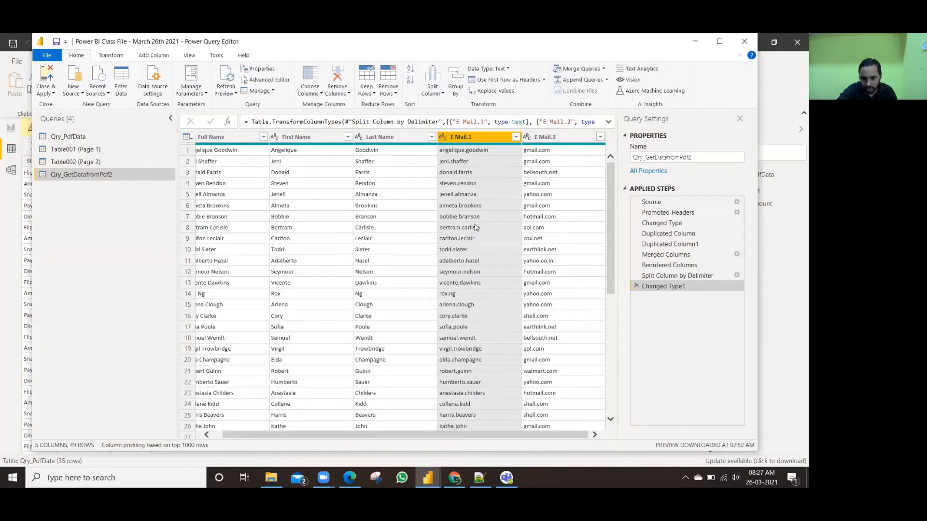
{"action": "left_click", "coordinate": [546, 139]}
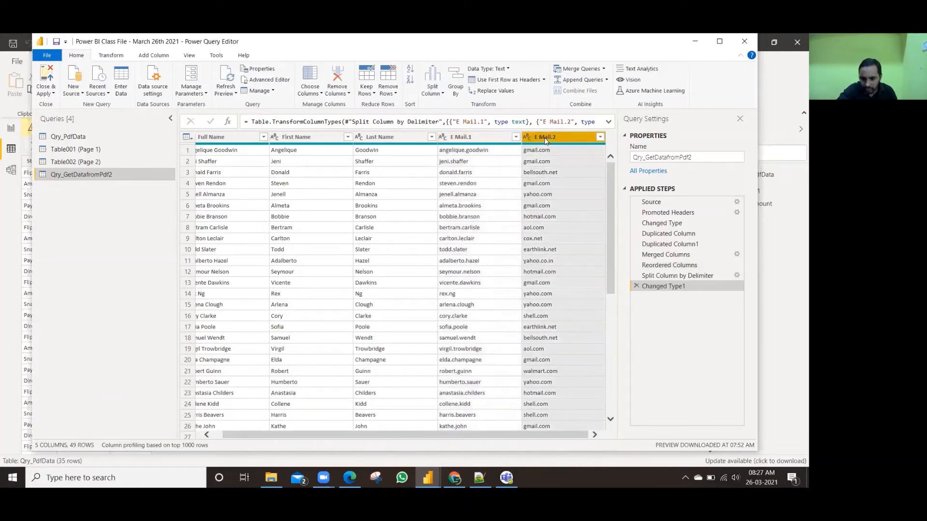
{"action": "right_click", "coordinate": [546, 140]}
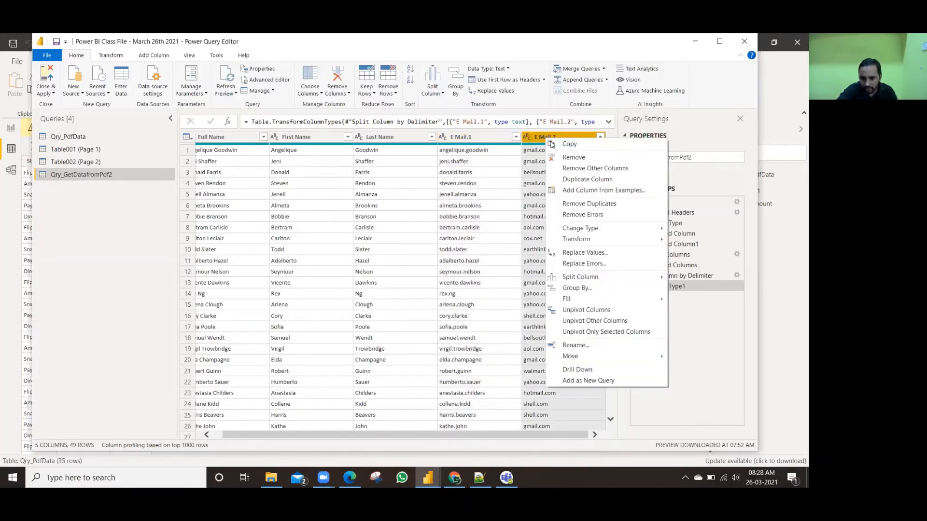
{"action": "left_click", "coordinate": [579, 163]}
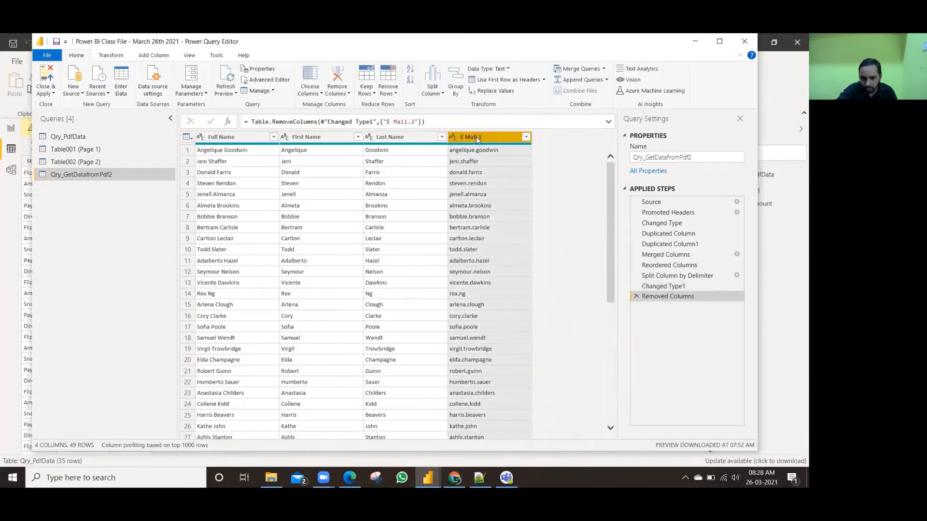
- Rename the E Mail.1 column as Alias, and close the query editor while applying the changes
{"action": "double_click", "coordinate": [476, 137]}
{"action": "type", "text": "Alias"}
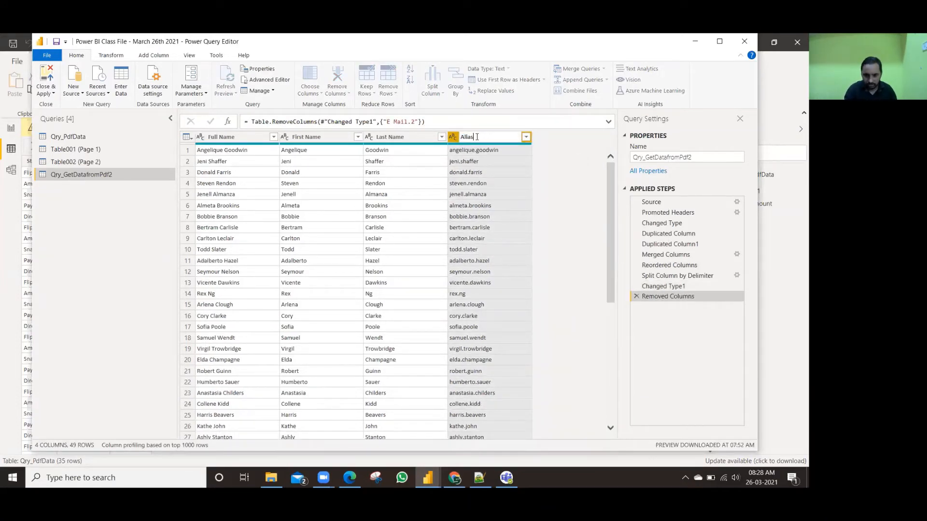
{"action": "key", "text": "Return"}
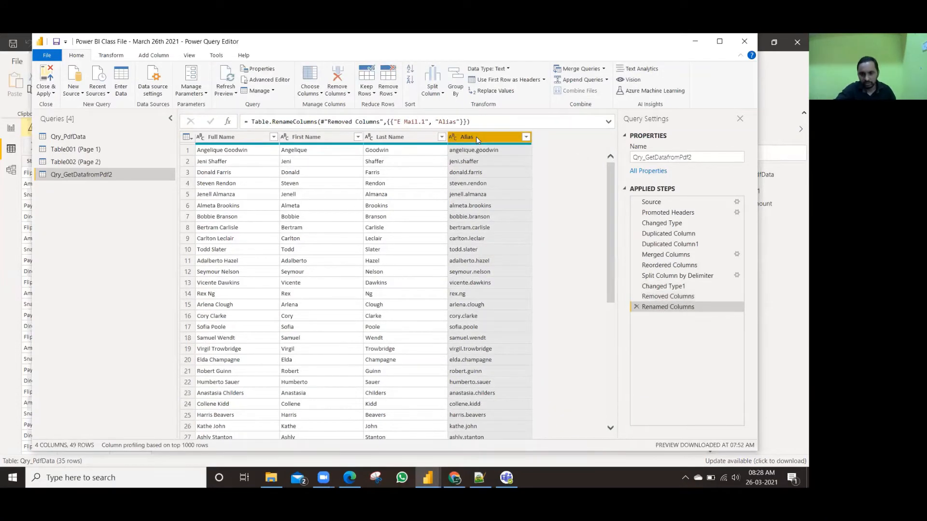
{"action": "left_click", "coordinate": [54, 94]}
{"action": "left_click", "coordinate": [59, 126]}
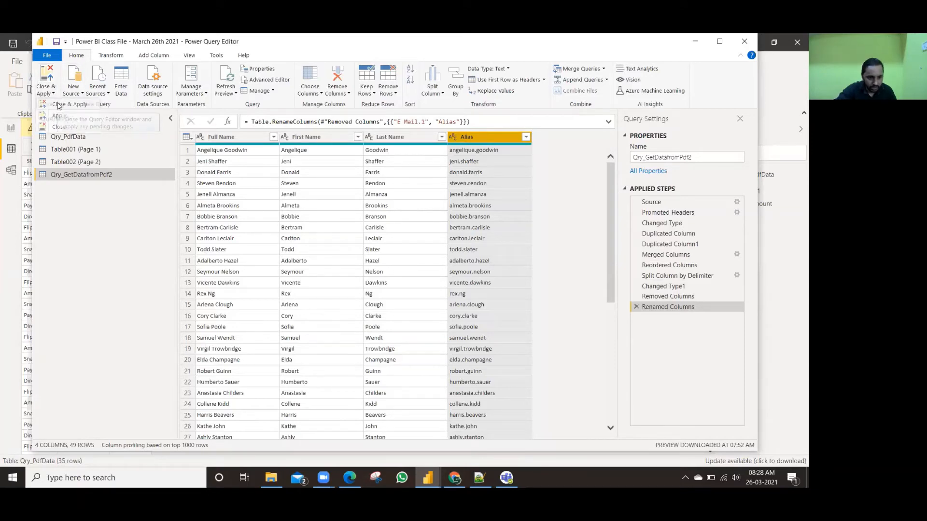
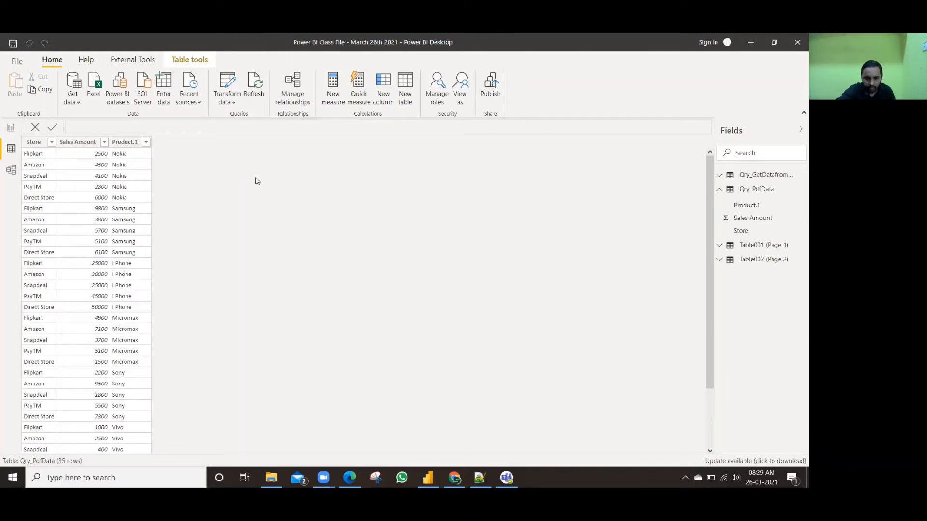
{"action": "key", "text": "alt+Tab"}
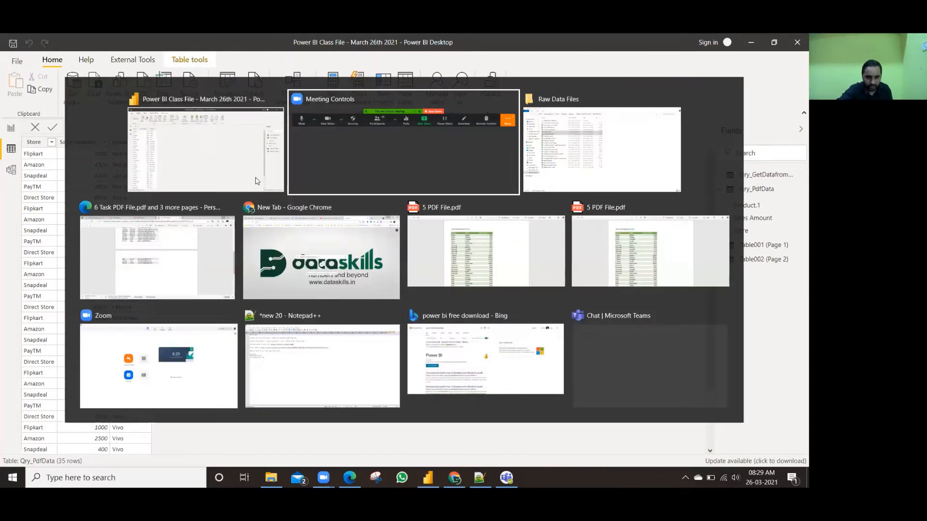
{"action": "key", "text": "alt+Tab"}
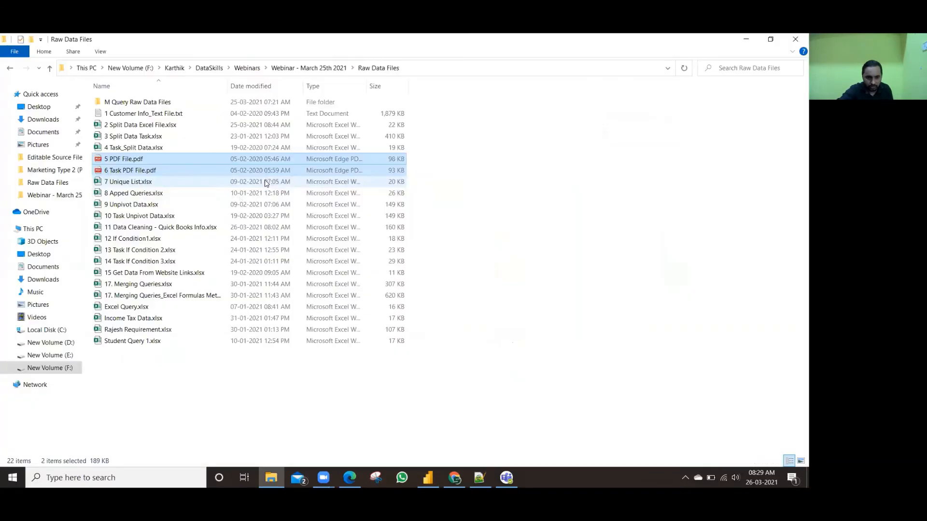
{"action": "left_click", "coordinate": [133, 171]}
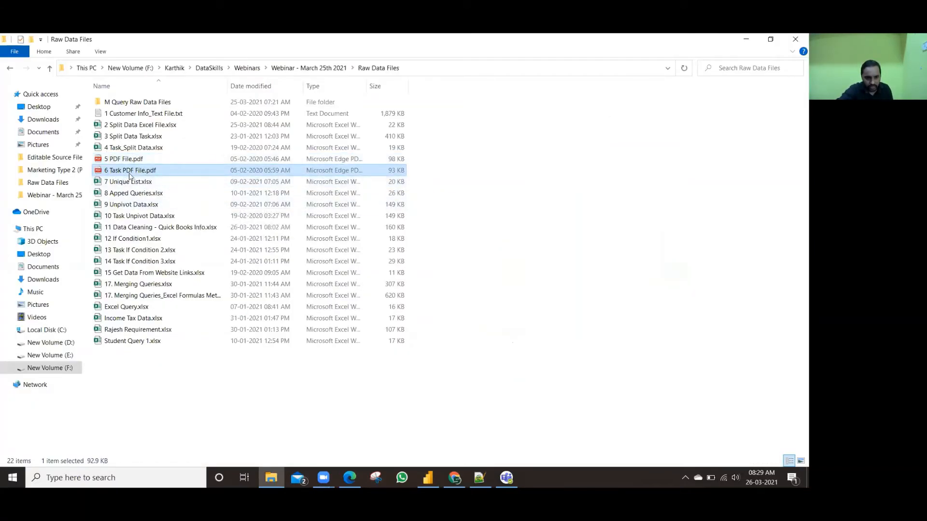
{"action": "key", "text": "F2"}
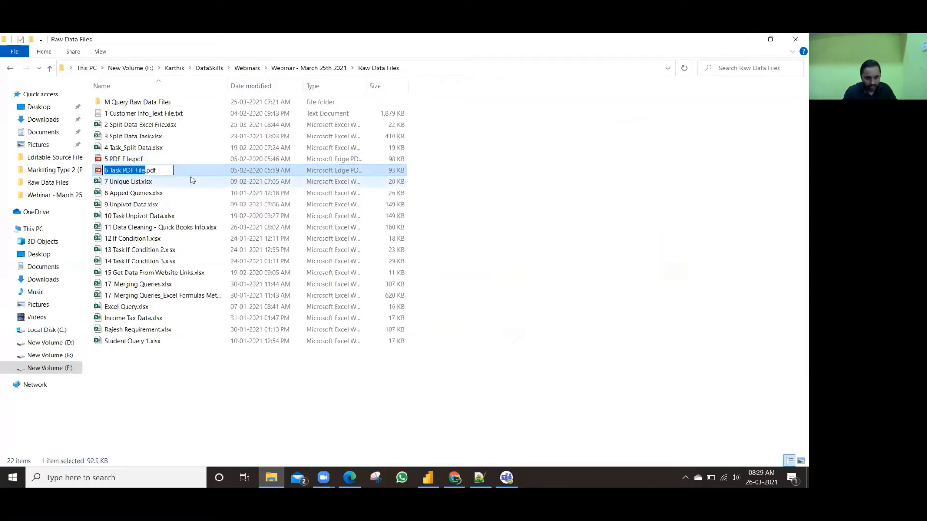
{"action": "key", "text": "Right"}
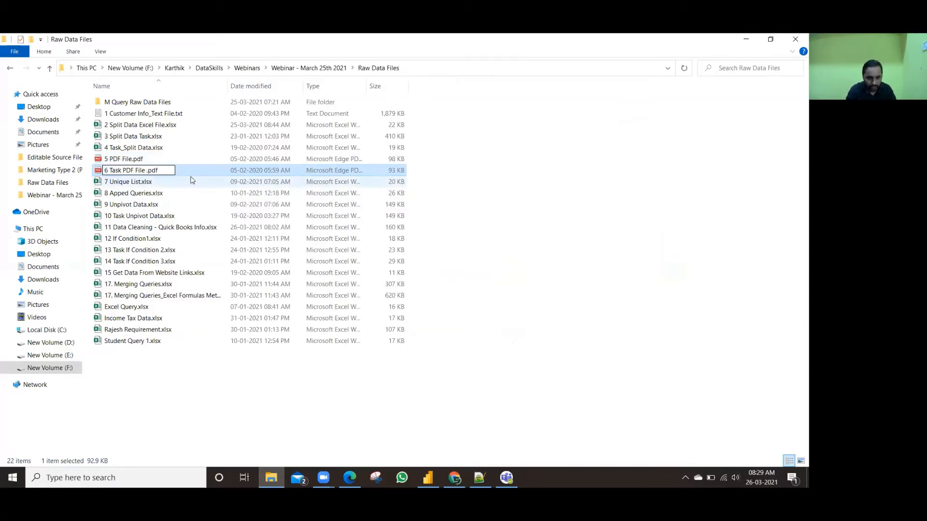
{"action": "key", "text": "BackSpace"}
{"action": "key", "text": "Return"}
{"action": "key", "text": "alt+Tab"}
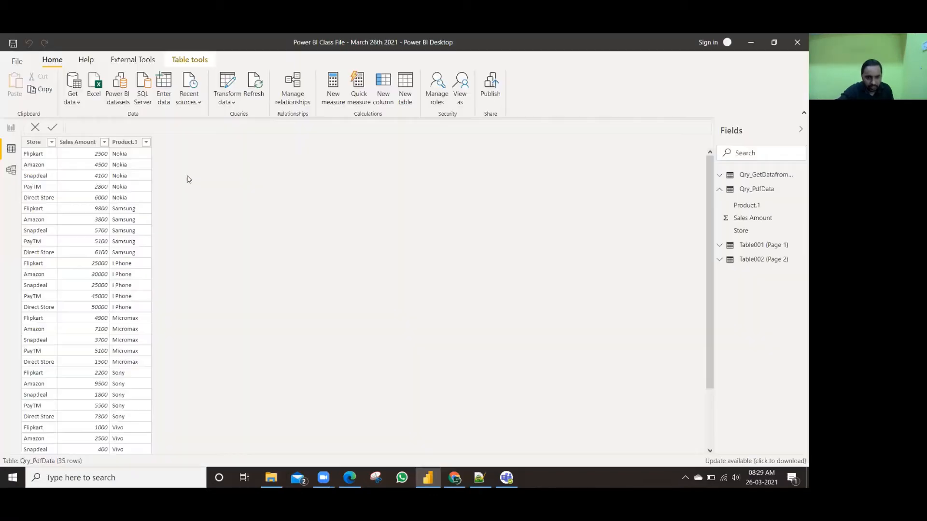
- Refresh the data, and in File Explorer's Raw Data Files folder rename 6 Task PDF File.pdf as 6 Task PDF File New.pdf
{"action": "left_click", "coordinate": [260, 86]}
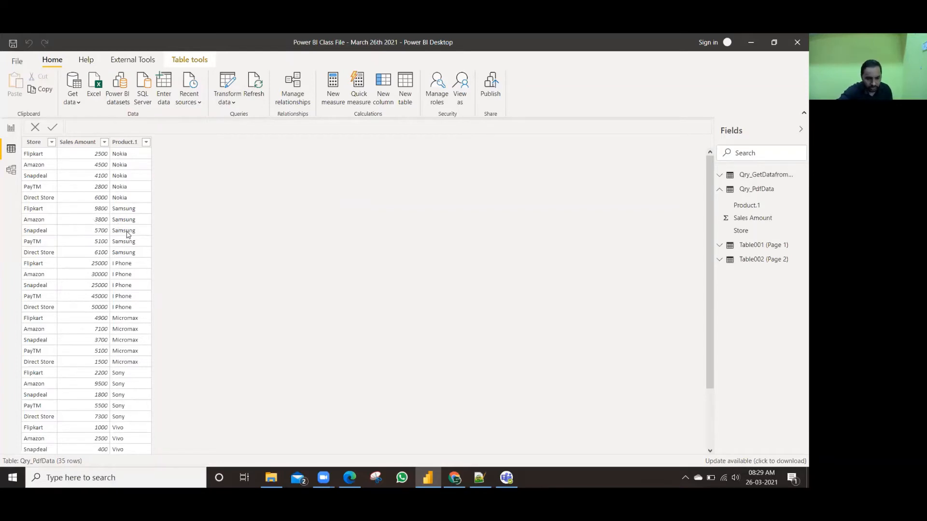
{"action": "key", "text": "alt+Tab"}
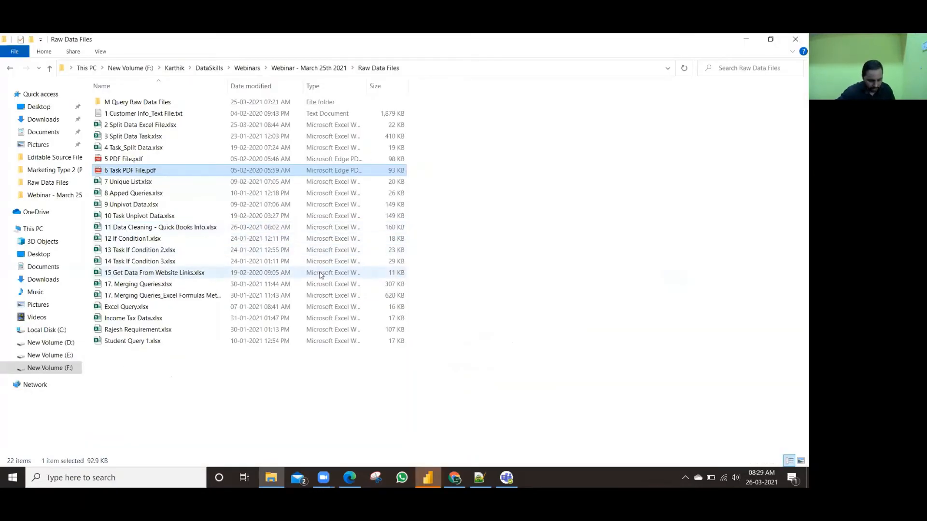
{"action": "key", "text": "F2"}
{"action": "key", "text": "Right"}
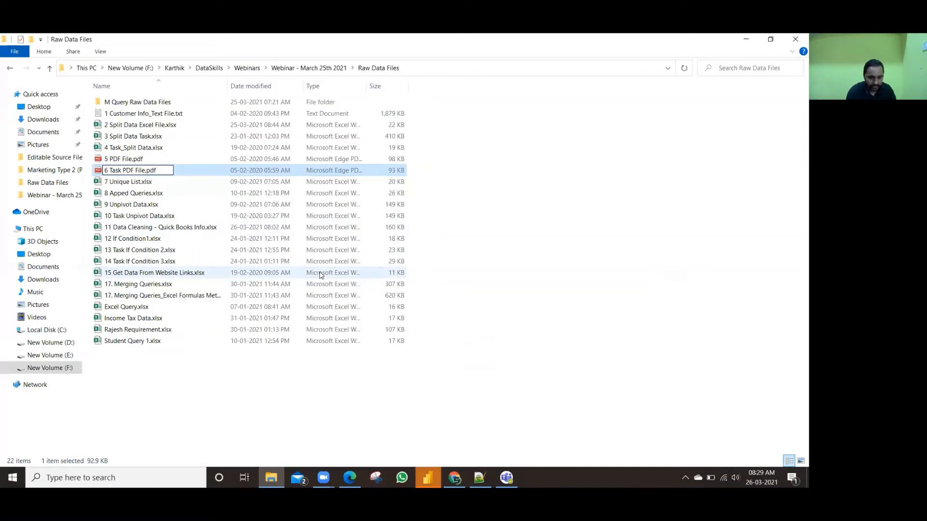
{"action": "type", "text": "New"}
{"action": "key", "text": "Return"}
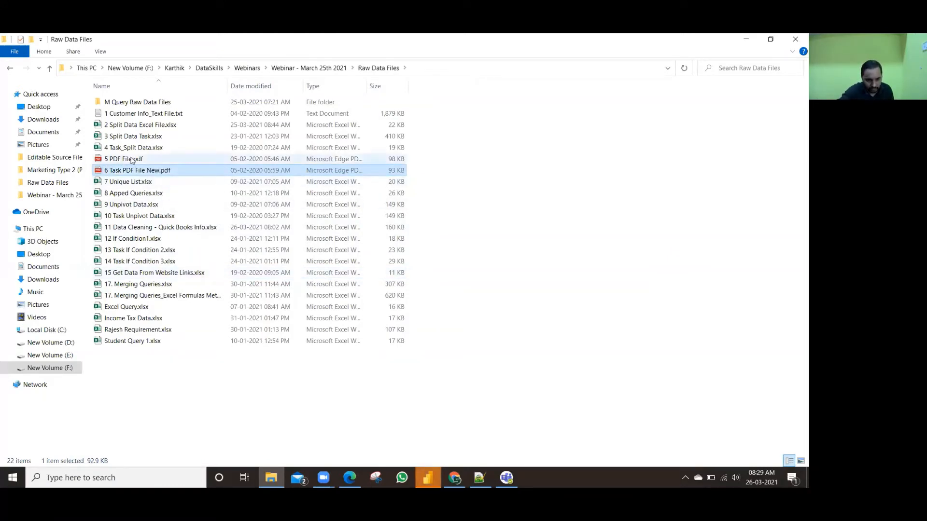
- Switch back to Power BI Desktop, review the refresh report for every query and close it
{"action": "key", "text": "alt+Tab"}
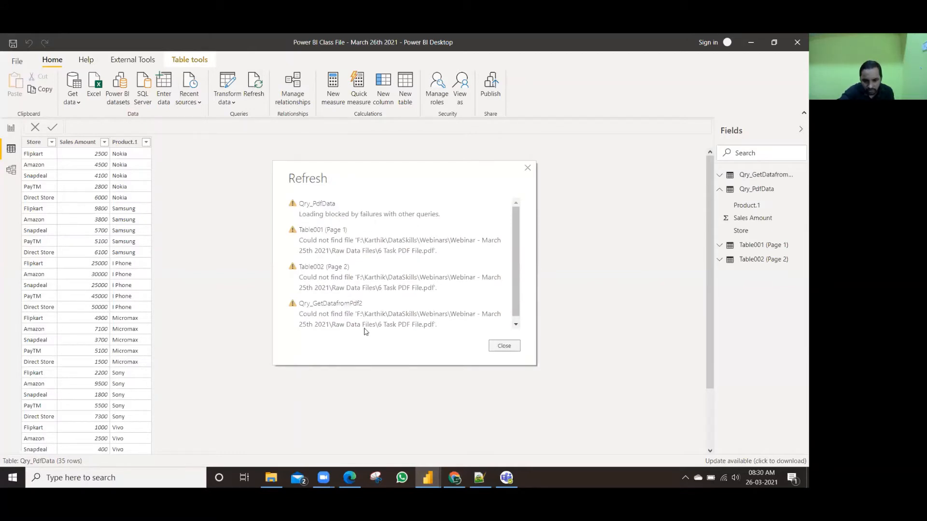
{"action": "scroll", "coordinate": [366, 332], "scroll_direction": "down", "scroll_amount": 1}
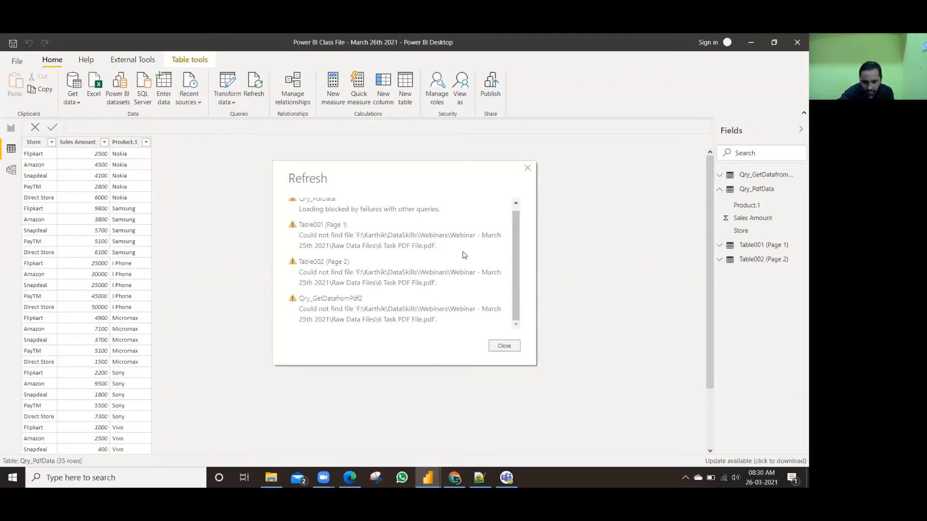
{"action": "scroll", "coordinate": [464, 255], "scroll_direction": "up", "scroll_amount": 1}
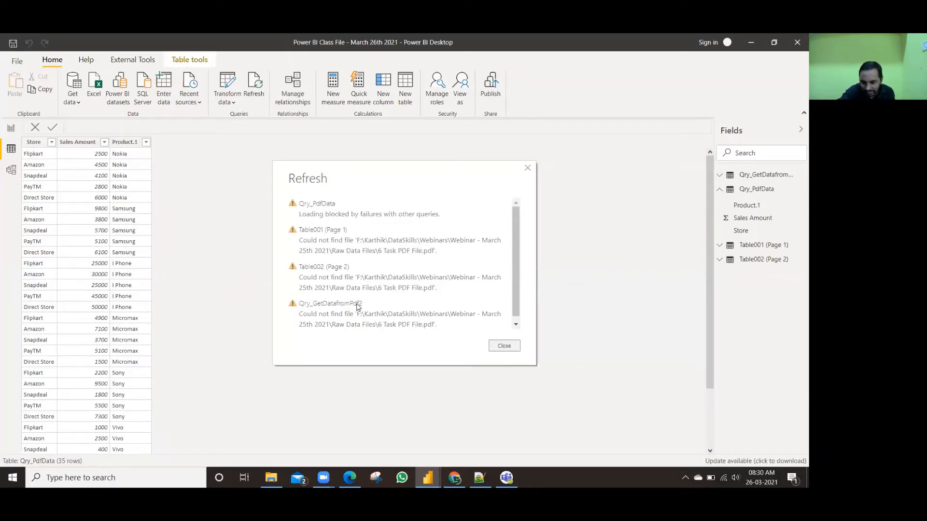
{"action": "left_click", "coordinate": [502, 346]}
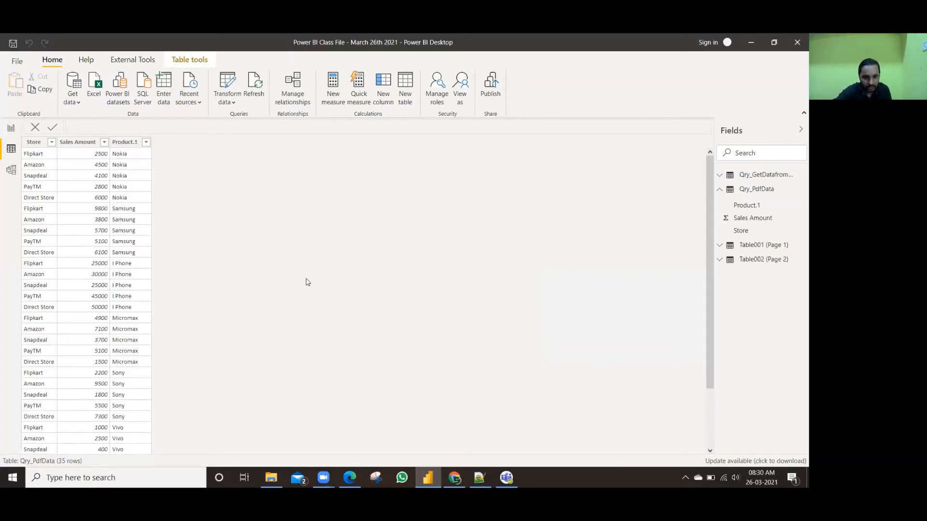
- In the data source settings, change the 6 task pdf file.pdf source to 6 Task PDF File New.pdf from the Raw Data Files folder
{"action": "left_click", "coordinate": [233, 102]}
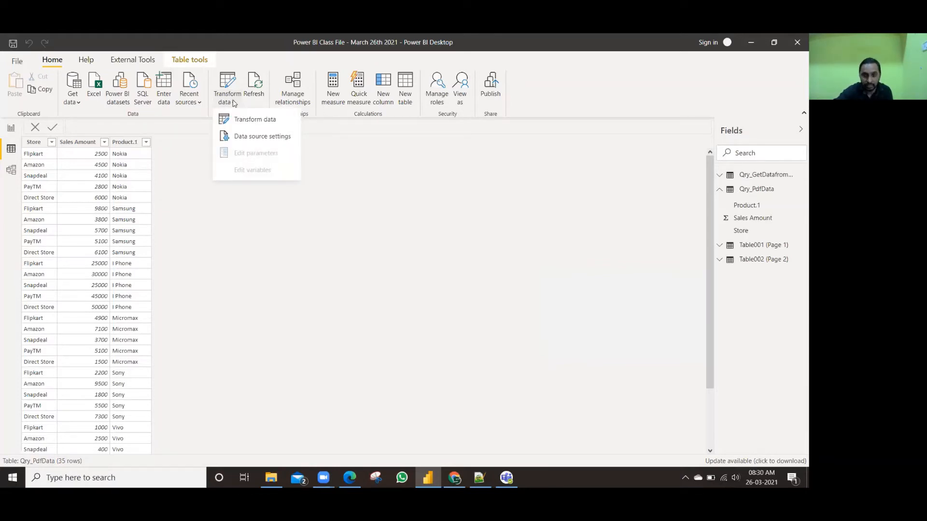
{"action": "left_click", "coordinate": [259, 139]}
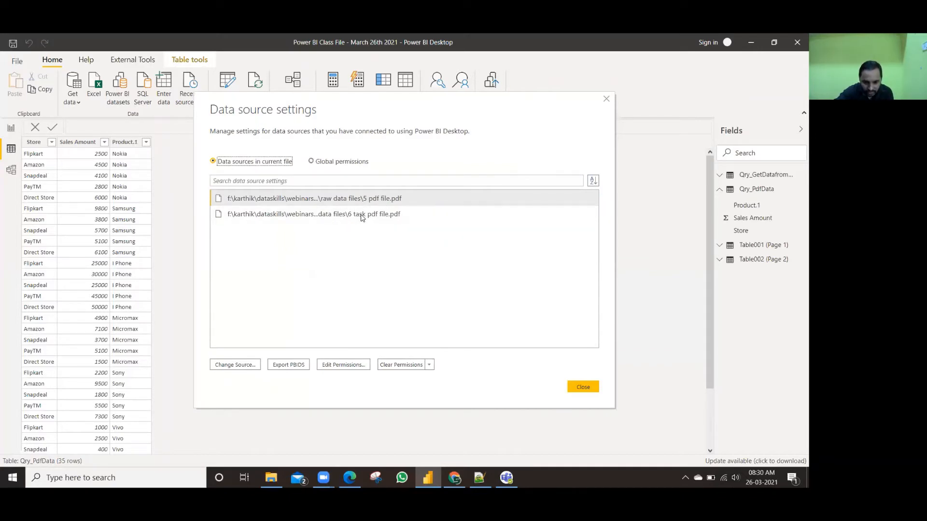
{"action": "left_click", "coordinate": [350, 219]}
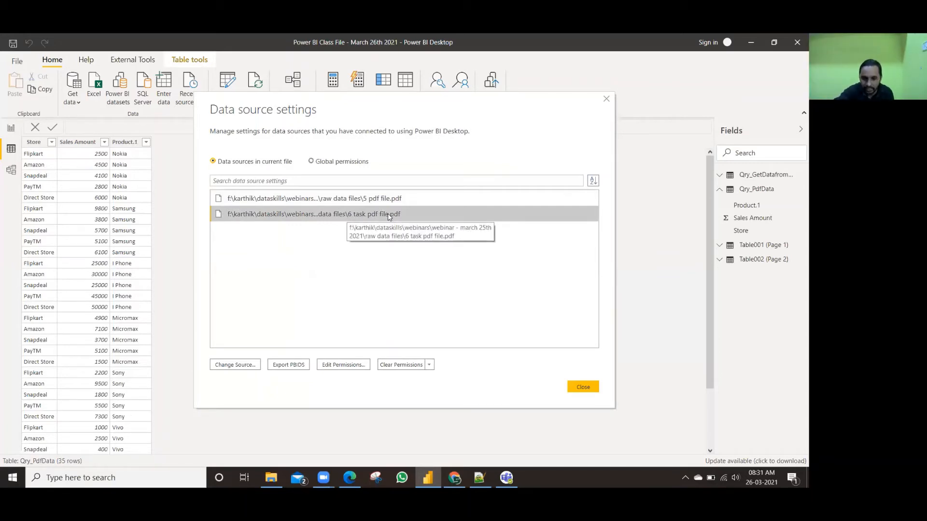
{"action": "left_click", "coordinate": [240, 364]}
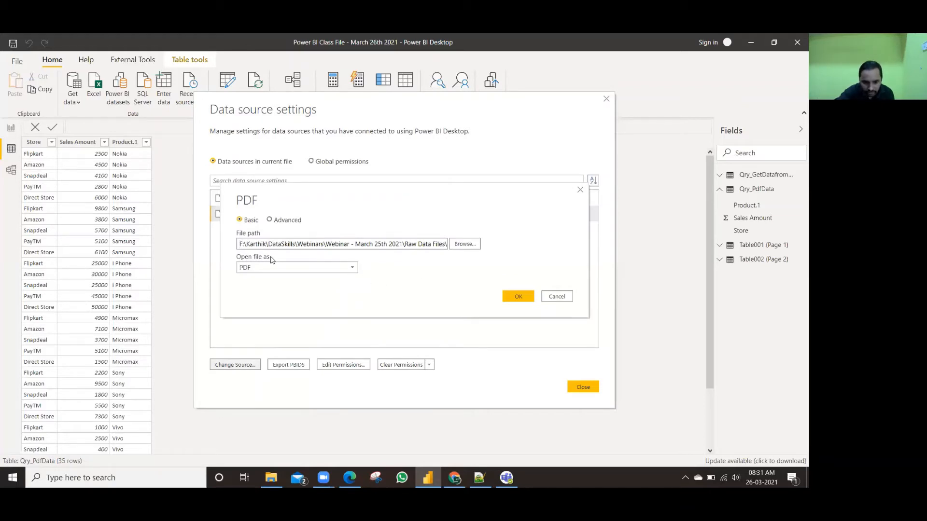
{"action": "left_click", "coordinate": [475, 245]}
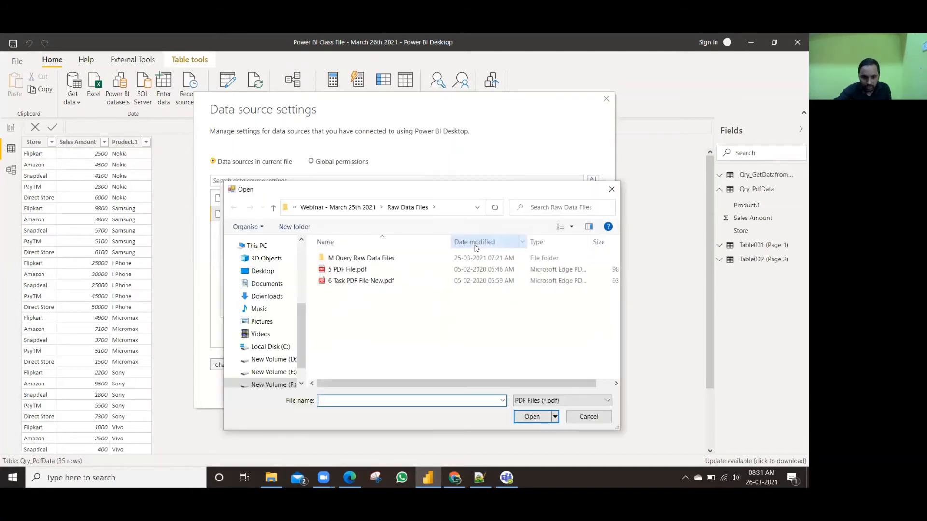
{"action": "left_click", "coordinate": [398, 282]}
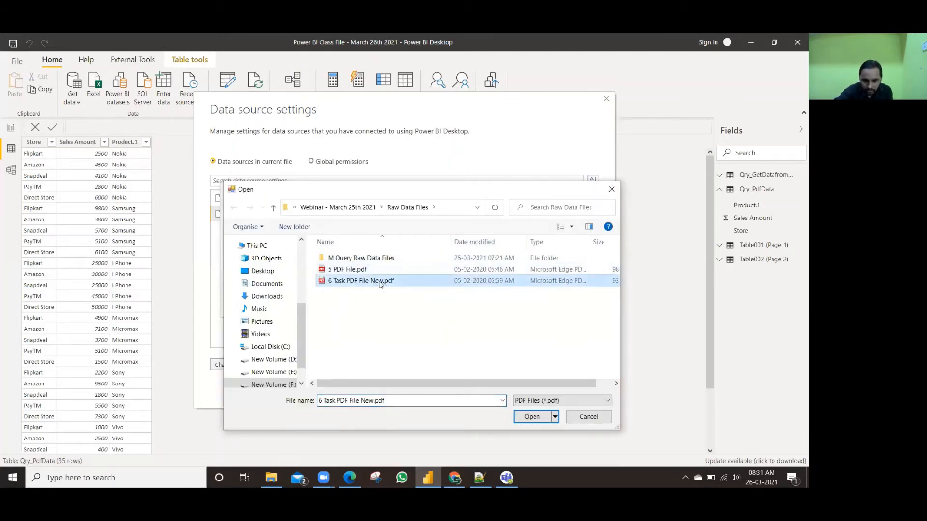
{"action": "left_click", "coordinate": [531, 417]}
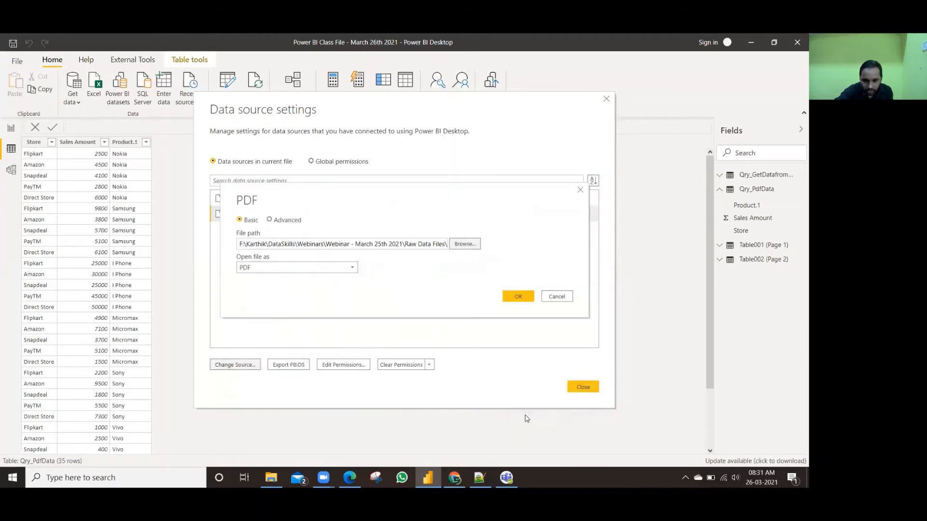
- Delete the word New from the file name in the source's file path and enter New again before the .pdf extension
{"action": "left_click", "coordinate": [414, 245]}
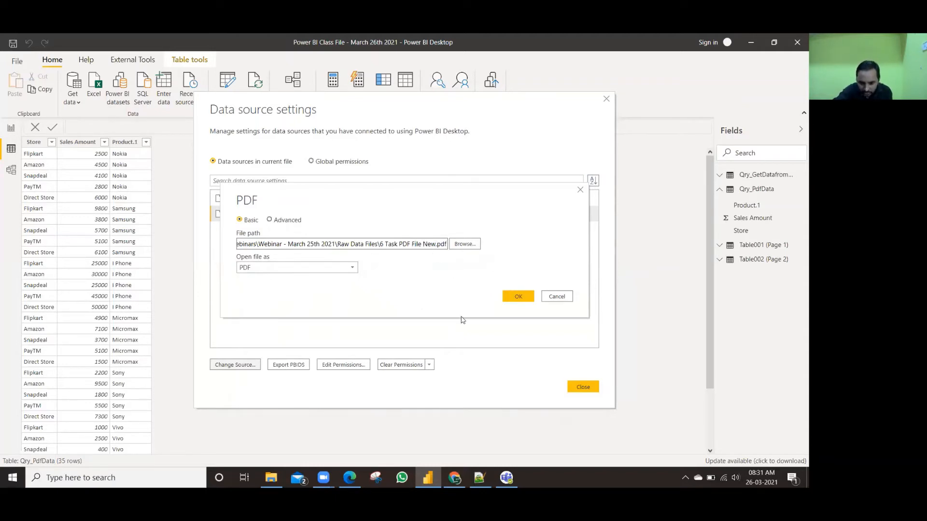
{"action": "key", "text": "Delete"}
{"action": "key", "text": "Delete"}
{"action": "key", "text": "Delete"}
{"action": "key", "text": "Delete"}
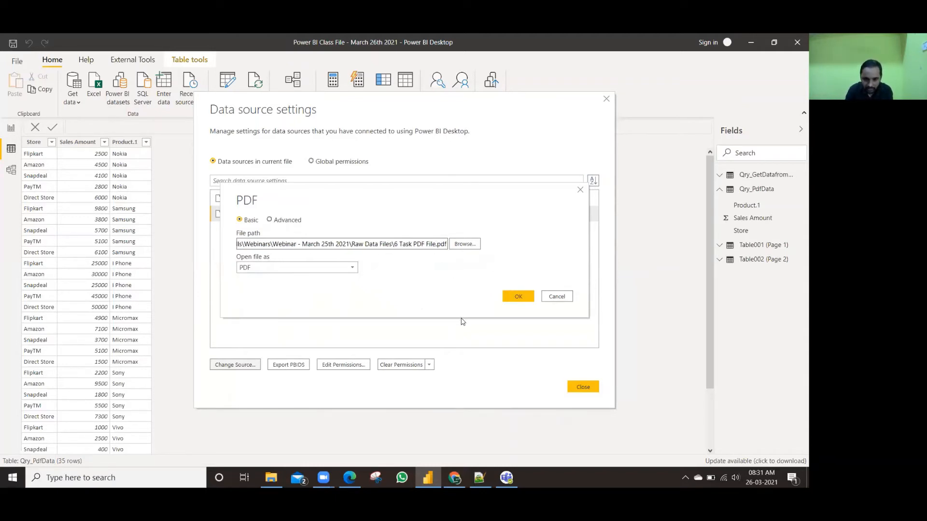
{"action": "type", "text": "New"}
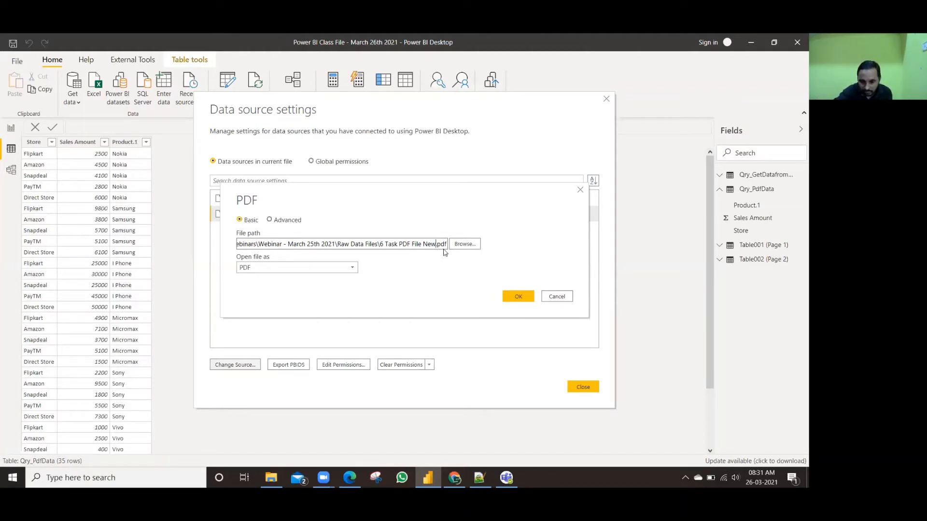
- Accept the new PDF source, apply the pending query changes and refresh the data
{"action": "left_click", "coordinate": [524, 297]}
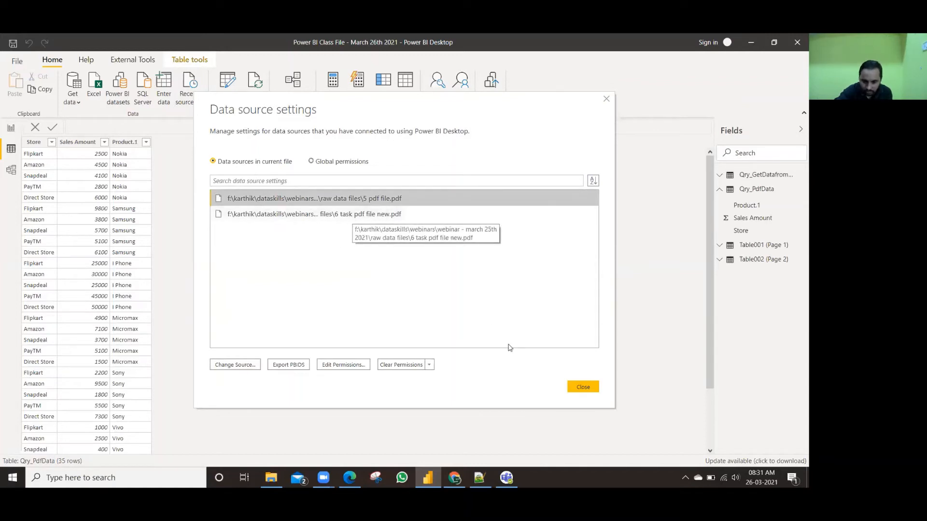
{"action": "left_click", "coordinate": [582, 386]}
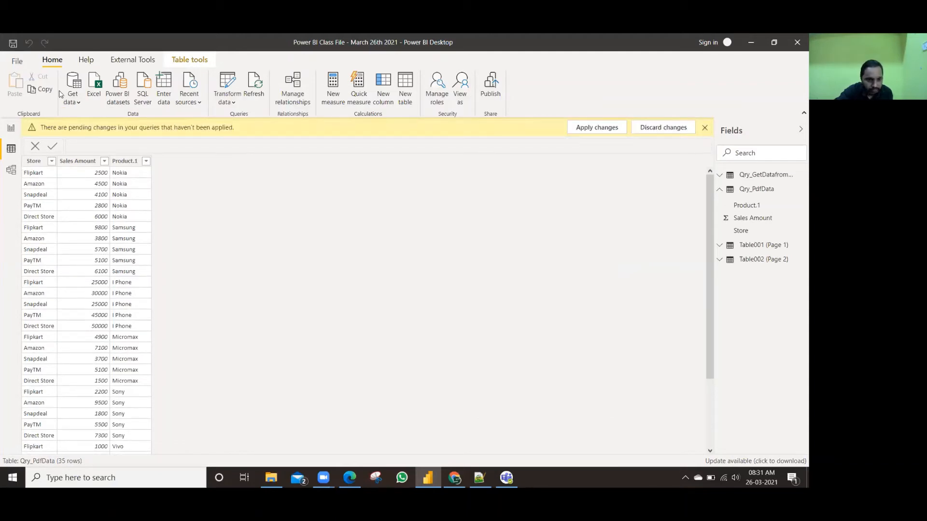
{"action": "left_click", "coordinate": [599, 128]}
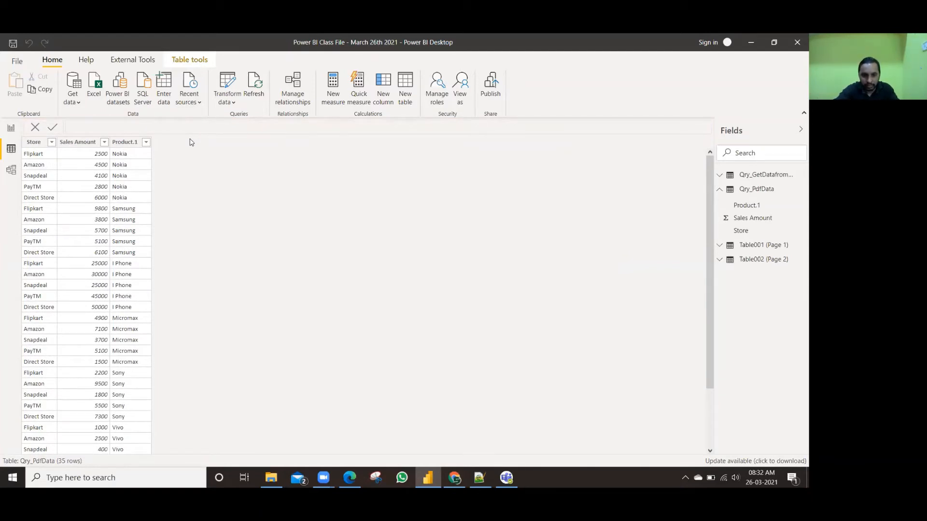
{"action": "left_click", "coordinate": [48, 66]}
{"action": "left_click", "coordinate": [256, 88]}
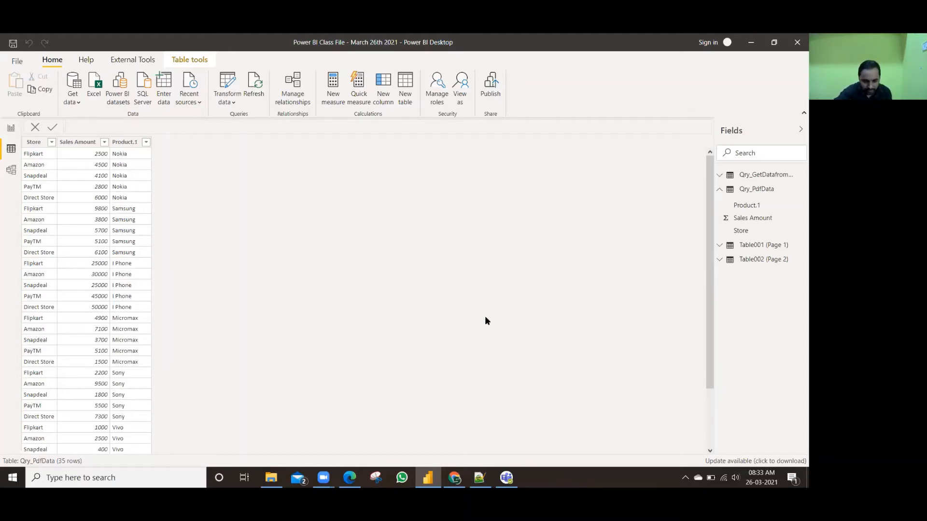
- Switch to File Explorer, open 4 Task_Split Data.xlsx in Excel to examine the empty rows below the Path table, and close the workbook
{"action": "left_click", "coordinate": [271, 477]}
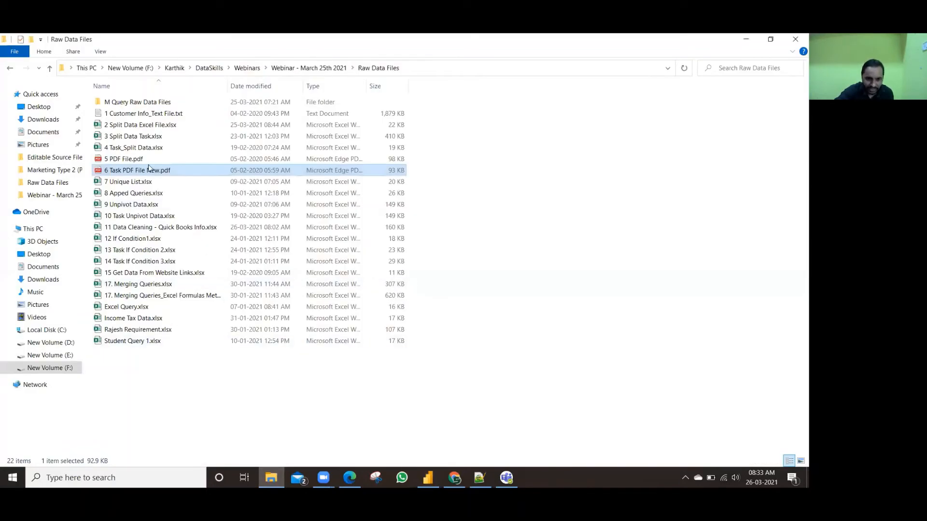
{"action": "left_click", "coordinate": [148, 149]}
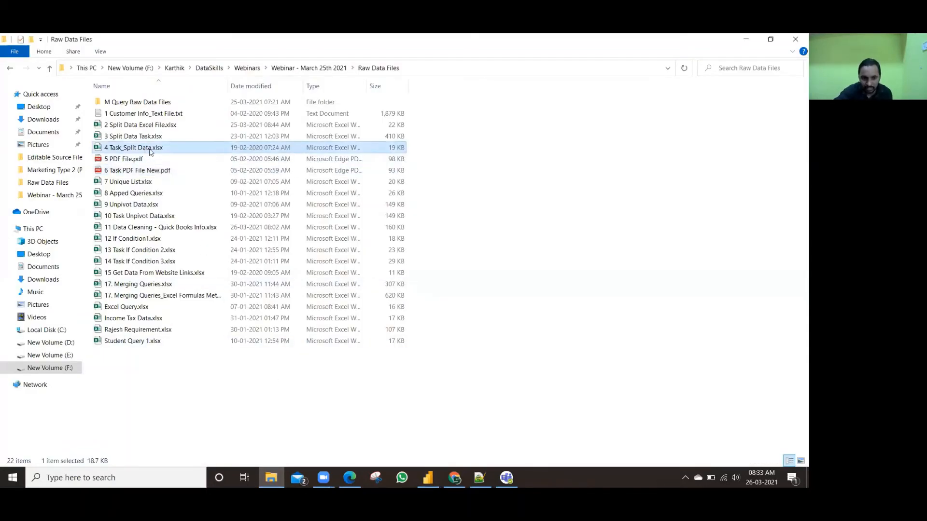
{"action": "double_click", "coordinate": [156, 151]}
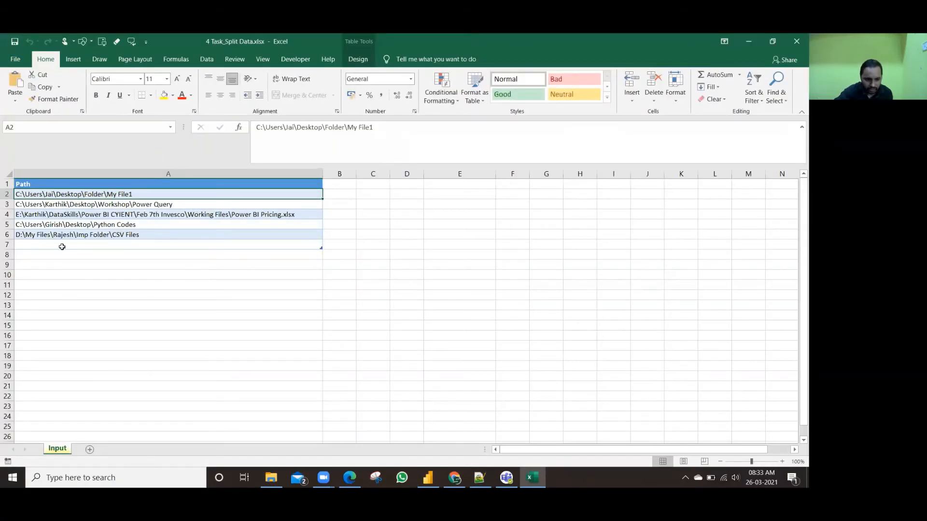
{"action": "left_click_drag", "start_coordinate": [46, 246], "coordinate": [46, 317]}
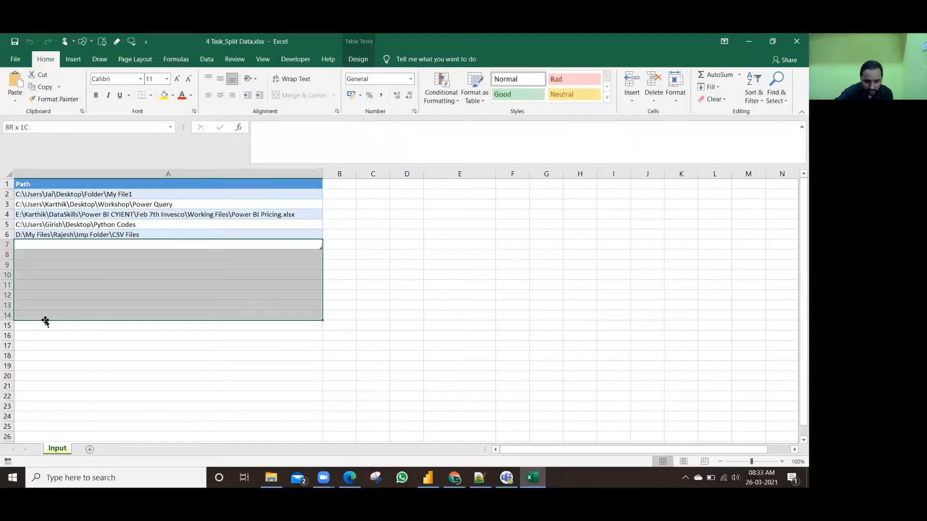
{"action": "left_click", "coordinate": [797, 41]}
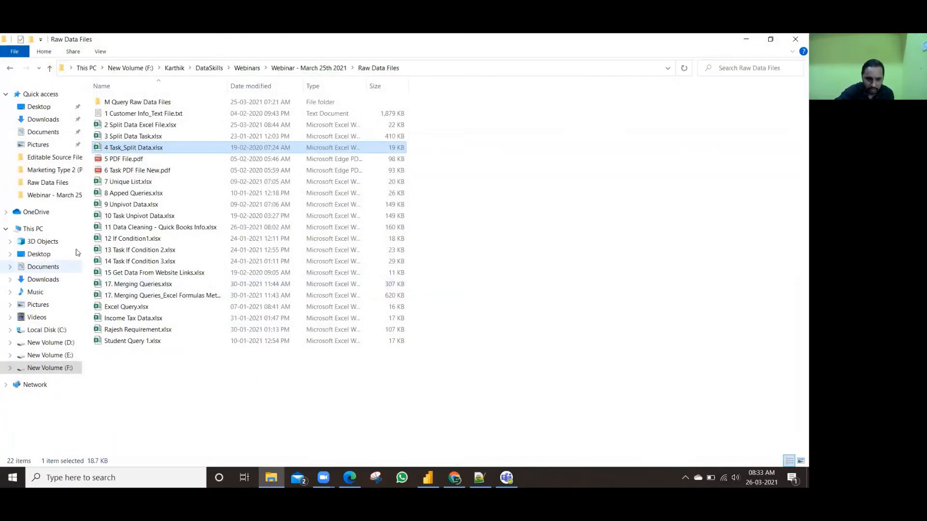
- Open 6 Task PDF File New.pdf from the Raw Data Files folder and review its name and e-mail table through both pages
{"action": "left_click", "coordinate": [138, 172]}
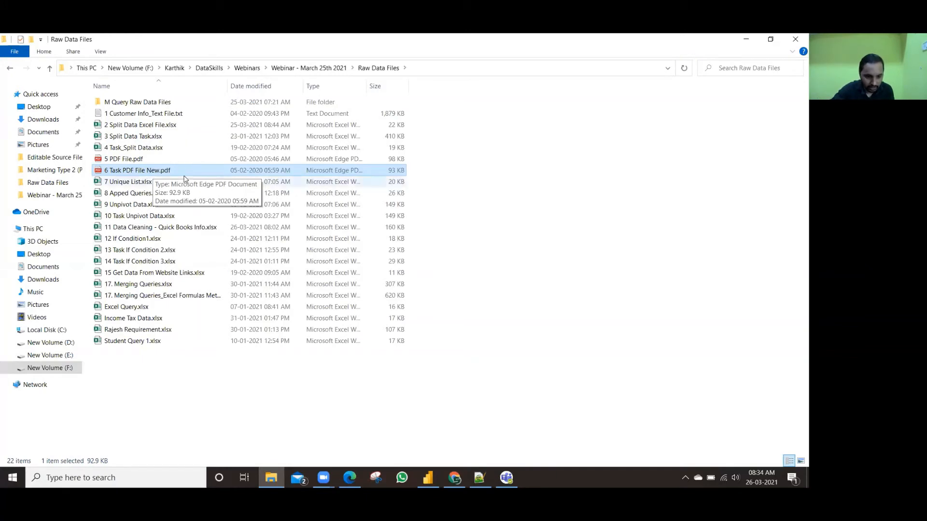
{"action": "double_click", "coordinate": [188, 175]}
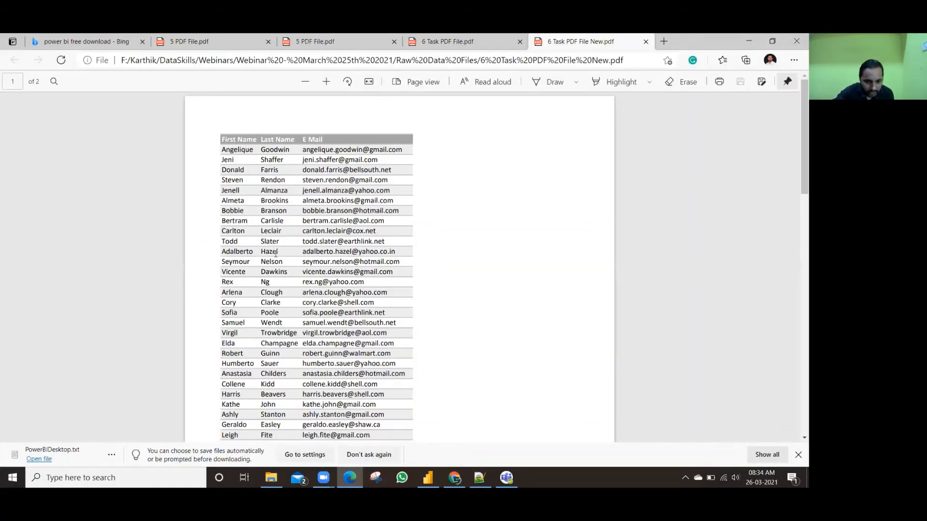
{"action": "scroll", "coordinate": [274, 251], "scroll_direction": "down", "scroll_amount": 5}
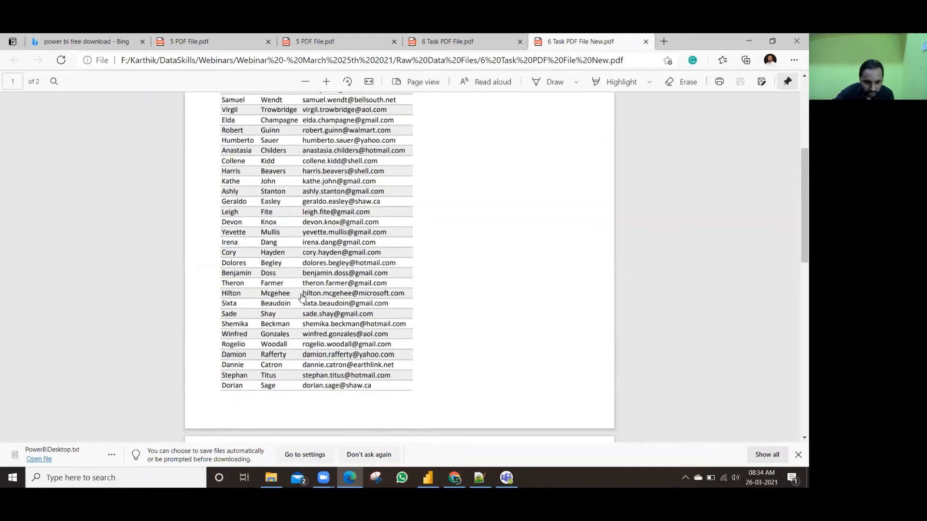
{"action": "scroll", "coordinate": [302, 297], "scroll_direction": "down", "scroll_amount": 7}
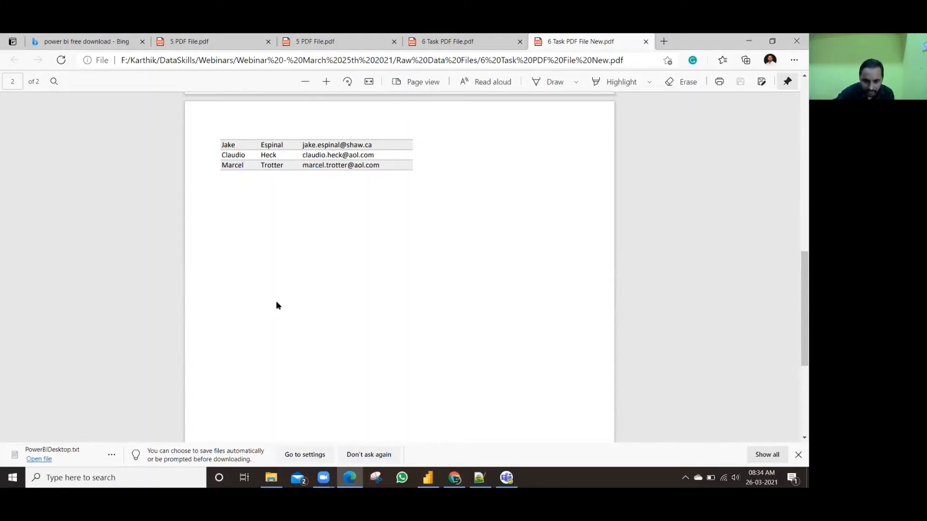
{"action": "scroll", "coordinate": [276, 306], "scroll_direction": "down", "scroll_amount": 5}
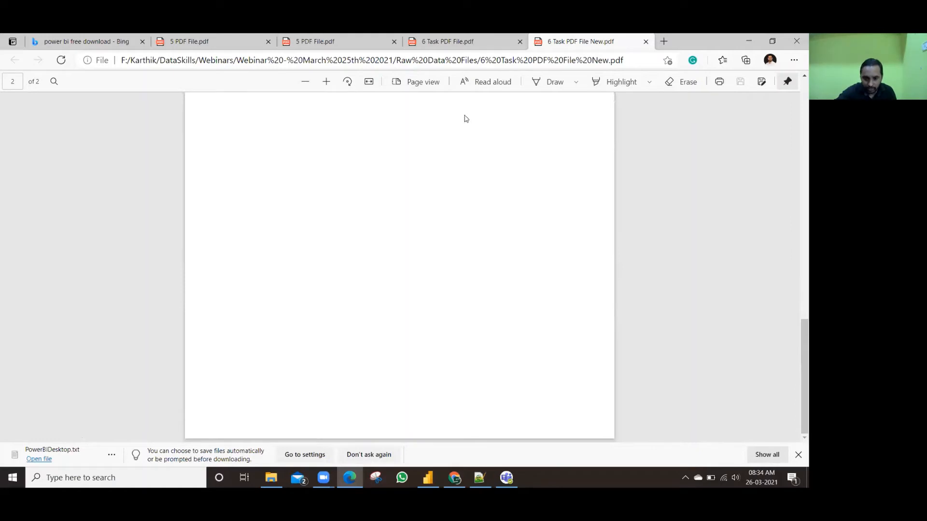
- Switch from the PDF to the Power BI Desktop class file and show its report view
{"action": "left_click", "coordinate": [469, 154]}
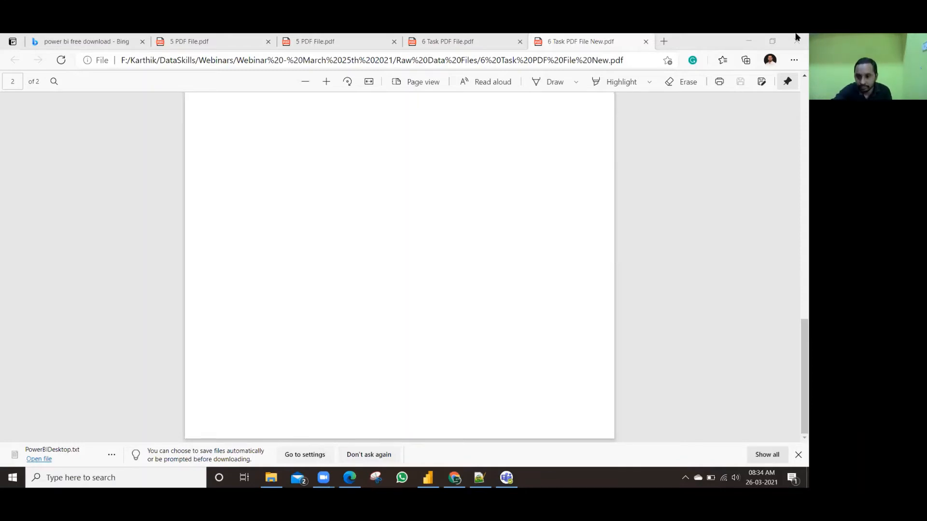
{"action": "left_click", "coordinate": [749, 40]}
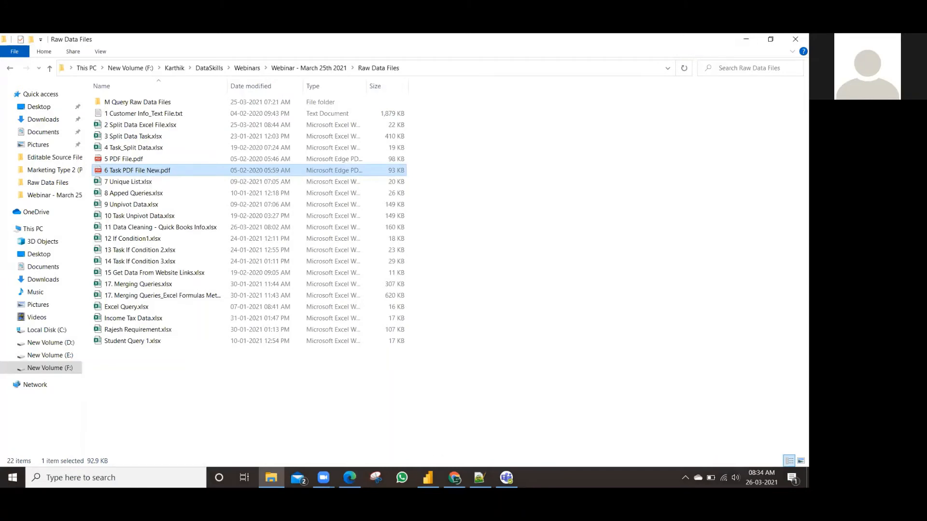
{"action": "left_click", "coordinate": [427, 478]}
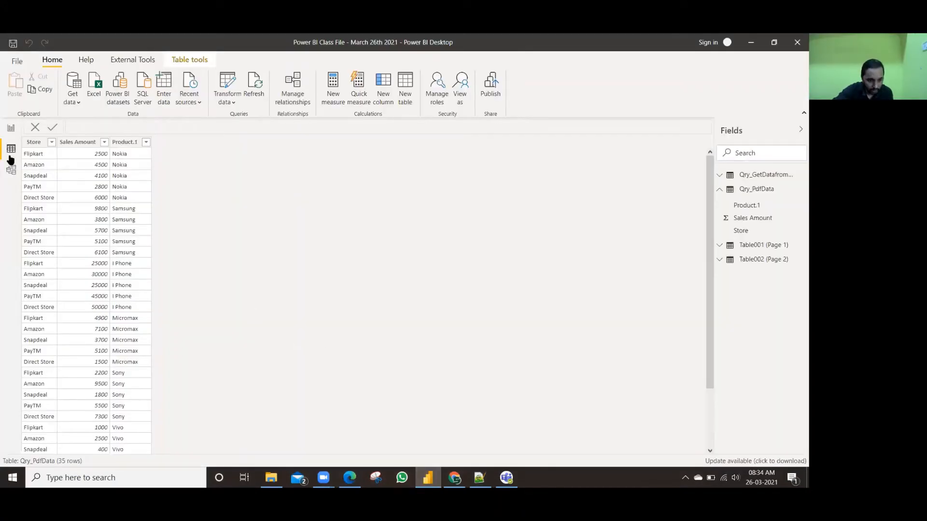
{"action": "left_click", "coordinate": [11, 128]}
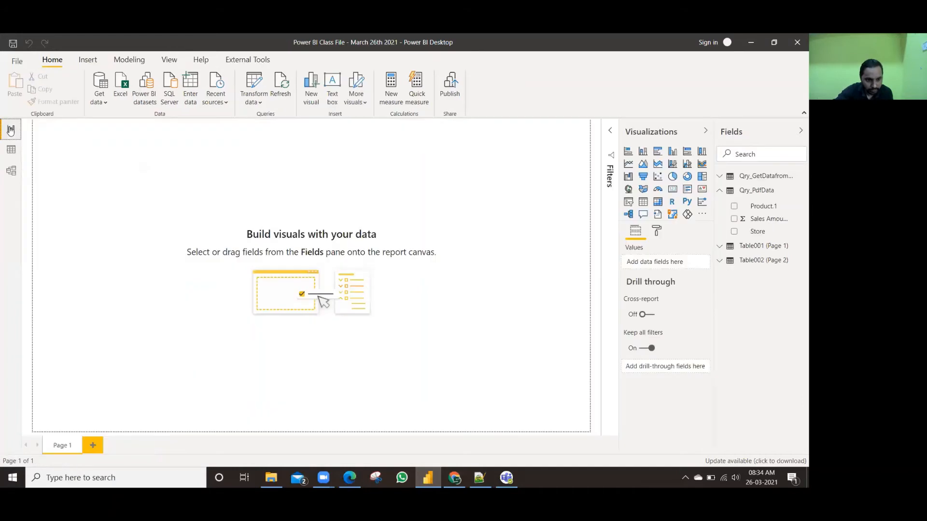
- Connect to the file 6 Task PDF File New.pdf as a new PDF data source
{"action": "left_click", "coordinate": [101, 105]}
{"action": "left_click", "coordinate": [118, 311]}
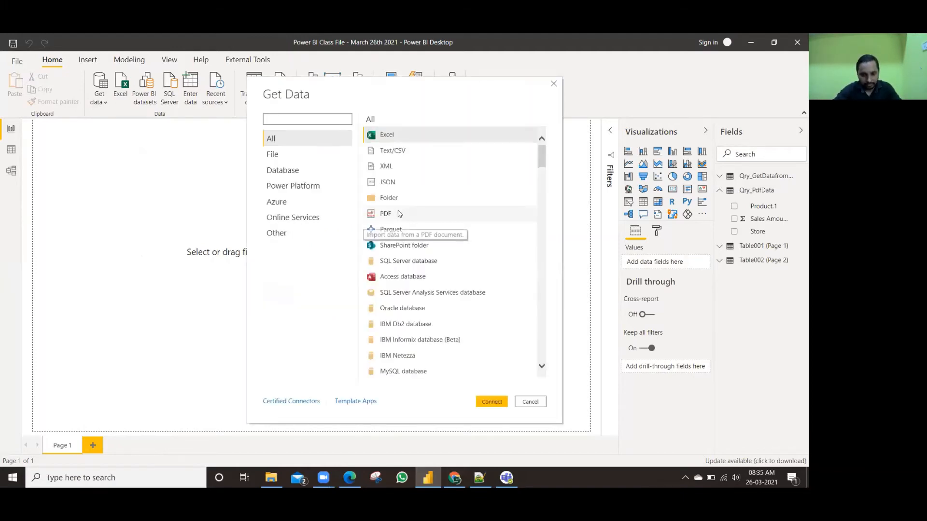
{"action": "left_click", "coordinate": [399, 215]}
{"action": "left_click", "coordinate": [498, 403]}
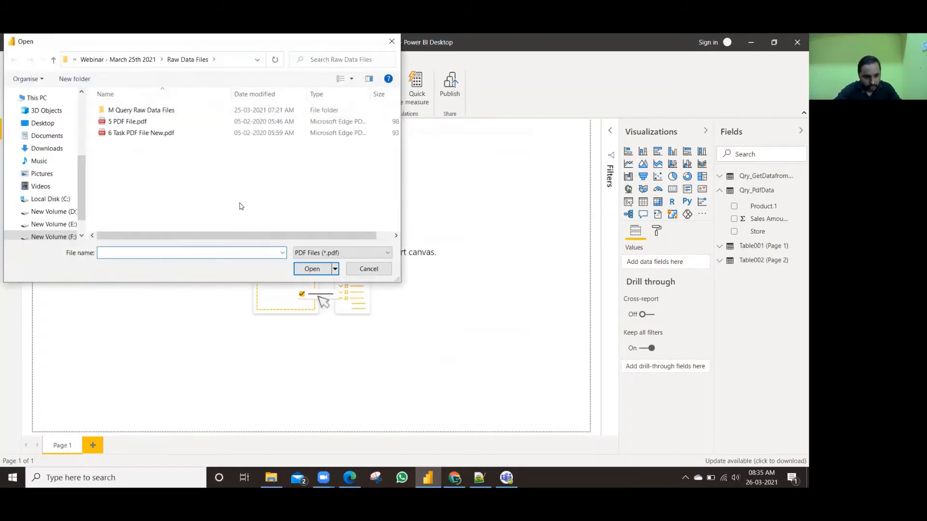
{"action": "left_click", "coordinate": [177, 133]}
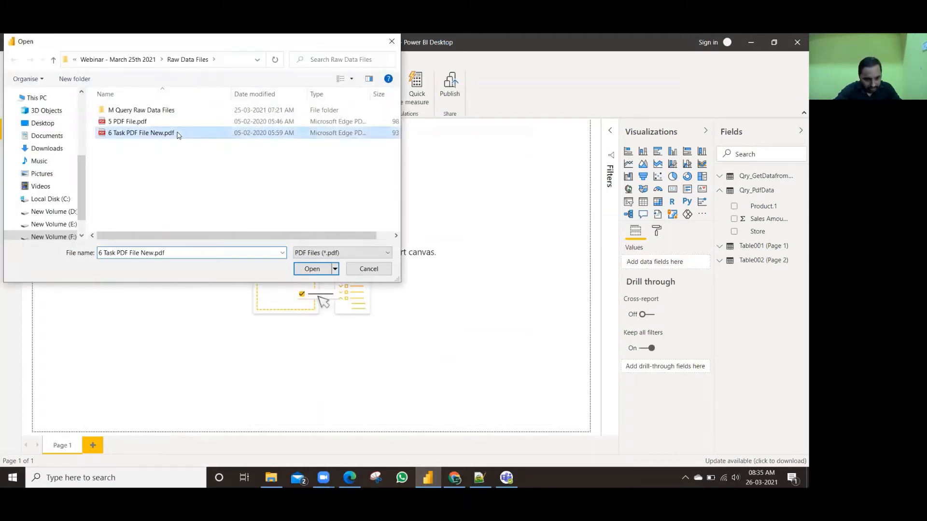
{"action": "left_click", "coordinate": [315, 268]}
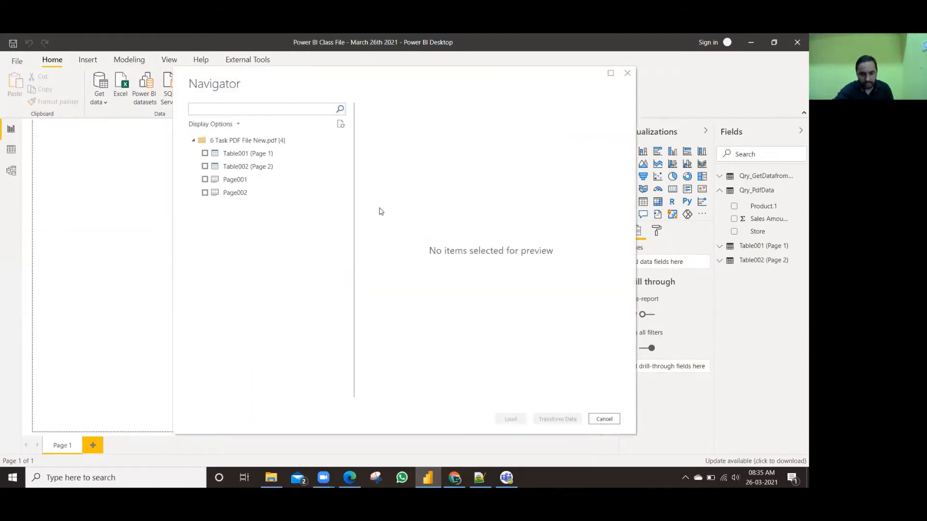
- Preview both PDF tables, then send the entire 6 Task PDF File New.pdf folder to Power Query with Transform Data
{"action": "left_click", "coordinate": [251, 156]}
{"action": "left_click", "coordinate": [250, 167]}
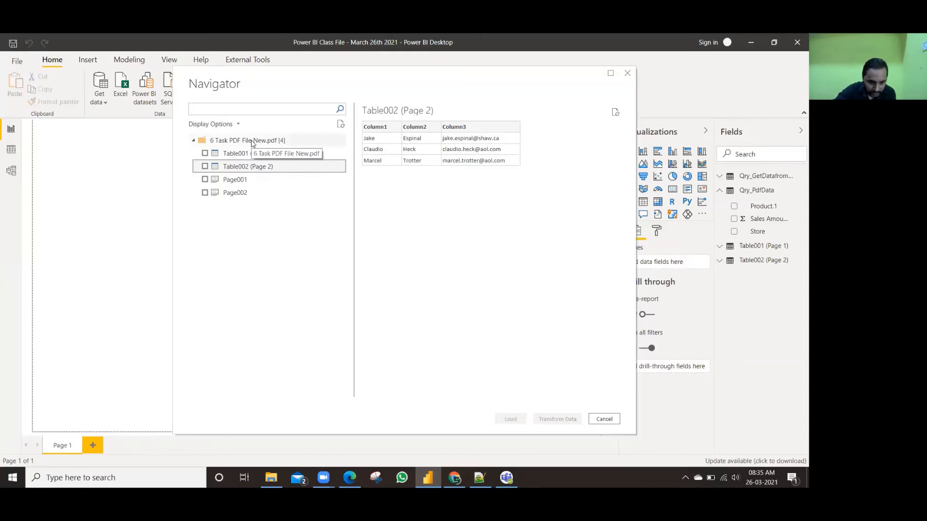
{"action": "left_click", "coordinate": [252, 141]}
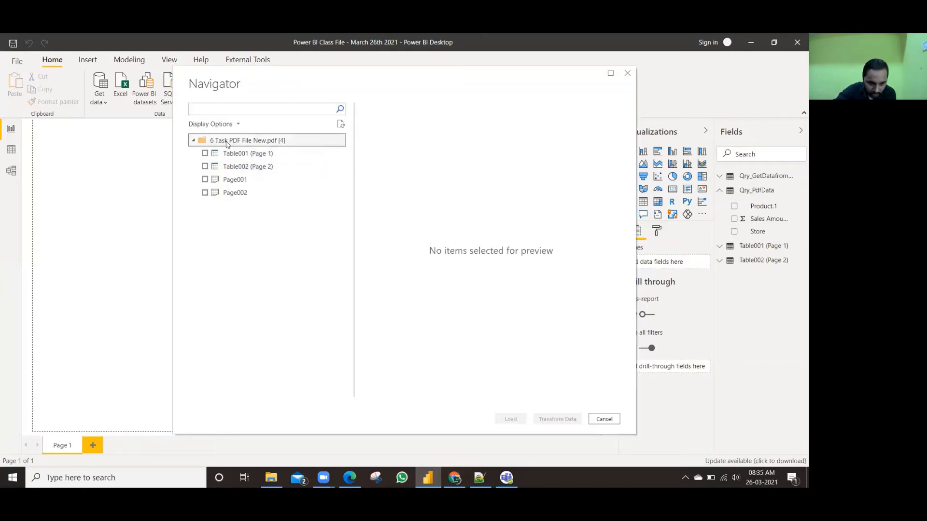
{"action": "right_click", "coordinate": [300, 143]}
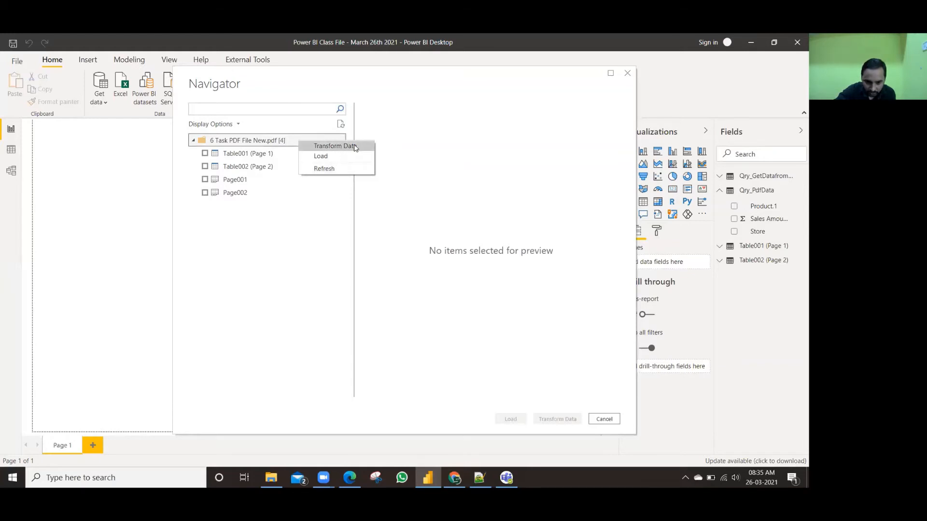
{"action": "left_click", "coordinate": [355, 146]}
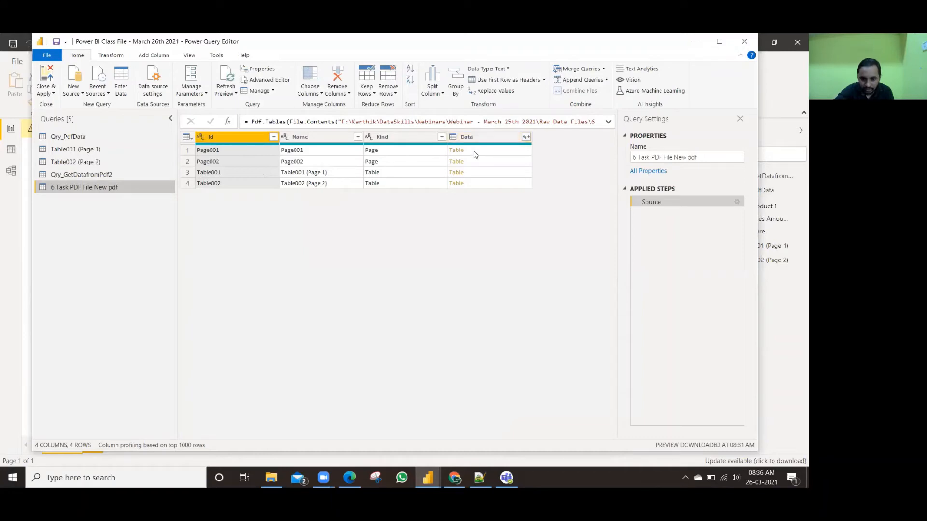
- Examine the nested Data tables of the Page001 and Table001 rows to compare their contents
{"action": "left_click", "coordinate": [388, 155]}
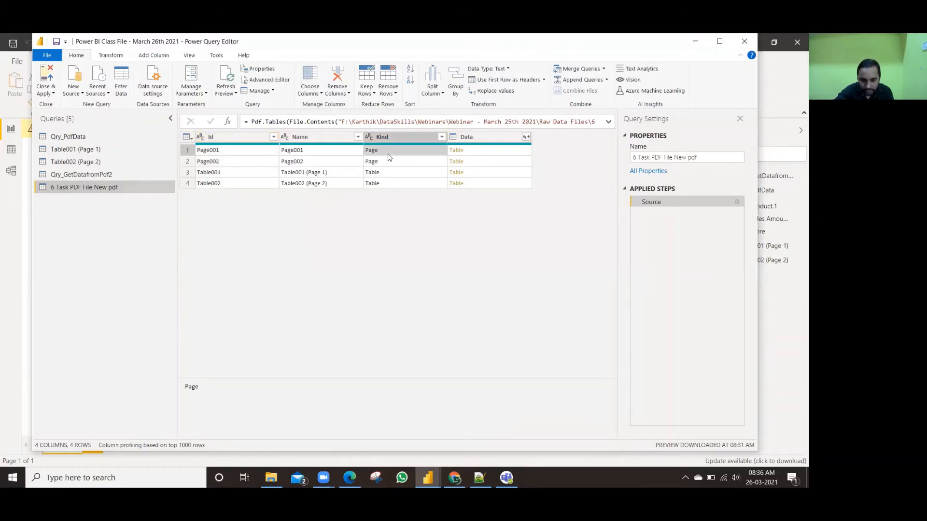
{"action": "left_click", "coordinate": [391, 173]}
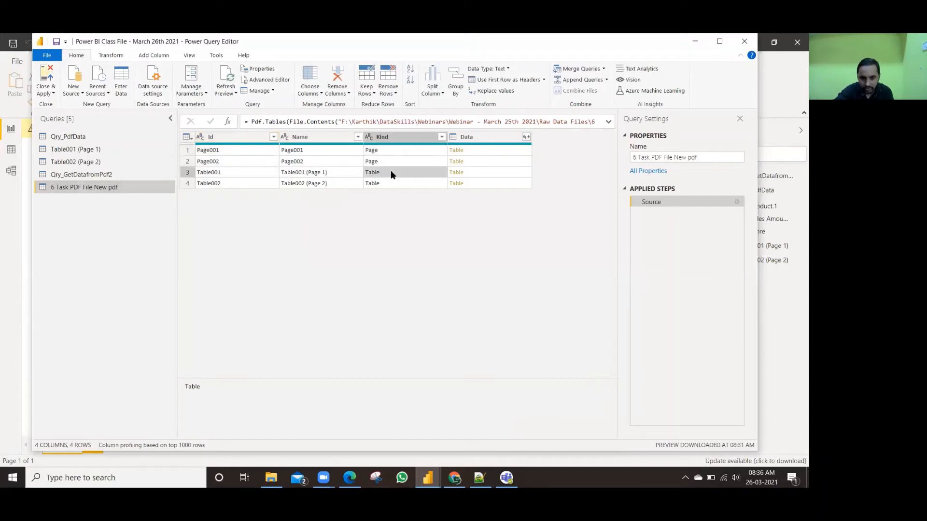
{"action": "left_click", "coordinate": [394, 154]}
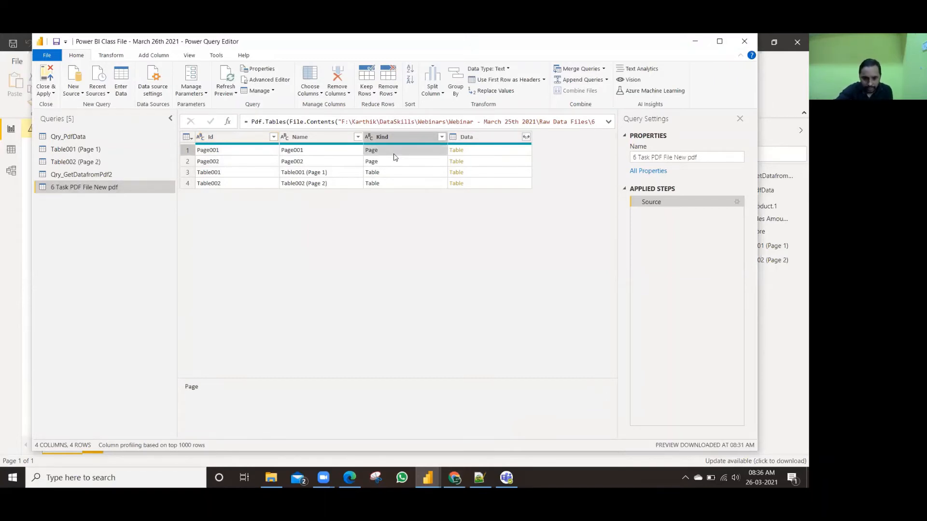
{"action": "left_click", "coordinate": [480, 155]}
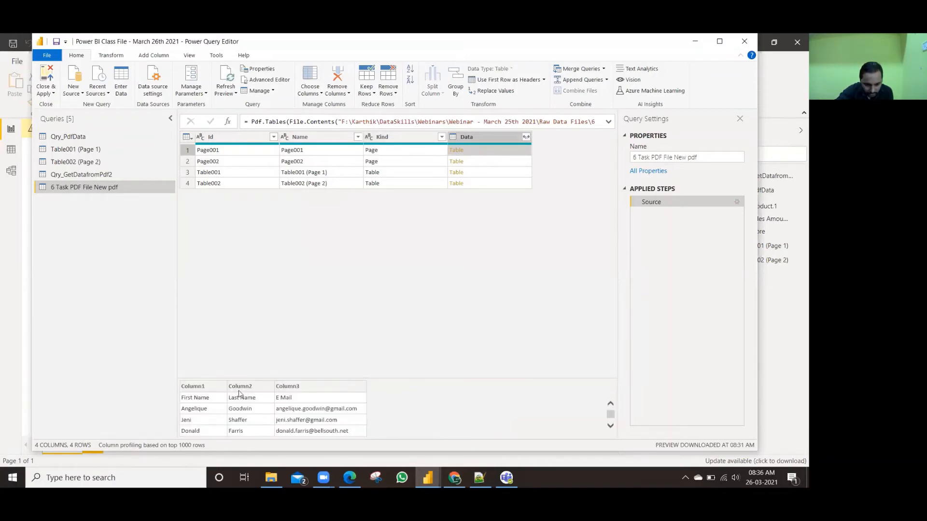
{"action": "scroll", "coordinate": [259, 413], "scroll_direction": "down", "scroll_amount": 3}
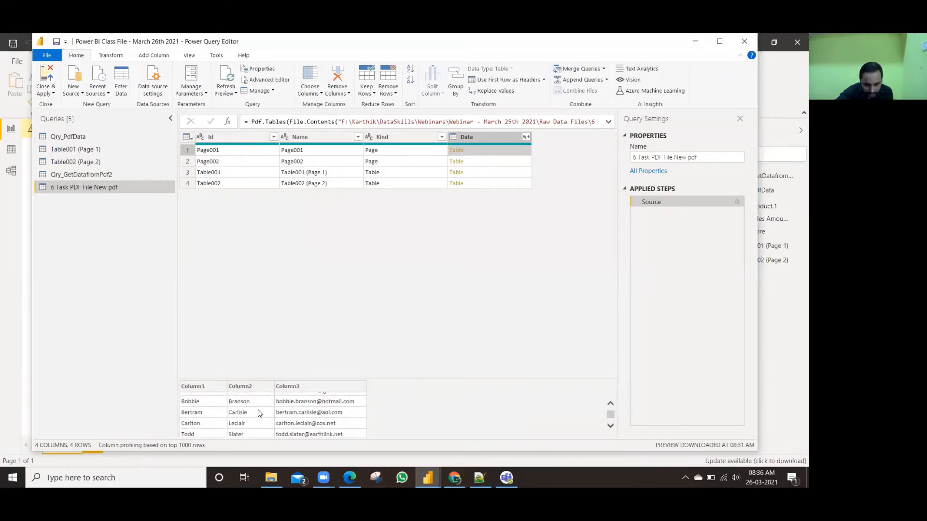
{"action": "left_click", "coordinate": [395, 174]}
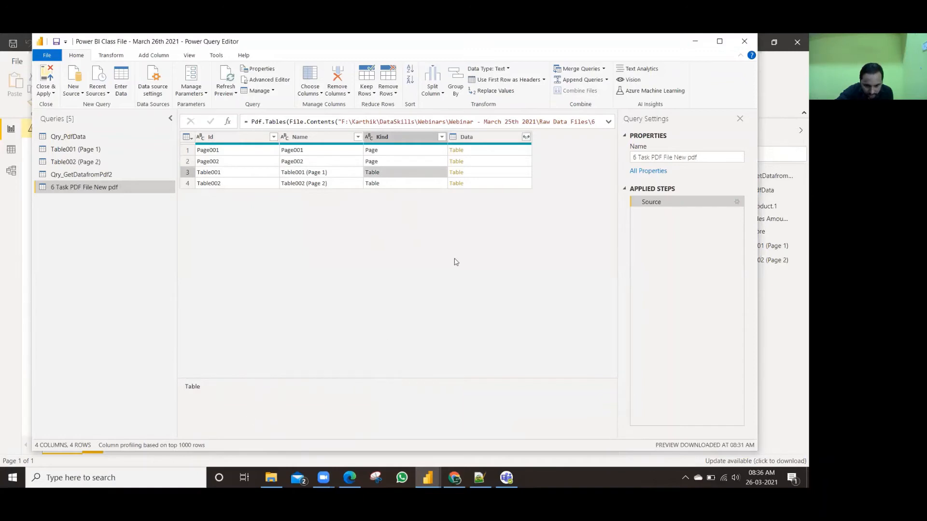
{"action": "left_click", "coordinate": [474, 173]}
{"action": "scroll", "coordinate": [265, 411], "scroll_direction": "down", "scroll_amount": 2}
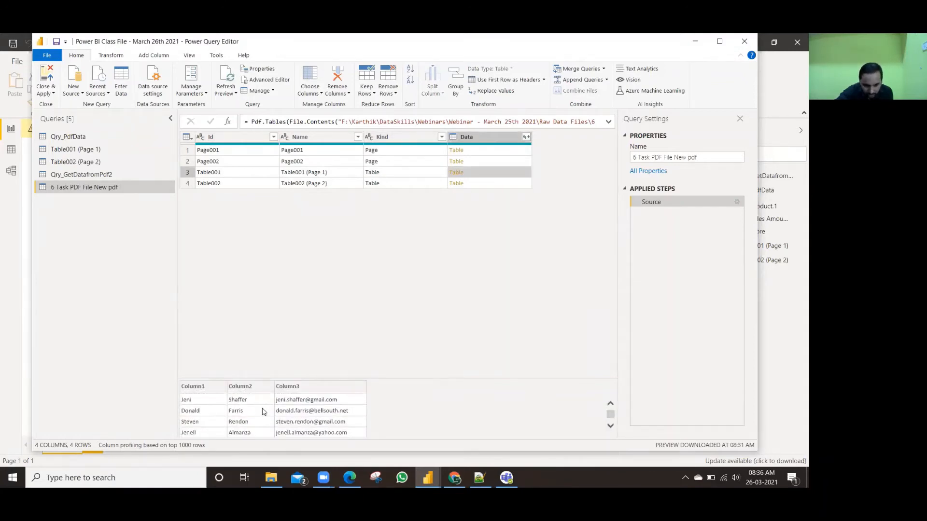
{"action": "scroll", "coordinate": [264, 412], "scroll_direction": "up", "scroll_amount": 2}
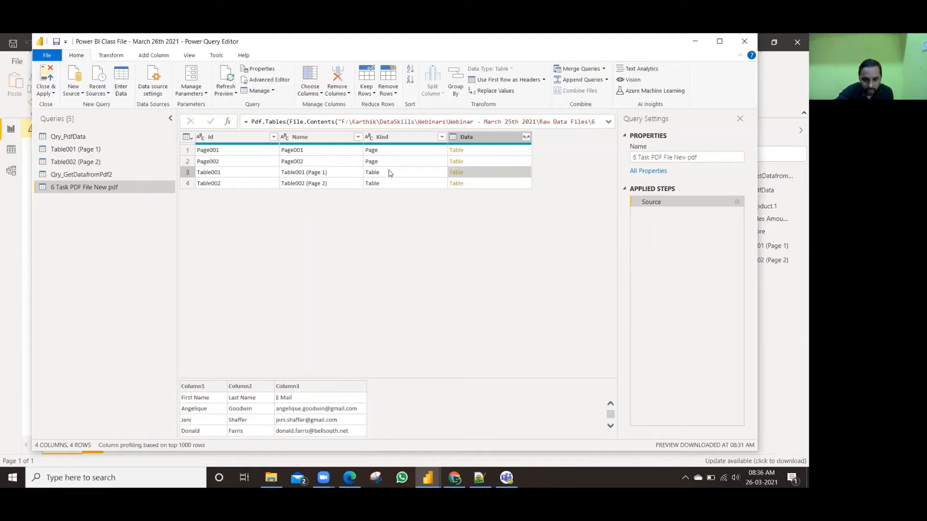
- Compare the Page and Table entries in the Kind column across the four rows
{"action": "left_click", "coordinate": [386, 154]}
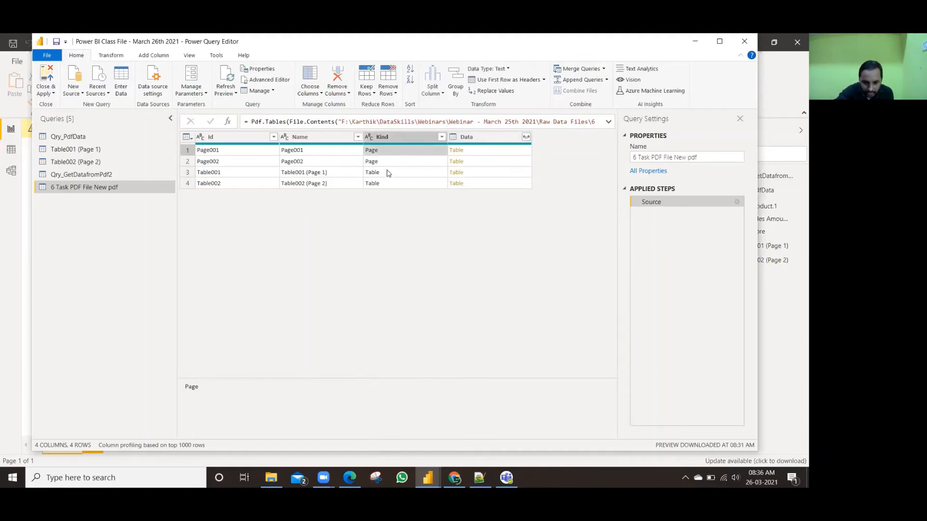
{"action": "left_click", "coordinate": [389, 174]}
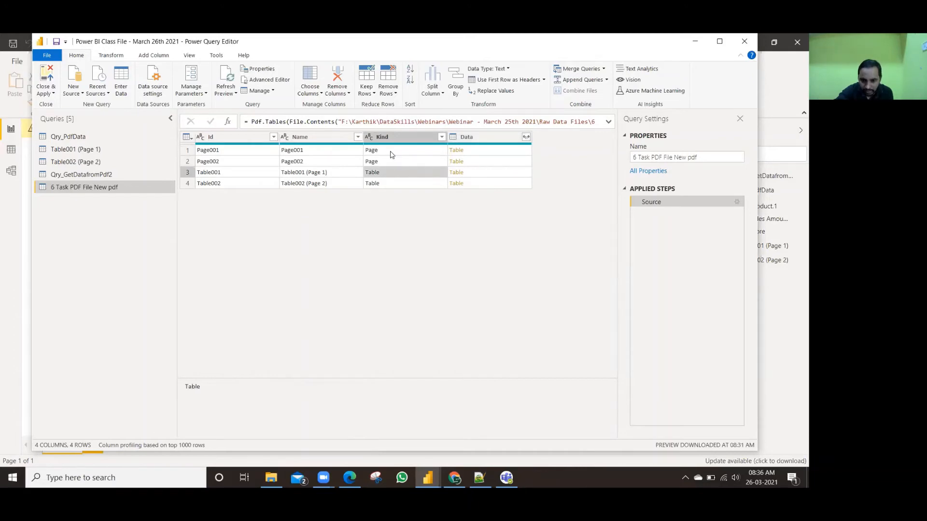
{"action": "left_click", "coordinate": [392, 154]}
{"action": "left_click", "coordinate": [392, 175]}
{"action": "left_click", "coordinate": [392, 165]}
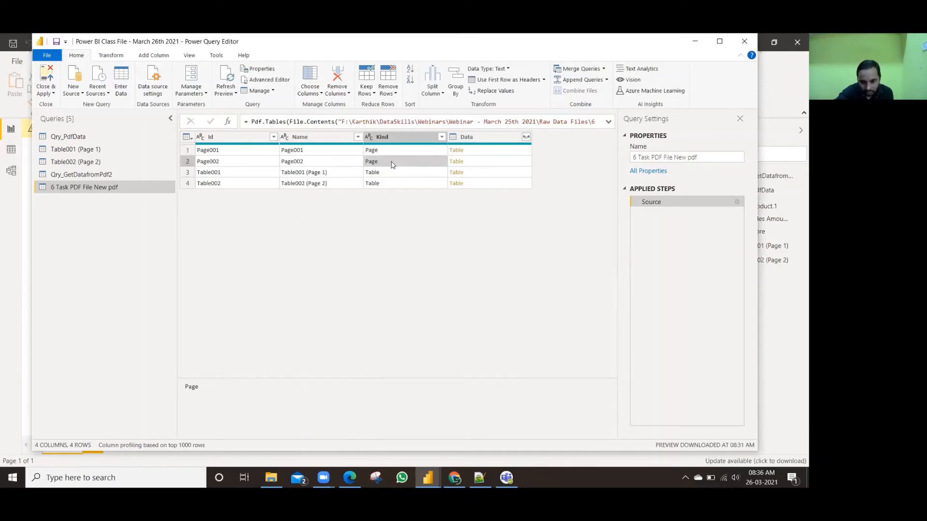
{"action": "left_click", "coordinate": [395, 186]}
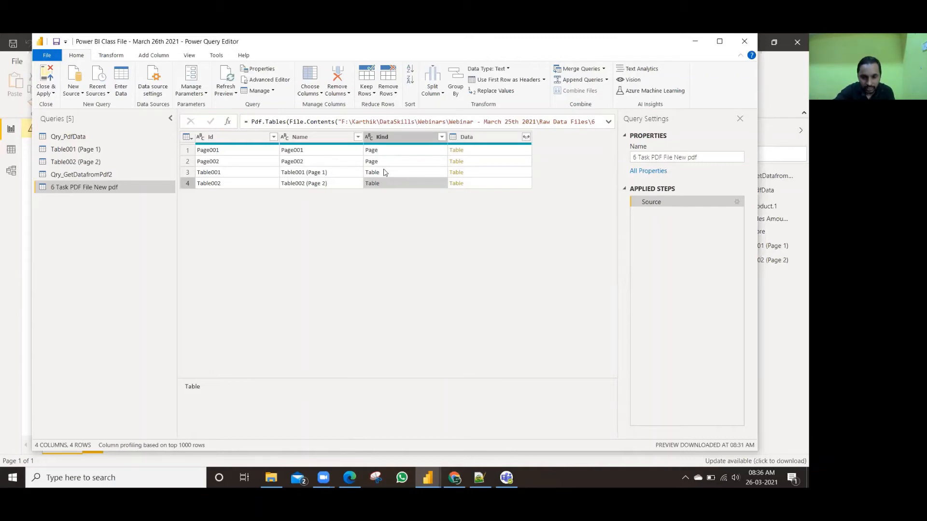
{"action": "left_click", "coordinate": [385, 154]}
{"action": "left_click", "coordinate": [392, 174]}
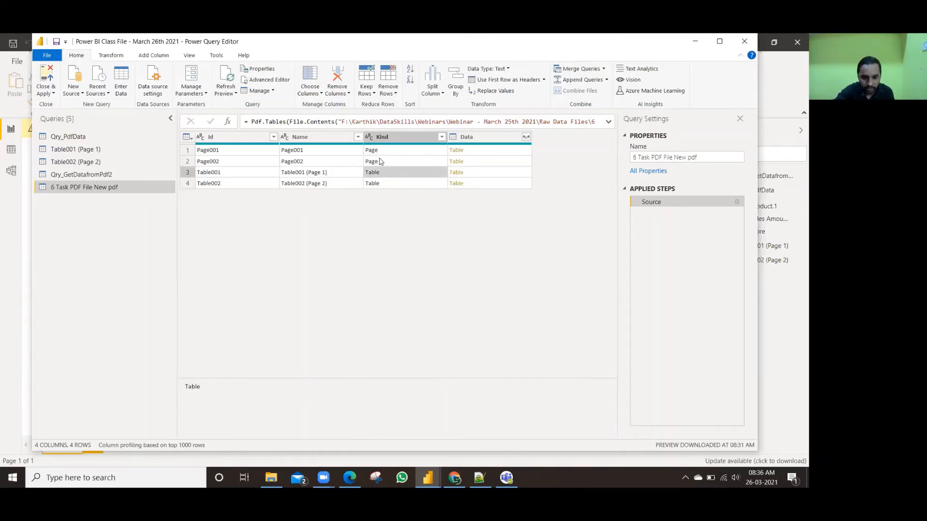
- Filter the Kind column to exclude Page and keep only the Table rows
{"action": "left_click", "coordinate": [442, 137]}
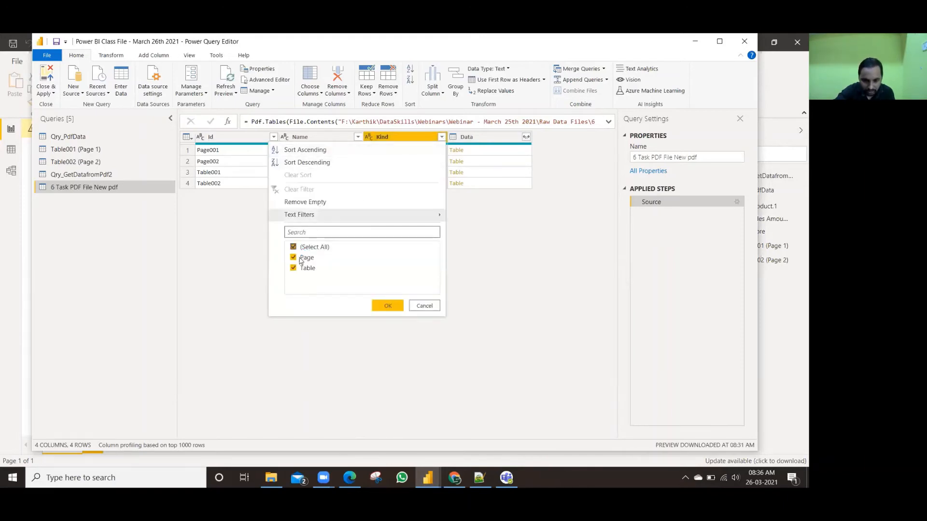
{"action": "left_click", "coordinate": [296, 258]}
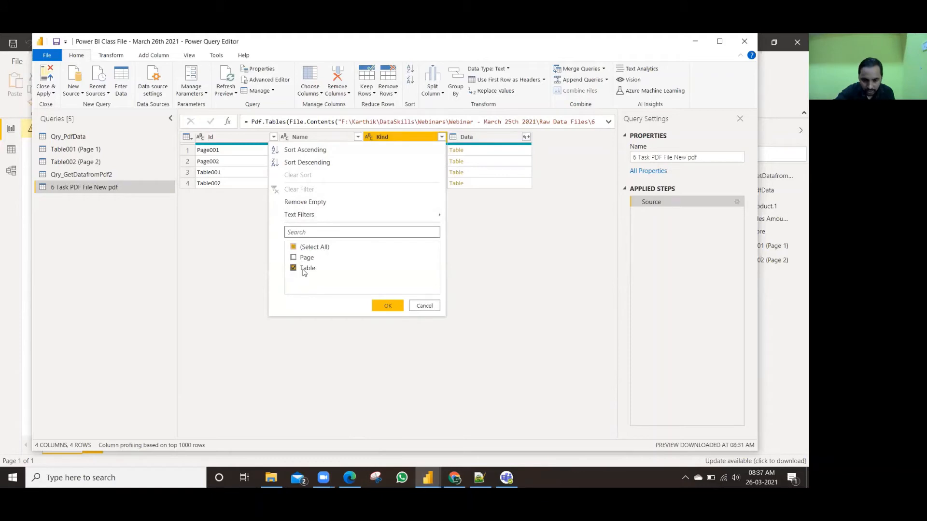
{"action": "left_click", "coordinate": [394, 307]}
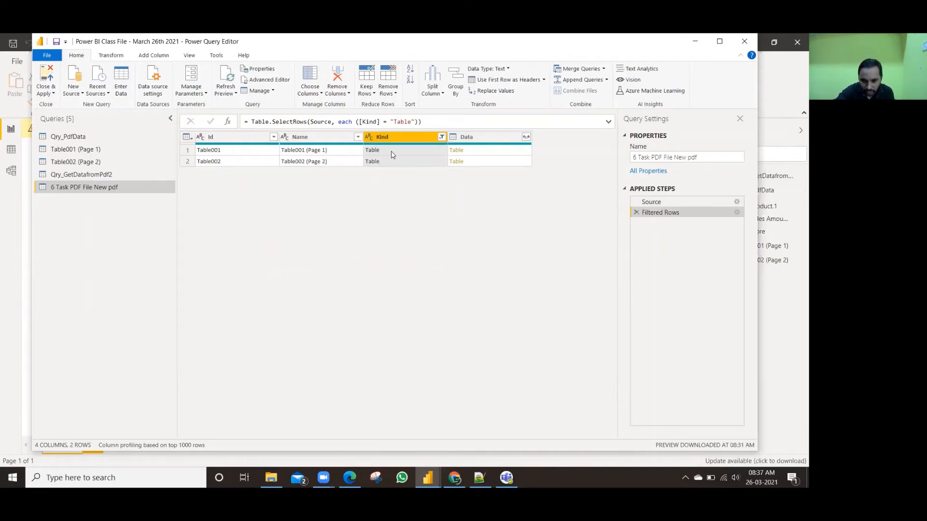
- Check the first row's nested table and remove all columns other than Data
{"action": "left_click", "coordinate": [480, 151]}
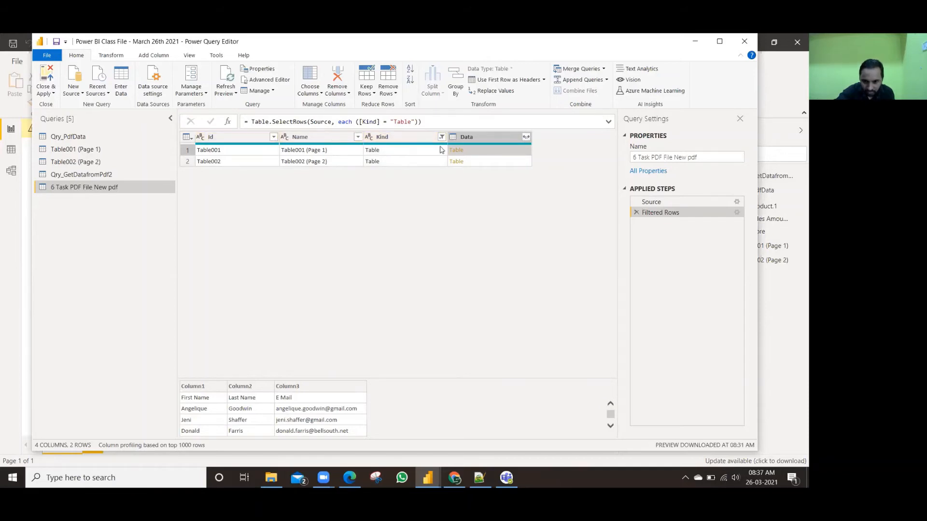
{"action": "left_click", "coordinate": [486, 137]}
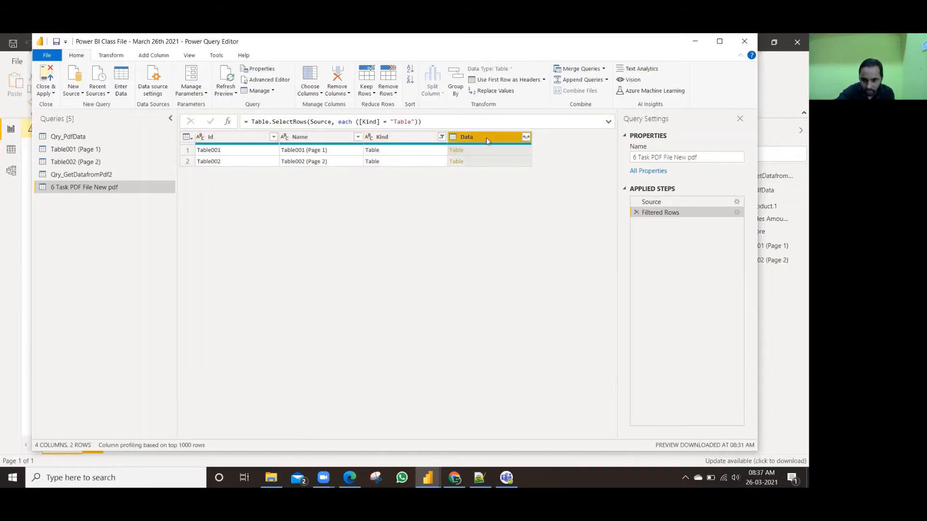
{"action": "right_click", "coordinate": [486, 139]}
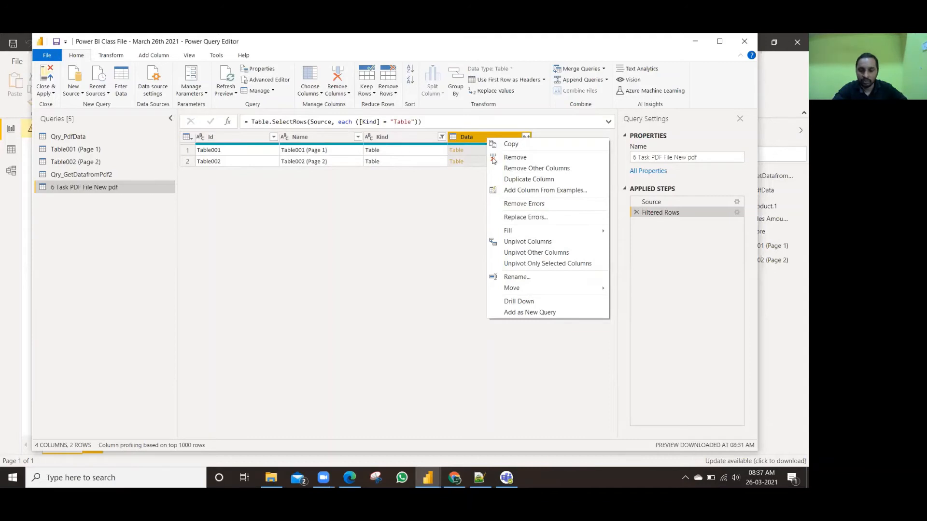
{"action": "left_click", "coordinate": [539, 169]}
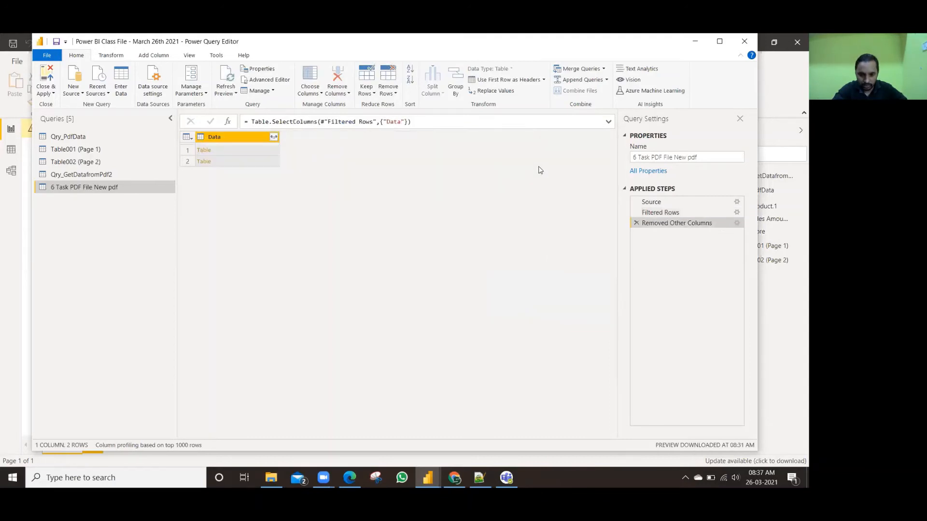
- Preview the first nested table in the Data column, enlarging the preview area to read through its records
{"action": "left_click", "coordinate": [224, 152]}
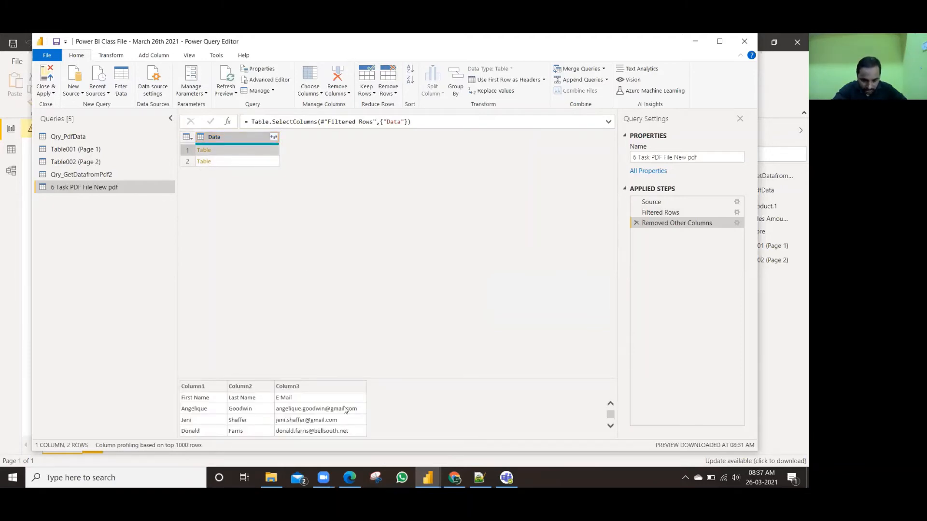
{"action": "left_click_drag", "start_coordinate": [422, 377], "coordinate": [424, 305]}
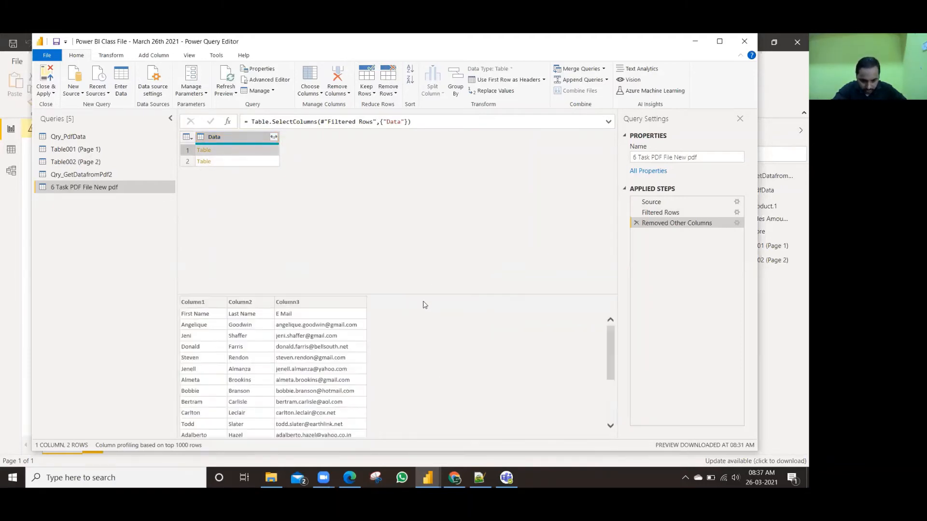
{"action": "scroll", "coordinate": [307, 345], "scroll_direction": "down", "scroll_amount": 3}
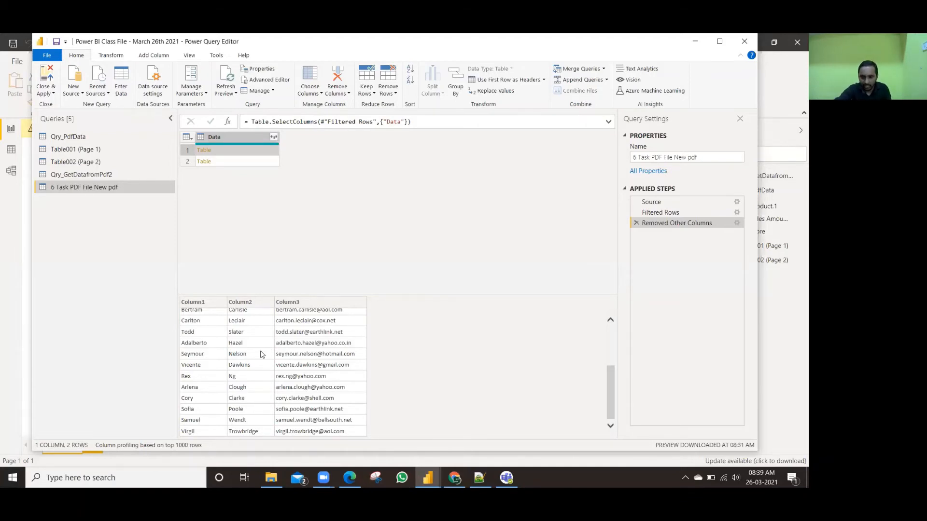
- Review the Filtered Rows step, return to Removed Other Columns and preview the second nested table in the Data column
{"action": "left_click", "coordinate": [683, 215]}
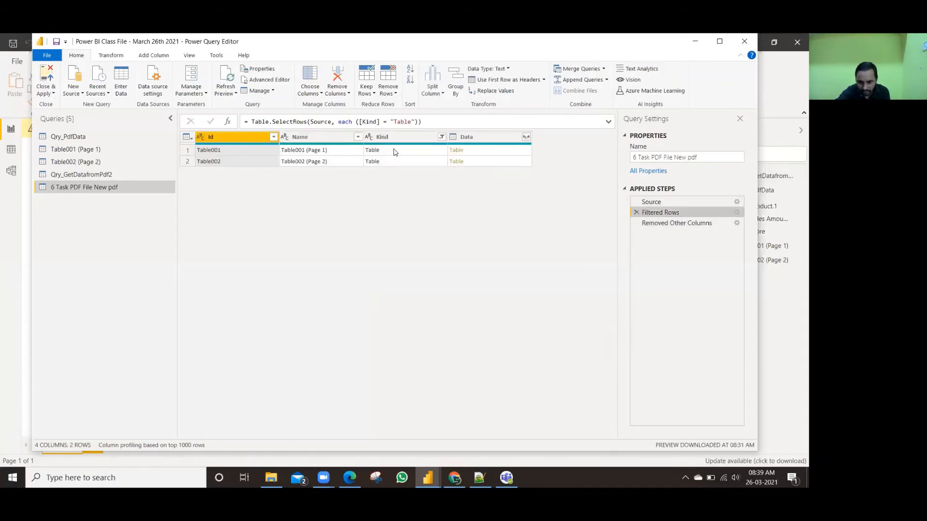
{"action": "left_click", "coordinate": [654, 224]}
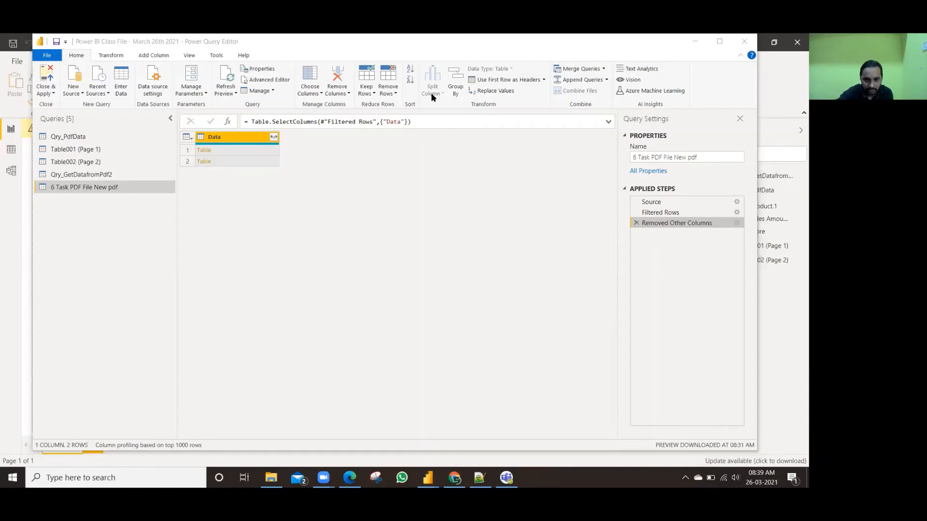
{"action": "left_click", "coordinate": [215, 162]}
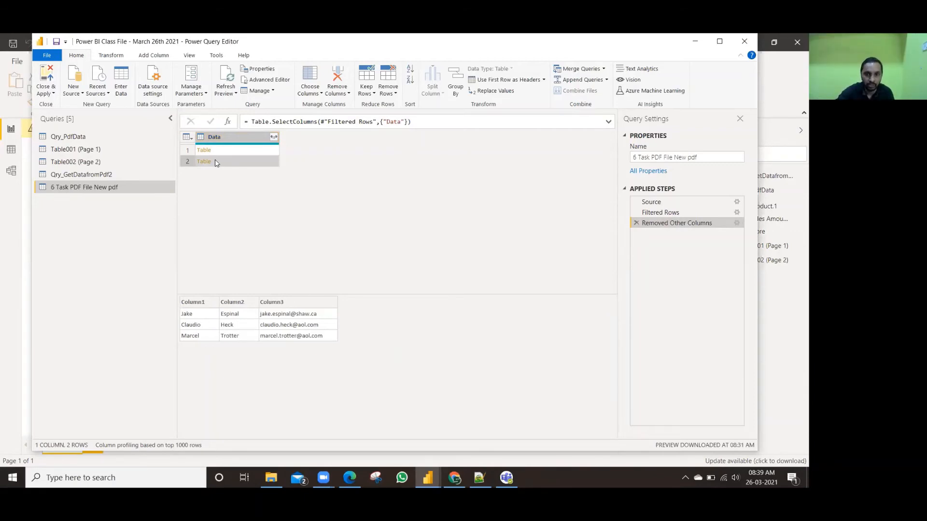
- Try expanding all columns of the nested Data tables with the original column name as prefix, and delete that expansion step
{"action": "left_click", "coordinate": [274, 139]}
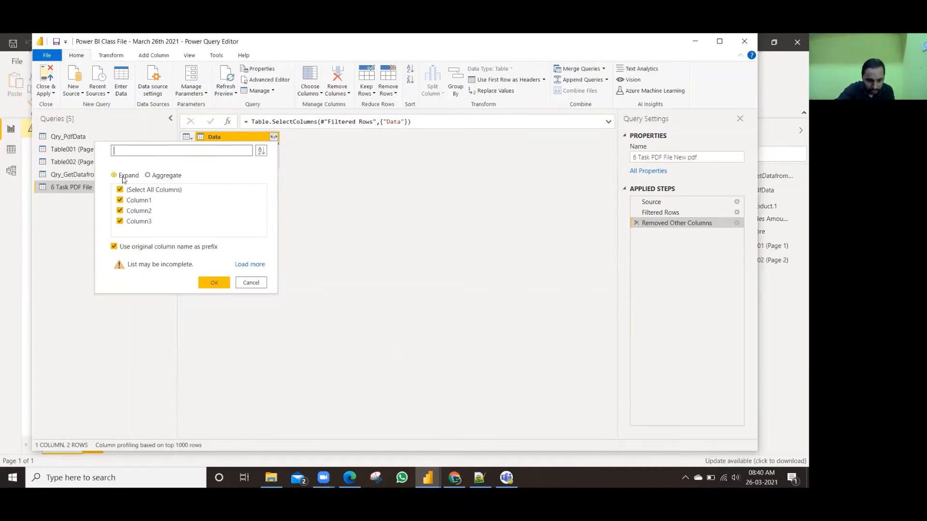
{"action": "left_click", "coordinate": [224, 286]}
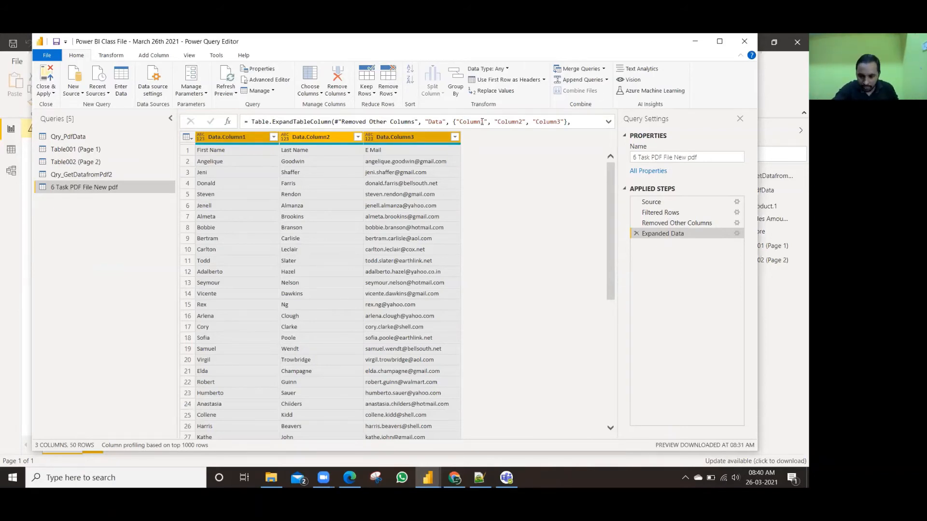
{"action": "left_click", "coordinate": [637, 234]}
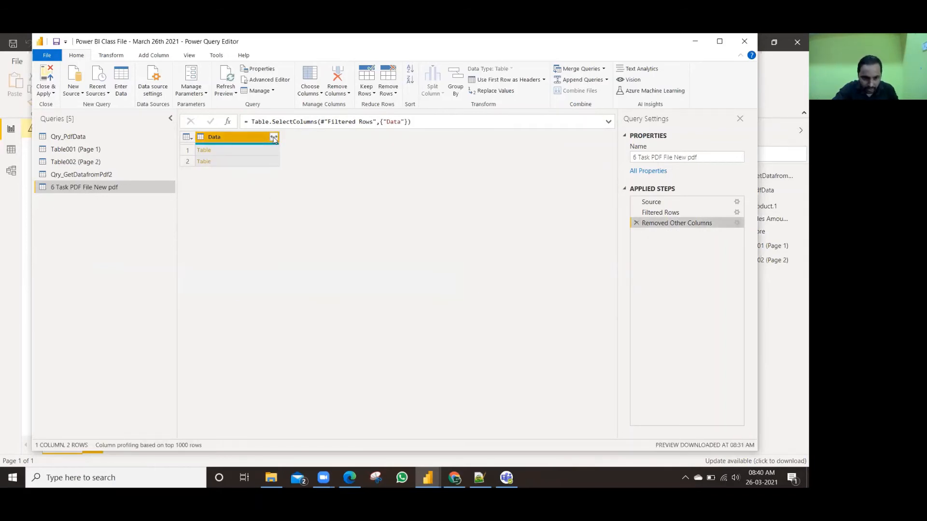
- Expand Column1, Column2 and Column3 from the Data column without the original column name as prefix, and look through the combined rows
{"action": "left_click", "coordinate": [273, 138]}
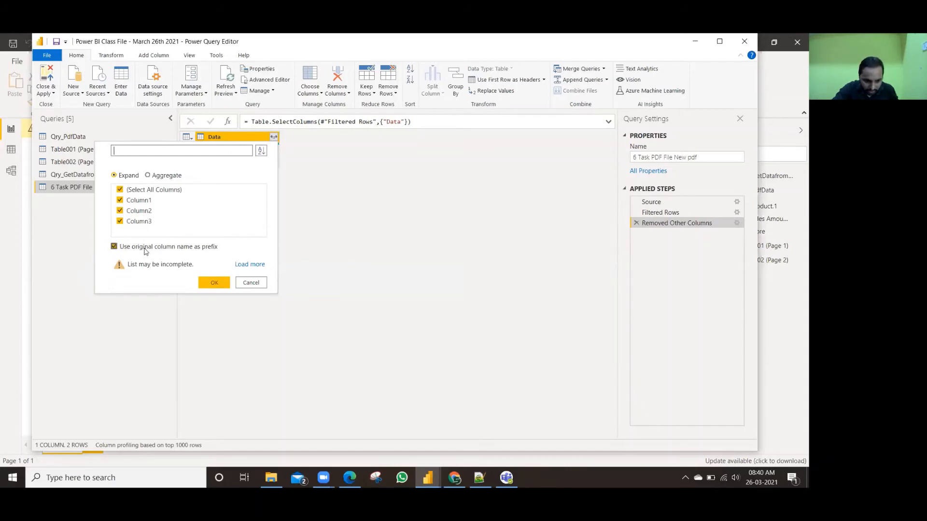
{"action": "left_click", "coordinate": [115, 247]}
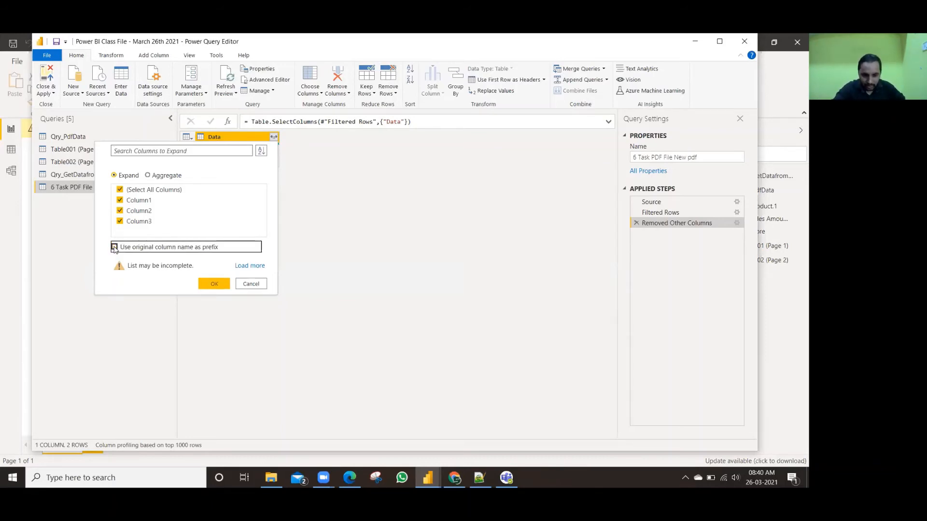
{"action": "left_click", "coordinate": [214, 284]}
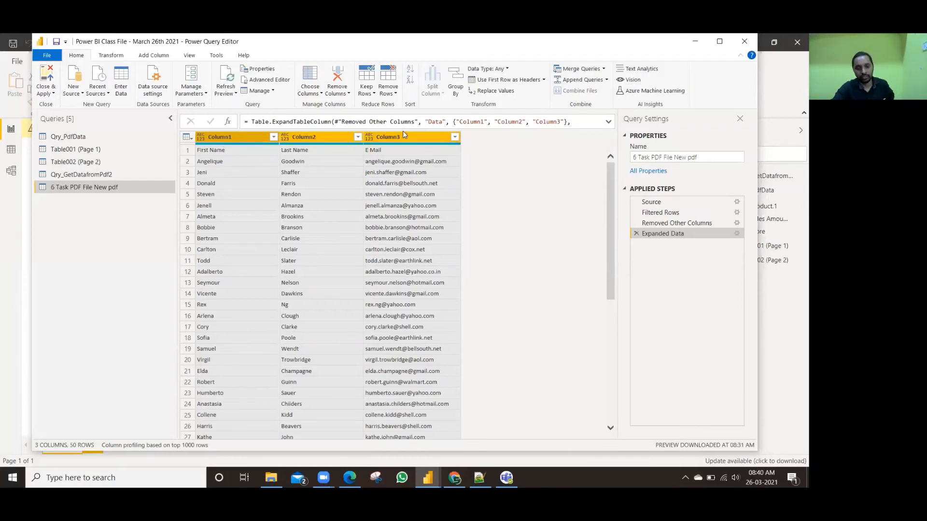
{"action": "scroll", "coordinate": [255, 191], "scroll_direction": "down", "scroll_amount": 8}
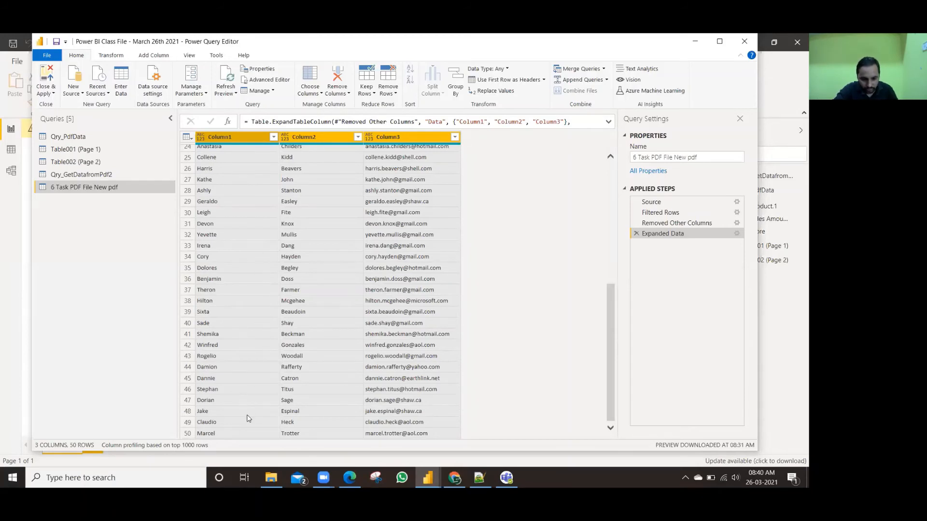
{"action": "scroll", "coordinate": [247, 418], "scroll_direction": "up", "scroll_amount": 8}
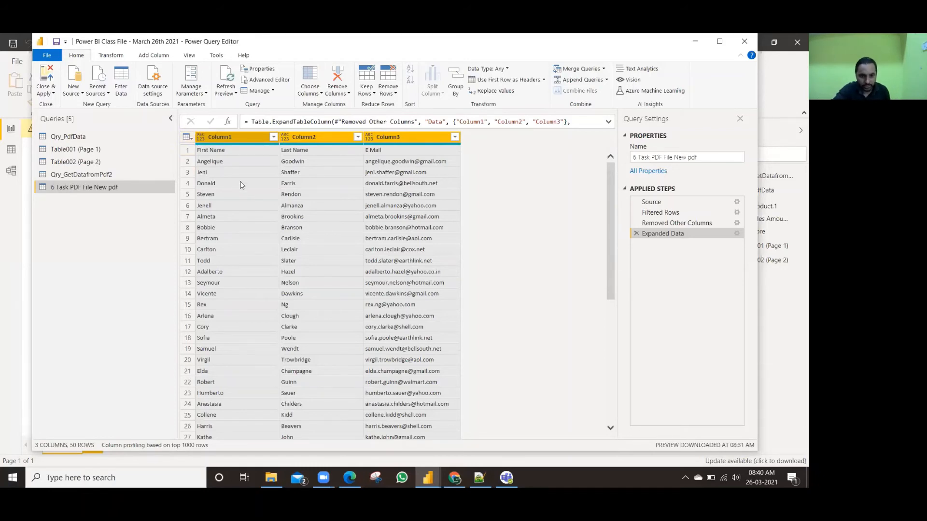
- Promote the first row of the combined table, containing First Name, Last Name and E Mail, to column headers
{"action": "left_click", "coordinate": [188, 138]}
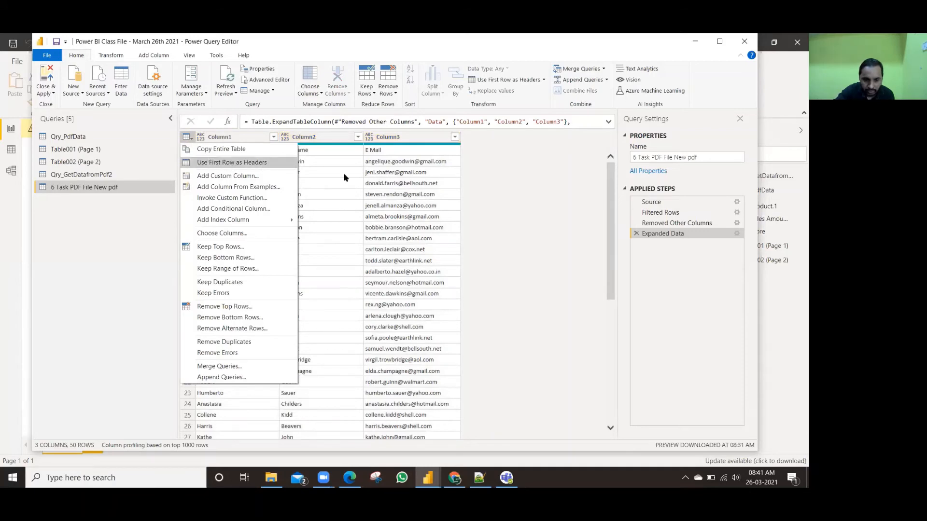
{"action": "left_click", "coordinate": [346, 175]}
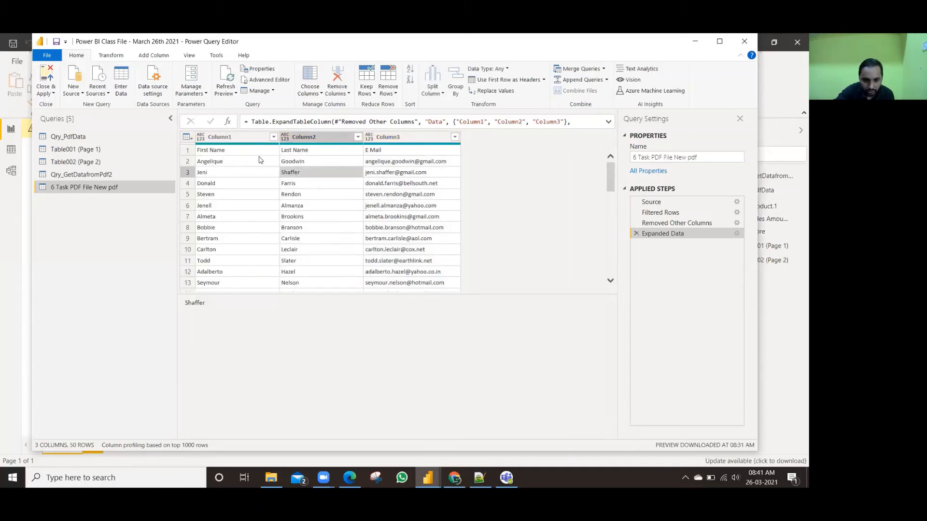
{"action": "left_click", "coordinate": [188, 151]}
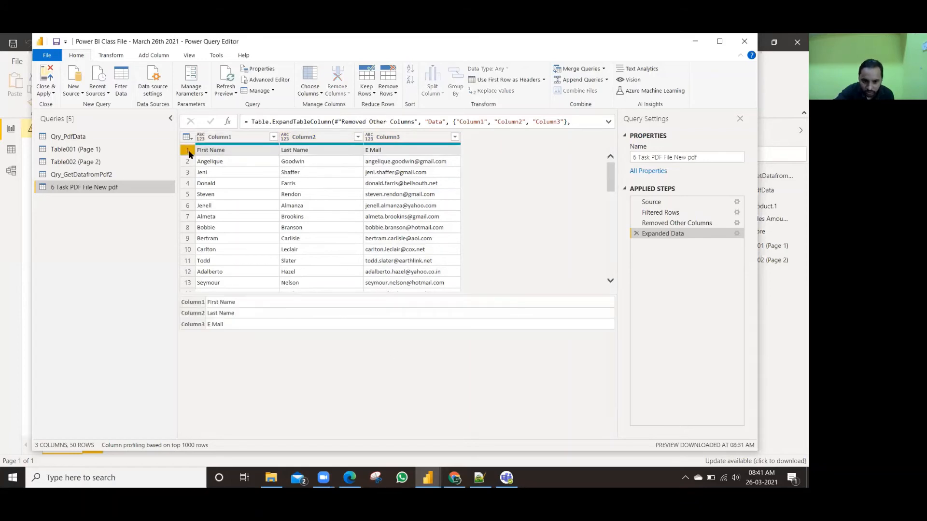
{"action": "left_click", "coordinate": [227, 165]}
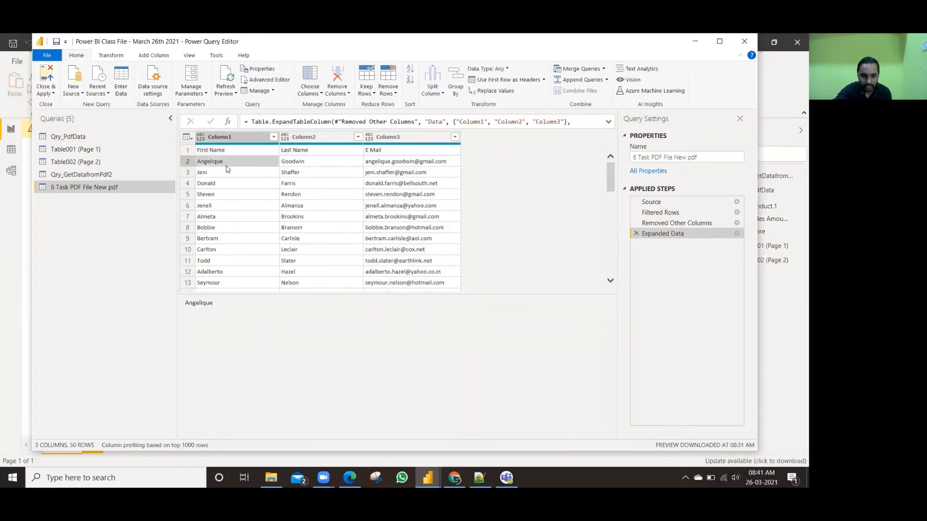
{"action": "left_click", "coordinate": [187, 137]}
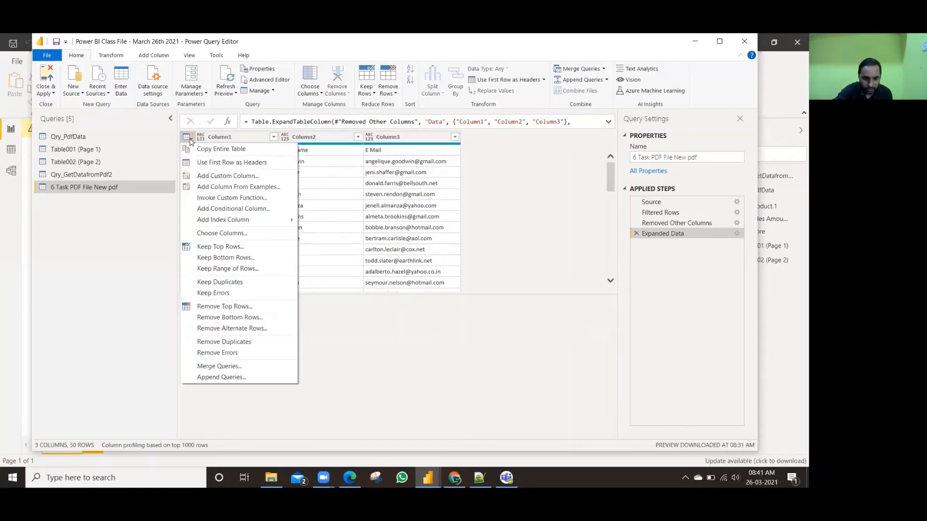
{"action": "left_click", "coordinate": [243, 162]}
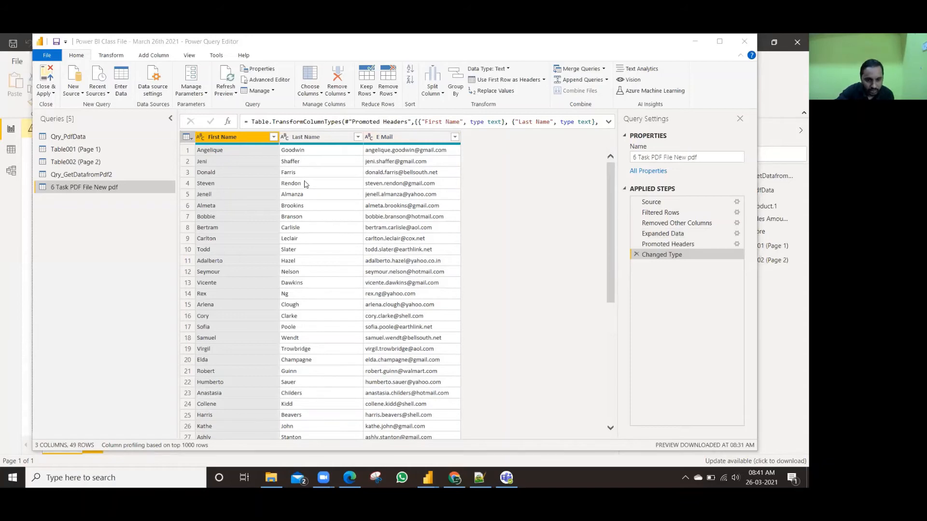
- Apply the query changes to the data model and close the Power Query Editor
{"action": "left_click", "coordinate": [48, 92]}
{"action": "left_click", "coordinate": [288, 186]}
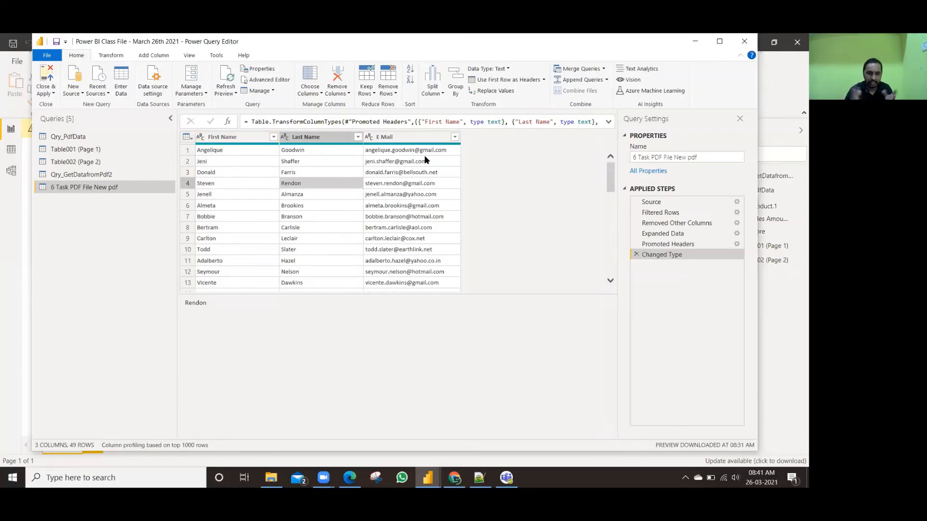
{"action": "left_click", "coordinate": [51, 94]}
{"action": "left_click", "coordinate": [59, 127]}
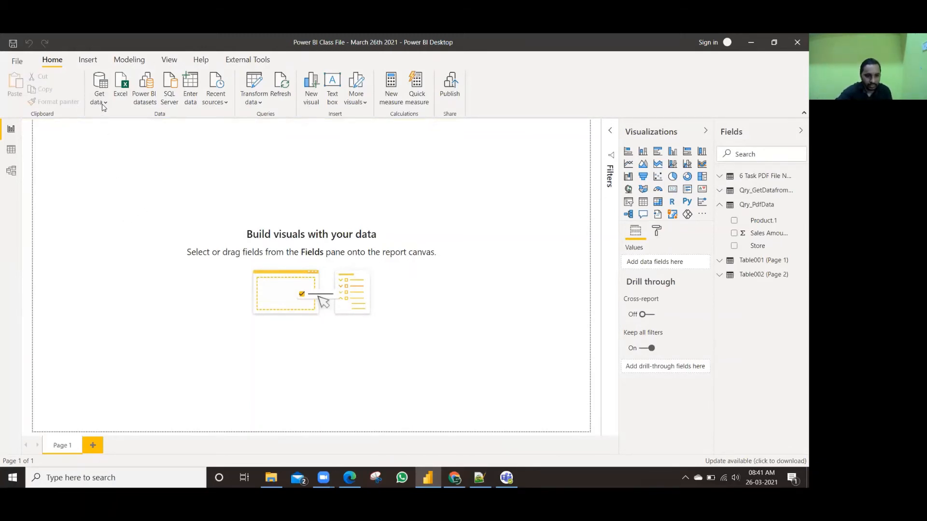
{"action": "left_click", "coordinate": [103, 107]}
{"action": "left_click", "coordinate": [314, 189]}
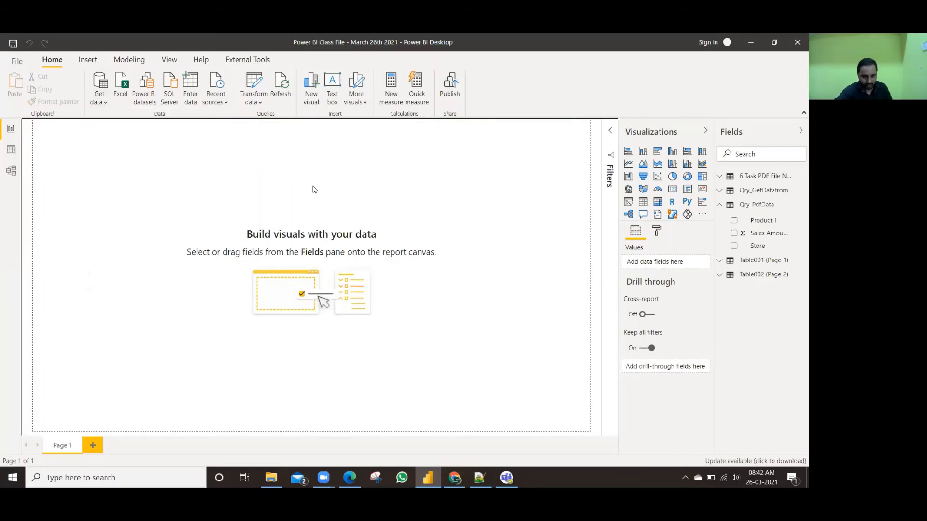
- Open 7 Unique List.xlsx from the Raw Data Files folder in Excel and examine its Snacks column for repeated entries and differing letter case
{"action": "key", "text": "alt+Tab"}
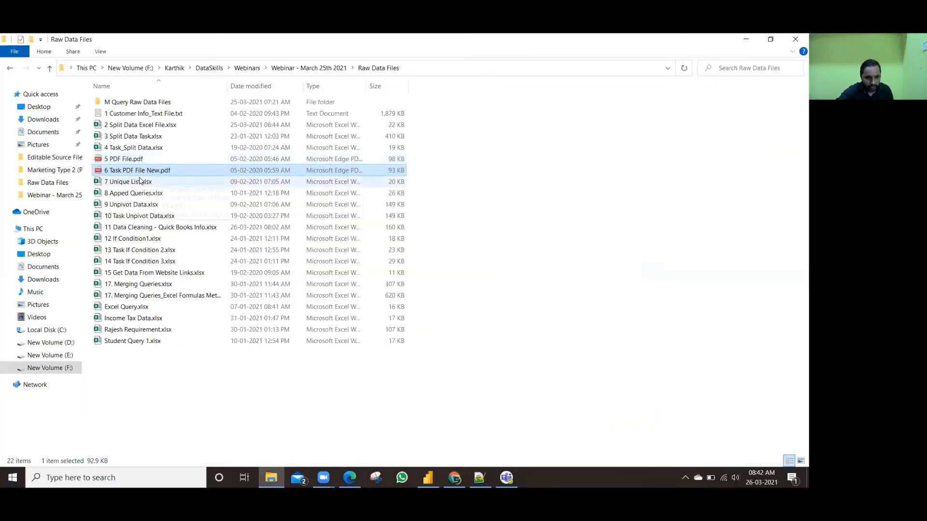
{"action": "double_click", "coordinate": [156, 183]}
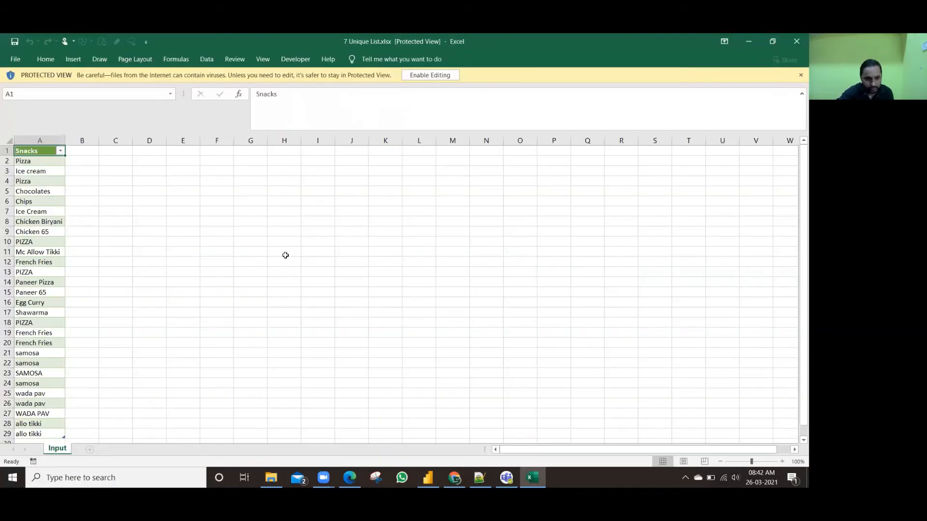
{"action": "left_click_drag", "start_coordinate": [34, 161], "coordinate": [28, 415]}
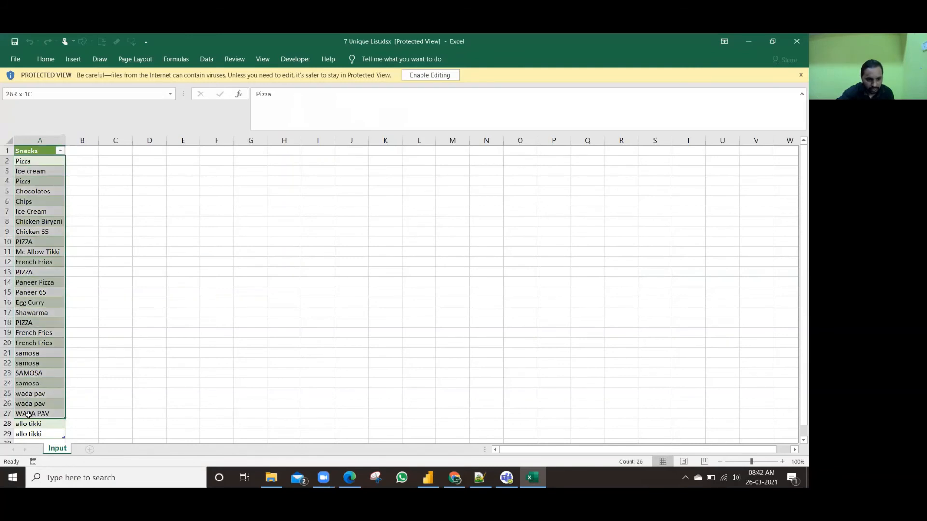
{"action": "left_click", "coordinate": [28, 323]}
{"action": "scroll", "coordinate": [34, 311], "scroll_direction": "down", "scroll_amount": 3}
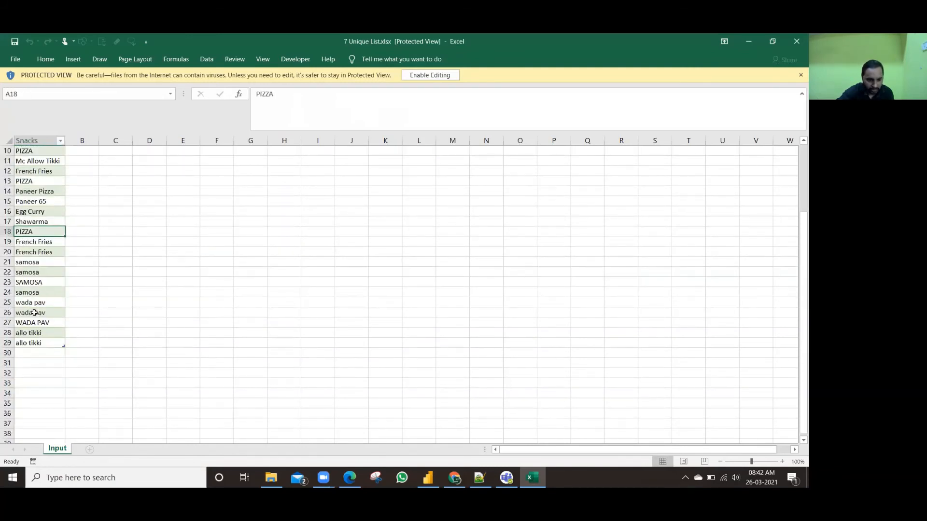
{"action": "scroll", "coordinate": [34, 313], "scroll_direction": "up", "scroll_amount": 3}
{"action": "left_click", "coordinate": [28, 162]}
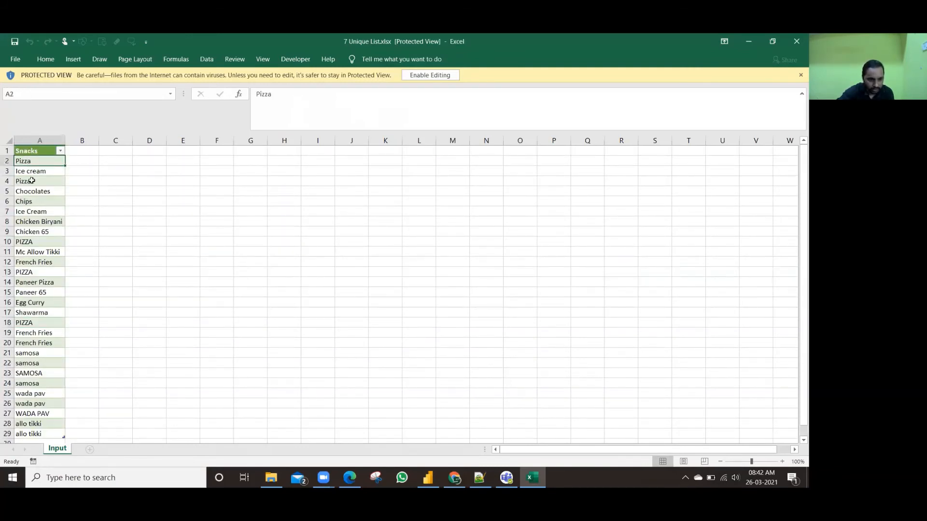
{"action": "left_click", "coordinate": [32, 181]}
{"action": "left_click", "coordinate": [22, 239]}
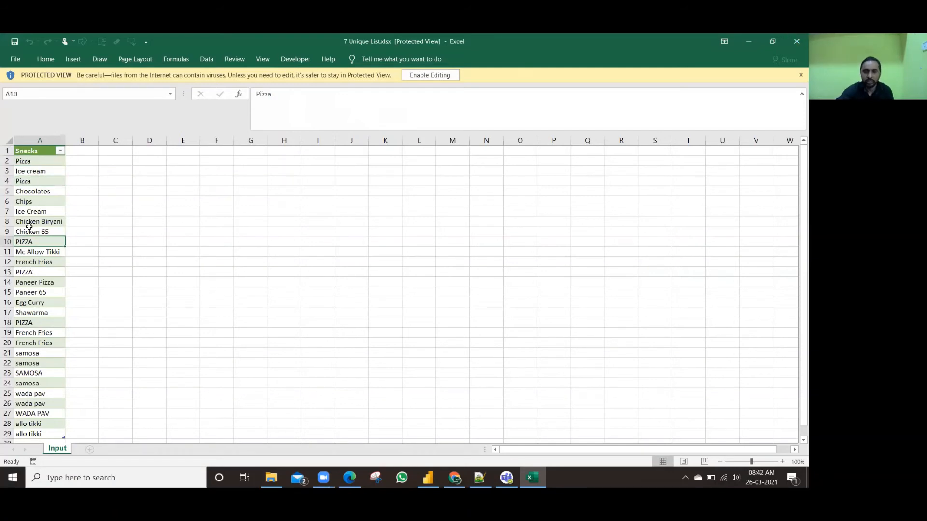
{"action": "left_click", "coordinate": [797, 41]}
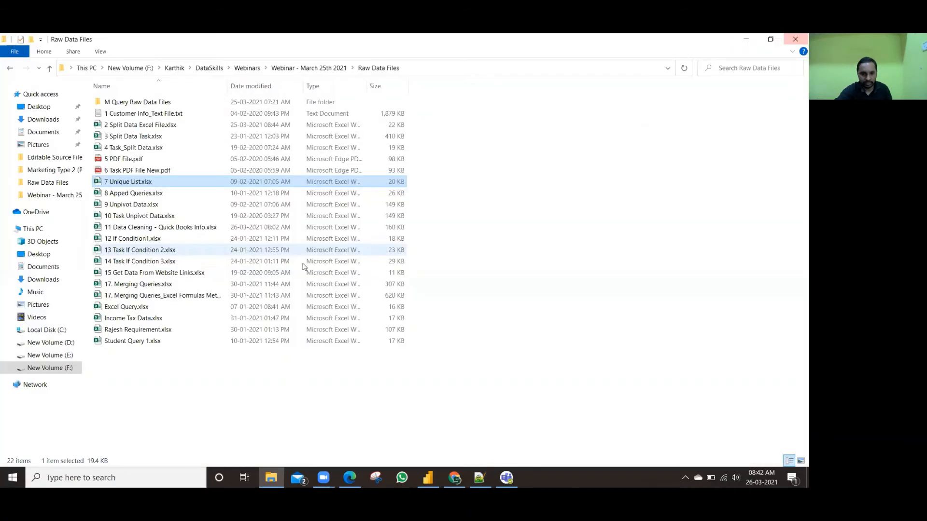
- Switch back to Power BI Desktop and connect to the Excel workbook 7 Unique List.xlsx as a new data source
{"action": "left_click", "coordinate": [428, 478]}
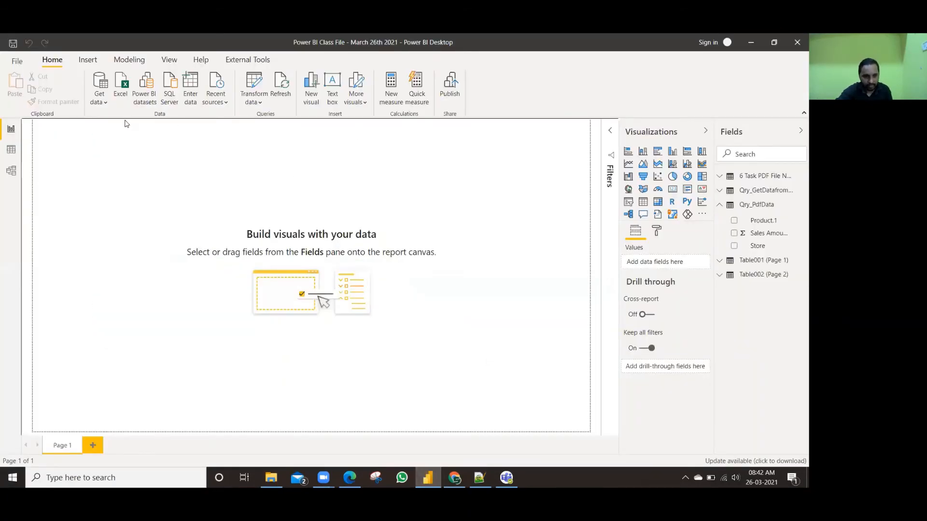
{"action": "left_click", "coordinate": [125, 92]}
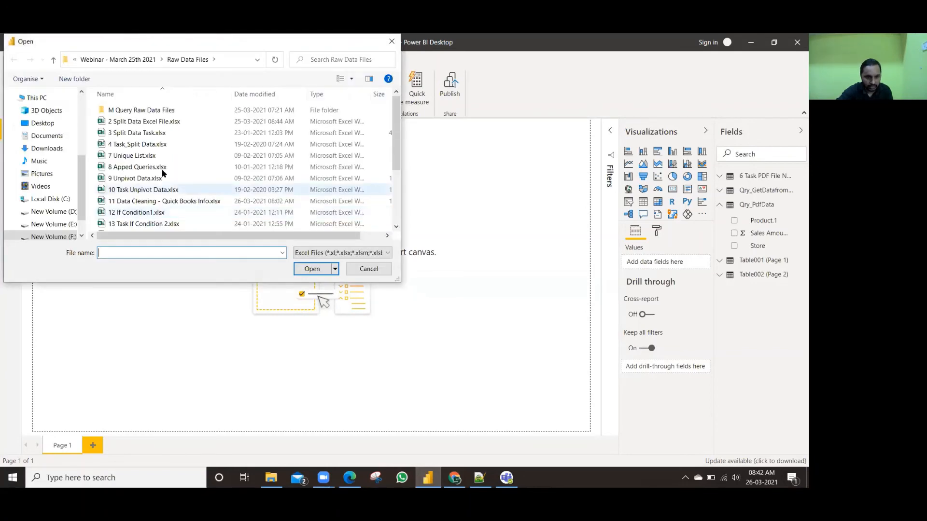
{"action": "left_click", "coordinate": [145, 155]}
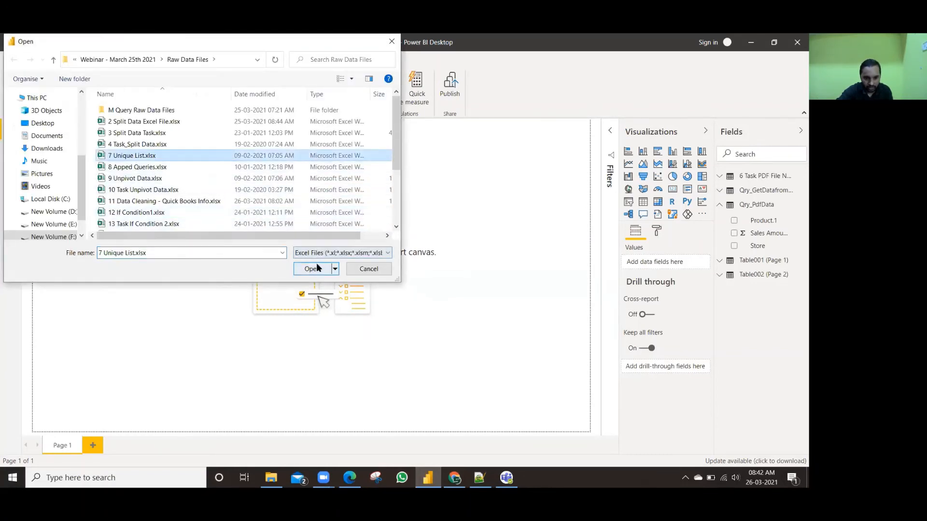
{"action": "left_click", "coordinate": [313, 268]}
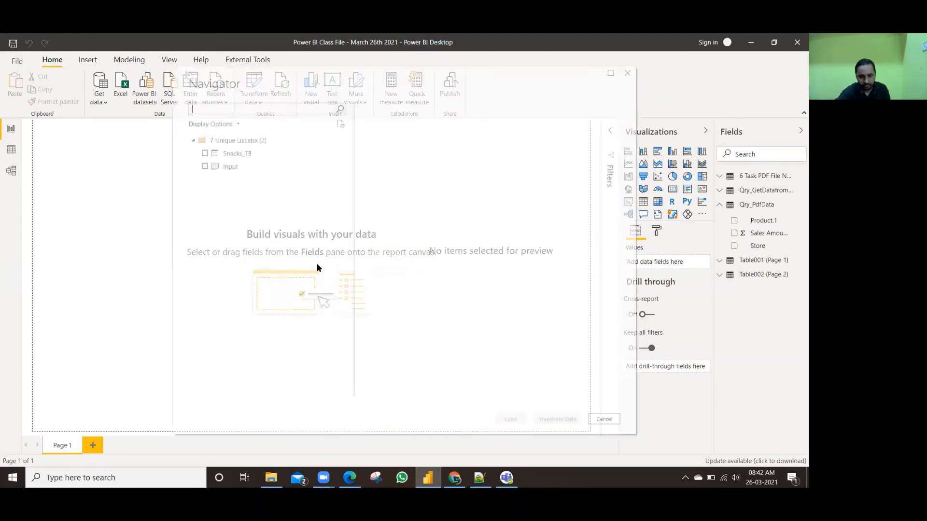
- Compare the previews of Input and Snacks_TB, select only the Snacks_TB table and open it for transformation in Power Query
{"action": "left_click", "coordinate": [235, 167]}
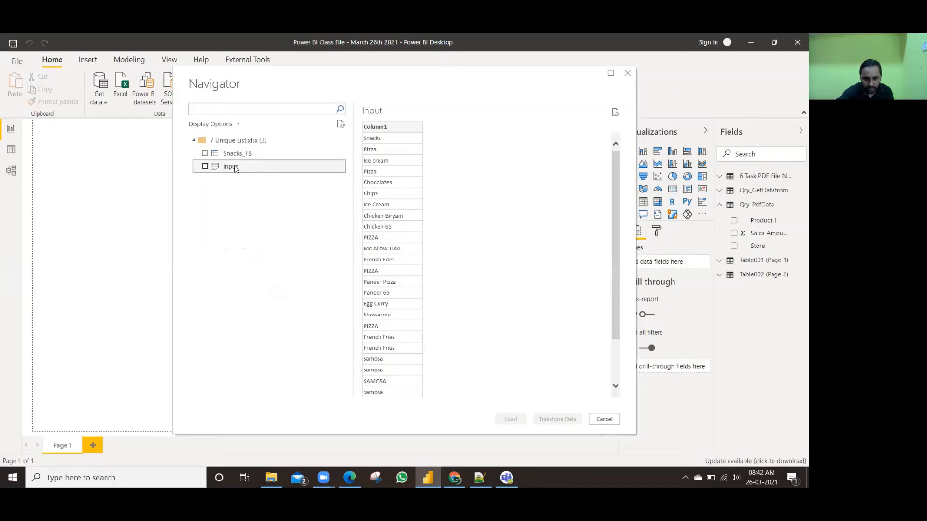
{"action": "left_click", "coordinate": [238, 154]}
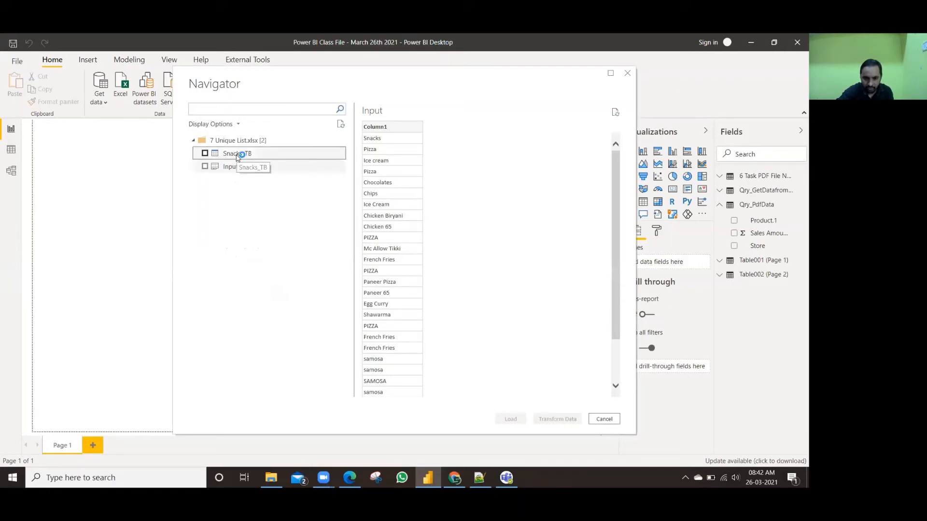
{"action": "left_click", "coordinate": [205, 153]}
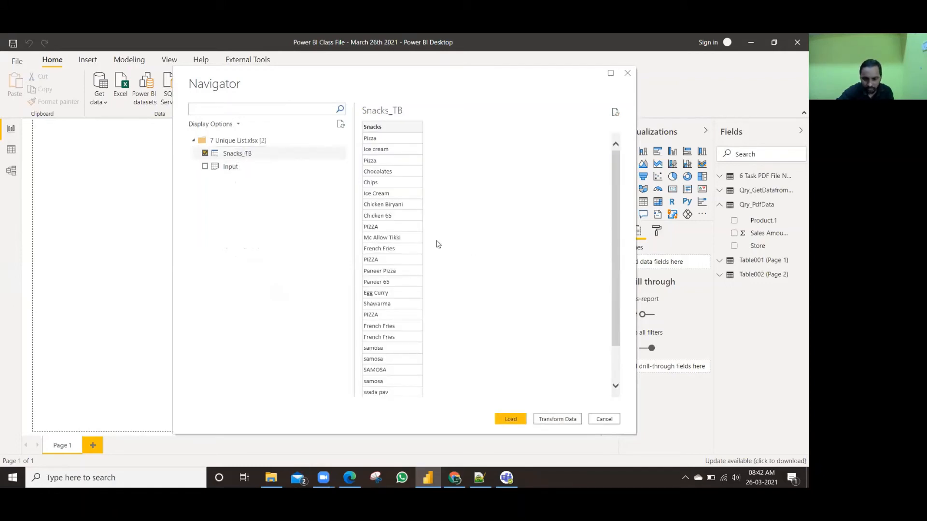
{"action": "left_click", "coordinate": [555, 420]}
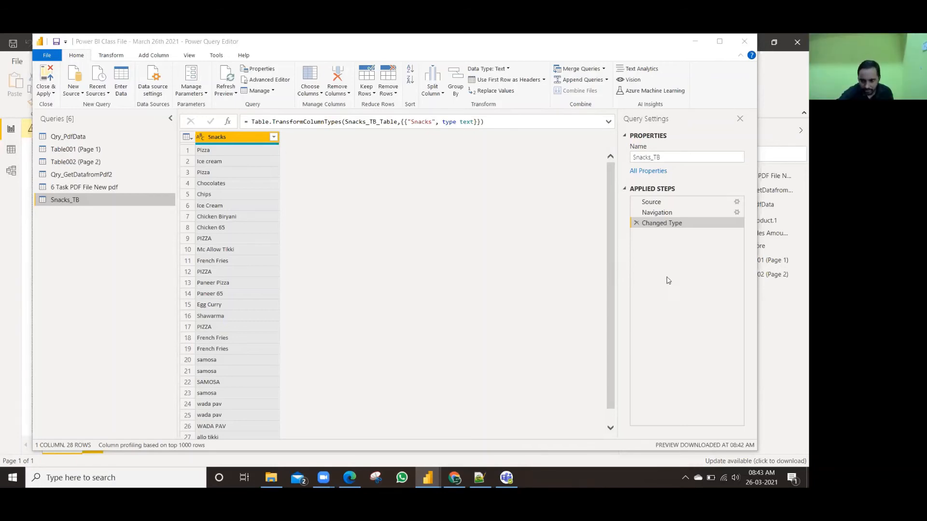
- Try duplicating the Snacks column, and remove the Duplicated Column step from the query again
{"action": "left_click", "coordinate": [237, 141]}
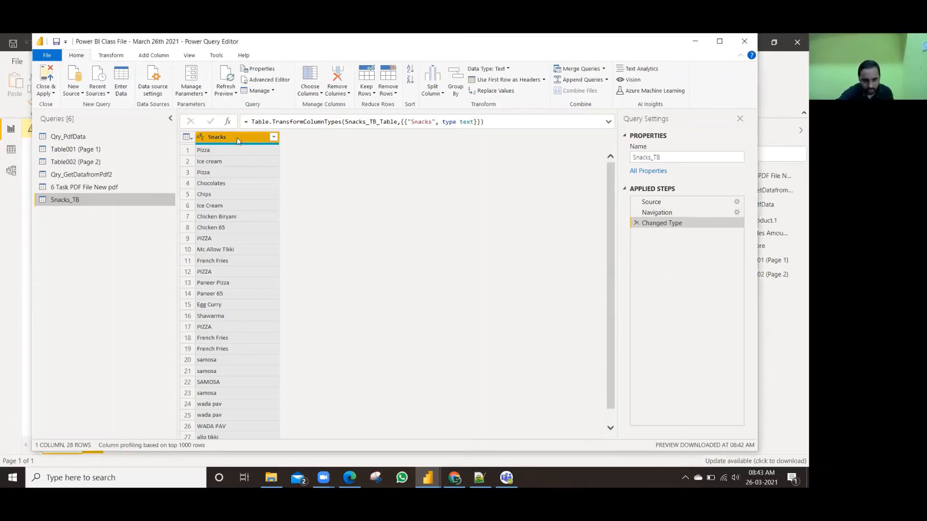
{"action": "right_click", "coordinate": [237, 141]}
{"action": "left_click", "coordinate": [271, 177]}
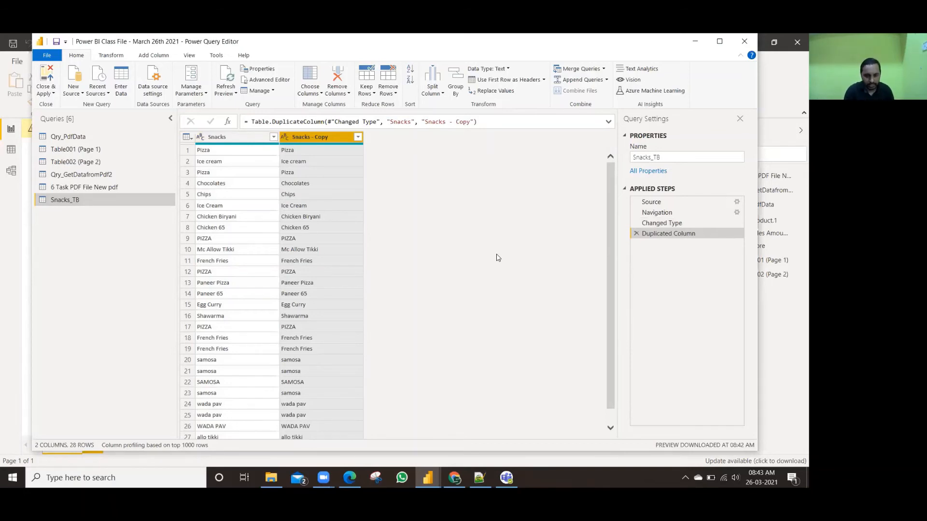
{"action": "left_click", "coordinate": [636, 234]}
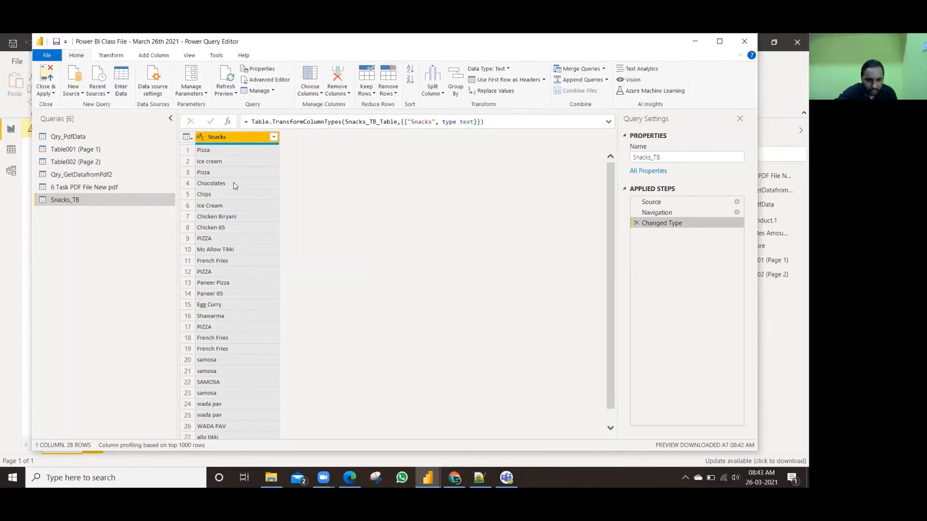
{"action": "left_click", "coordinate": [217, 153]}
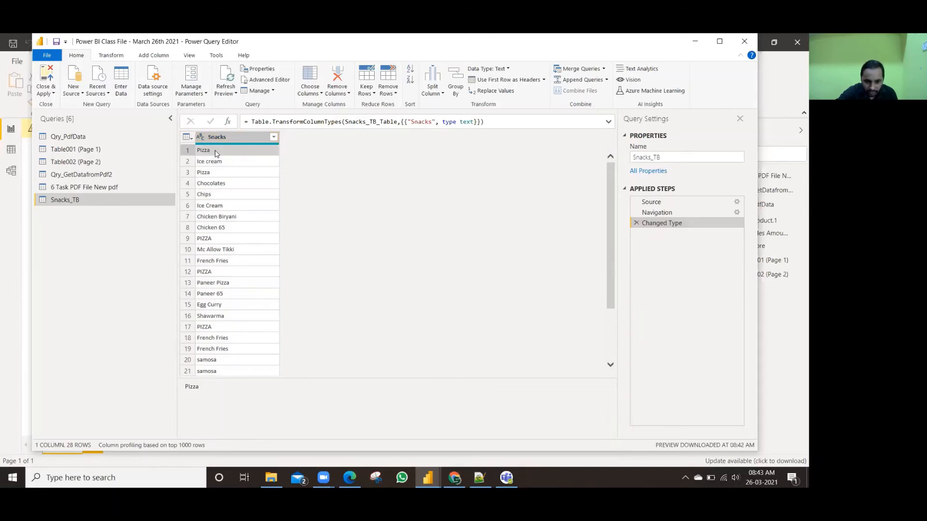
{"action": "left_click", "coordinate": [225, 177]}
{"action": "left_click", "coordinate": [224, 198]}
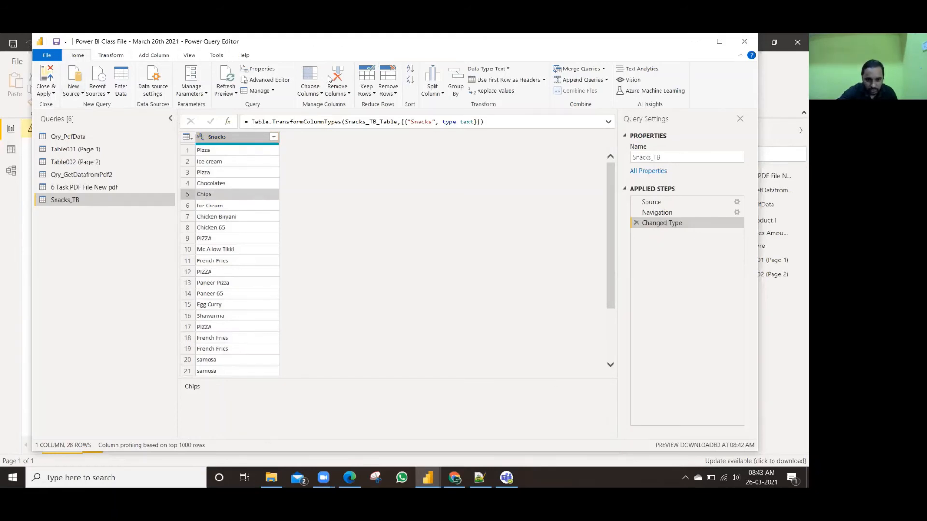
{"action": "left_click", "coordinate": [235, 138]}
{"action": "right_click", "coordinate": [237, 139]}
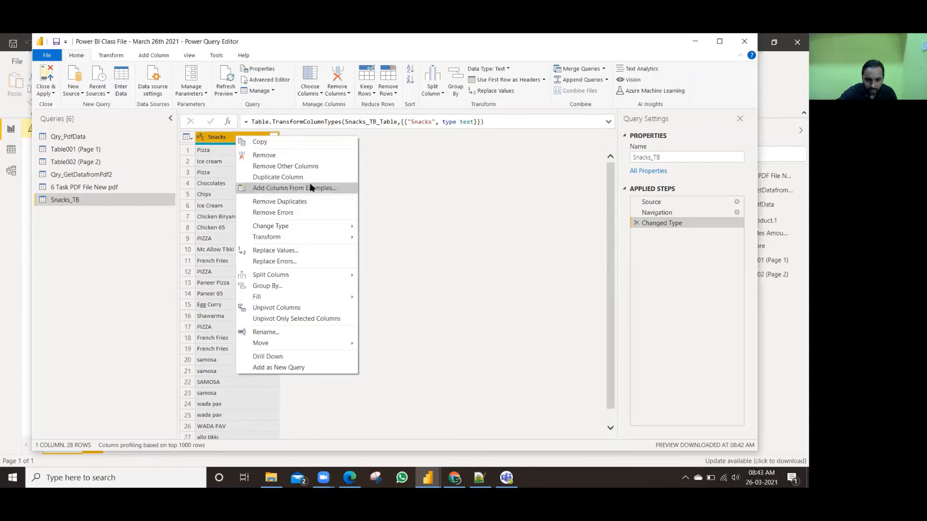
{"action": "left_click", "coordinate": [436, 187]}
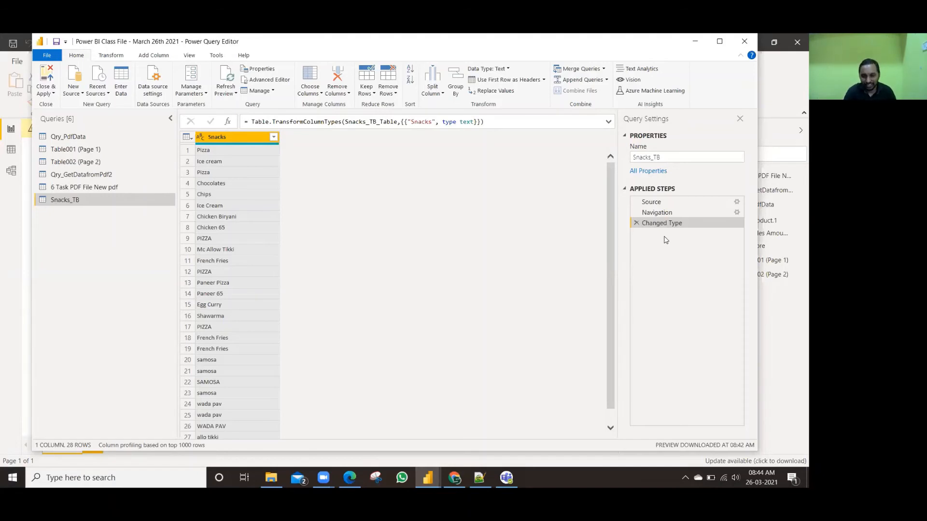
- Delete the Changed Type step from the Snacks_TB query
{"action": "left_click", "coordinate": [636, 224]}
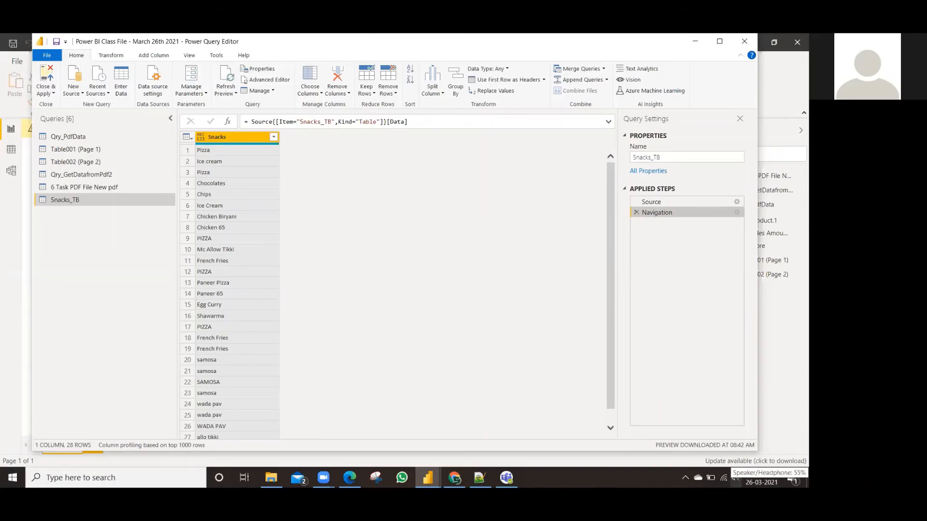
{"action": "left_click", "coordinate": [735, 478]}
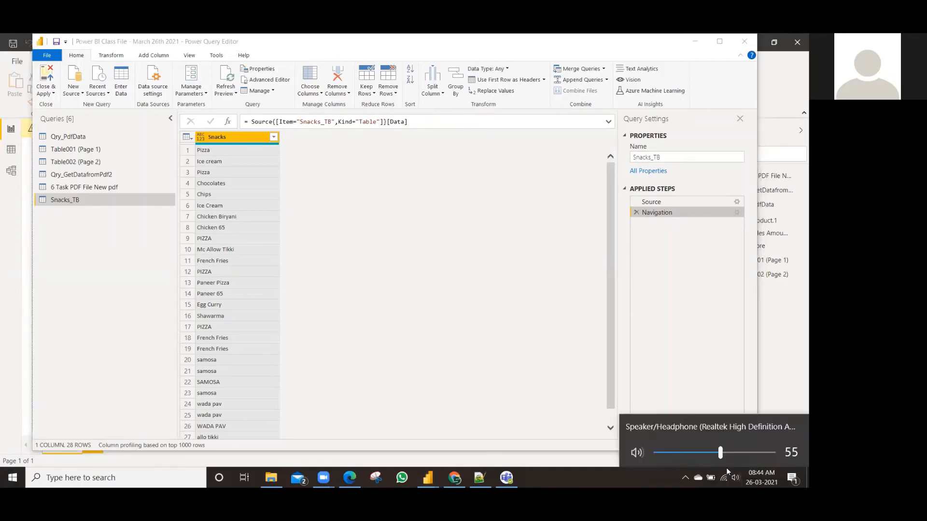
{"action": "scroll", "coordinate": [726, 468], "scroll_direction": "up", "scroll_amount": 9}
{"action": "key", "text": "Escape"}
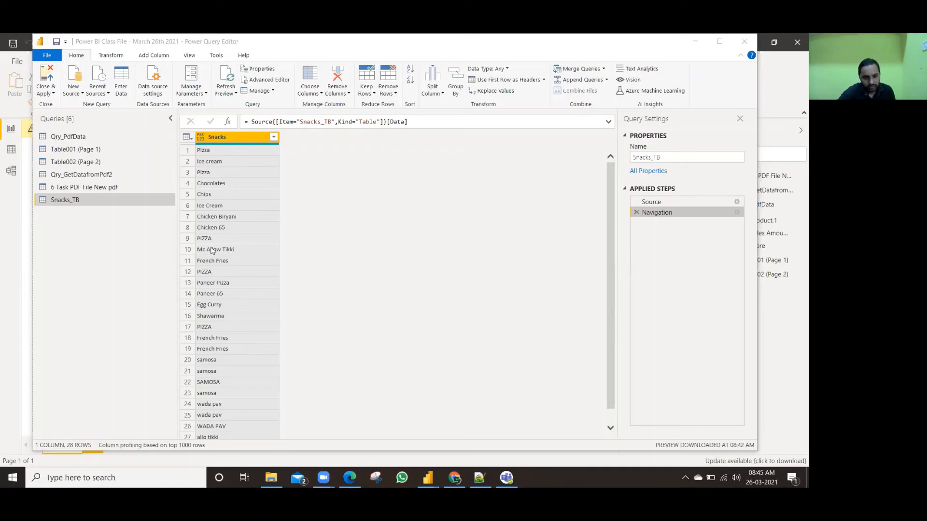
- Remove the duplicate entries from the Snacks column
{"action": "right_click", "coordinate": [229, 140]}
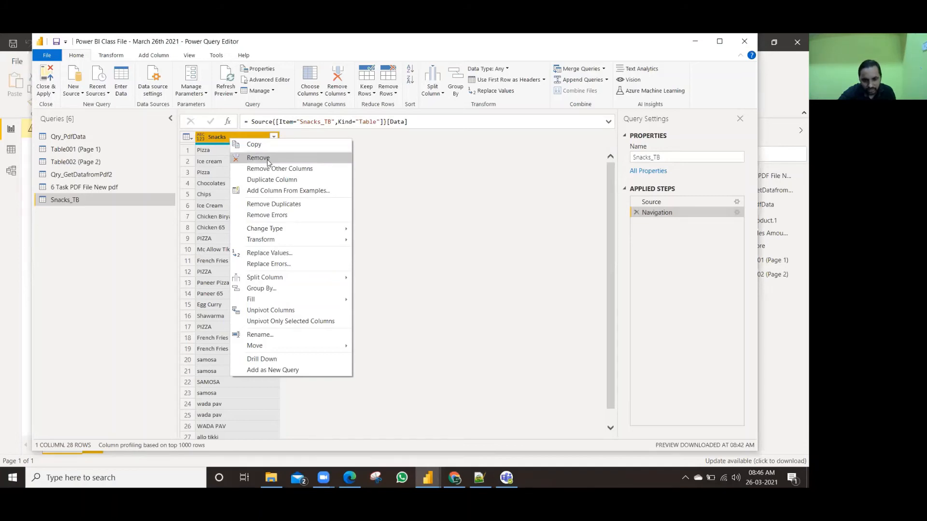
{"action": "left_click", "coordinate": [283, 208]}
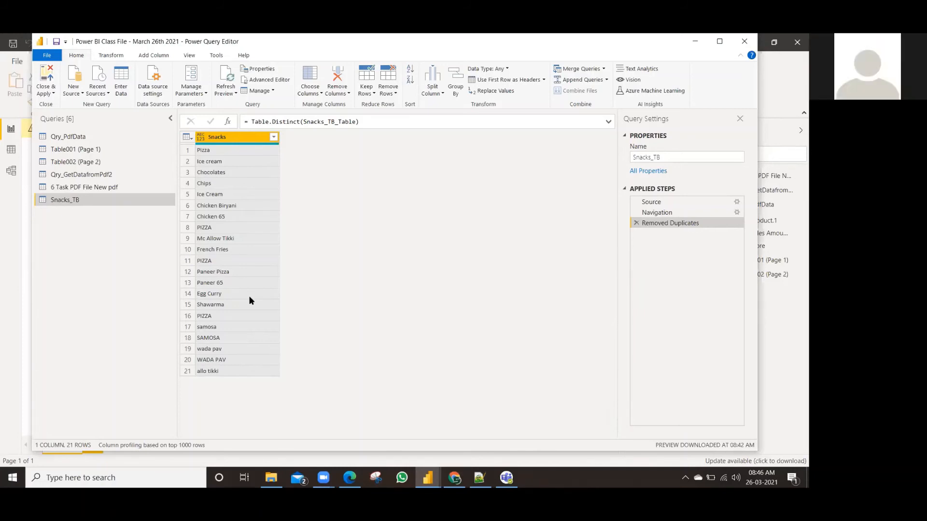
- Compare the remaining Pizza entries in the Snacks column for differences in letter case and hidden spaces
{"action": "left_click", "coordinate": [215, 152]}
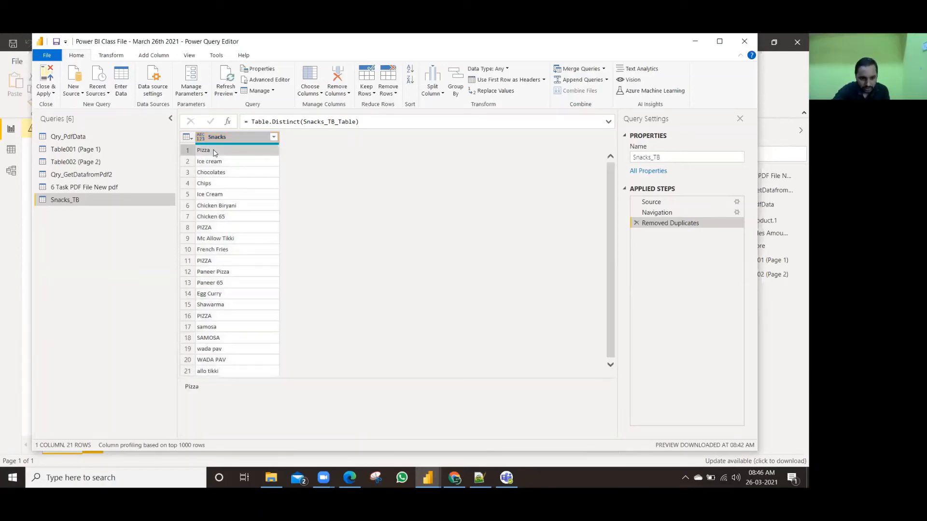
{"action": "left_click", "coordinate": [226, 229]}
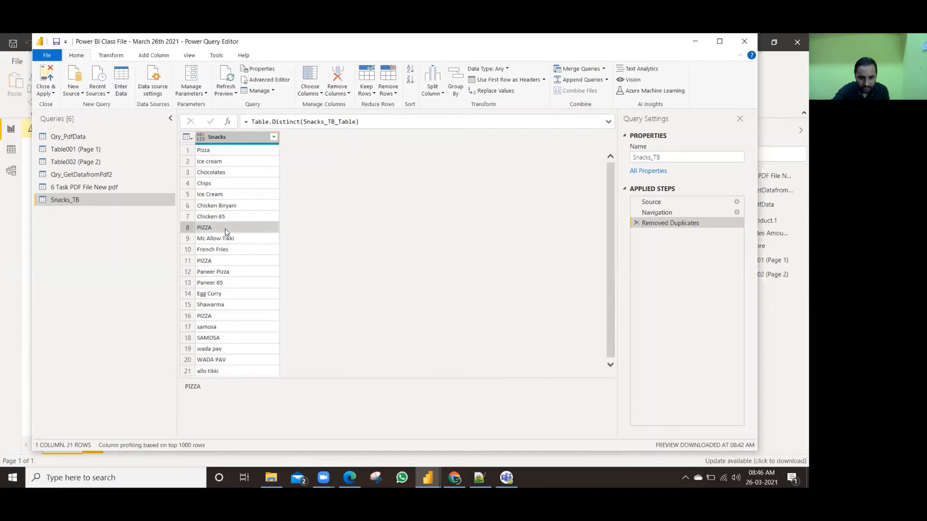
{"action": "left_click", "coordinate": [220, 154]}
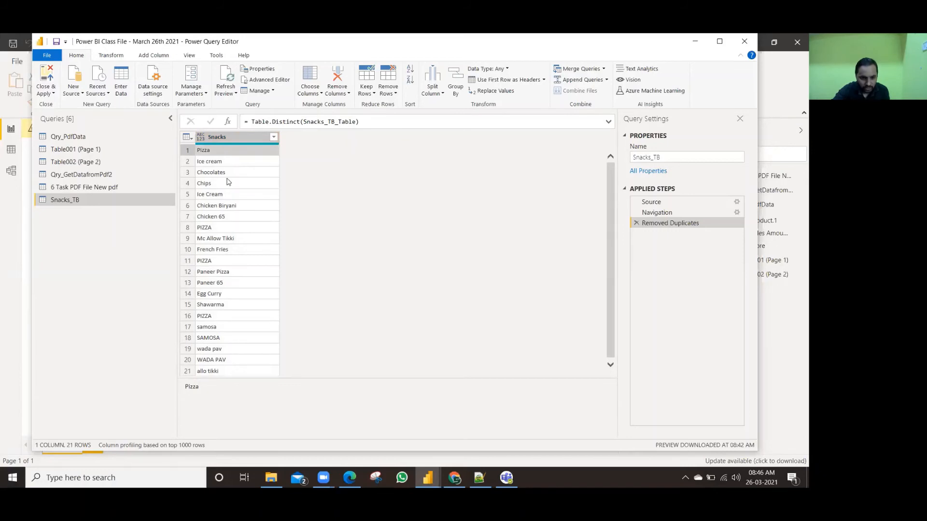
{"action": "left_click", "coordinate": [220, 229]}
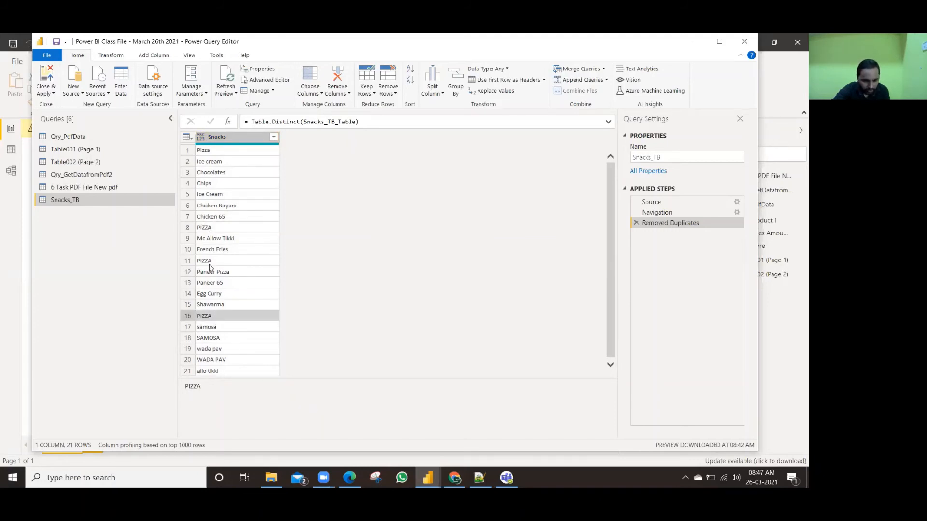
{"action": "left_click", "coordinate": [208, 229]}
{"action": "left_click", "coordinate": [207, 265]}
{"action": "left_click", "coordinate": [205, 317]}
{"action": "left_click", "coordinate": [211, 229]}
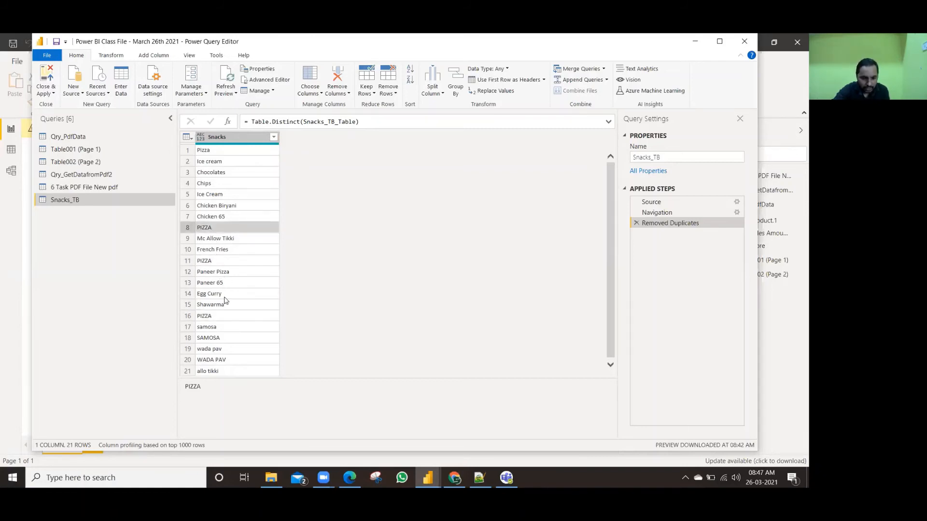
{"action": "left_click", "coordinate": [213, 261]}
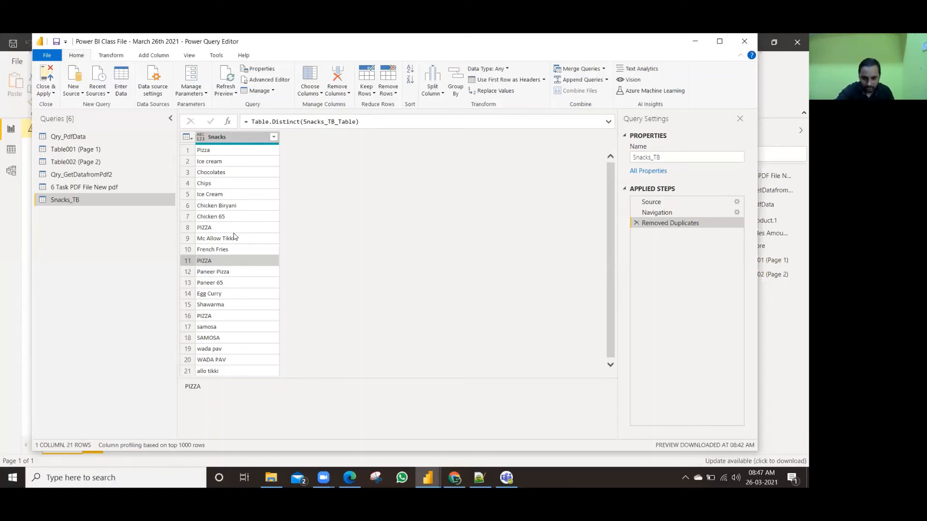
- Transform the Snacks column so that each word is capitalized
{"action": "left_click", "coordinate": [232, 137]}
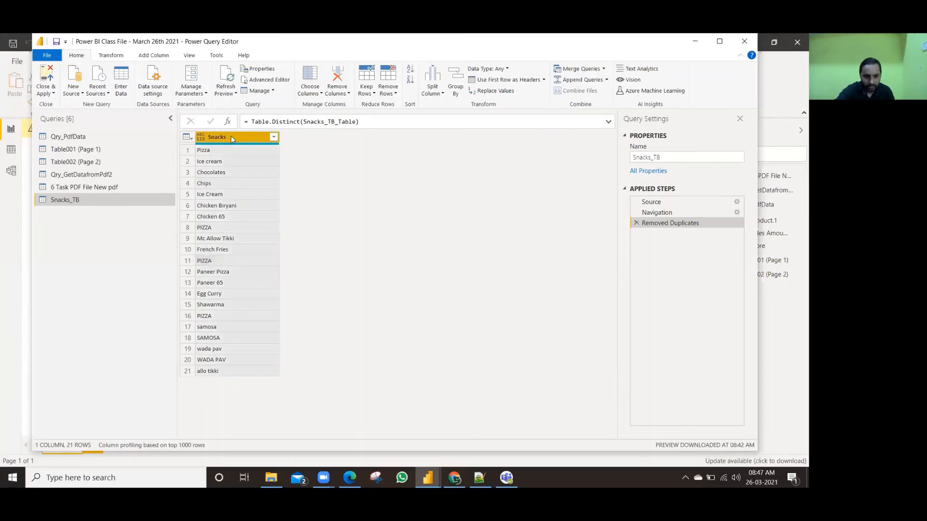
{"action": "right_click", "coordinate": [232, 138]}
{"action": "mouse_move", "coordinate": [274, 240]}
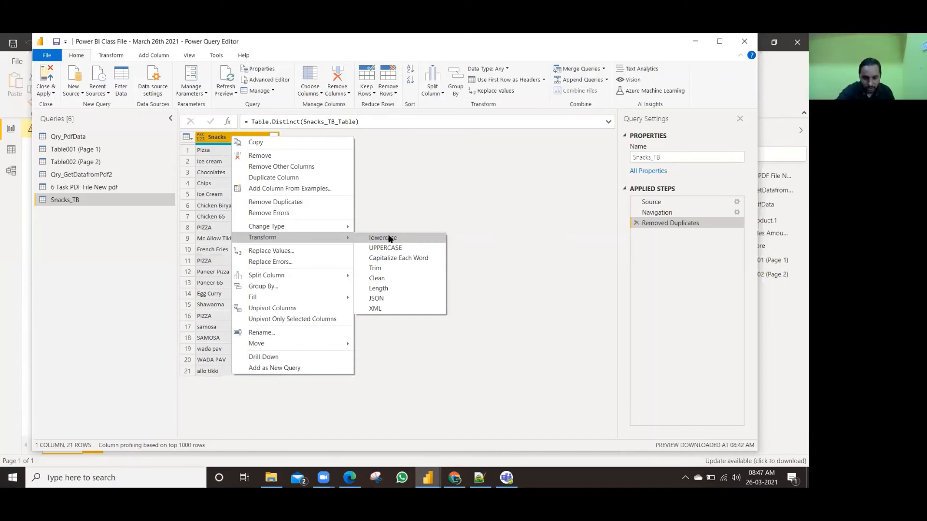
{"action": "left_click", "coordinate": [395, 260]}
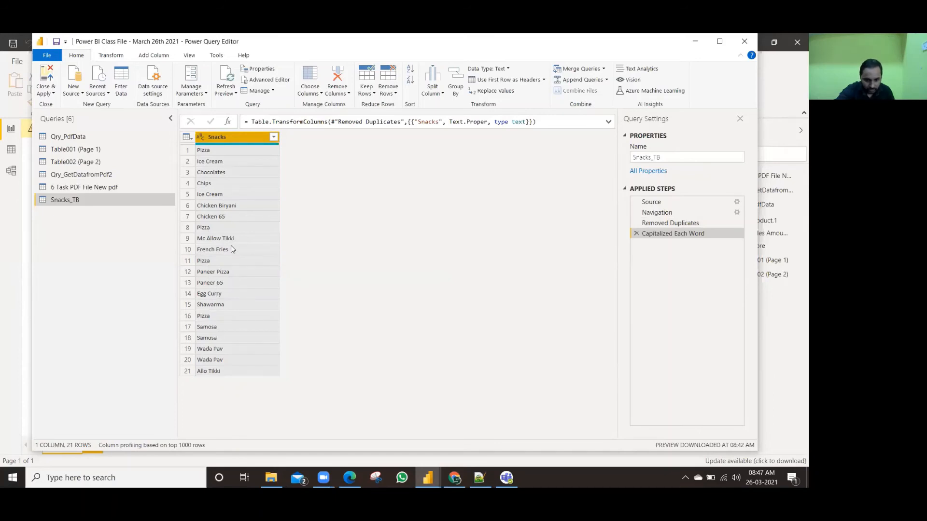
- Apply the Trim and Clean text transformations to the Snacks column
{"action": "right_click", "coordinate": [231, 138]}
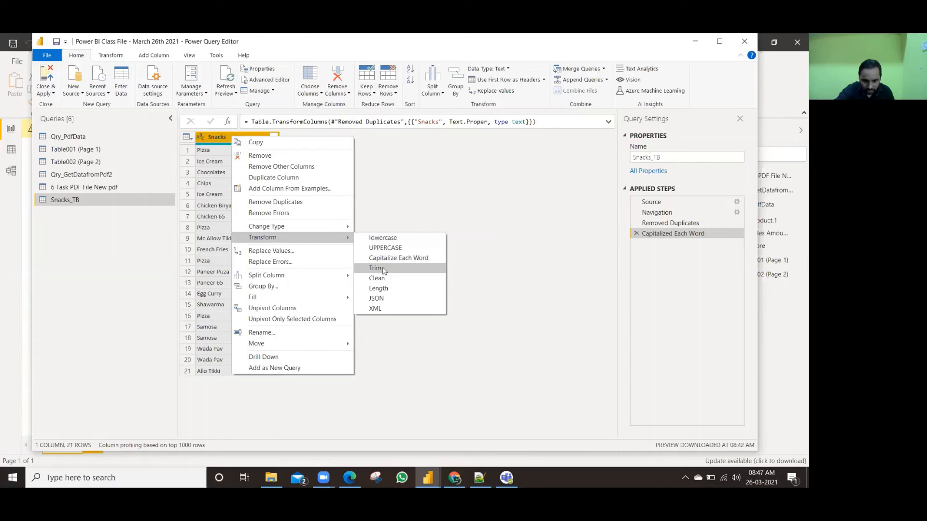
{"action": "left_click", "coordinate": [385, 271]}
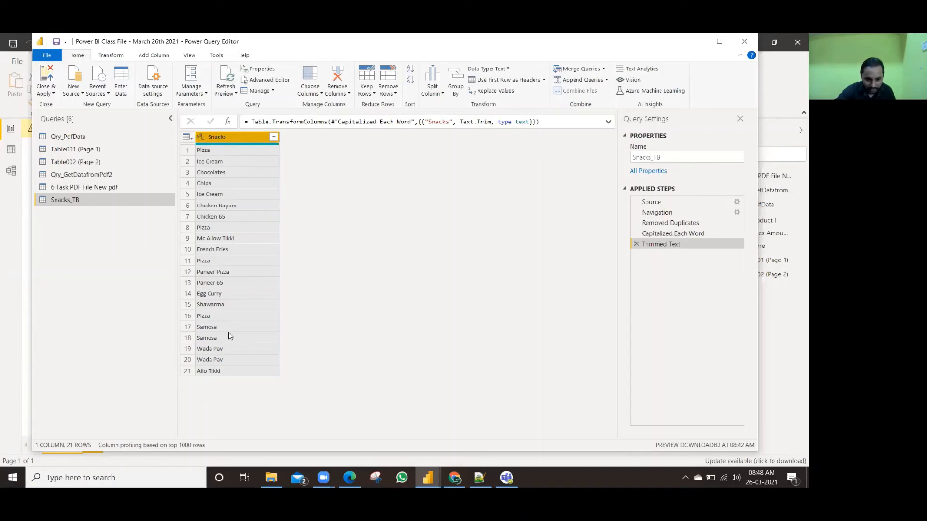
{"action": "right_click", "coordinate": [236, 139]}
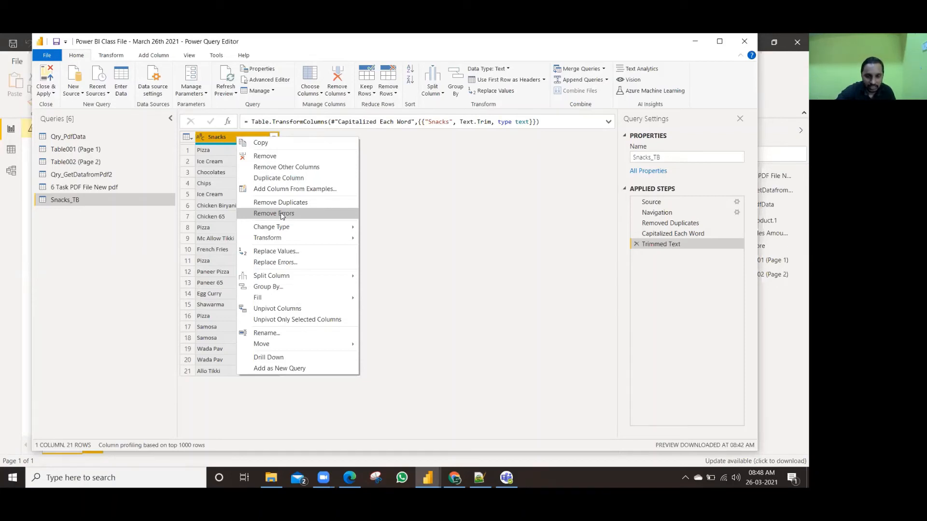
{"action": "mouse_move", "coordinate": [292, 240]}
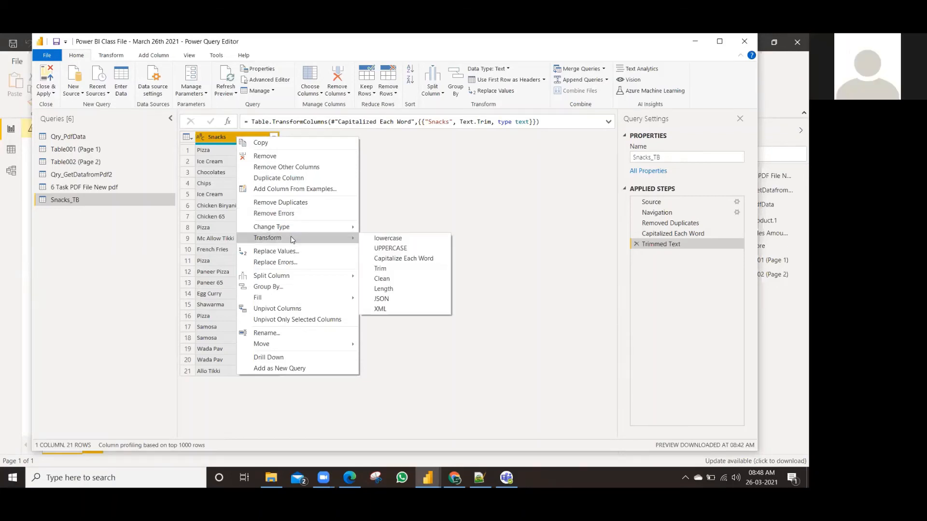
{"action": "left_click", "coordinate": [395, 278]}
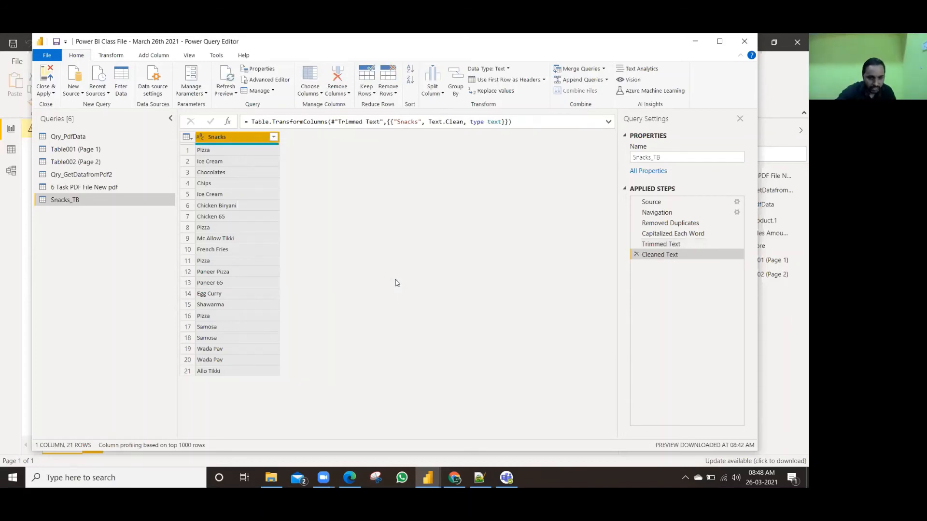
- Remove duplicates from the Snacks column once more, based on the cleaned text
{"action": "right_click", "coordinate": [230, 138]}
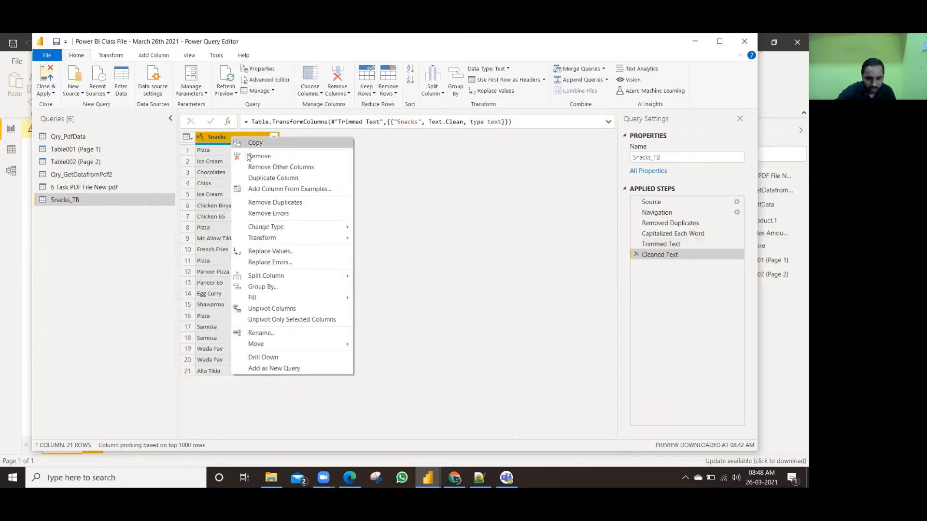
{"action": "left_click", "coordinate": [289, 204]}
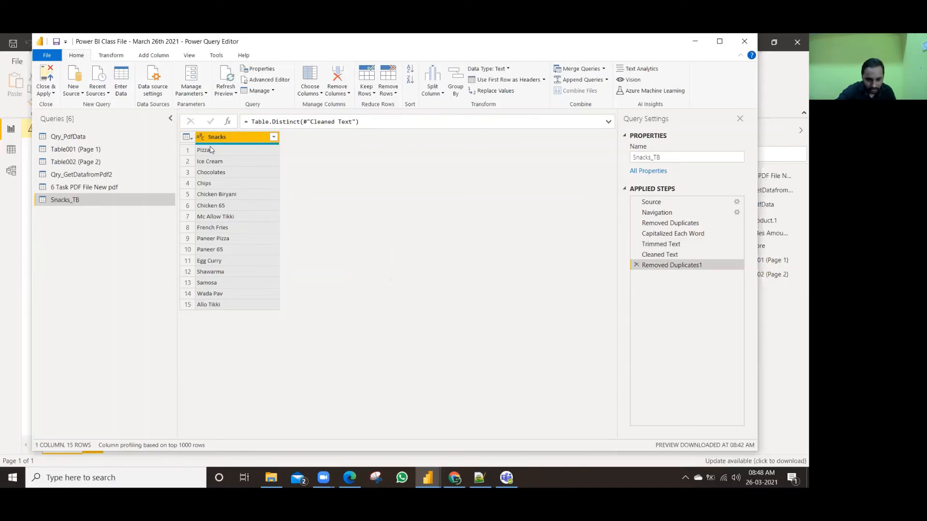
- Review the Snacks_TB query's applied steps in order, from Source through Removed Duplicates1, checking each one's effect on the list
{"action": "left_click", "coordinate": [663, 202]}
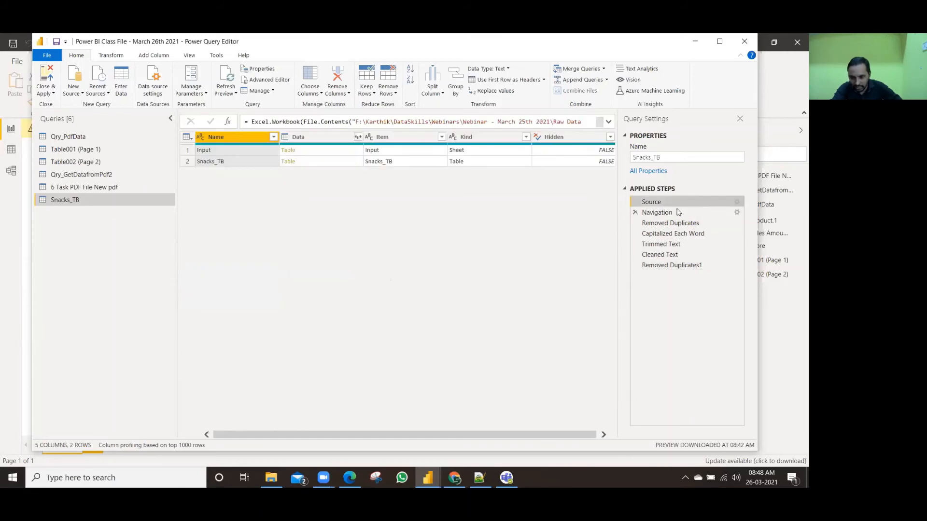
{"action": "left_click", "coordinate": [677, 213]}
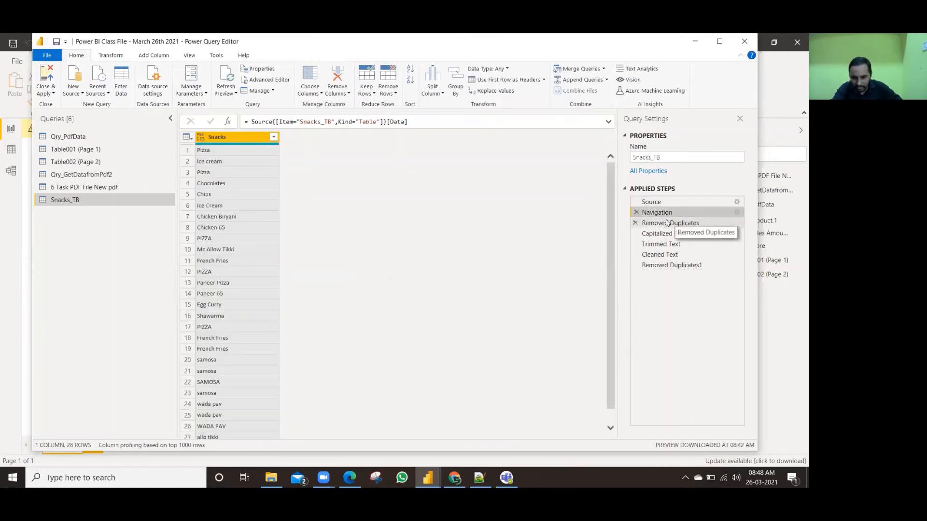
{"action": "left_click", "coordinate": [663, 223]}
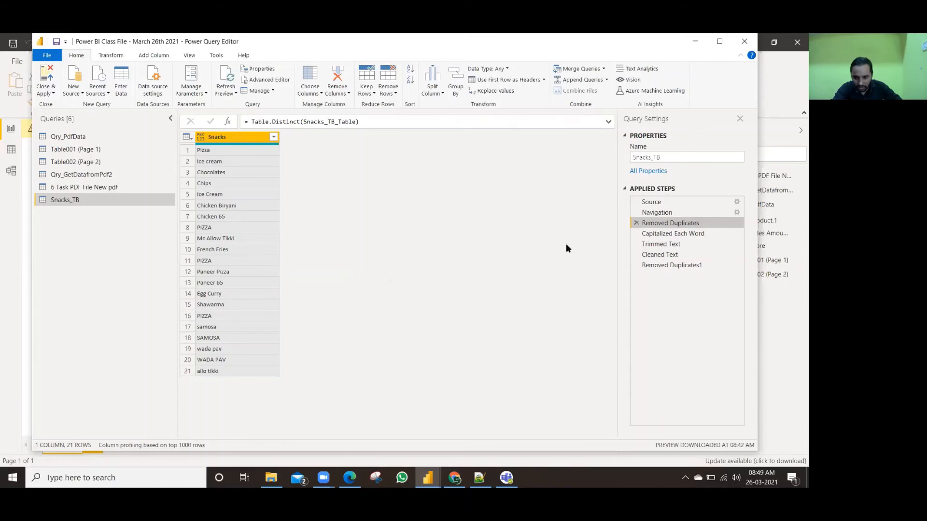
{"action": "left_click", "coordinate": [651, 234]}
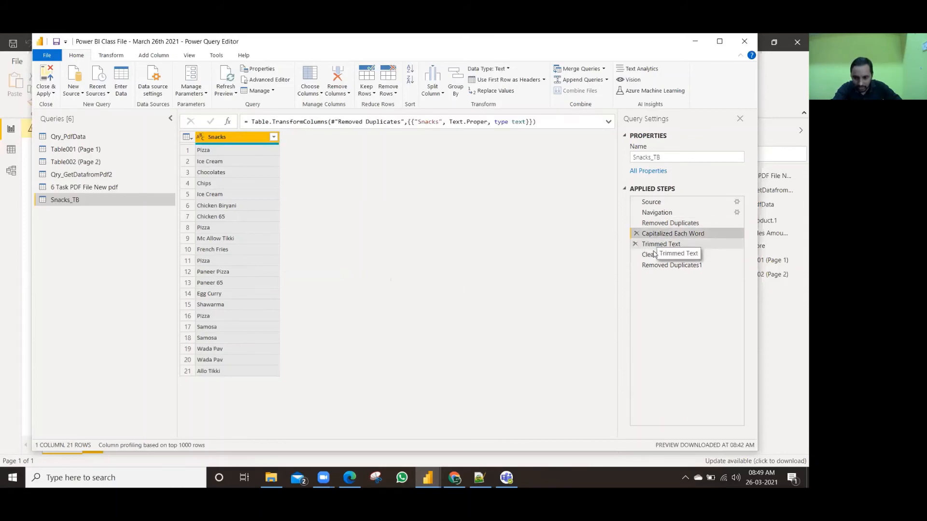
{"action": "left_click", "coordinate": [657, 245]}
{"action": "left_click", "coordinate": [662, 266]}
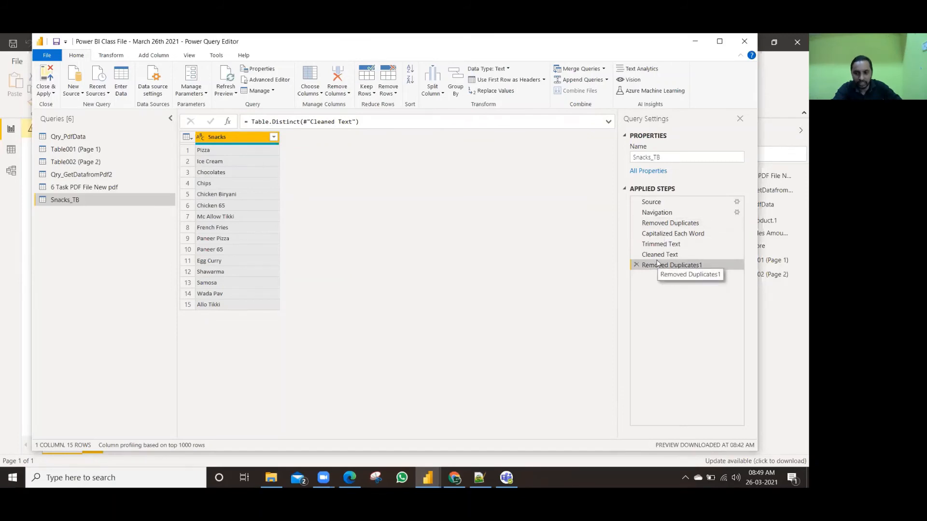
- Delete the first Removed Duplicates step, placed right after Navigation, from the Snacks_TB query and return to the last applied step
{"action": "left_click", "coordinate": [660, 225]}
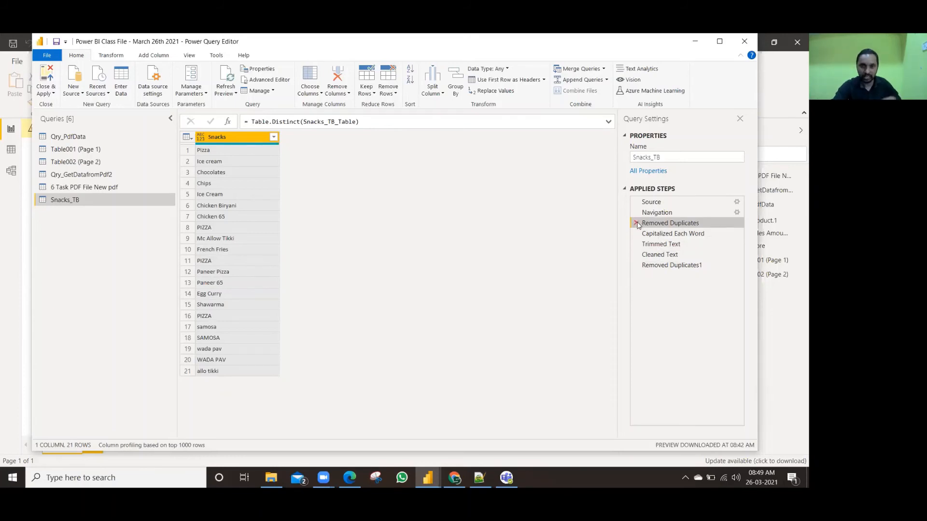
{"action": "left_click", "coordinate": [636, 223]}
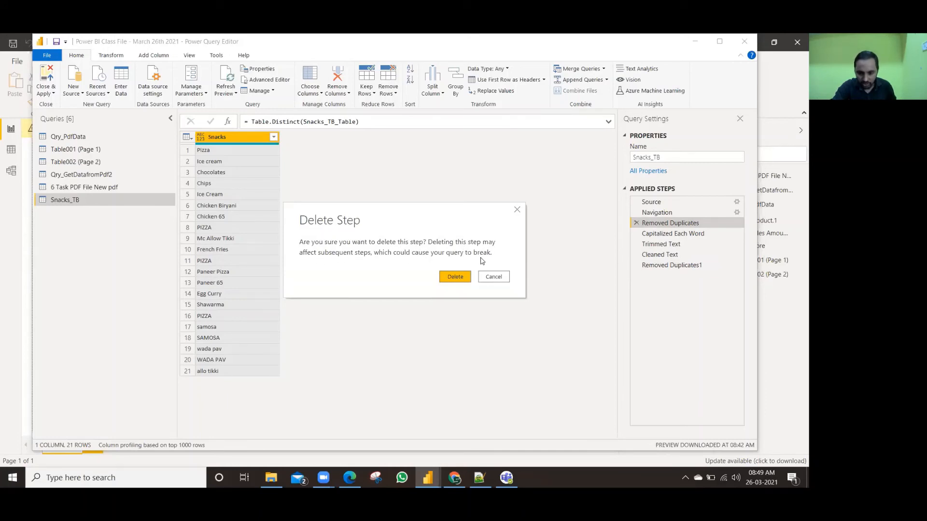
{"action": "left_click", "coordinate": [455, 276]}
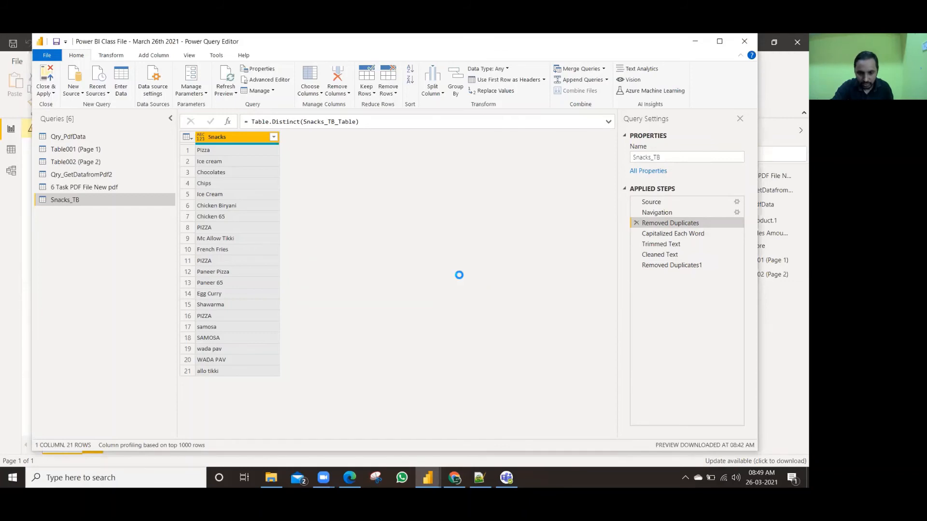
{"action": "left_click", "coordinate": [671, 256]}
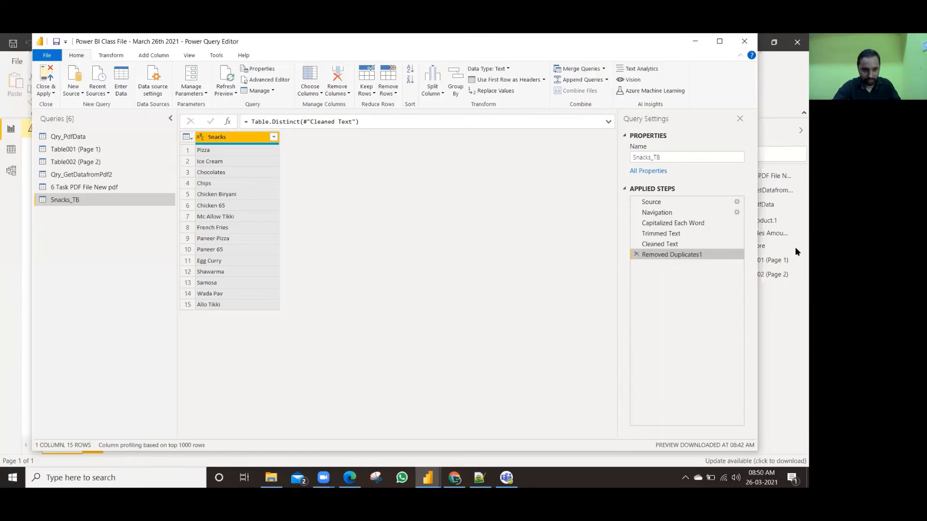
- Close the query editor with the changes applied and display the Snacks_TB table in the data view
{"action": "left_click", "coordinate": [48, 93]}
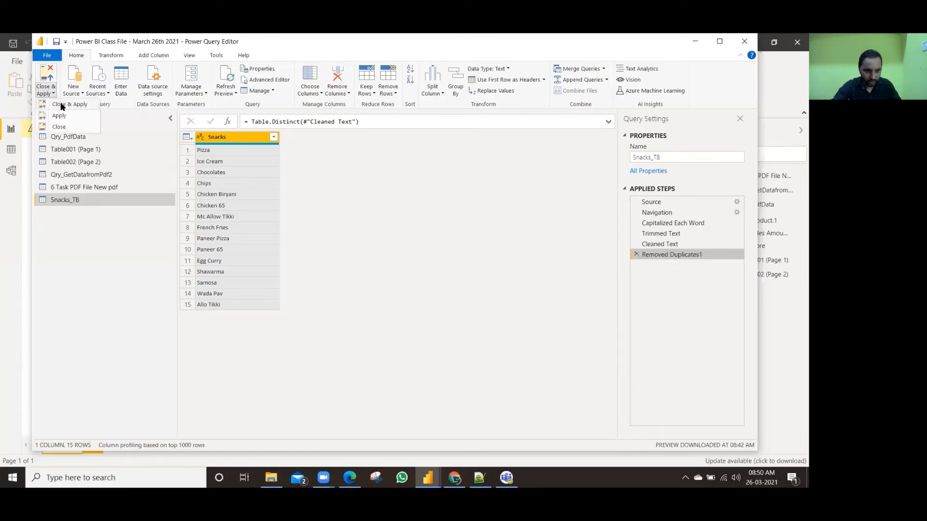
{"action": "left_click", "coordinate": [59, 126]}
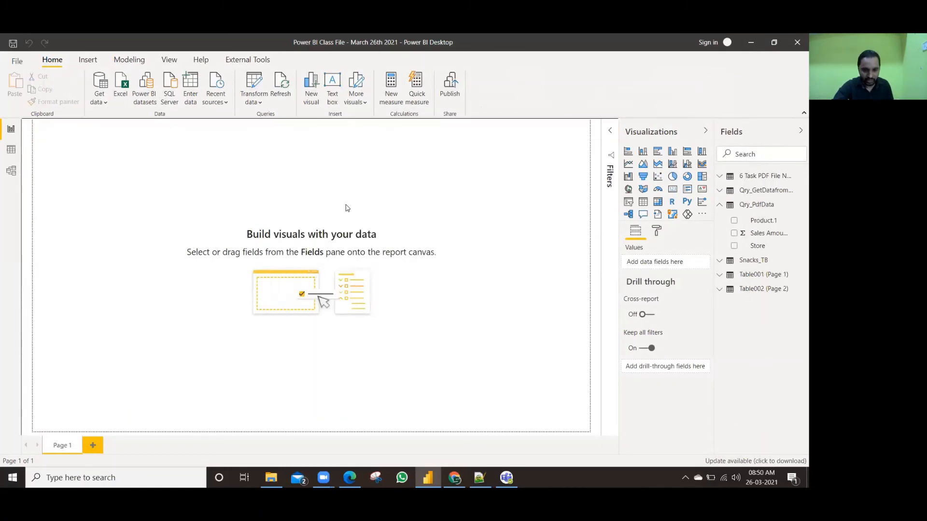
{"action": "left_click", "coordinate": [11, 150]}
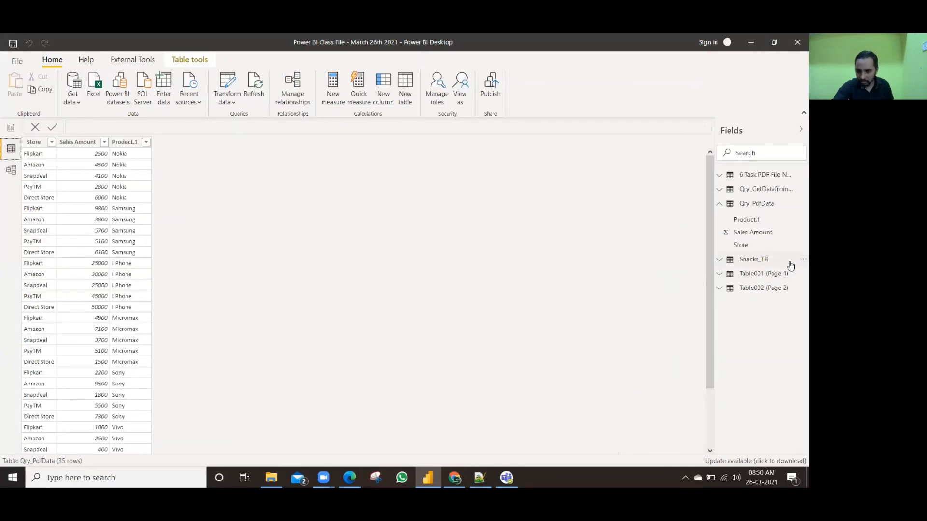
{"action": "left_click", "coordinate": [719, 204]}
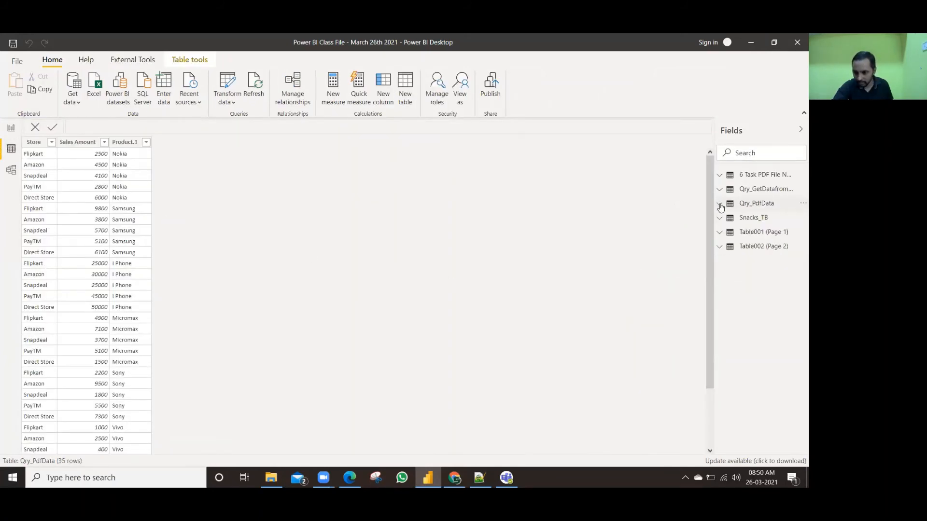
{"action": "left_click", "coordinate": [749, 218]}
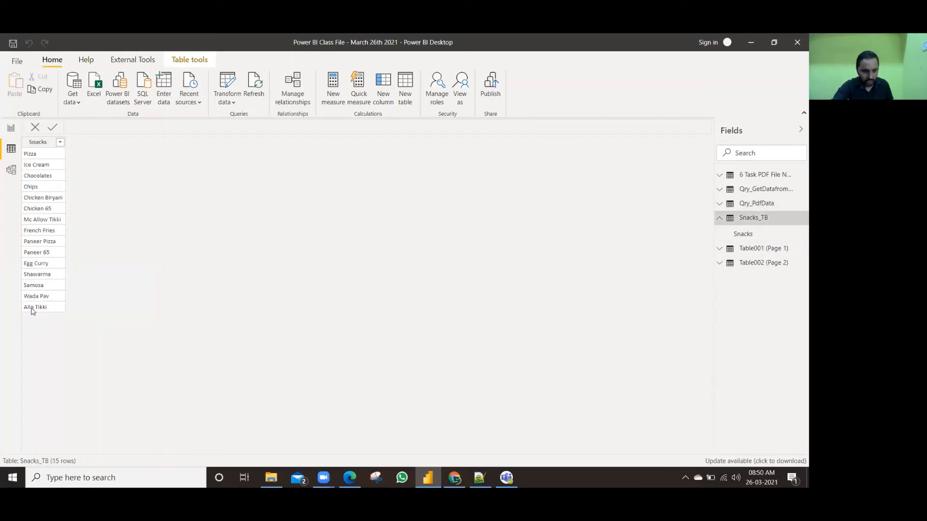
- Switch to File Explorer, open 7 Unique List.xlsx in Excel and enable editing
{"action": "key", "text": "alt+Tab"}
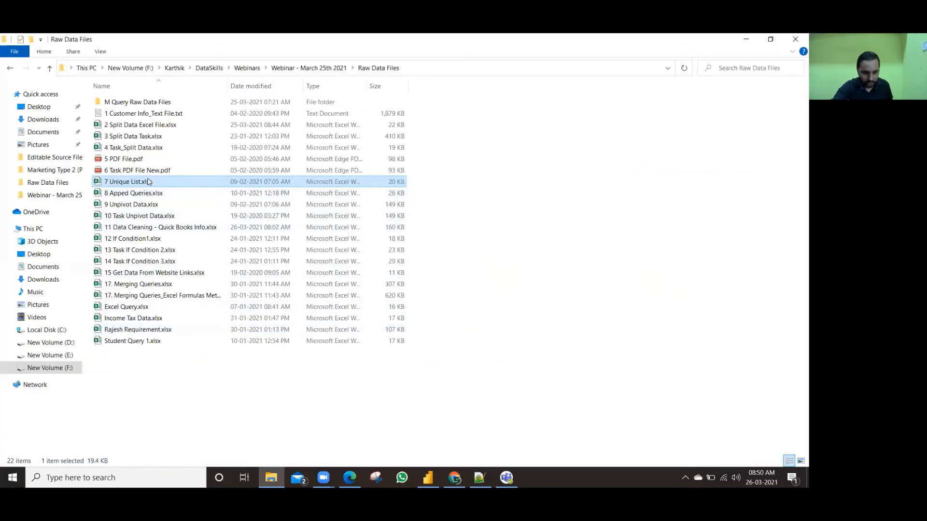
{"action": "double_click", "coordinate": [149, 182]}
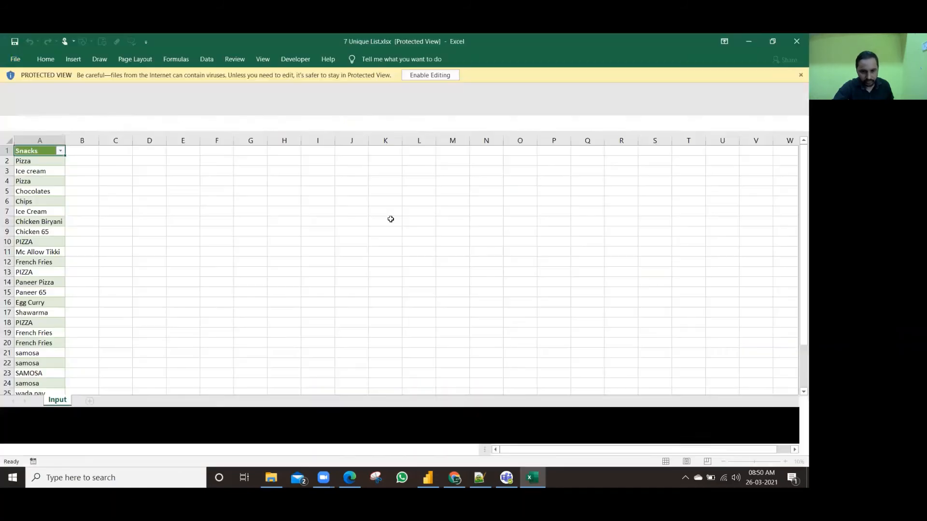
{"action": "left_click", "coordinate": [35, 221]}
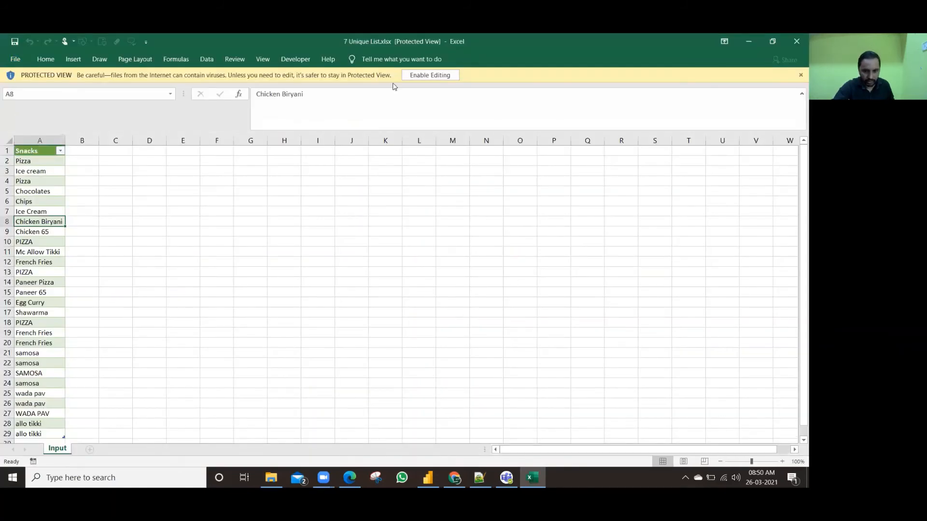
{"action": "left_click", "coordinate": [427, 74]}
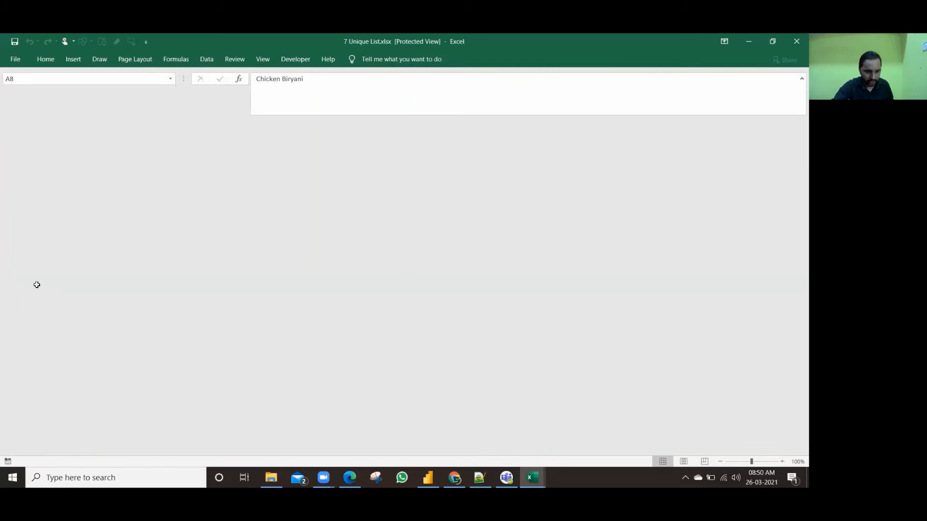
{"action": "left_click", "coordinate": [37, 285]}
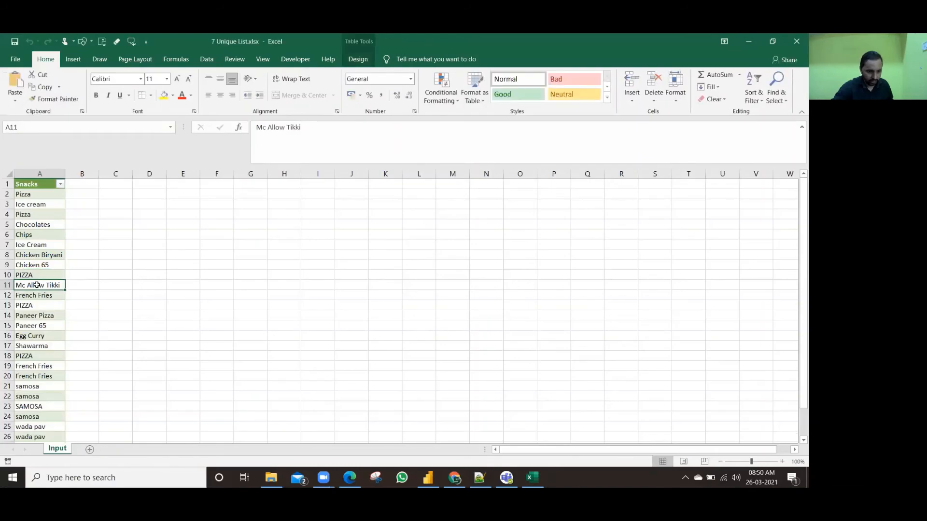
- Add DOSA in cells A30 and A31, directly below the last entry of the Snacks table
{"action": "key", "text": "ctrl+Down"}
{"action": "key", "text": "Down"}
{"action": "key", "text": "Down"}
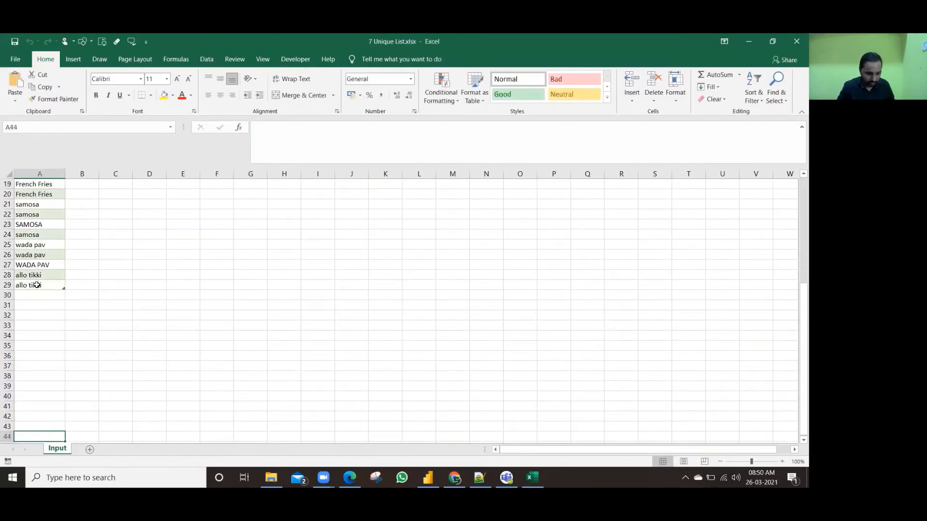
{"action": "key", "text": "Up"}
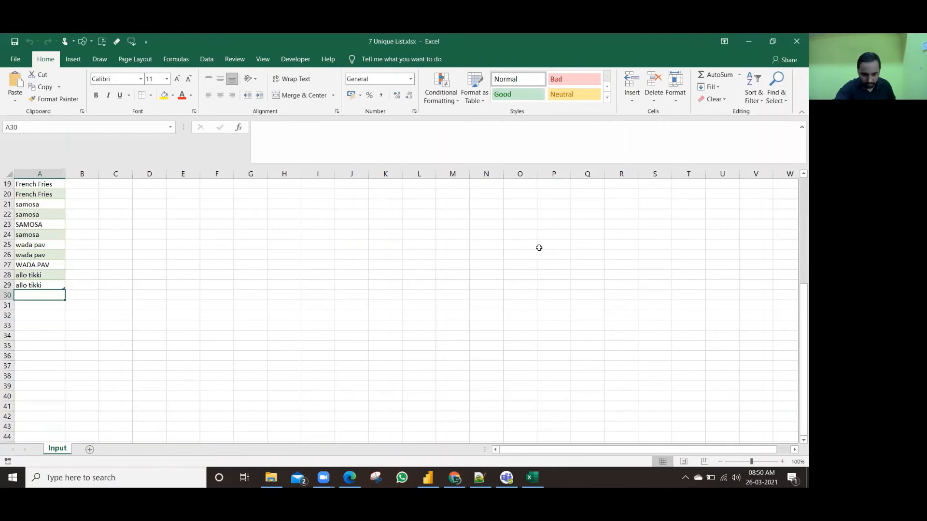
{"action": "left_click", "coordinate": [34, 293]}
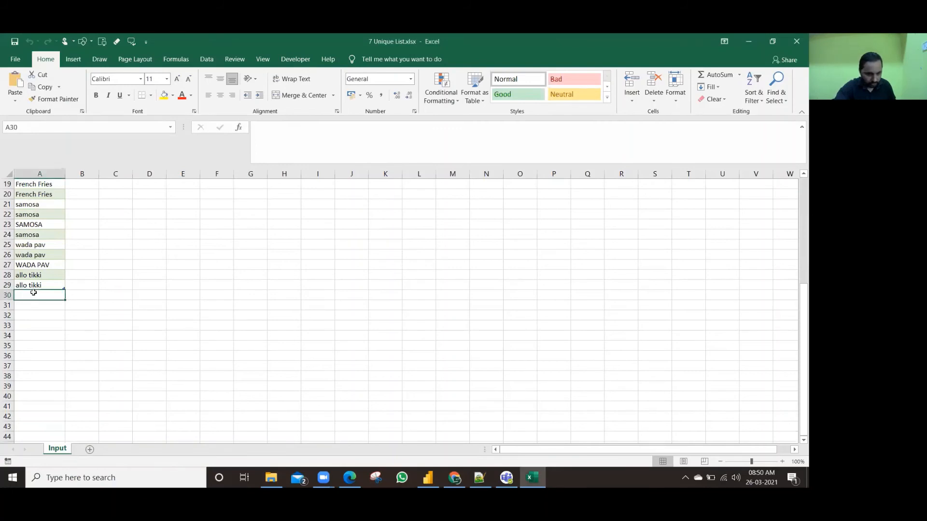
{"action": "type", "text": "D"}
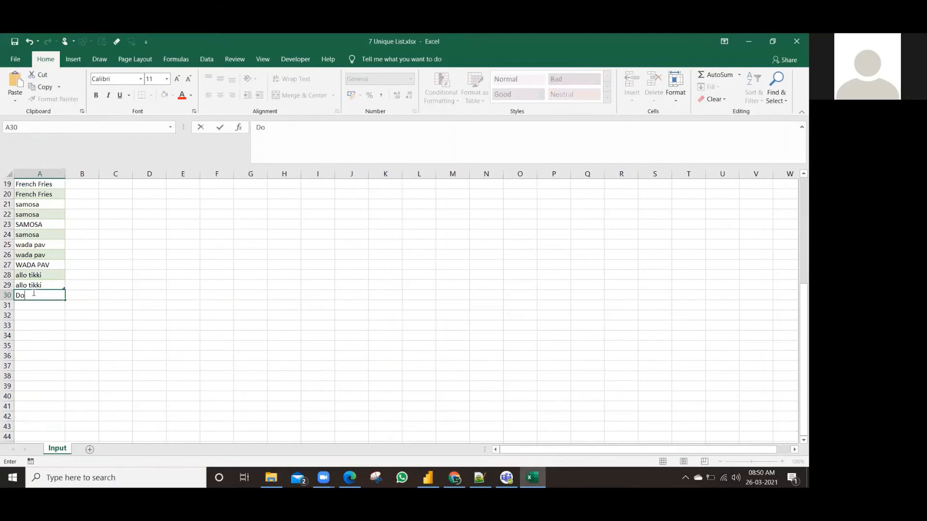
{"action": "type", "text": "o"}
{"action": "key", "text": "BackSpace"}
{"action": "type", "text": "OSA"}
{"action": "key", "text": "Return"}
{"action": "type", "text": "D"}
{"action": "key", "text": "Return"}
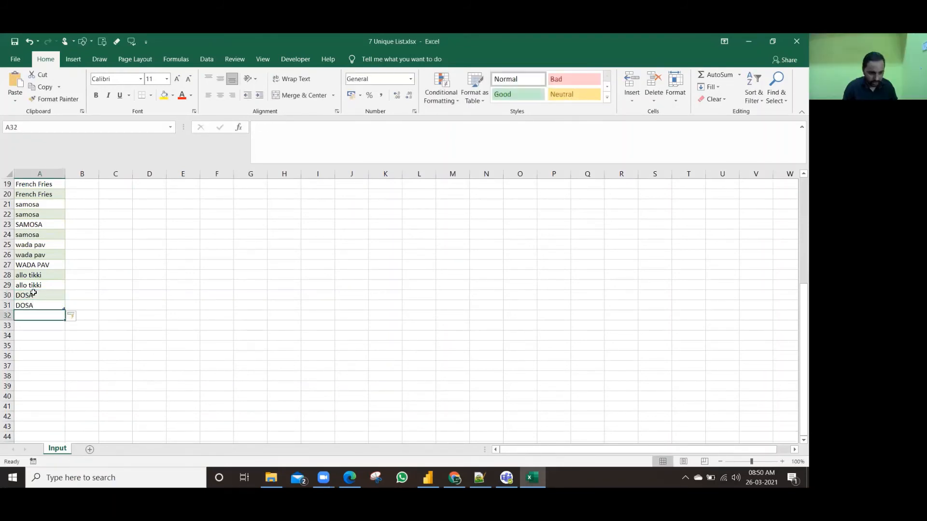
- Add IDLY in cells A32 through A34 of the Snacks table
{"action": "type", "text": "IDLY"}
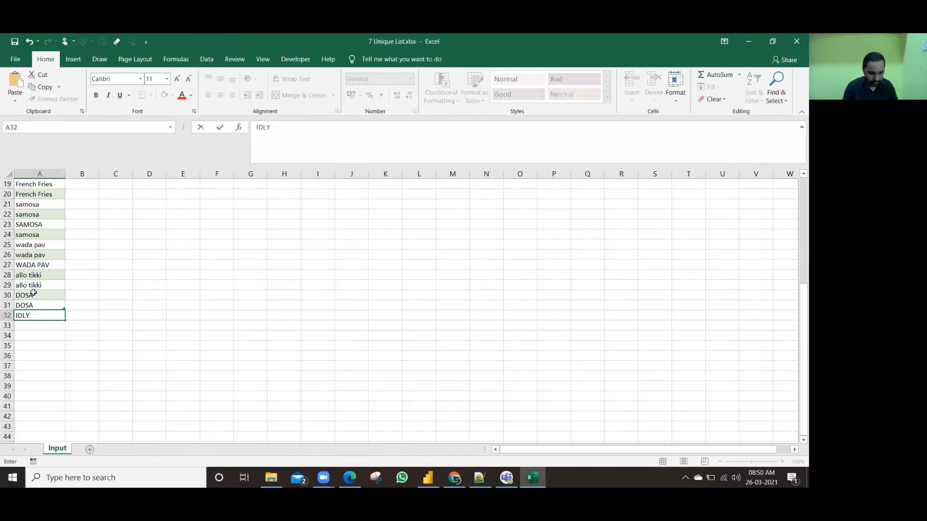
{"action": "key", "text": "Return"}
{"action": "type", "text": "IDLY"}
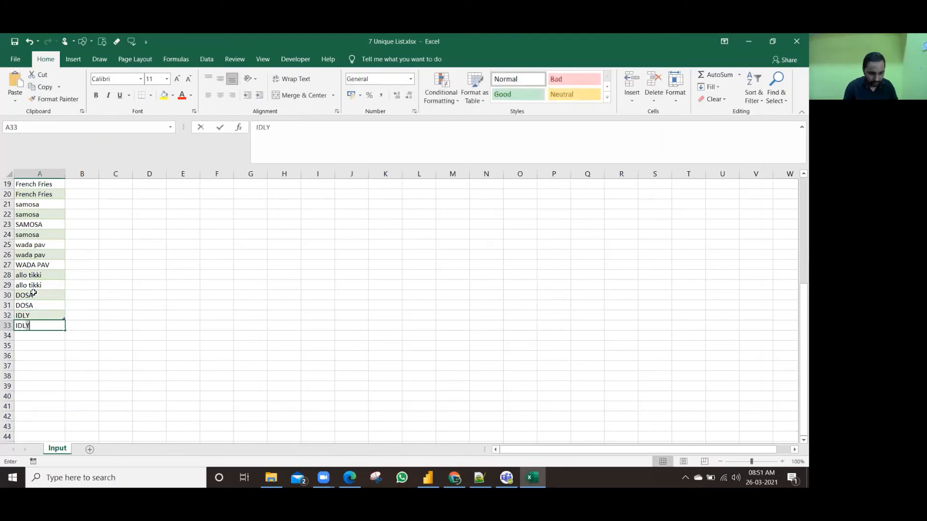
{"action": "key", "text": "Return"}
{"action": "key", "text": "ctrl+d"}
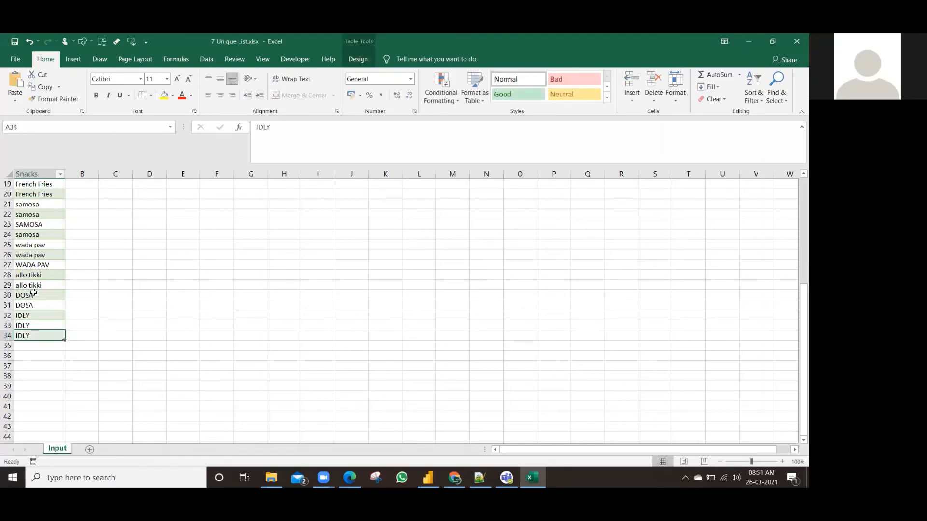
- Check the extended Snacks list, then save and close the 7 Unique List.xlsx workbook
{"action": "scroll", "coordinate": [33, 292], "scroll_direction": "up", "scroll_amount": 6}
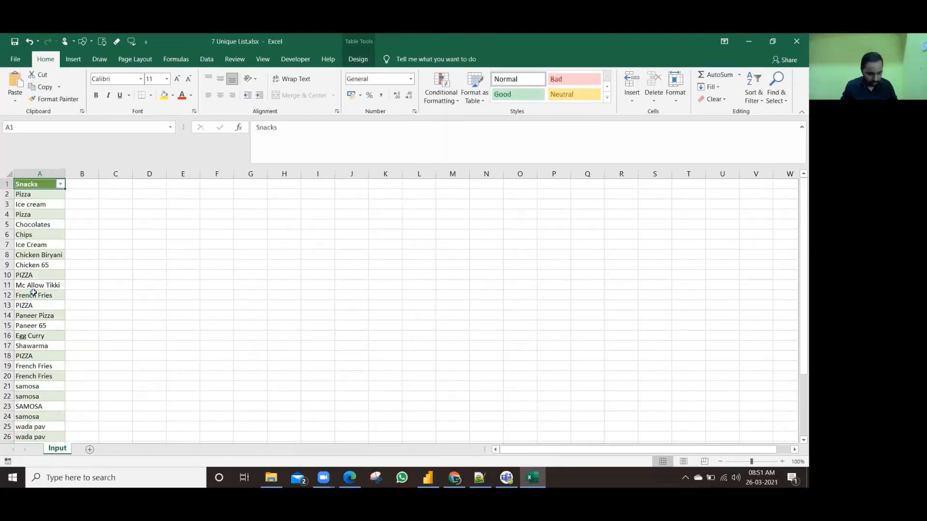
{"action": "scroll", "coordinate": [33, 292], "scroll_direction": "down", "scroll_amount": 3}
{"action": "key", "text": "Up"}
{"action": "key", "text": "Up"}
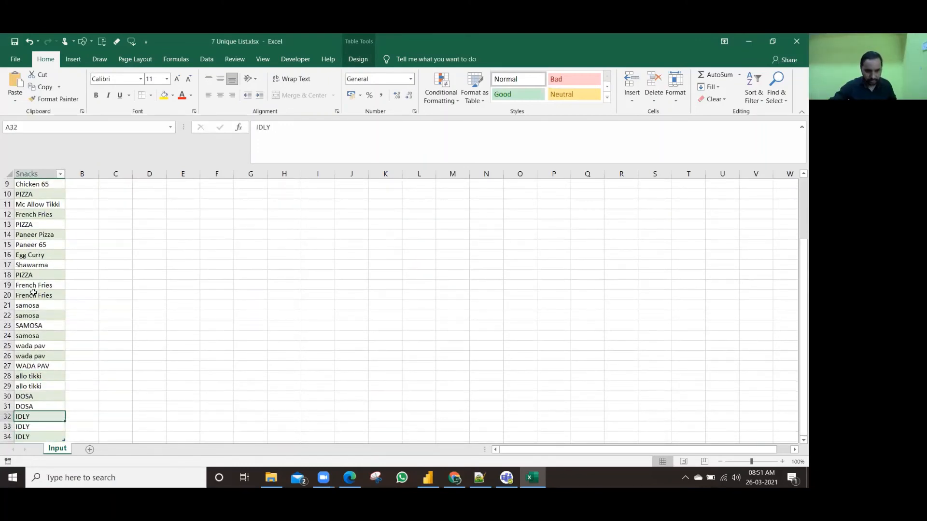
{"action": "left_click", "coordinate": [796, 39]}
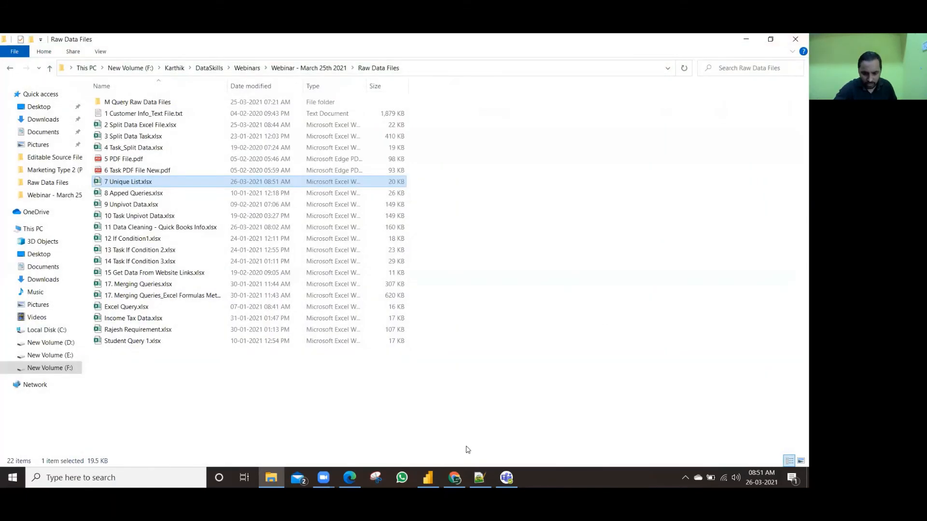
- Switch to Power BI Desktop, refresh the data and check the Snacks_TB table for the added snacks
{"action": "key", "text": "alt+Tab"}
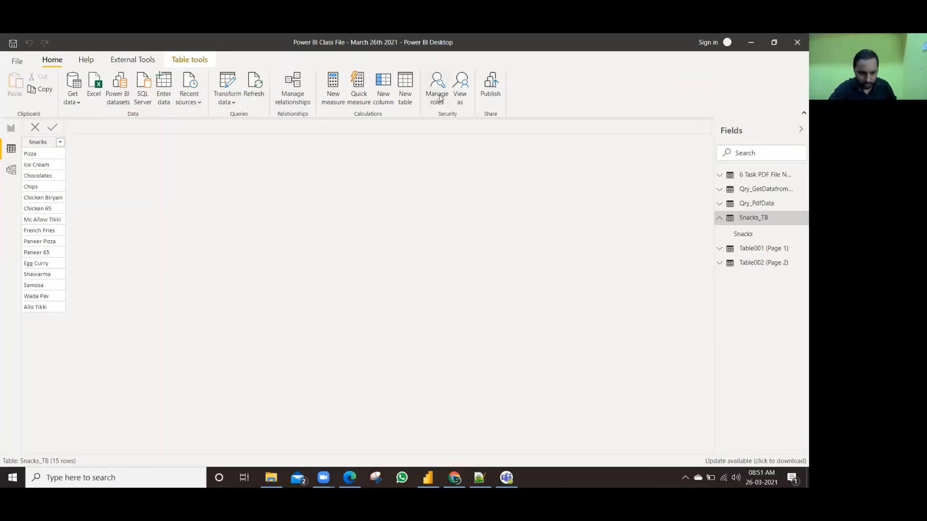
{"action": "left_click", "coordinate": [53, 190]}
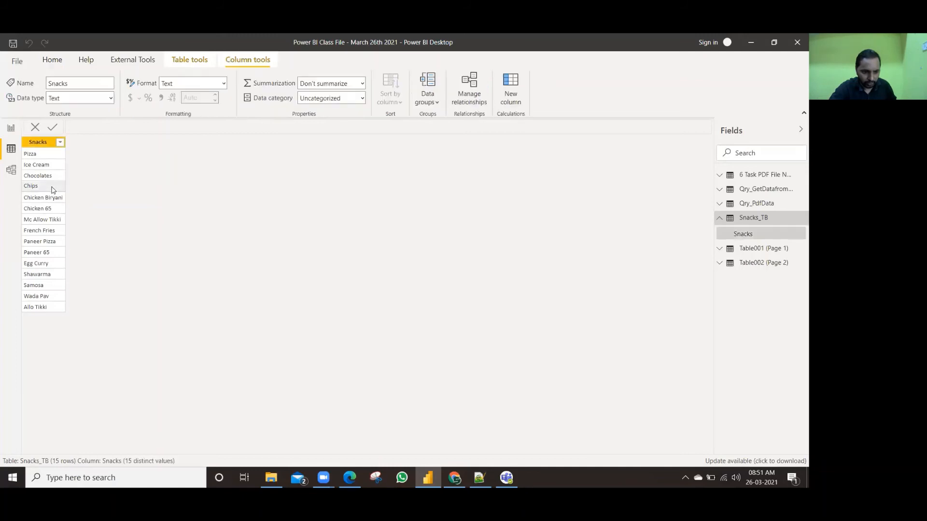
{"action": "left_click", "coordinate": [51, 61]}
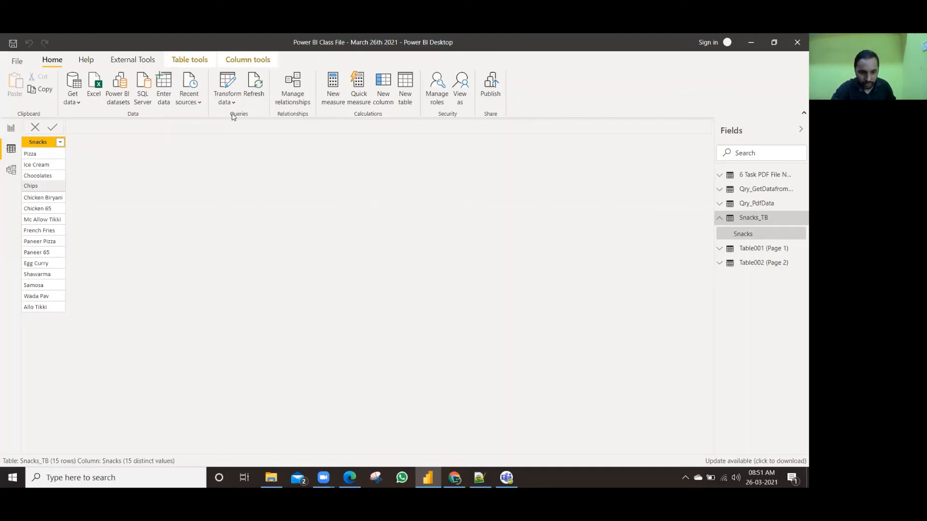
{"action": "left_click", "coordinate": [255, 91]}
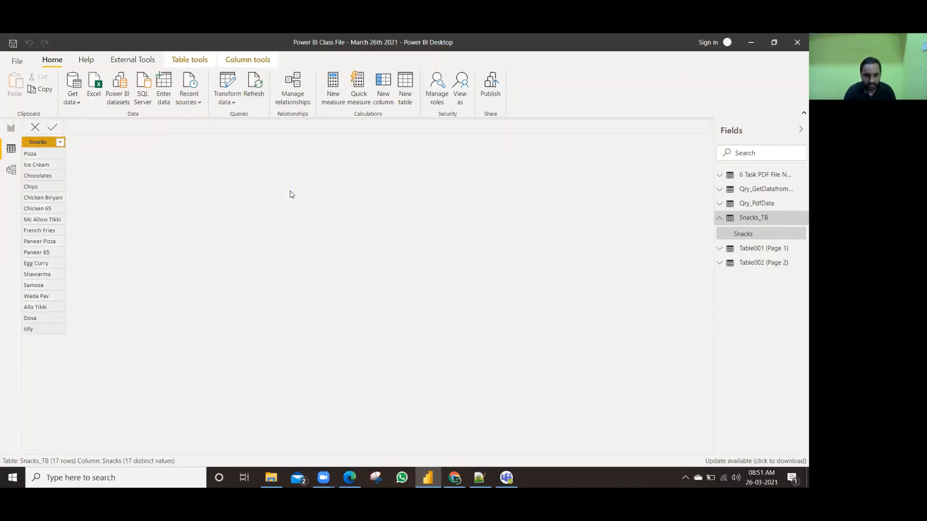
{"action": "left_click", "coordinate": [48, 320]}
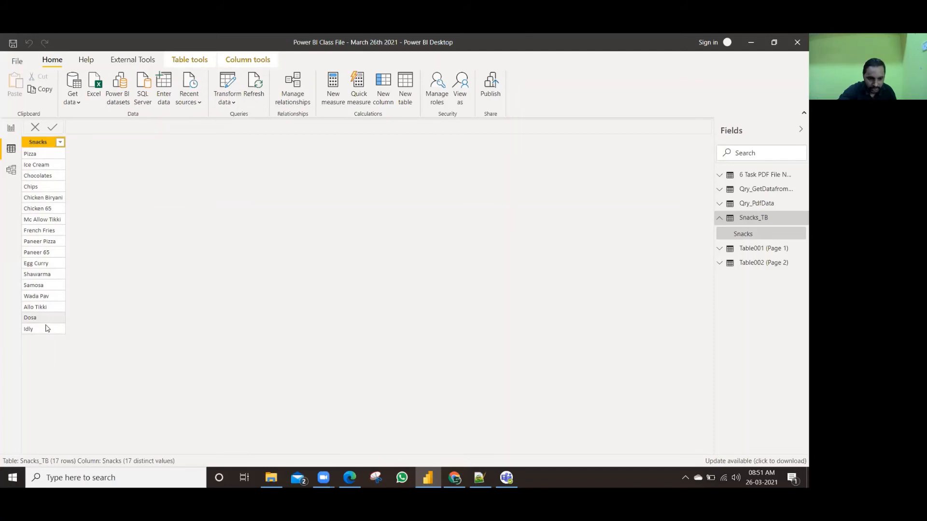
{"action": "left_click", "coordinate": [44, 328]}
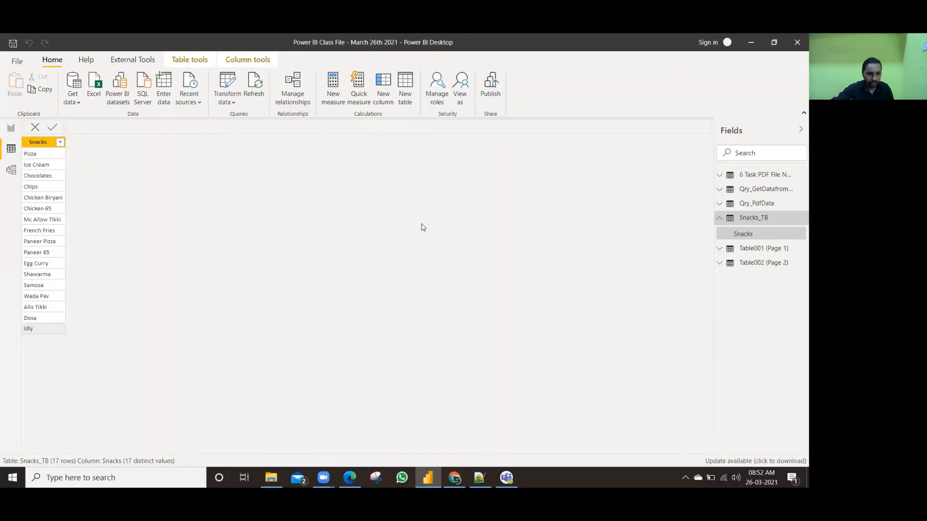
- Switch to the Raw Data Files folder and reopen the 7 Unique List.xlsx workbook
{"action": "key", "text": "alt+Tab"}
{"action": "key", "text": "alt+Tab"}
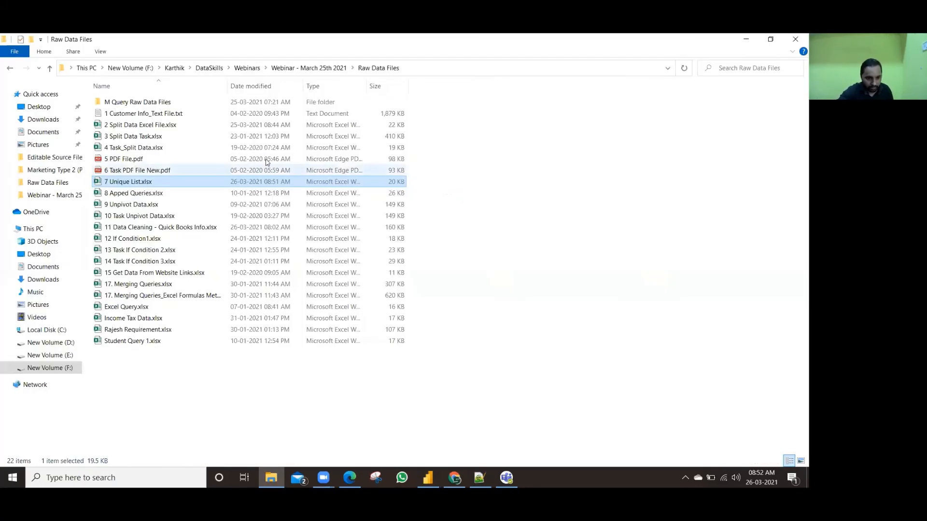
{"action": "key", "text": "Return"}
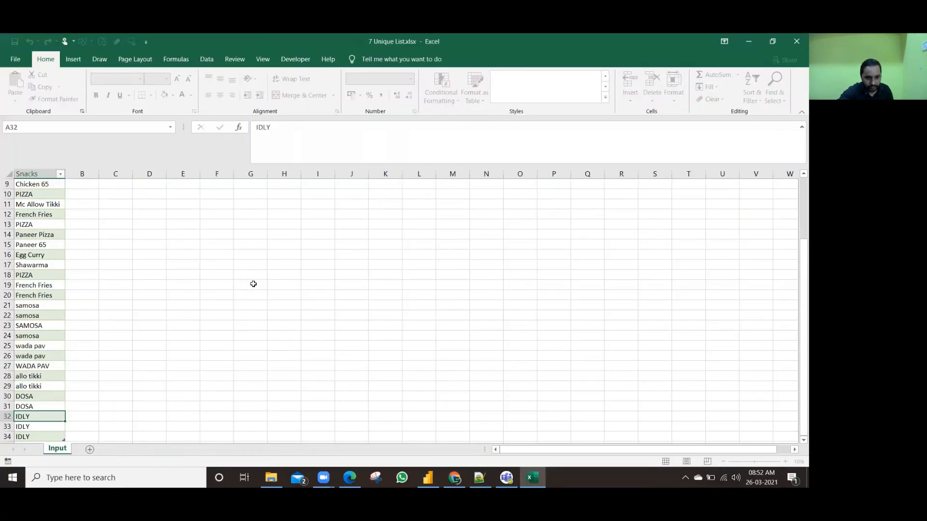
- Add XYZ in cell A35 directly below the Snacks table, then save and close the workbook
{"action": "scroll", "coordinate": [116, 410], "scroll_direction": "down", "scroll_amount": 6}
{"action": "left_click", "coordinate": [31, 356]}
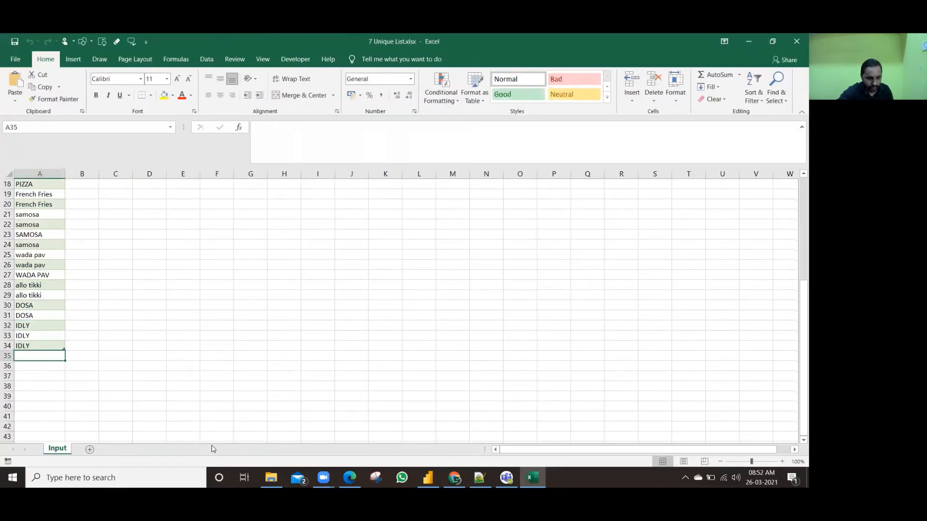
{"action": "type", "text": "X"}
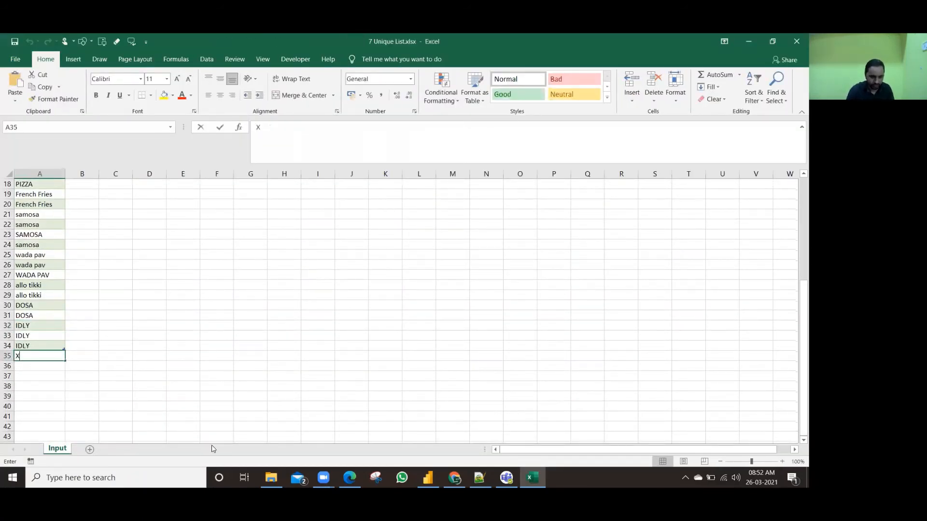
{"action": "type", "text": "YZ"}
{"action": "key", "text": "Return"}
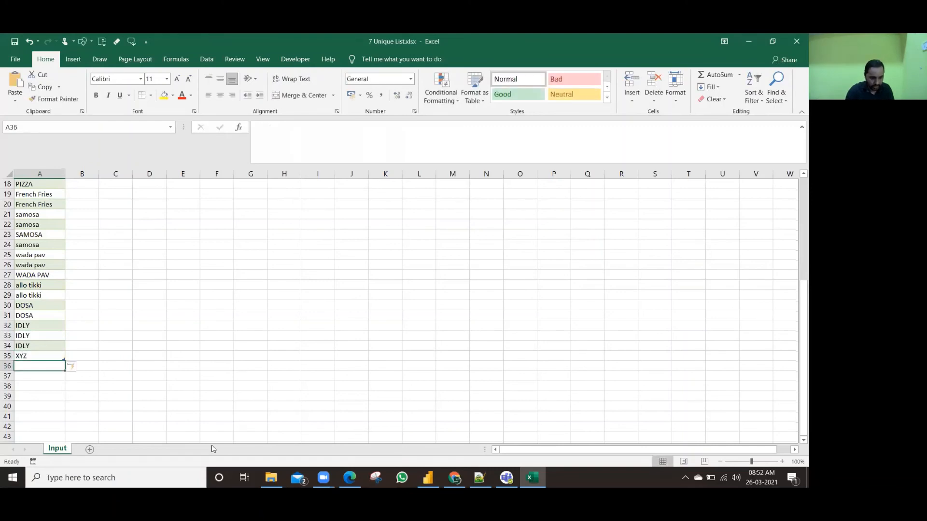
{"action": "key", "text": "Up"}
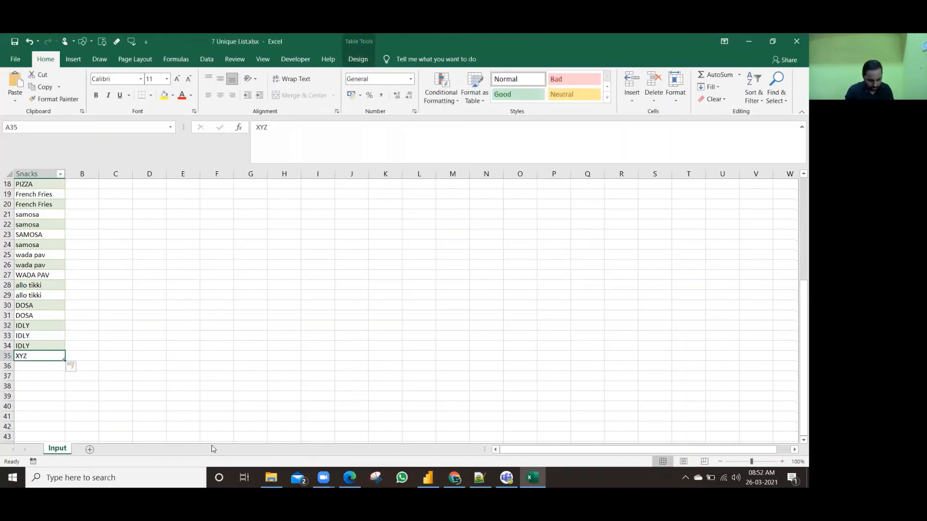
{"action": "left_click", "coordinate": [797, 41]}
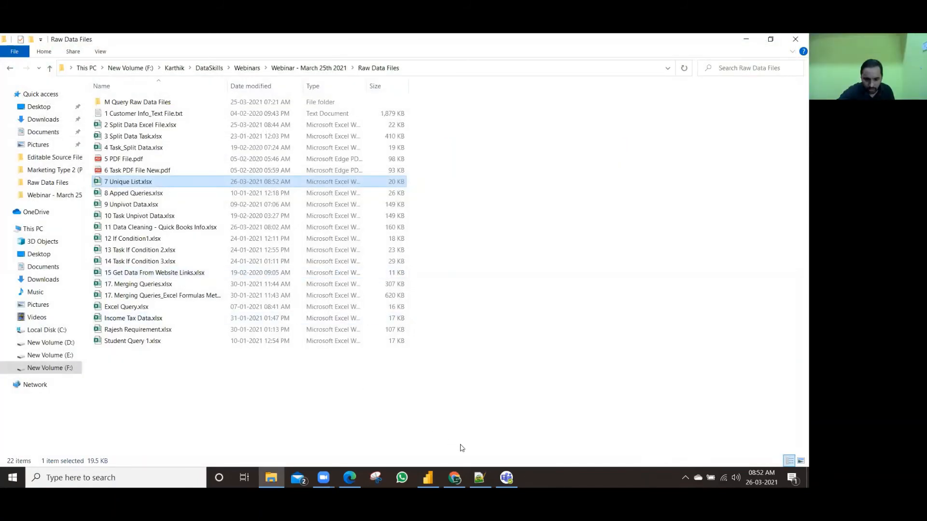
- Switch to Power BI Desktop, refresh only the Snacks_TB table's data and collapse its field list
{"action": "left_click", "coordinate": [428, 478]}
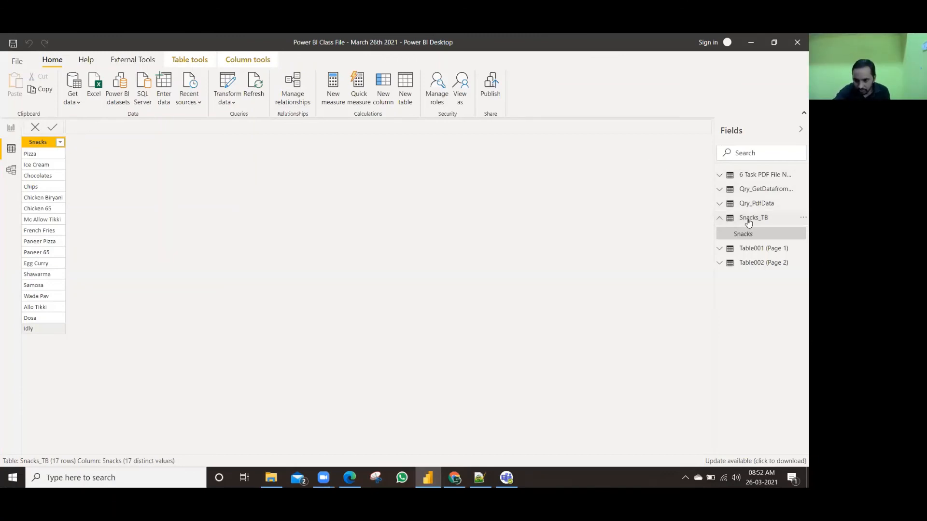
{"action": "left_click", "coordinate": [800, 219]}
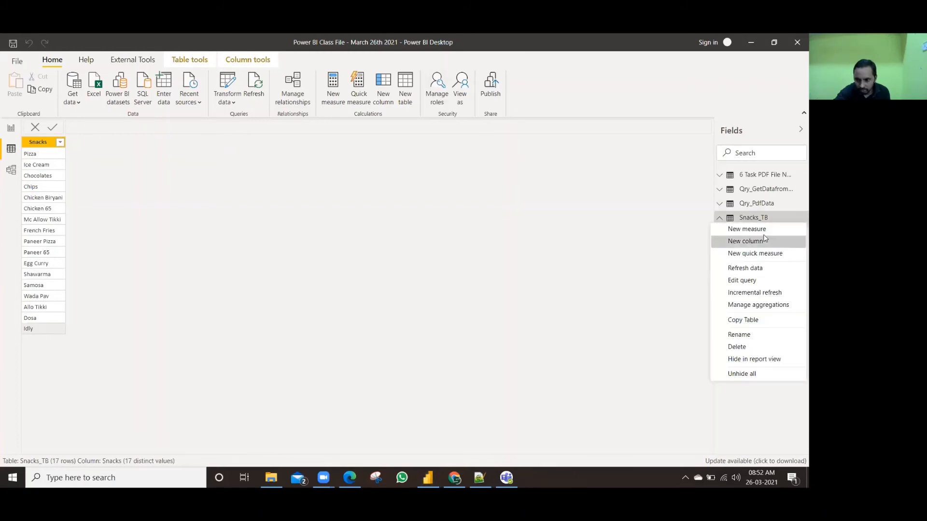
{"action": "left_click", "coordinate": [800, 221]}
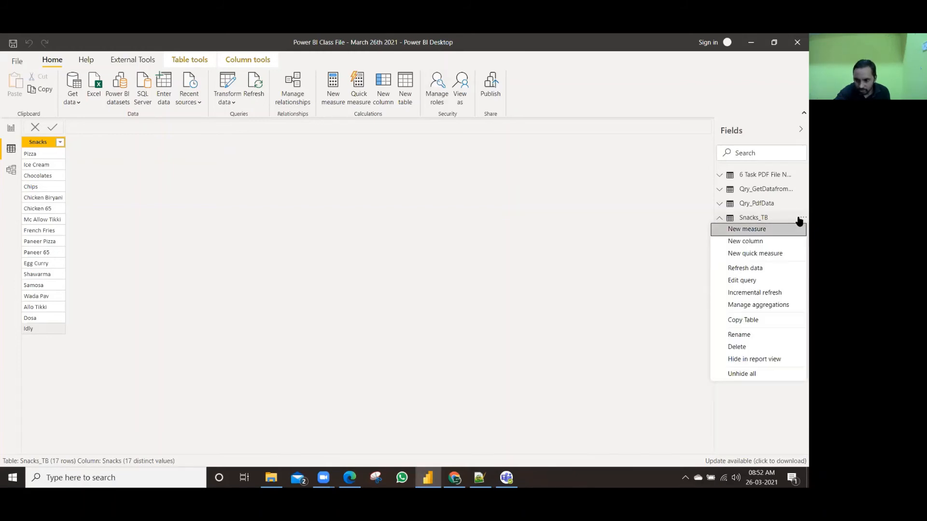
{"action": "left_click", "coordinate": [760, 270]}
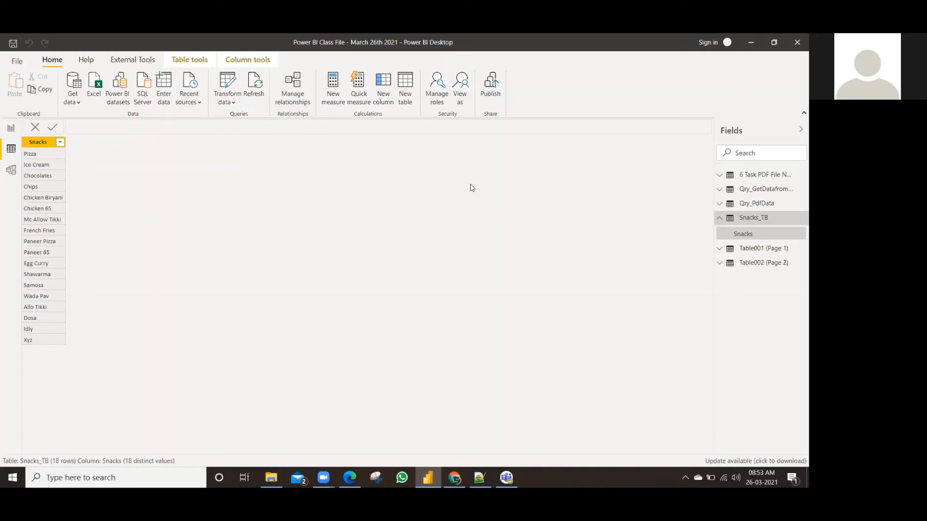
{"action": "left_click", "coordinate": [719, 219]}
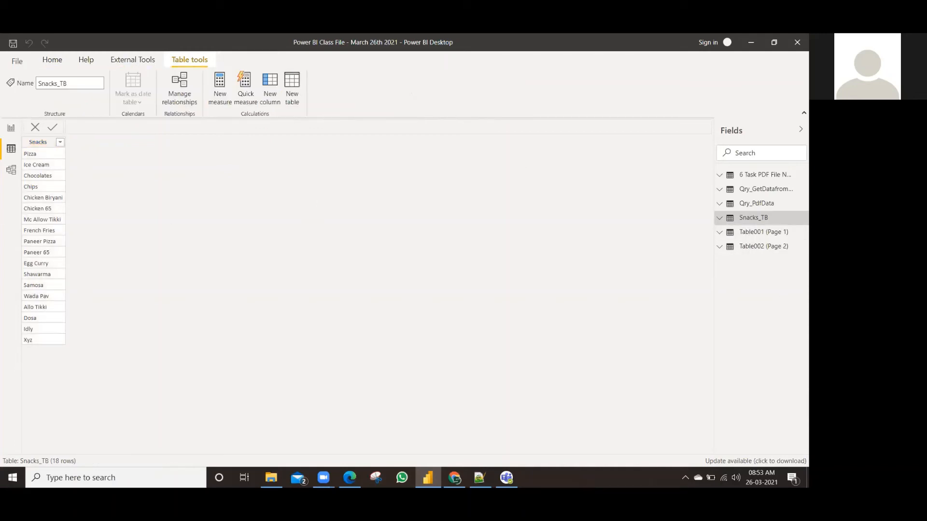
- Open 8 Apped Queries.xlsx from the Raw Data Files folder and enable its editing and external data content
{"action": "left_click", "coordinate": [271, 478]}
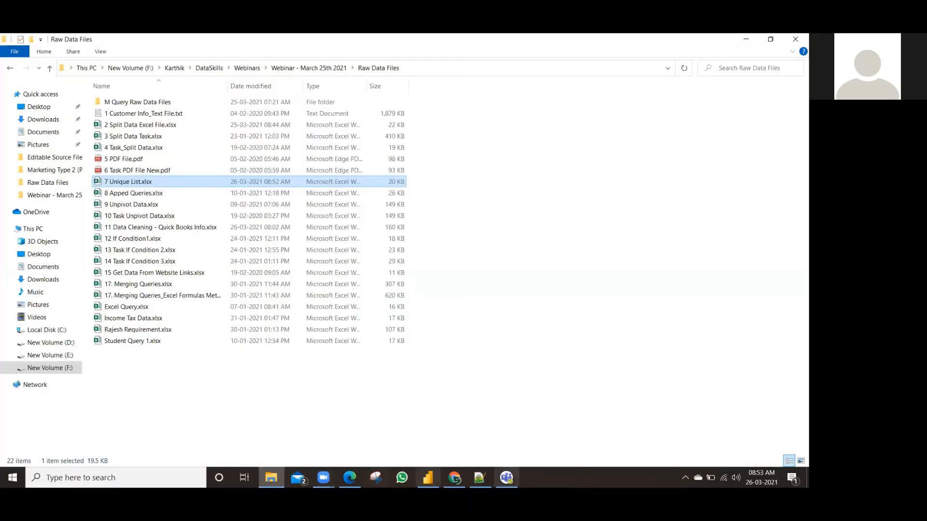
{"action": "left_click", "coordinate": [159, 194]}
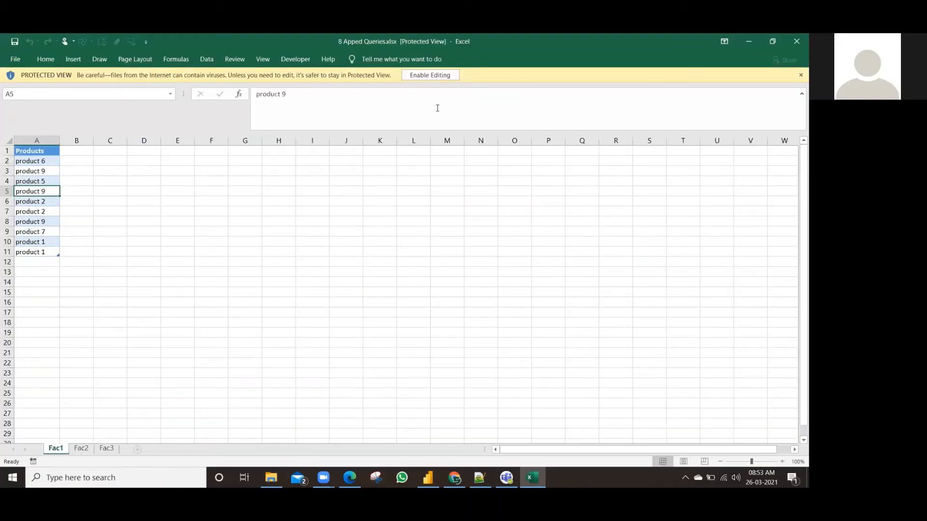
{"action": "left_click", "coordinate": [437, 75]}
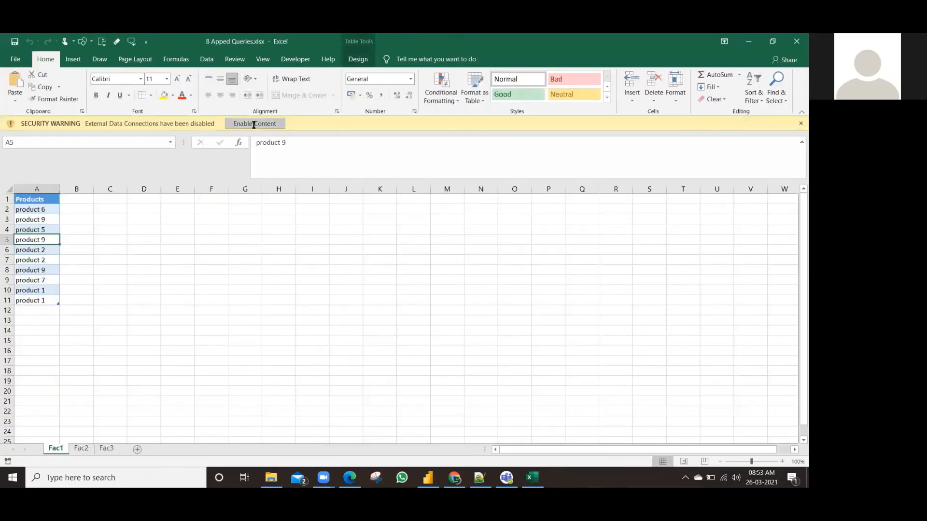
{"action": "left_click", "coordinate": [246, 123]}
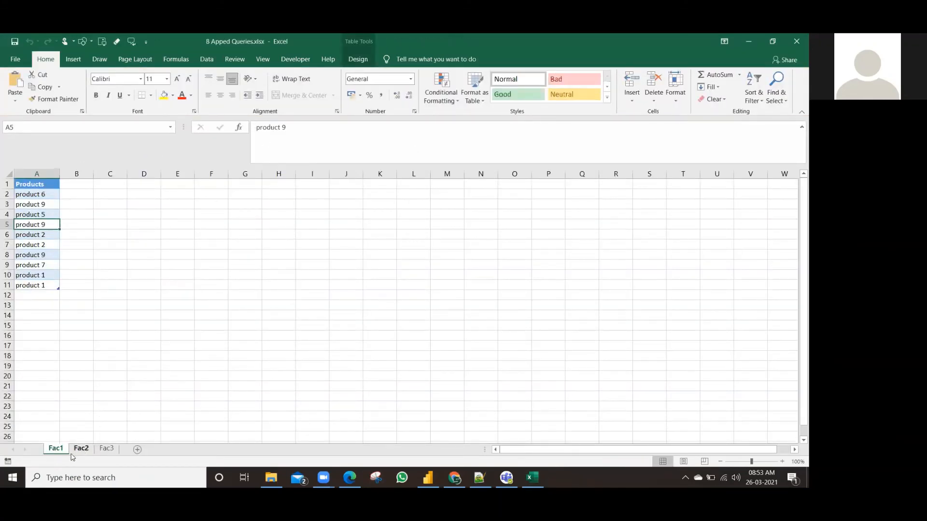
- Examine the Products lists on the Fac1 and Fac2 sheets
{"action": "key", "text": "ctrl+Page_Down"}
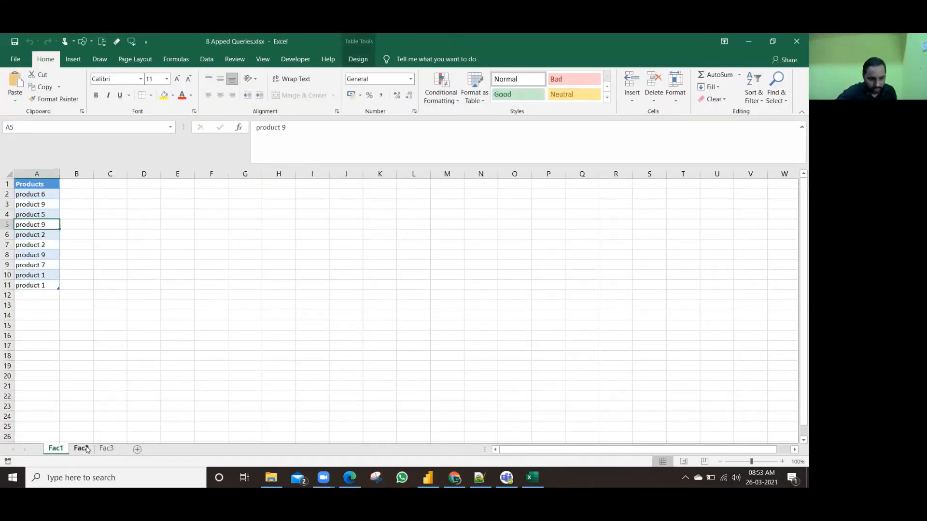
{"action": "key", "text": "ctrl+Page_Down"}
{"action": "left_click", "coordinate": [55, 450]}
{"action": "left_click_drag", "start_coordinate": [35, 195], "coordinate": [29, 284]}
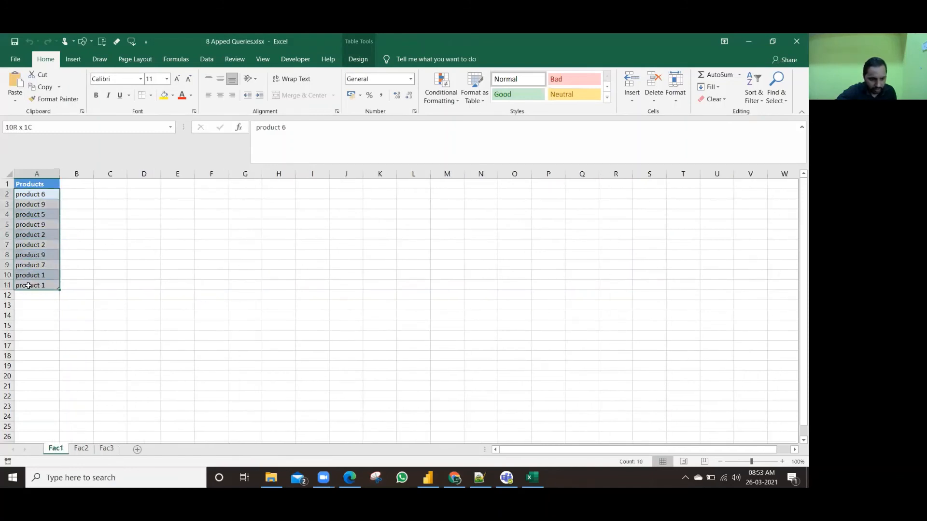
{"action": "left_click", "coordinate": [38, 242]}
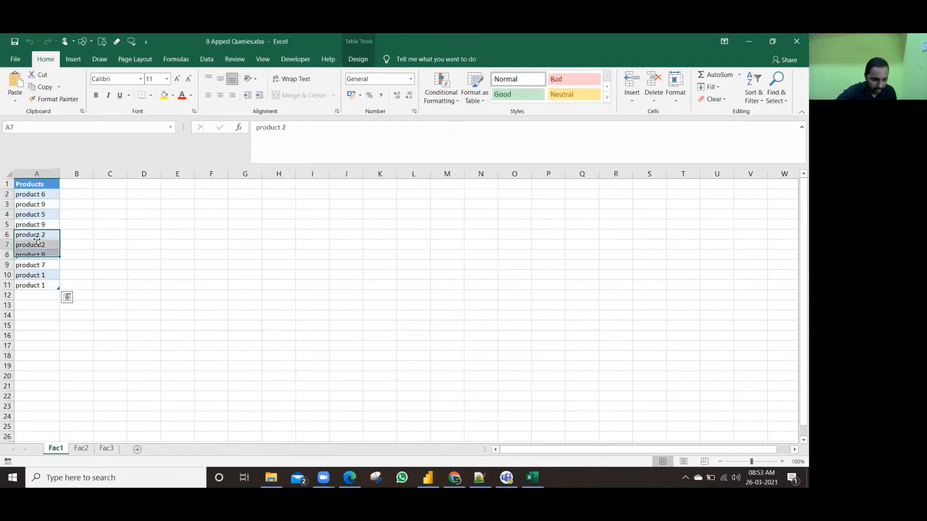
{"action": "left_click", "coordinate": [80, 448]}
{"action": "left_click_drag", "start_coordinate": [41, 197], "coordinate": [40, 285]}
{"action": "left_click", "coordinate": [42, 265]}
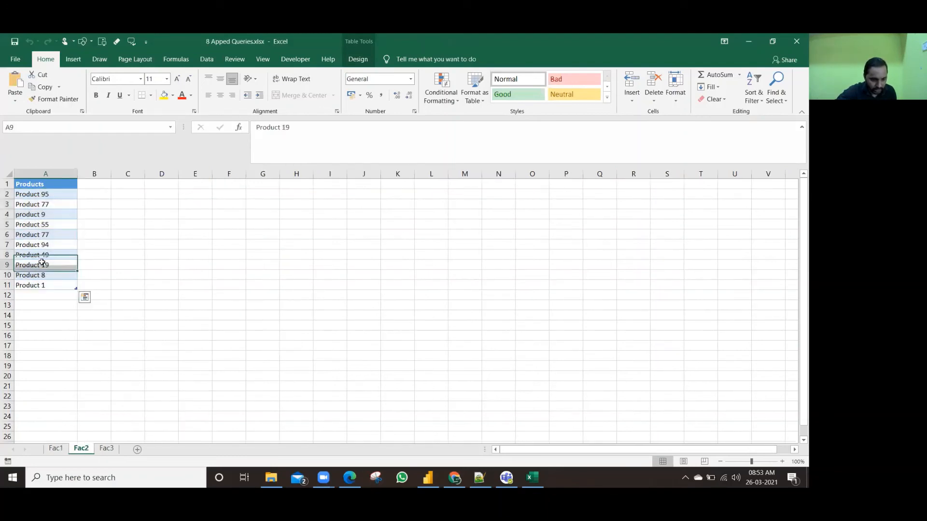
- Compare the Fac1 products with those on Fac2, looking for items that occur on both sheets
{"action": "left_click", "coordinate": [53, 449]}
{"action": "left_click", "coordinate": [34, 285]}
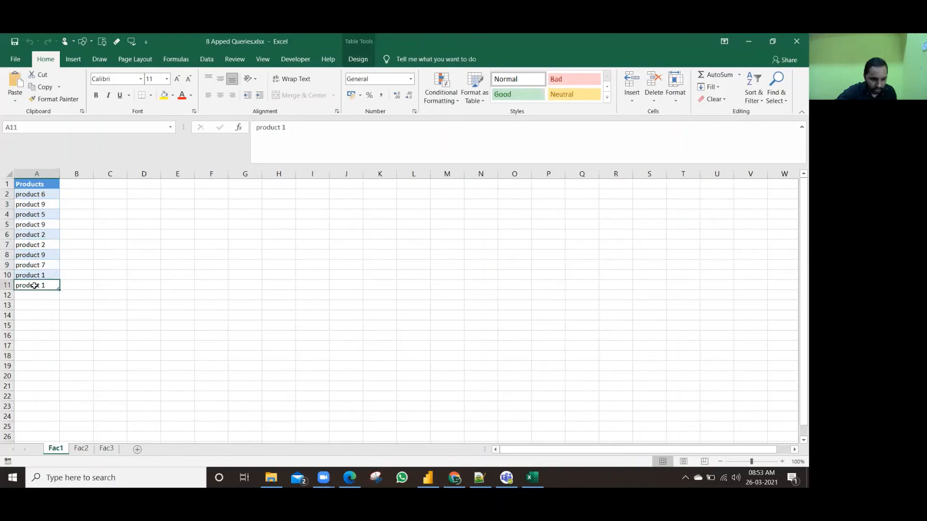
{"action": "left_click", "coordinate": [82, 449]}
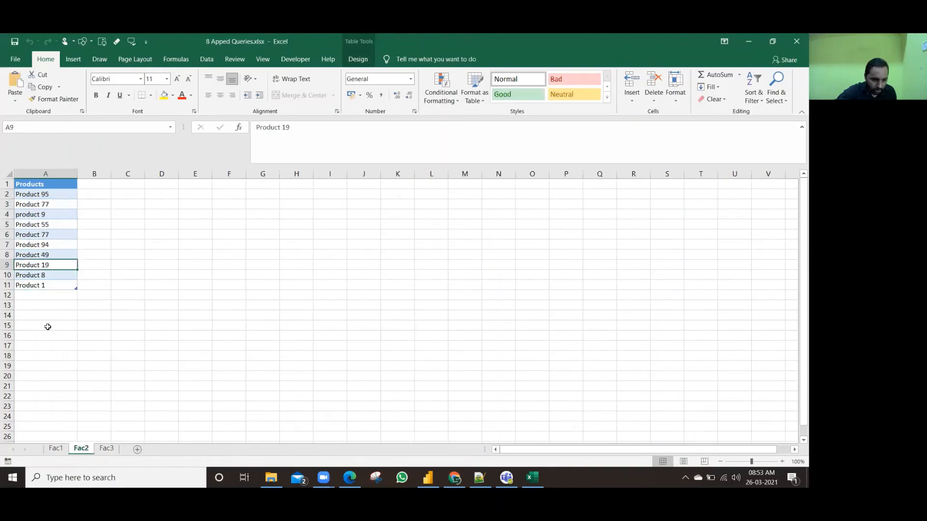
{"action": "left_click", "coordinate": [41, 286]}
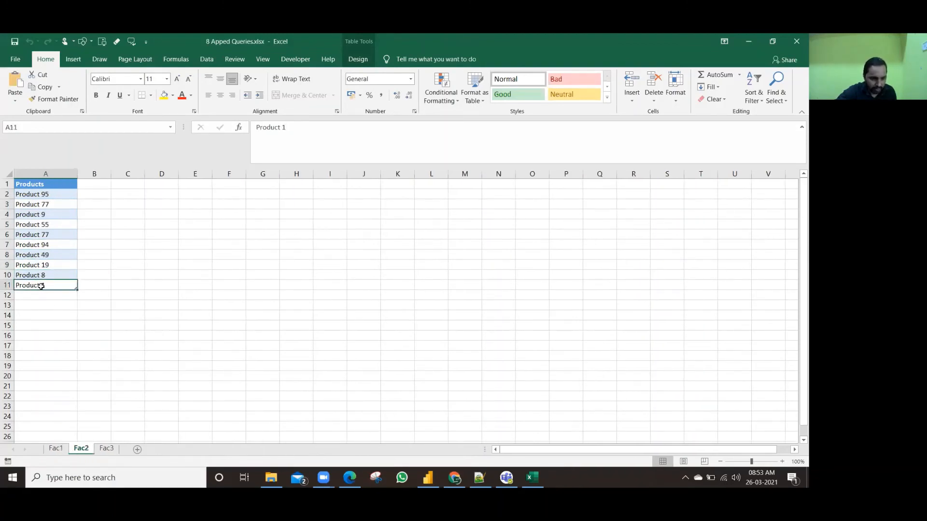
{"action": "left_click", "coordinate": [34, 207]}
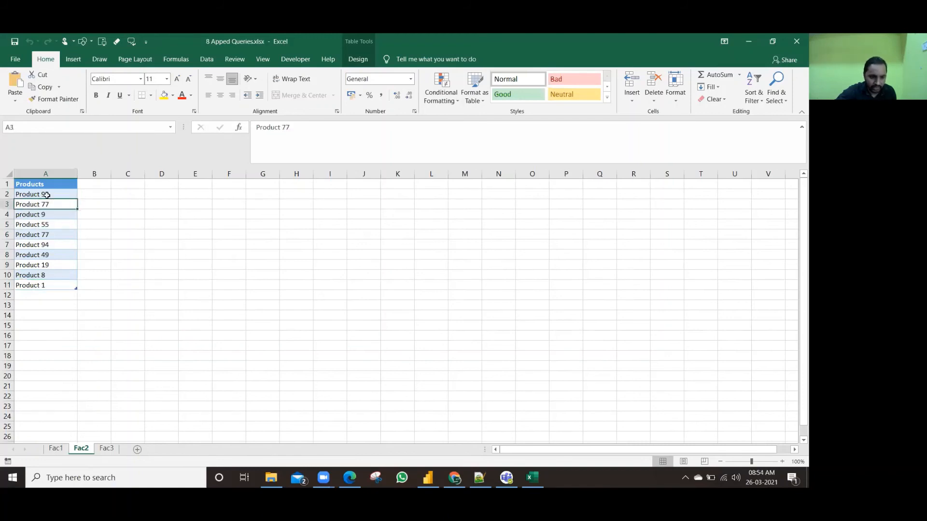
{"action": "left_click", "coordinate": [41, 222]}
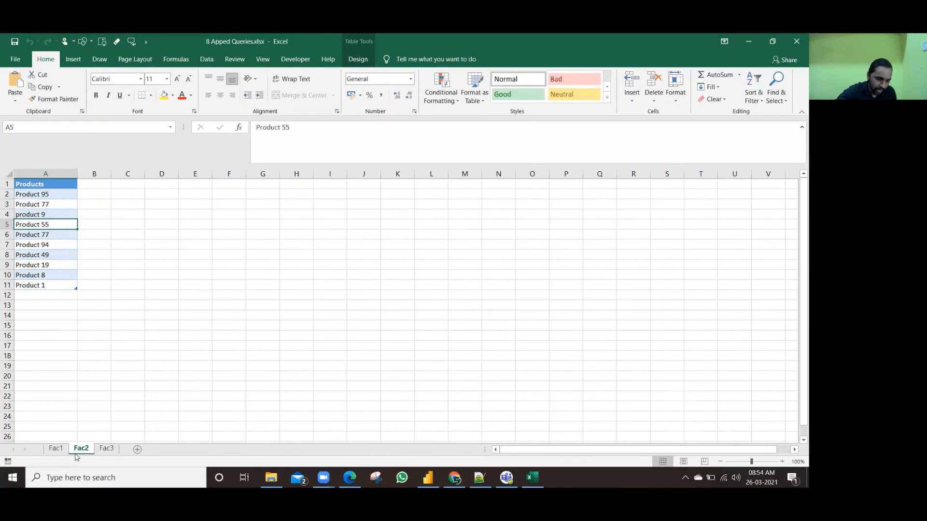
- Check the Products list on the Fac3 sheet and close the 8 Apped Queries.xlsx workbook
{"action": "left_click", "coordinate": [104, 450]}
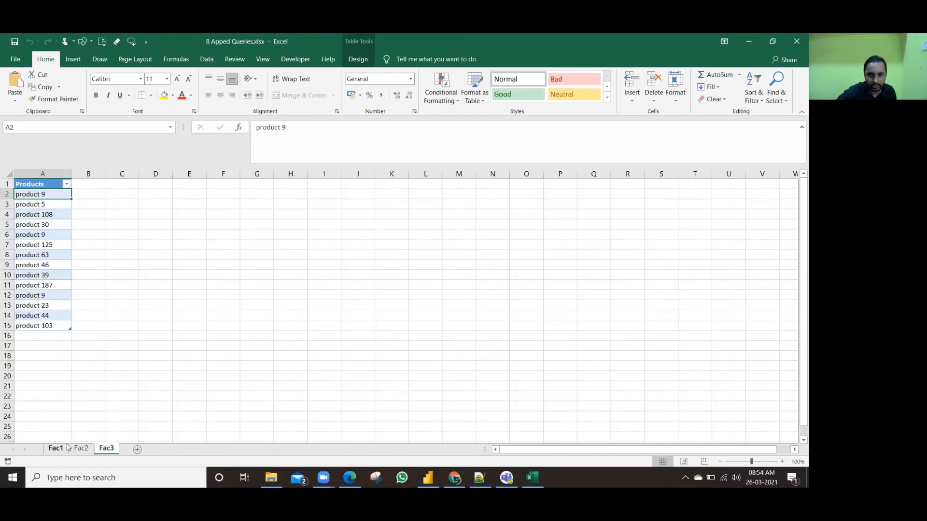
{"action": "left_click", "coordinate": [41, 265]}
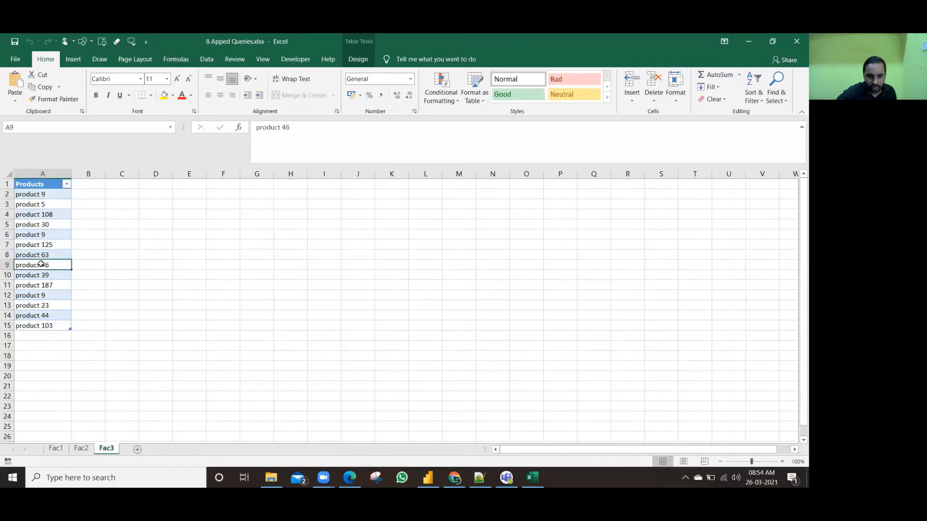
{"action": "left_click", "coordinate": [796, 42]}
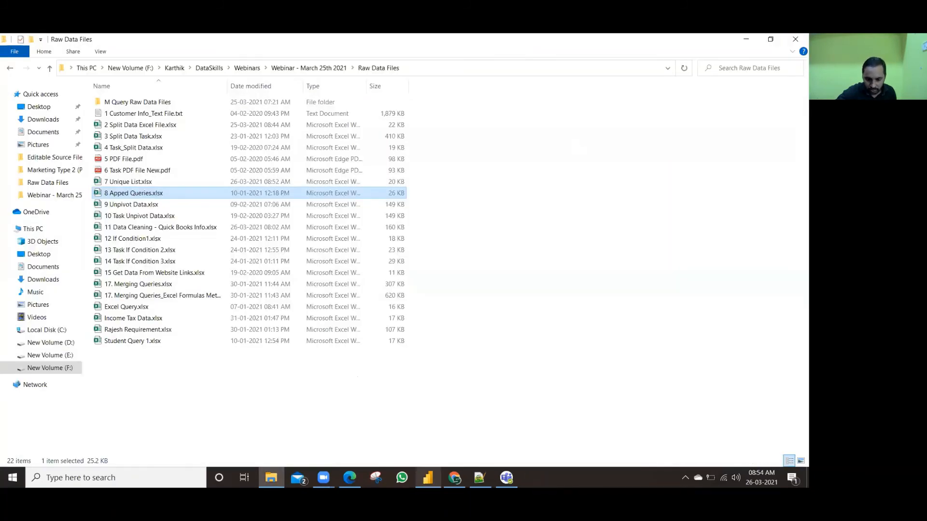
- Switch to Power BI Desktop's report view and connect to the Excel workbook 8 Apped Queries.xlsx
{"action": "left_click", "coordinate": [428, 478]}
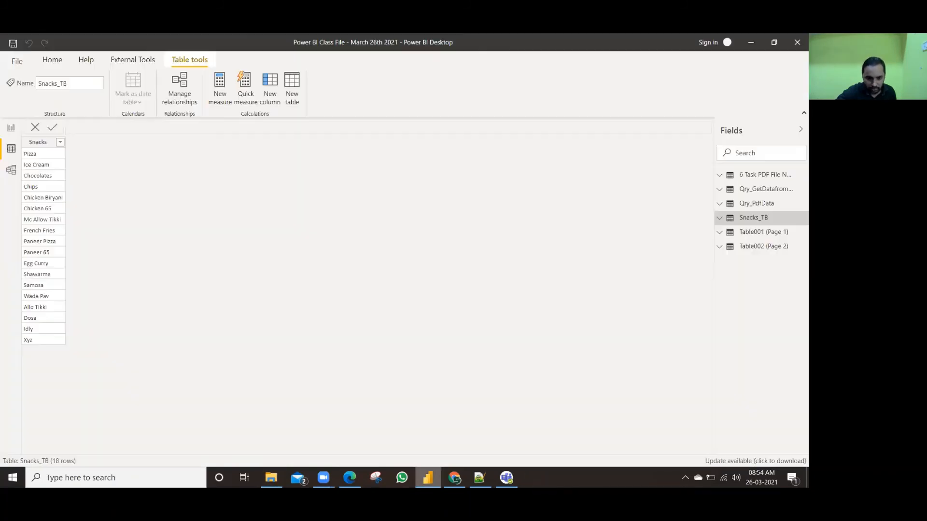
{"action": "left_click", "coordinate": [11, 129]}
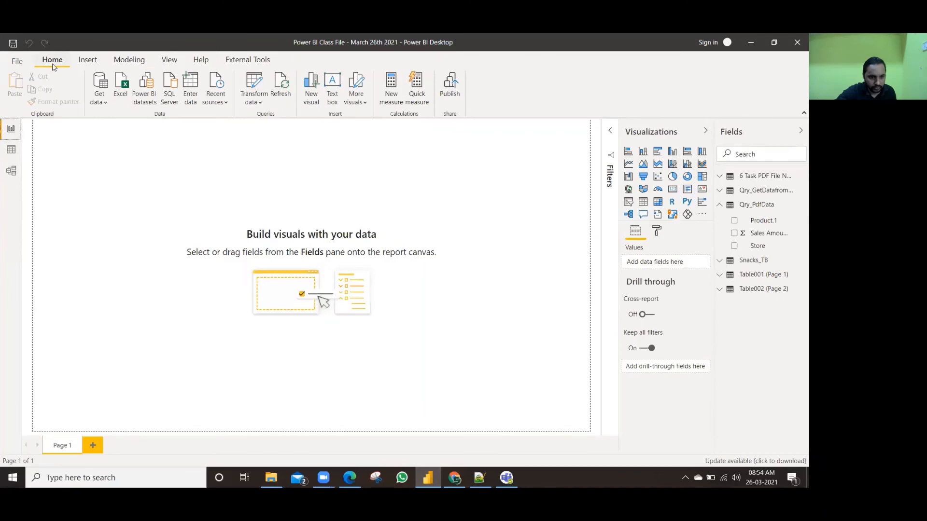
{"action": "left_click", "coordinate": [121, 86]}
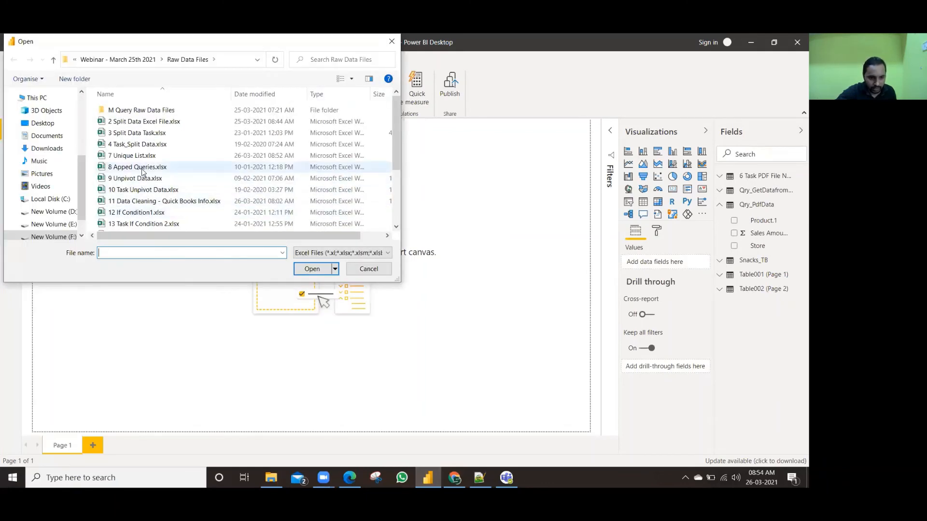
{"action": "left_click", "coordinate": [140, 168]}
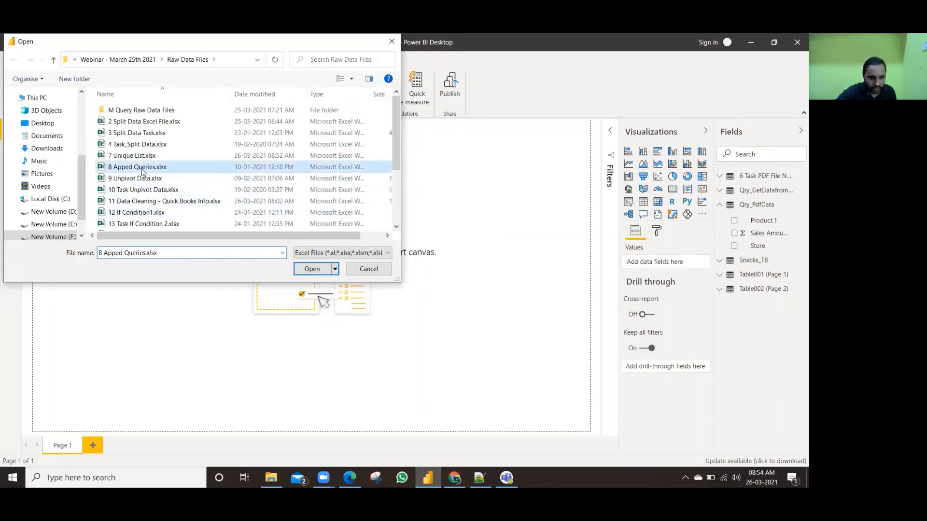
{"action": "left_click", "coordinate": [311, 268]}
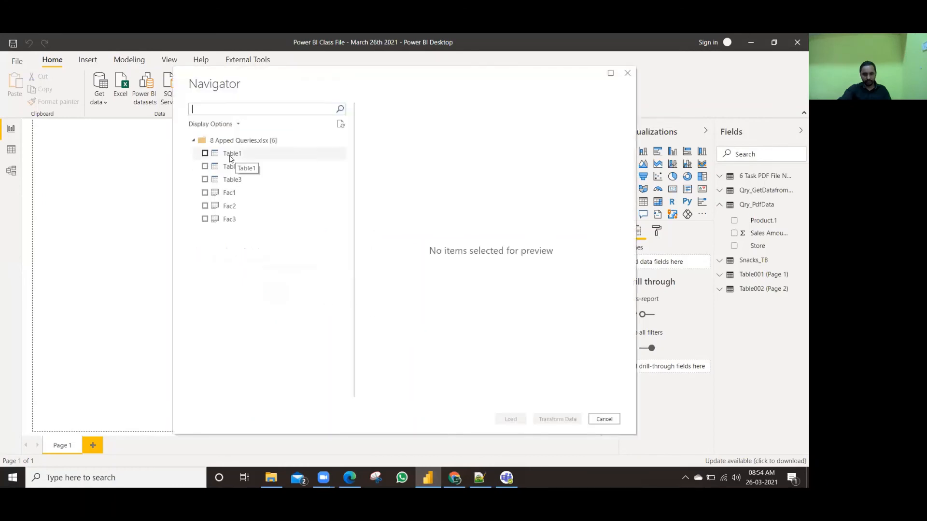
- Select Table1, Table2 and Table3 from the workbook and bring them into Power Query for transformation
{"action": "left_click", "coordinate": [205, 154]}
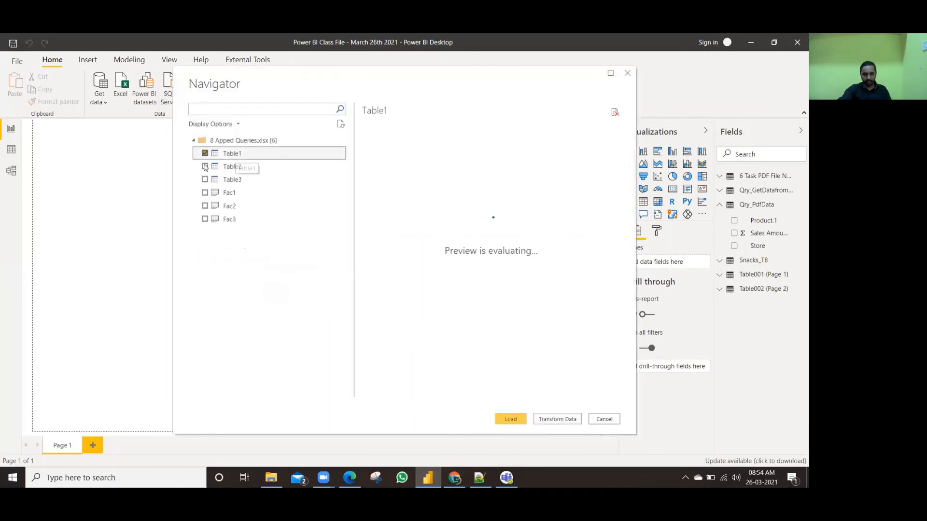
{"action": "left_click", "coordinate": [230, 166]}
{"action": "left_click", "coordinate": [204, 166]}
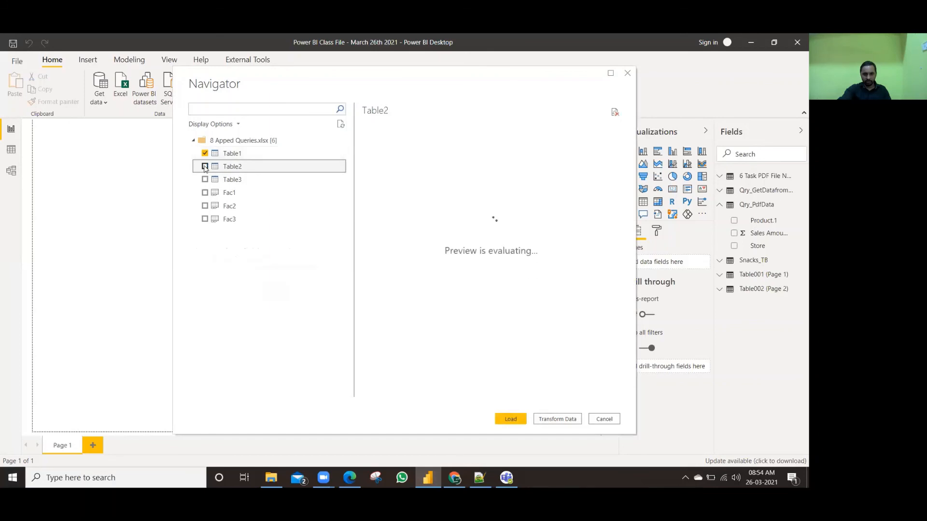
{"action": "left_click", "coordinate": [204, 180]}
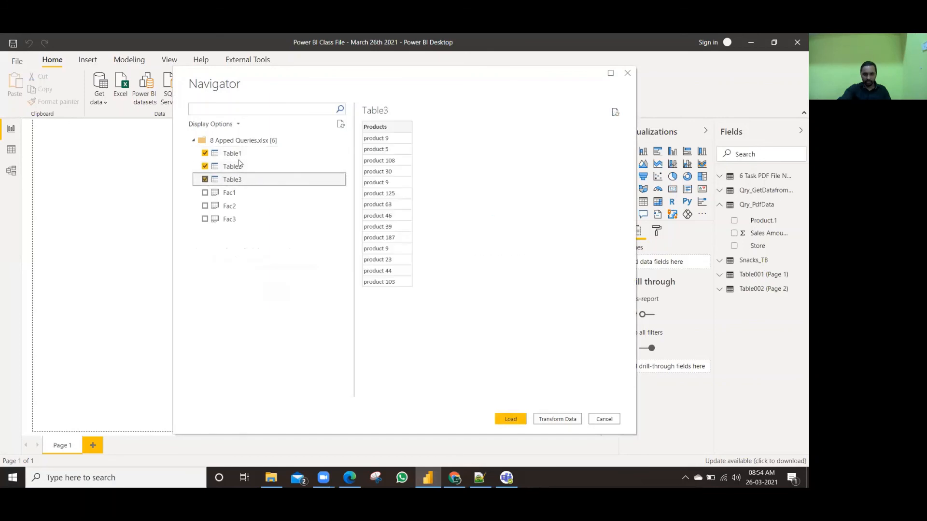
{"action": "left_click", "coordinate": [556, 419]}
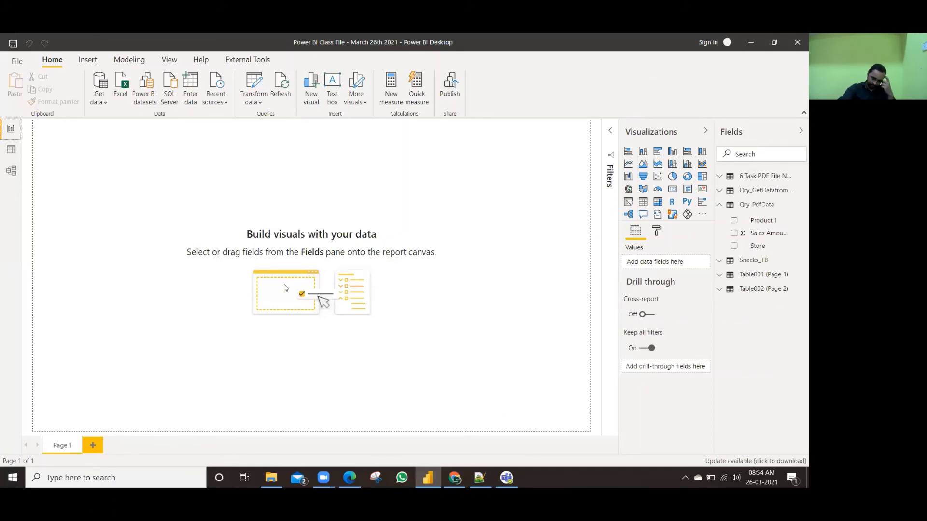
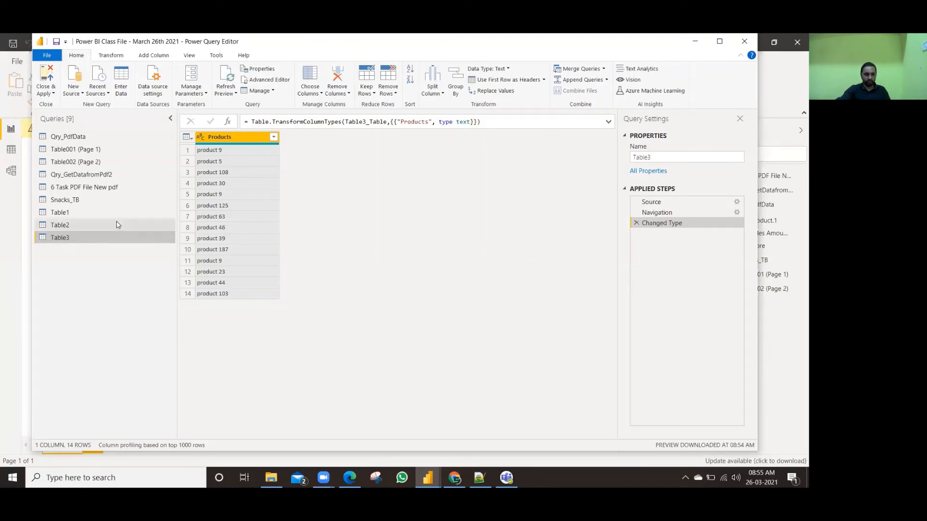
- Review the Products lists in the Table1, Table2 and Table3 queries
{"action": "left_click", "coordinate": [101, 213]}
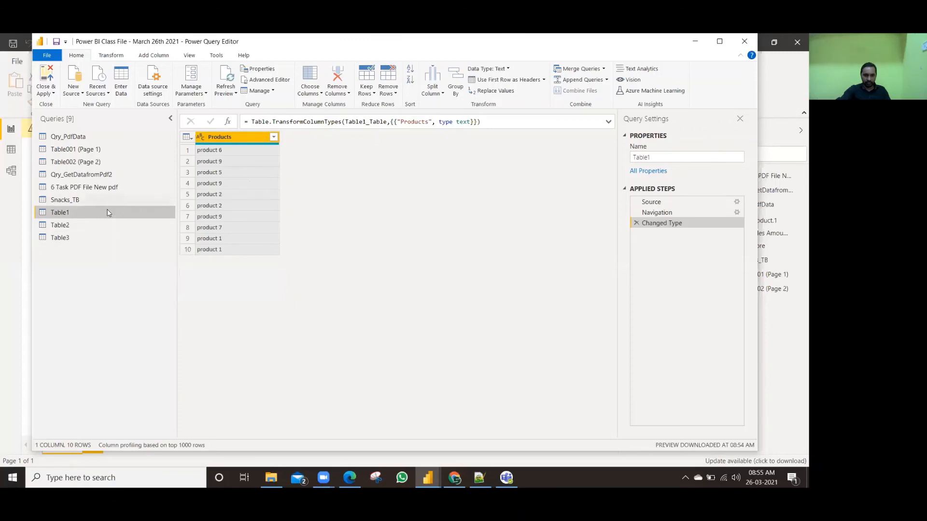
{"action": "left_click", "coordinate": [86, 226]}
{"action": "left_click", "coordinate": [92, 237]}
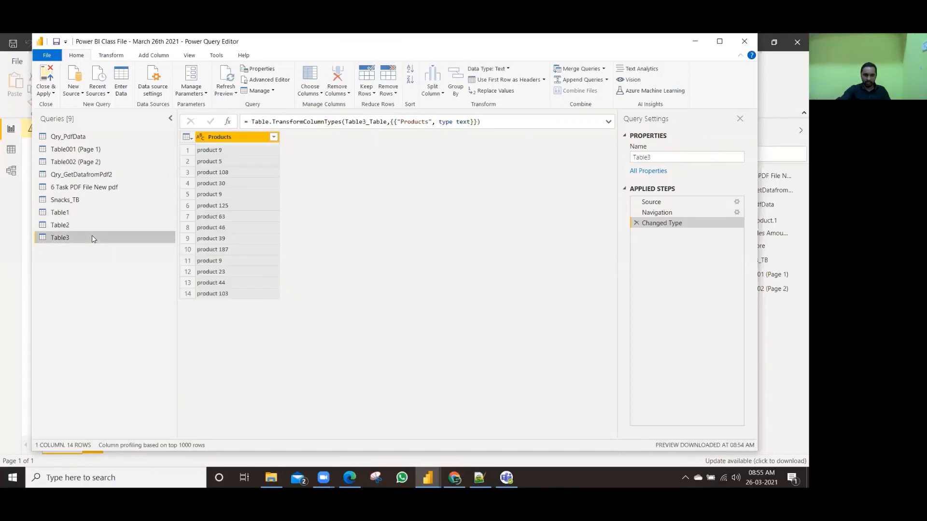
- Set up an append as a new query from Table1 using three or more tables, adding Table2 and Table3
{"action": "left_click", "coordinate": [95, 214]}
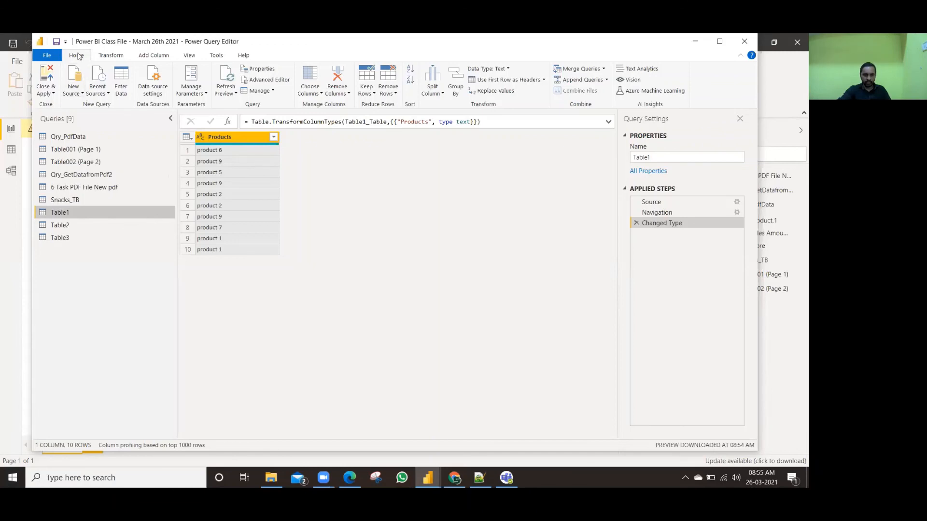
{"action": "left_click", "coordinate": [607, 80]}
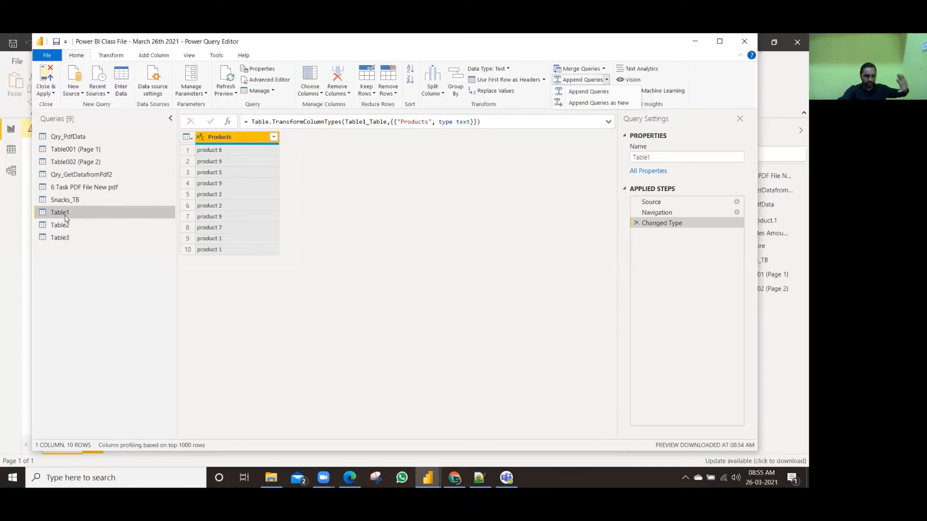
{"action": "left_click", "coordinate": [592, 103]}
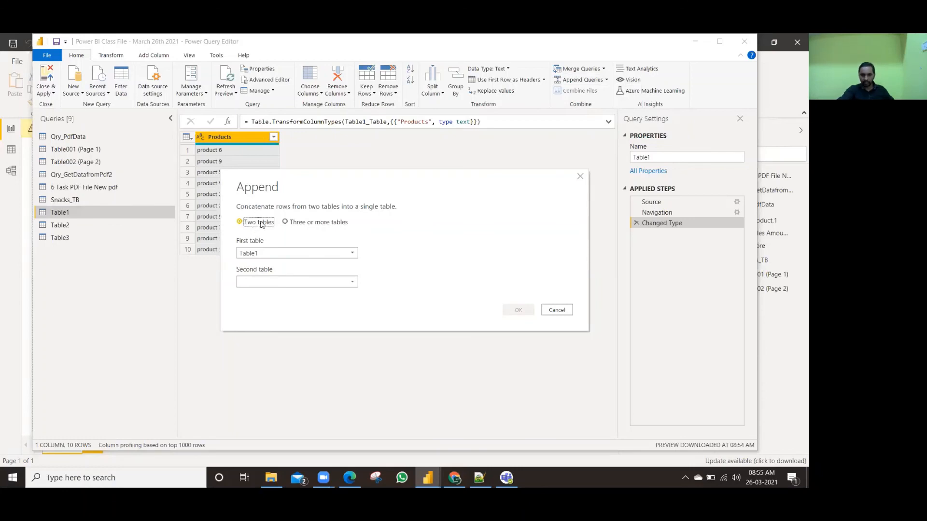
{"action": "left_click", "coordinate": [300, 226]}
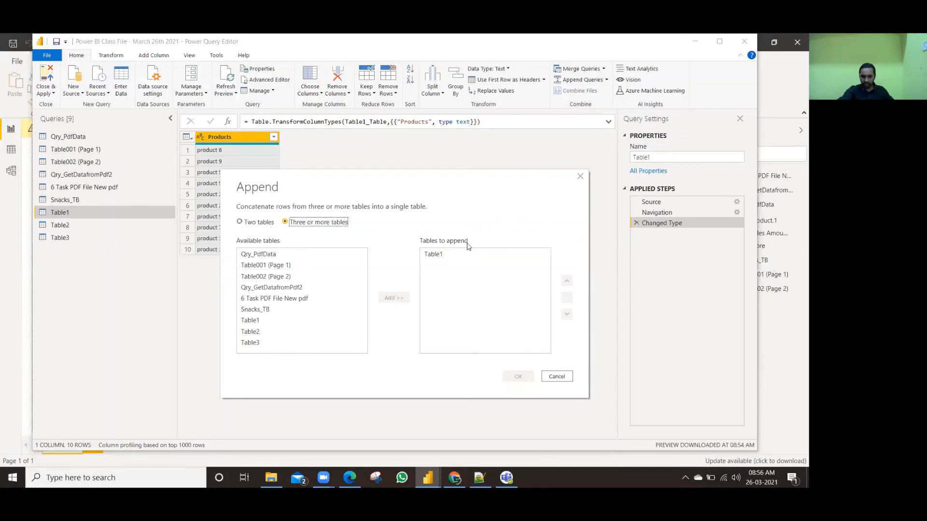
{"action": "left_click", "coordinate": [252, 332]}
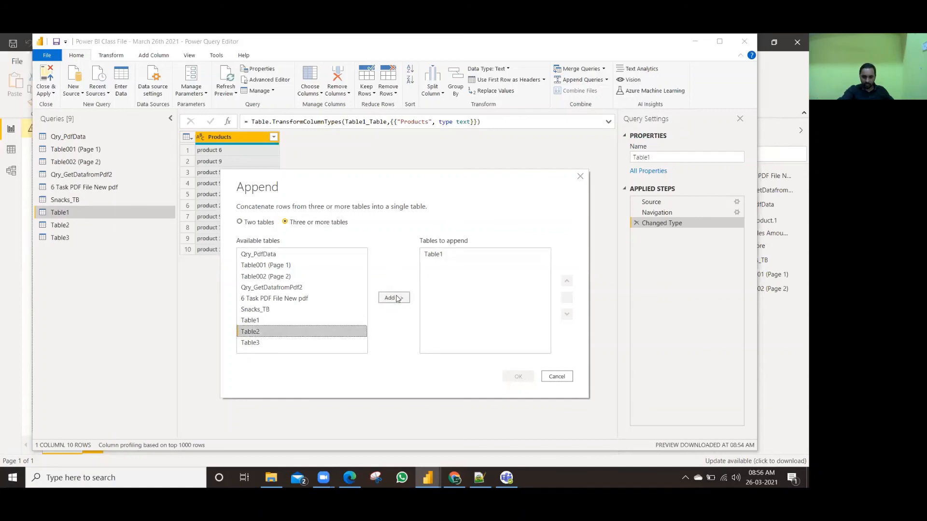
{"action": "left_click", "coordinate": [394, 298]}
{"action": "left_click", "coordinate": [268, 342]}
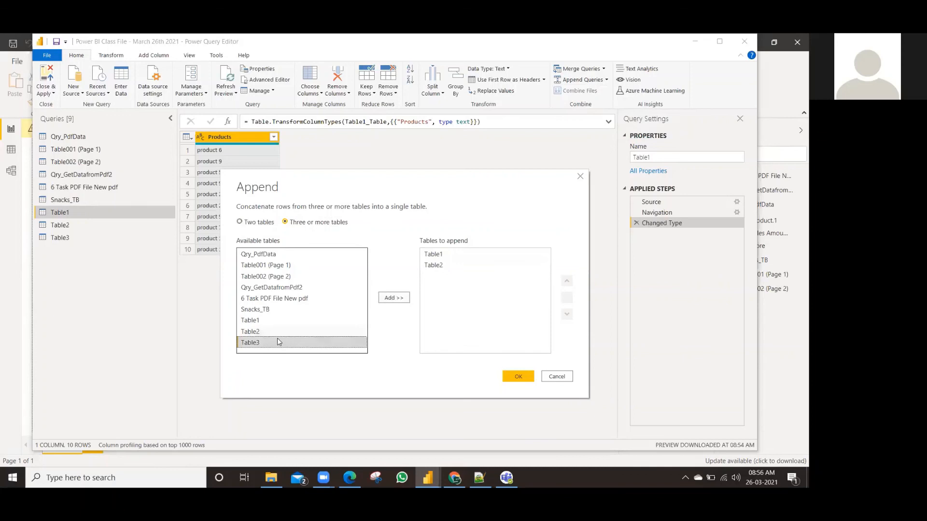
{"action": "left_click", "coordinate": [397, 298]}
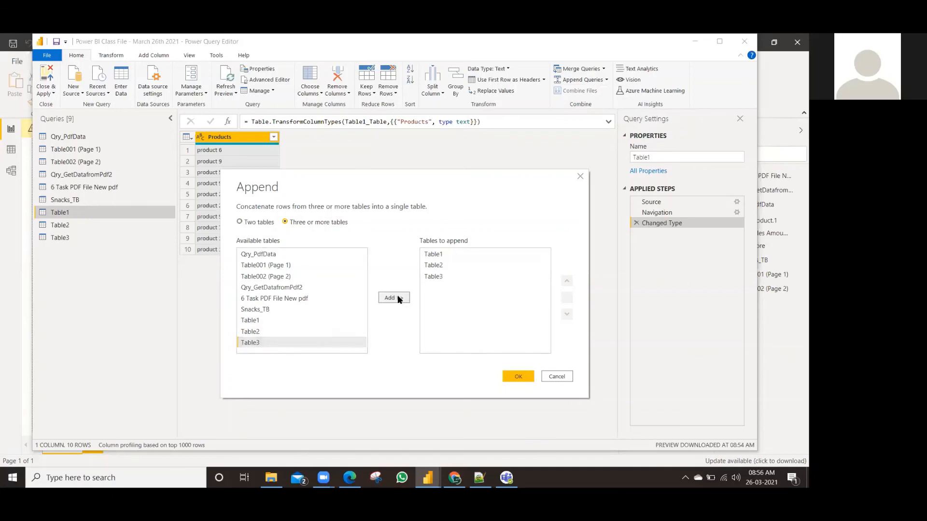
- Add Table1, Table2 and Table3 to the tables to append again as one multiple selection
{"action": "left_click", "coordinate": [267, 333]}
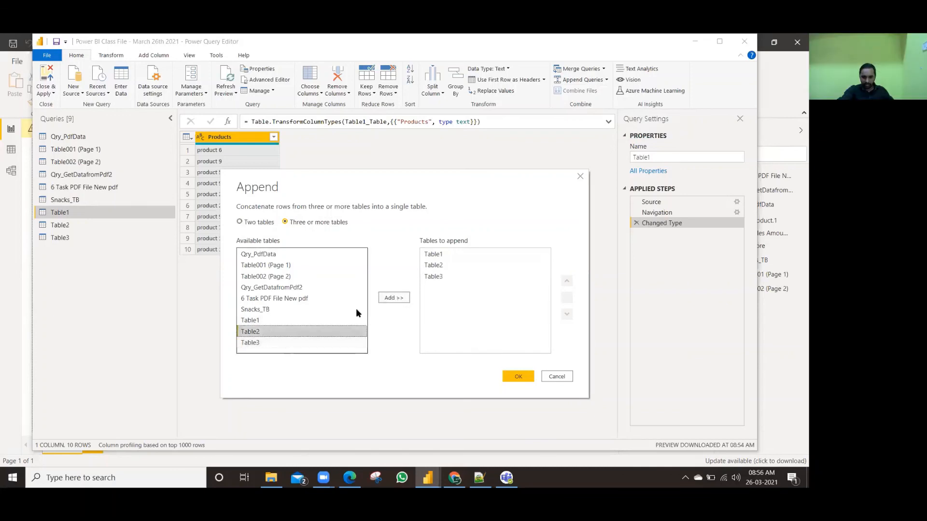
{"action": "left_click", "coordinate": [275, 343]}
{"action": "left_click", "coordinate": [265, 321]}
{"action": "left_click", "coordinate": [267, 341], "text": "shift"}
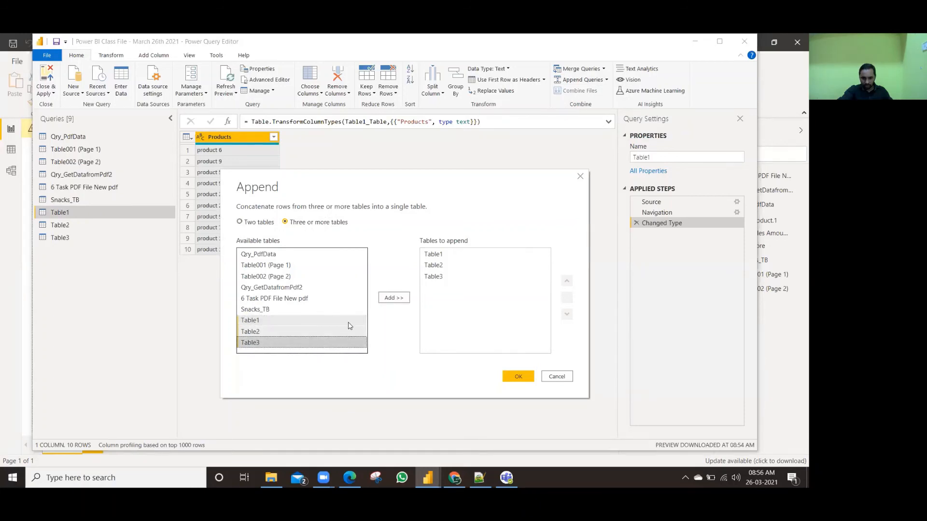
{"action": "left_click", "coordinate": [394, 298]}
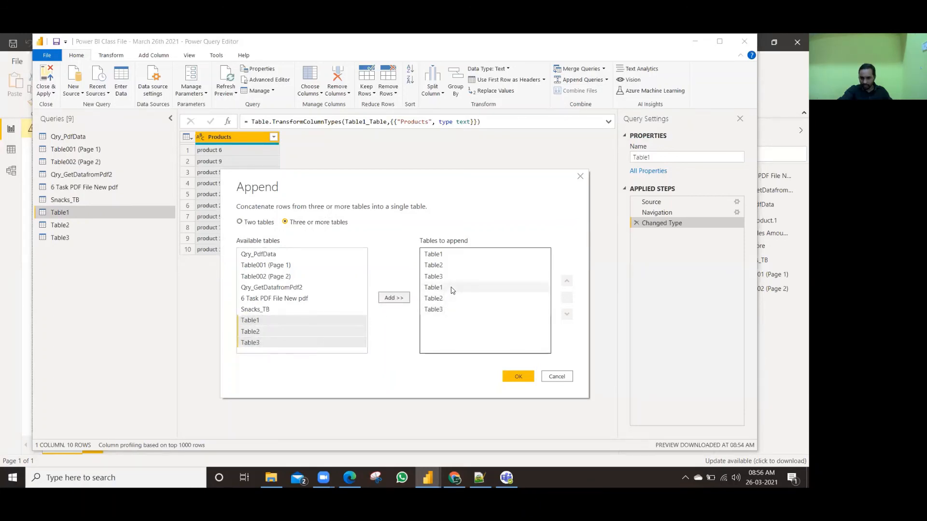
- Remove the repeated Table1, Table3 and Table2 entries from the tables to append and create the combined query
{"action": "left_click", "coordinate": [453, 288]}
{"action": "left_click", "coordinate": [567, 297]}
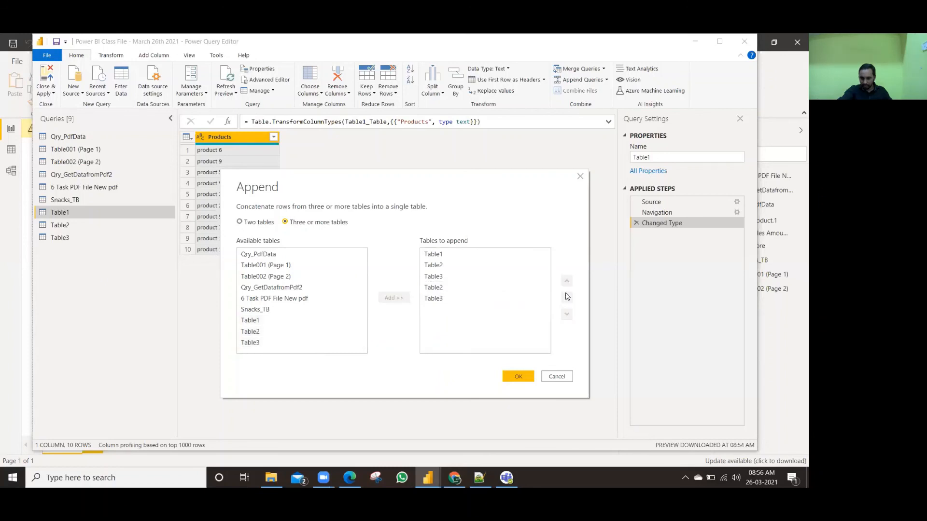
{"action": "left_click", "coordinate": [478, 298]}
{"action": "left_click", "coordinate": [567, 297]}
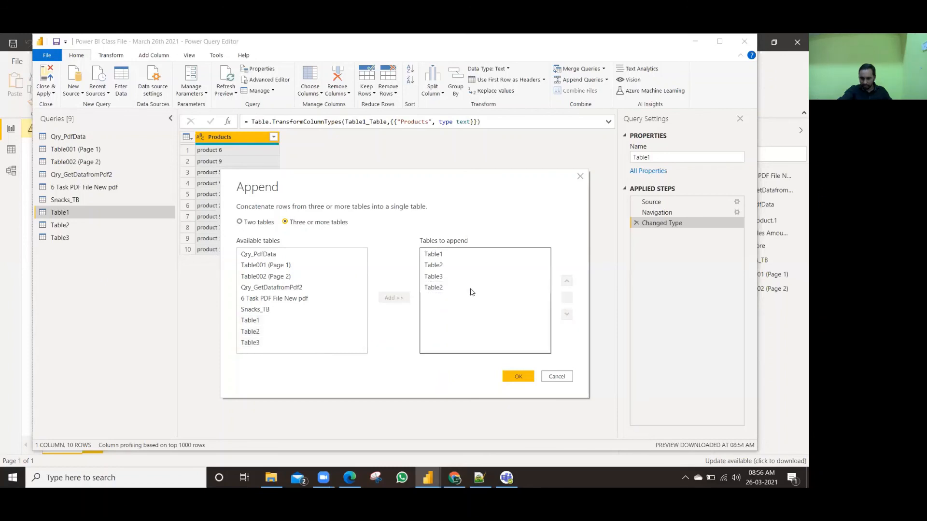
{"action": "left_click", "coordinate": [472, 290]}
{"action": "left_click", "coordinate": [567, 297]}
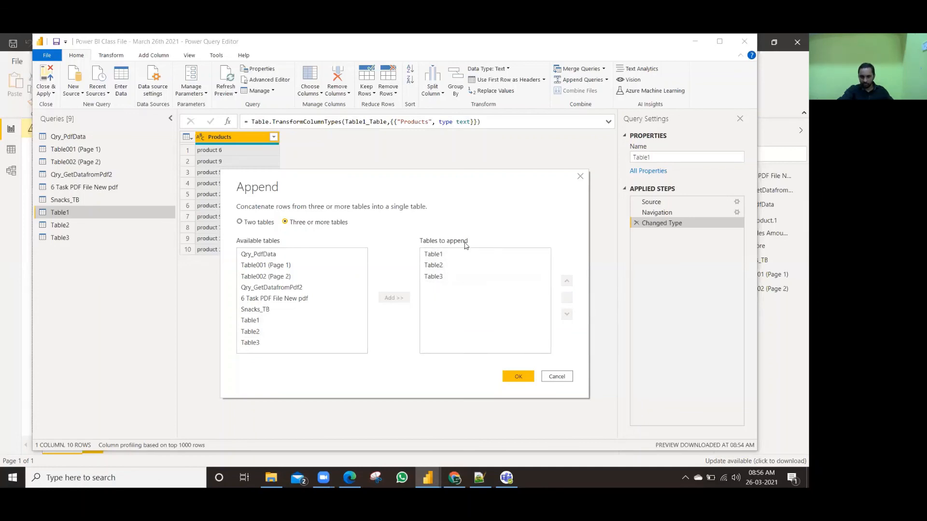
{"action": "left_click", "coordinate": [526, 375]}
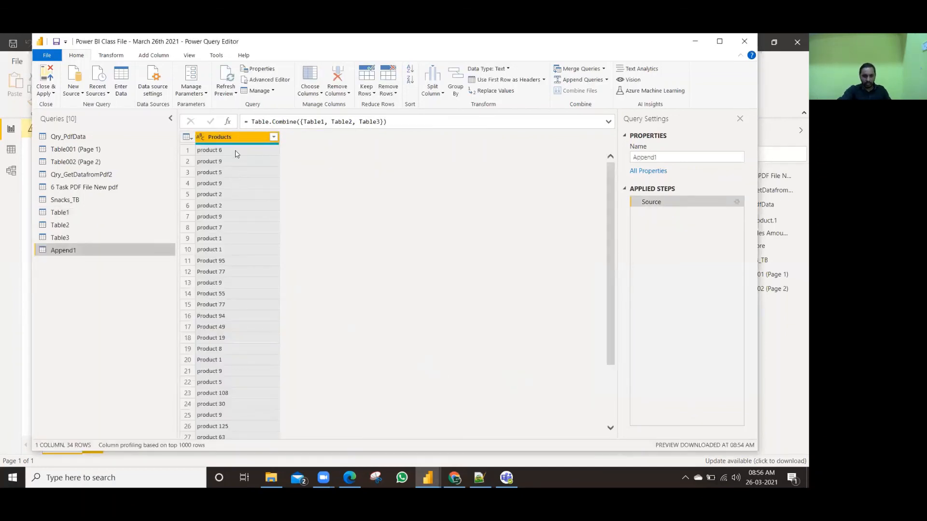
- Examine the combined Products list for repeated entries such as product 9
{"action": "scroll", "coordinate": [231, 246], "scroll_direction": "down", "scroll_amount": 1}
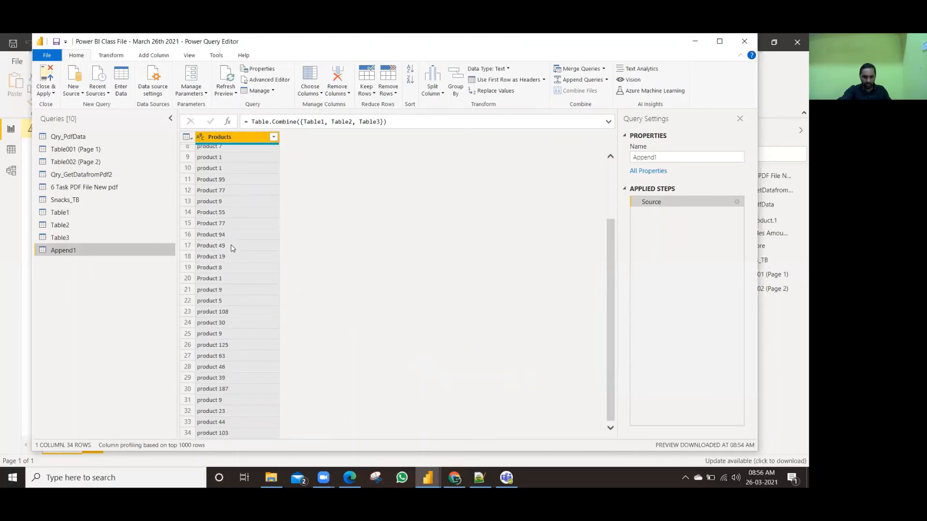
{"action": "scroll", "coordinate": [238, 301], "scroll_direction": "up", "scroll_amount": 1}
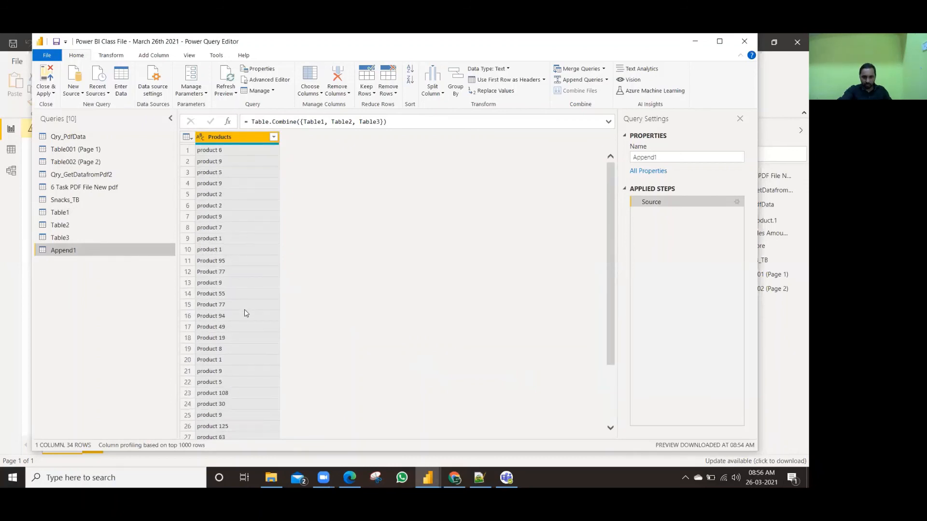
{"action": "left_click", "coordinate": [224, 283]}
{"action": "left_click", "coordinate": [222, 217]}
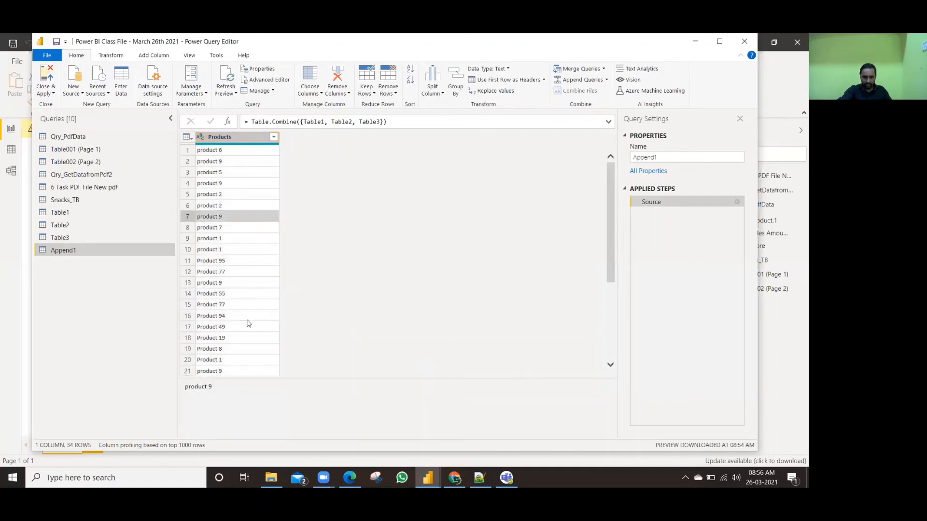
{"action": "scroll", "coordinate": [256, 350], "scroll_direction": "down", "scroll_amount": 5}
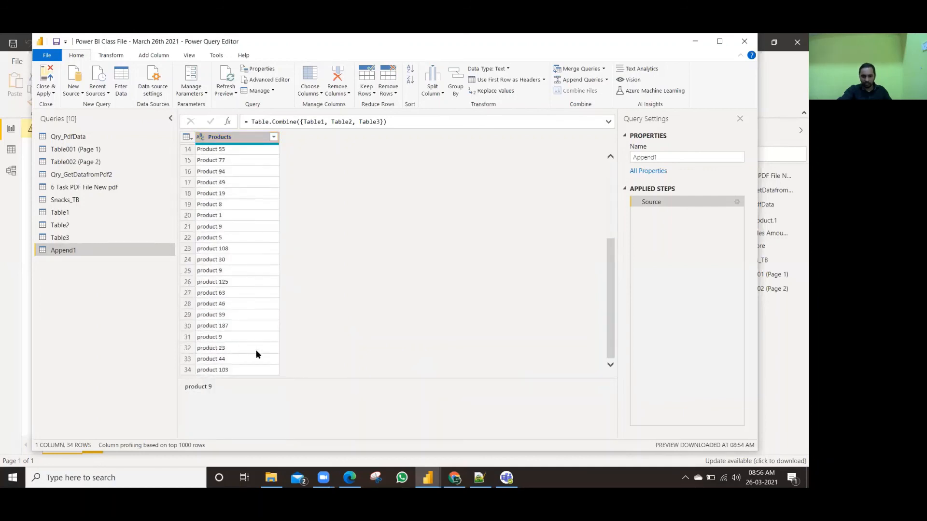
{"action": "scroll", "coordinate": [256, 349], "scroll_direction": "up", "scroll_amount": 5}
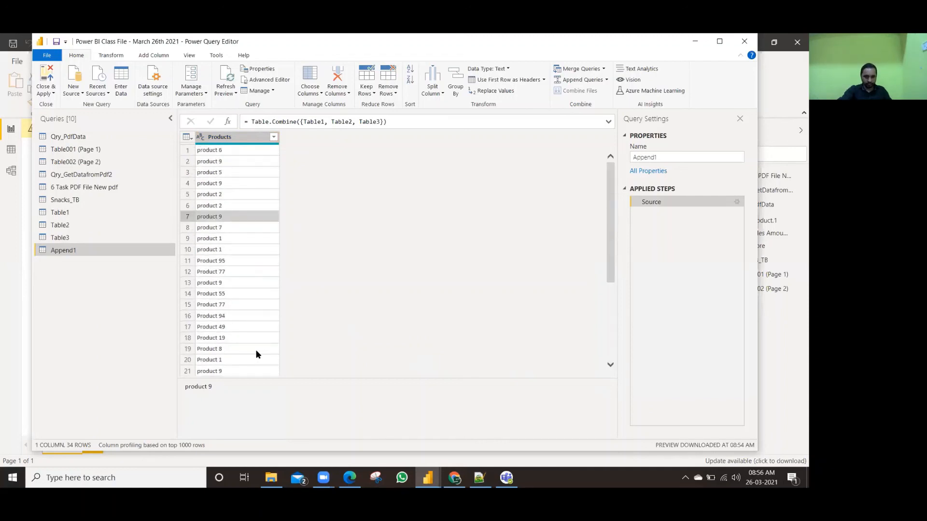
- Compare the letter case of entries such as Product 94, Product 49 and product 9 in the combined Products column
{"action": "left_click", "coordinate": [239, 138]}
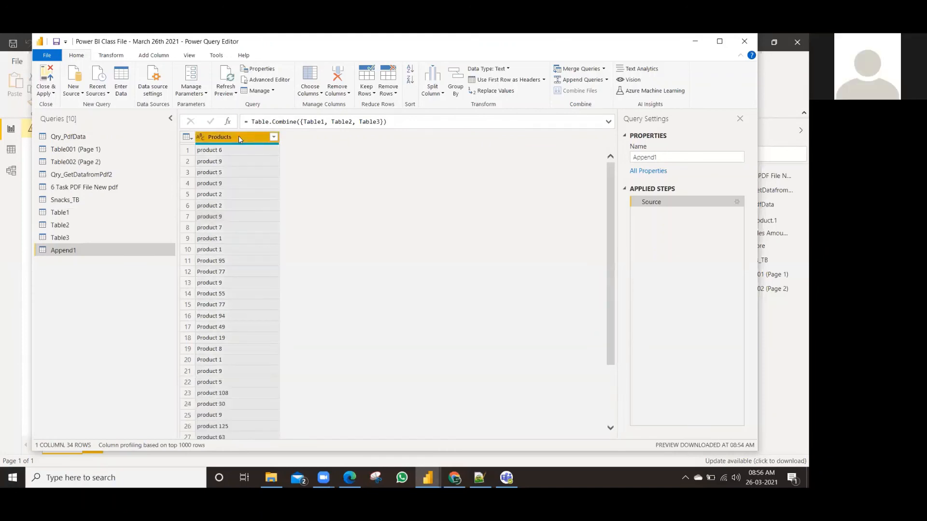
{"action": "right_click", "coordinate": [238, 138]}
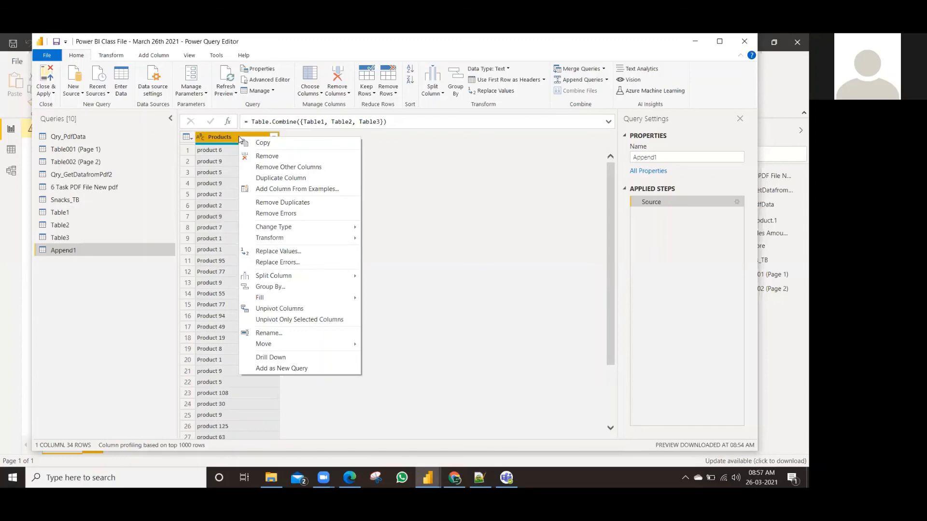
{"action": "left_click", "coordinate": [210, 316]}
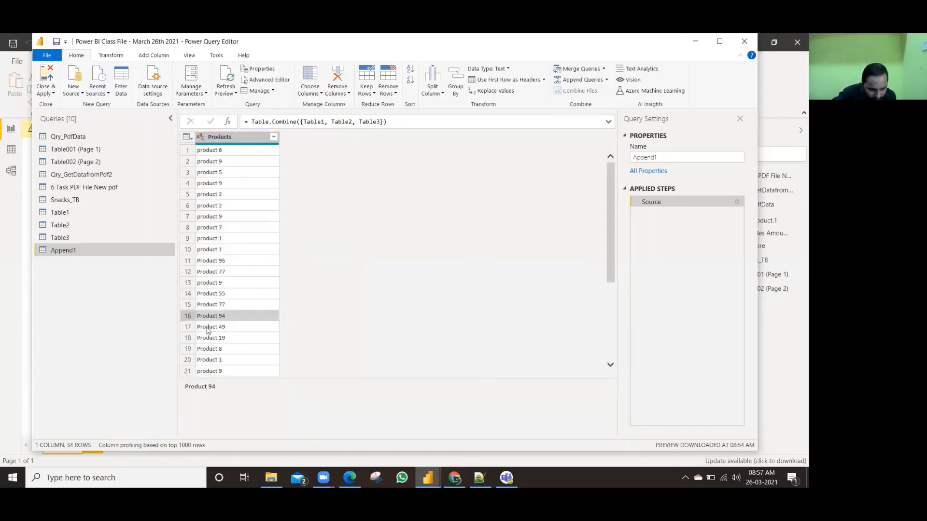
{"action": "left_click", "coordinate": [207, 329]}
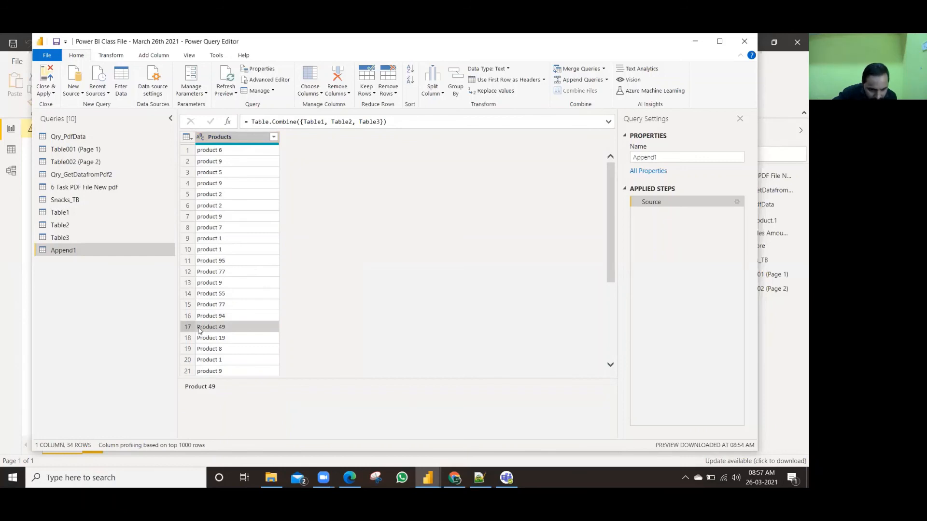
{"action": "left_click", "coordinate": [199, 184]}
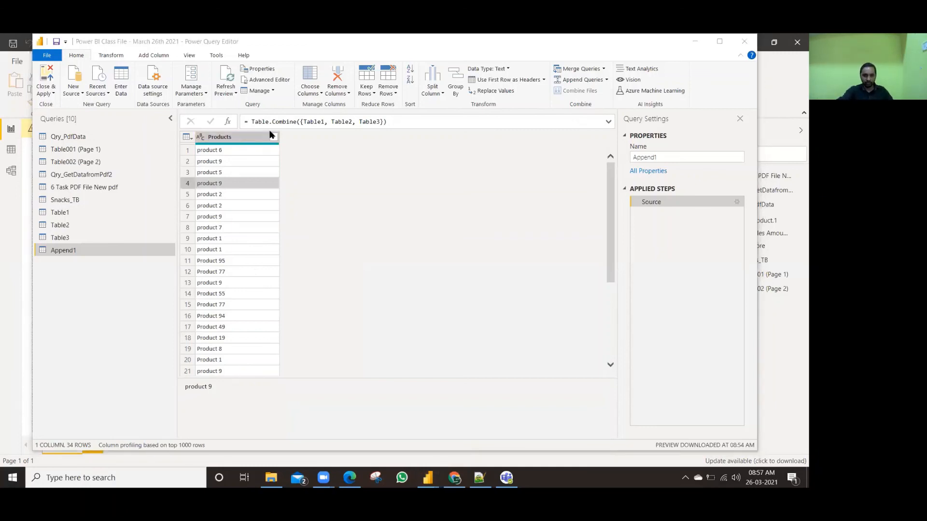
- Transform the combined Products column with Capitalize Each Word
{"action": "left_click", "coordinate": [236, 136]}
{"action": "right_click", "coordinate": [237, 137]}
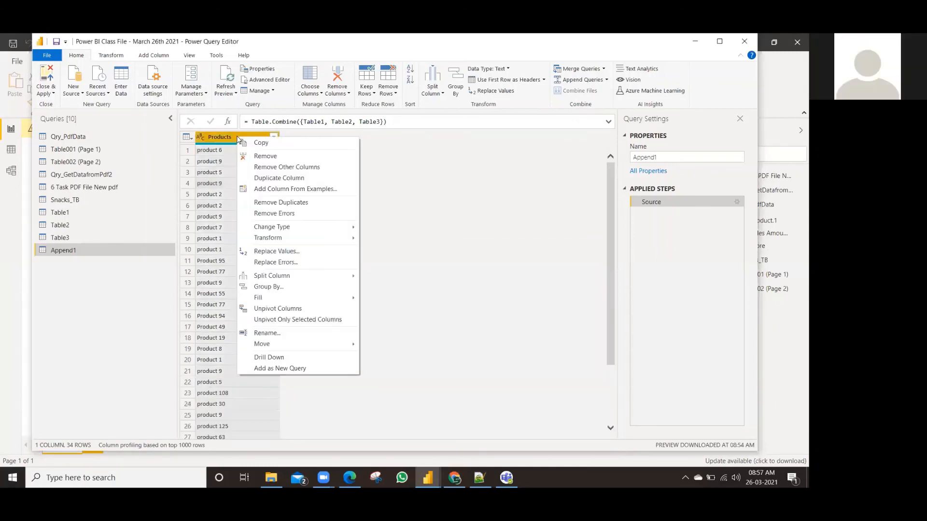
{"action": "mouse_move", "coordinate": [283, 238]}
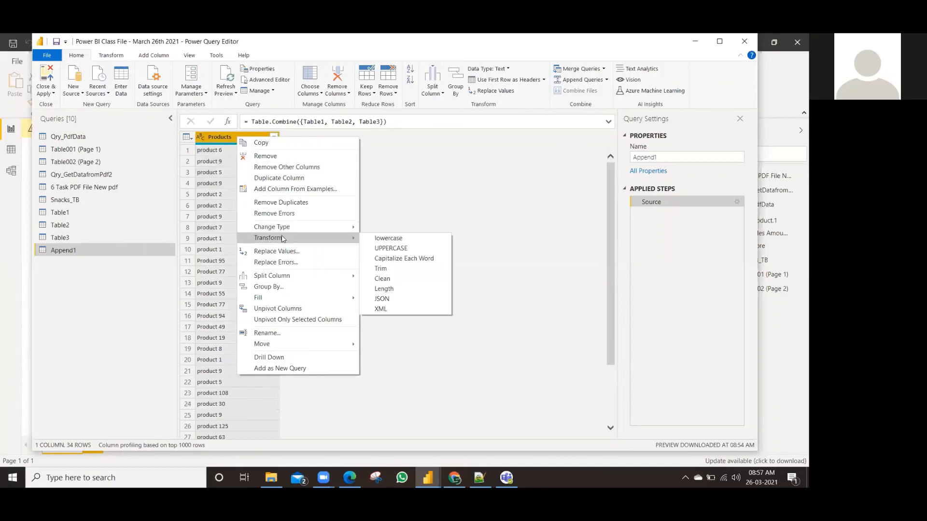
{"action": "left_click", "coordinate": [395, 259]}
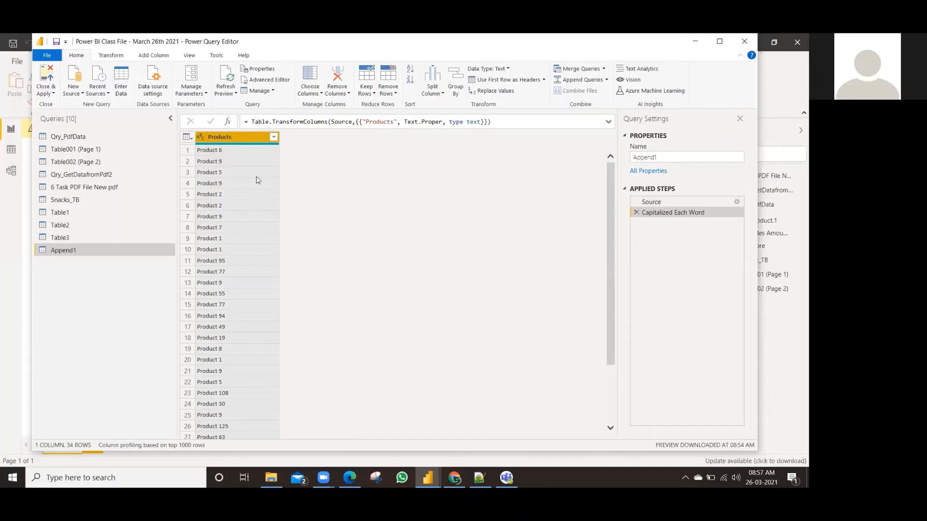
- Apply the Trim and Clean text transformations to the combined Products column
{"action": "right_click", "coordinate": [238, 139]}
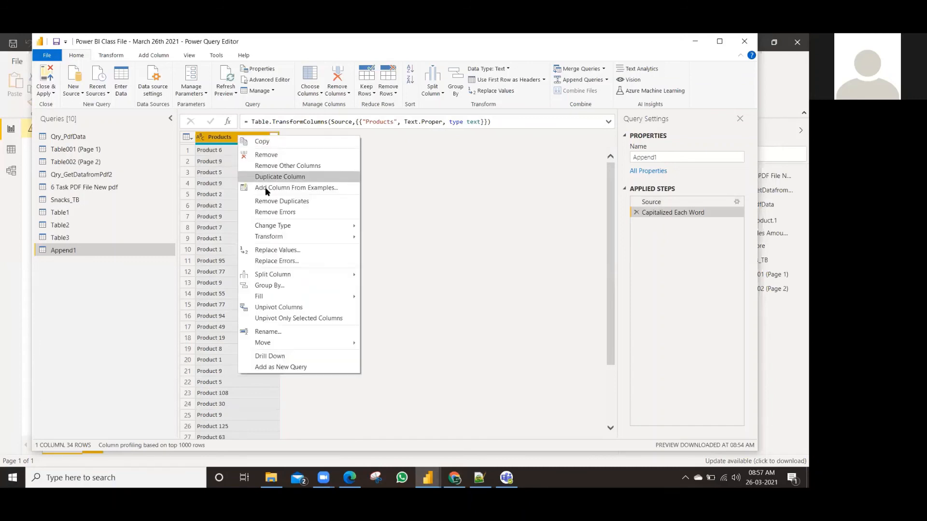
{"action": "mouse_move", "coordinate": [279, 237]}
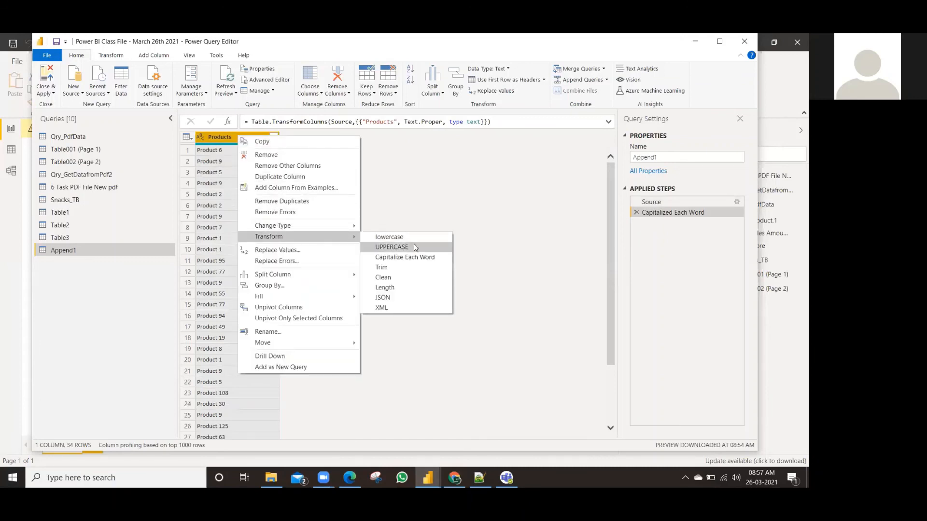
{"action": "left_click", "coordinate": [395, 260]}
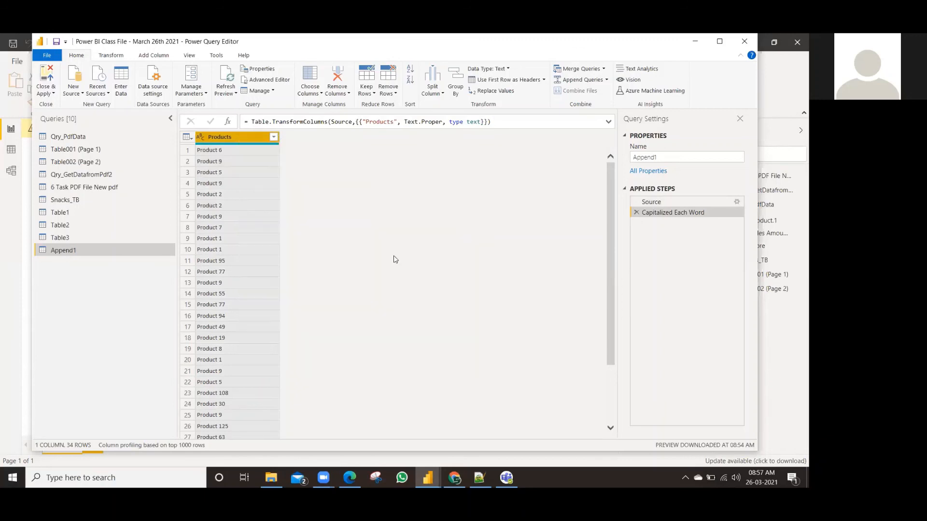
{"action": "right_click", "coordinate": [243, 139]}
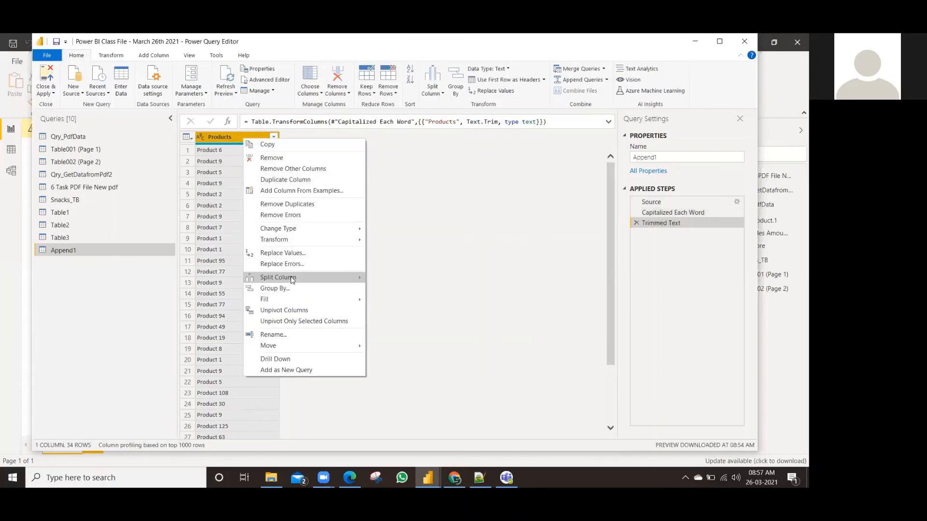
{"action": "mouse_move", "coordinate": [292, 279]}
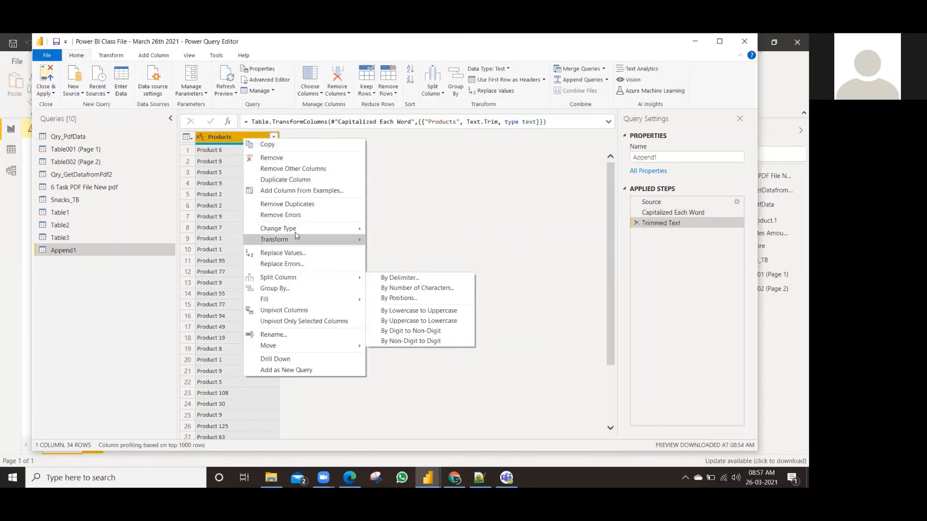
{"action": "mouse_move", "coordinate": [294, 240]}
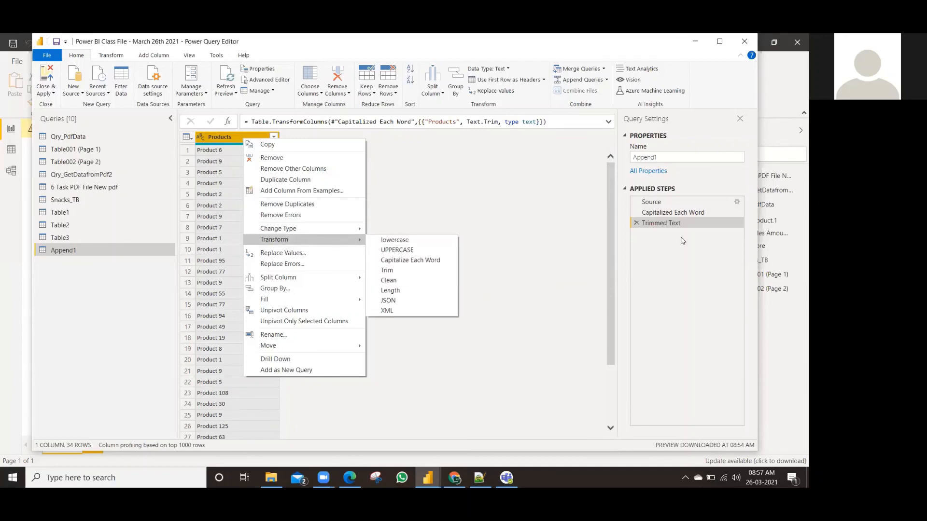
{"action": "left_click", "coordinate": [404, 283]}
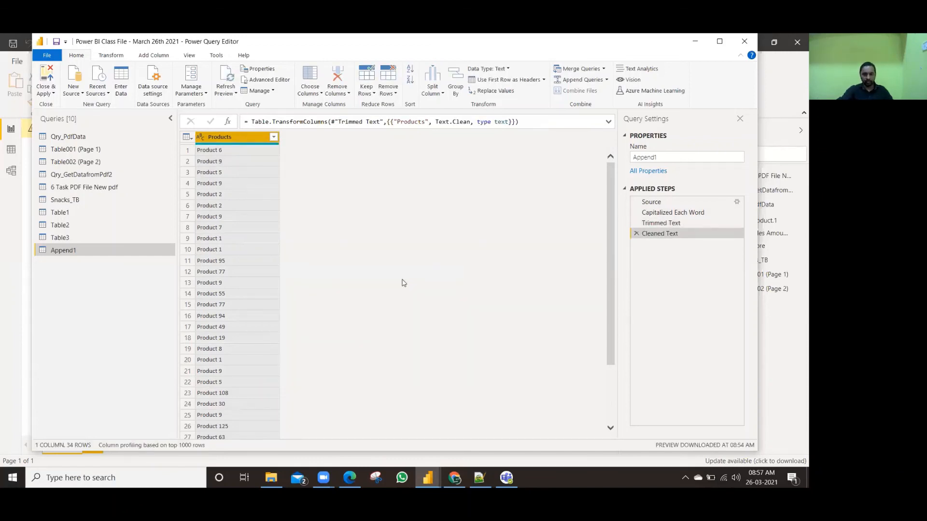
- Remove duplicates from the combined Products column
{"action": "right_click", "coordinate": [243, 141]}
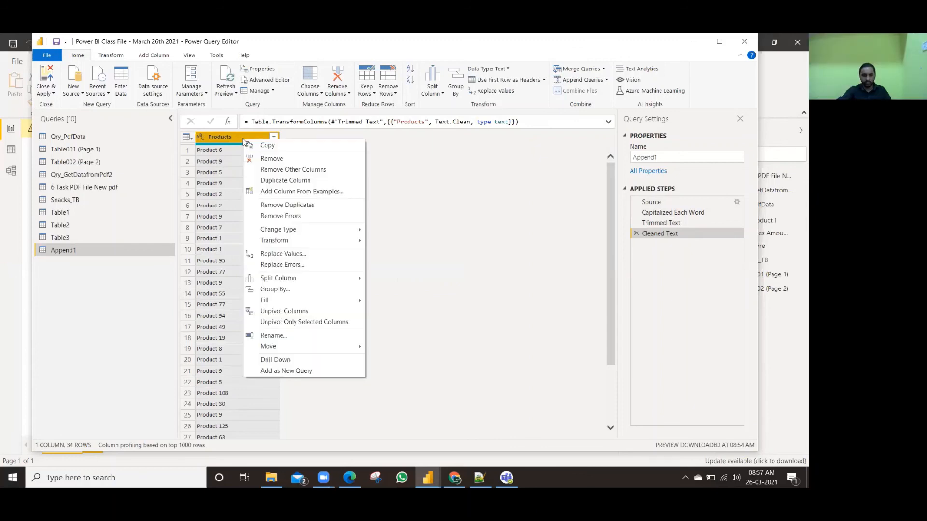
{"action": "left_click", "coordinate": [294, 204]}
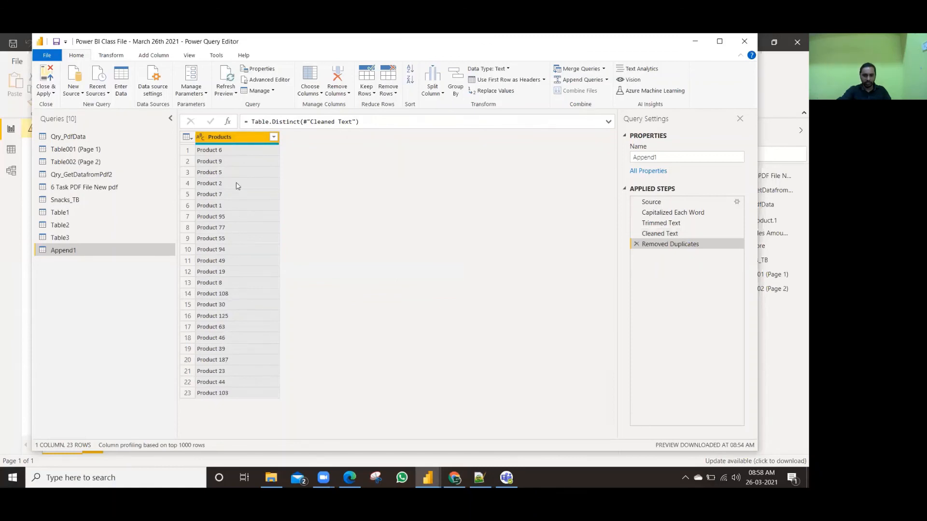
{"action": "left_click", "coordinate": [52, 93]}
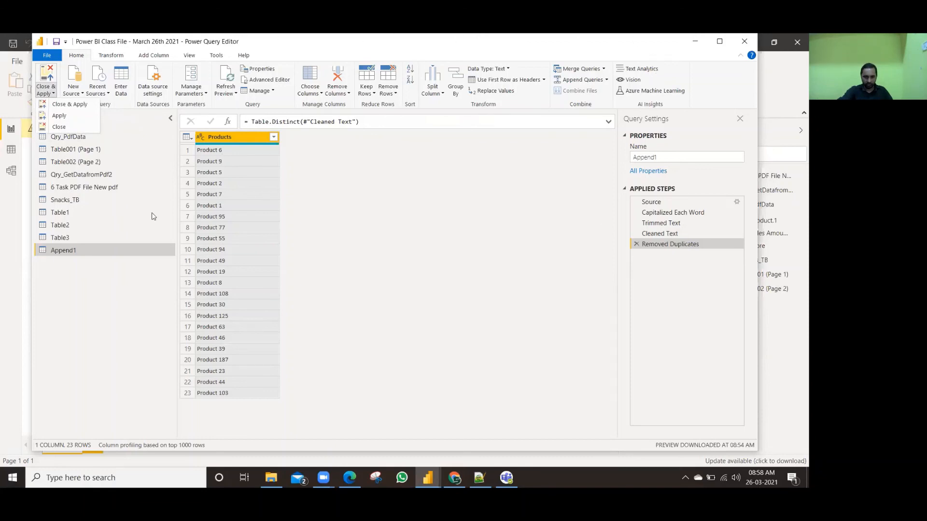
{"action": "left_click", "coordinate": [240, 202]}
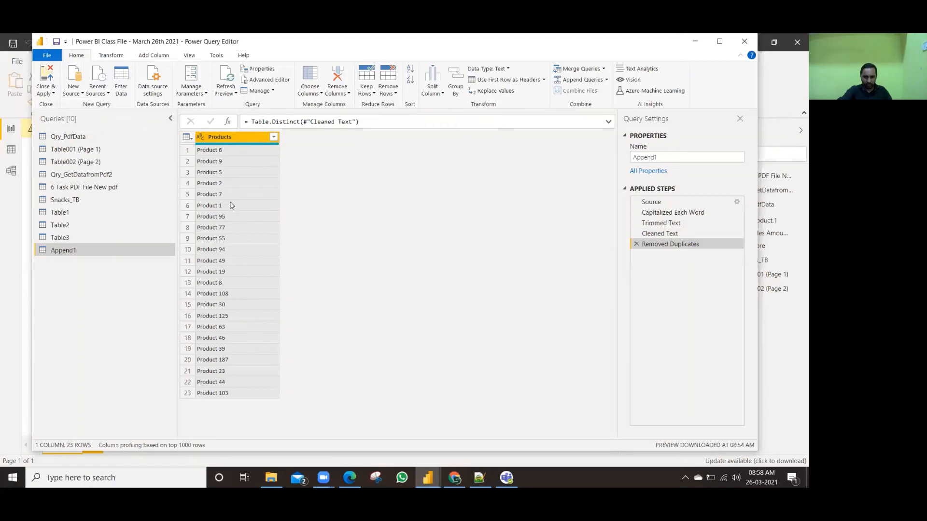
{"action": "left_click", "coordinate": [214, 207]}
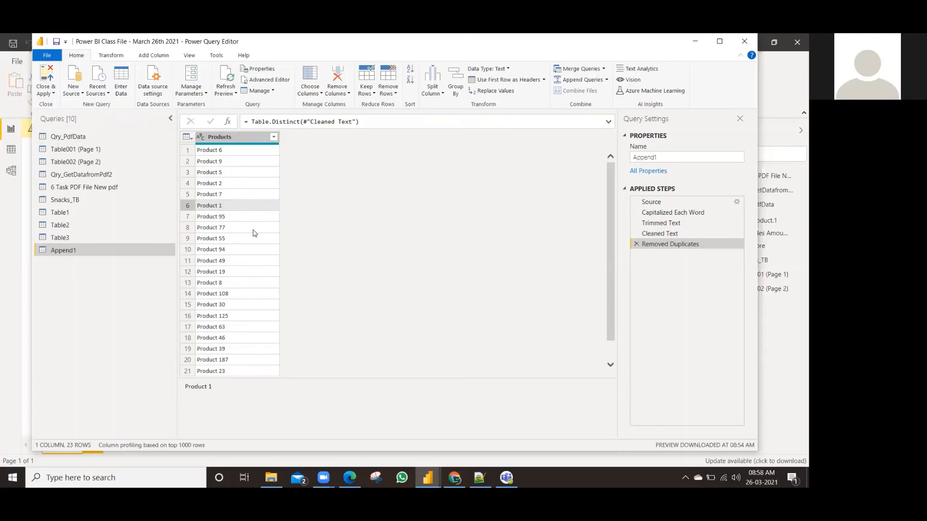
{"action": "left_click", "coordinate": [252, 139]}
{"action": "right_click", "coordinate": [246, 140]}
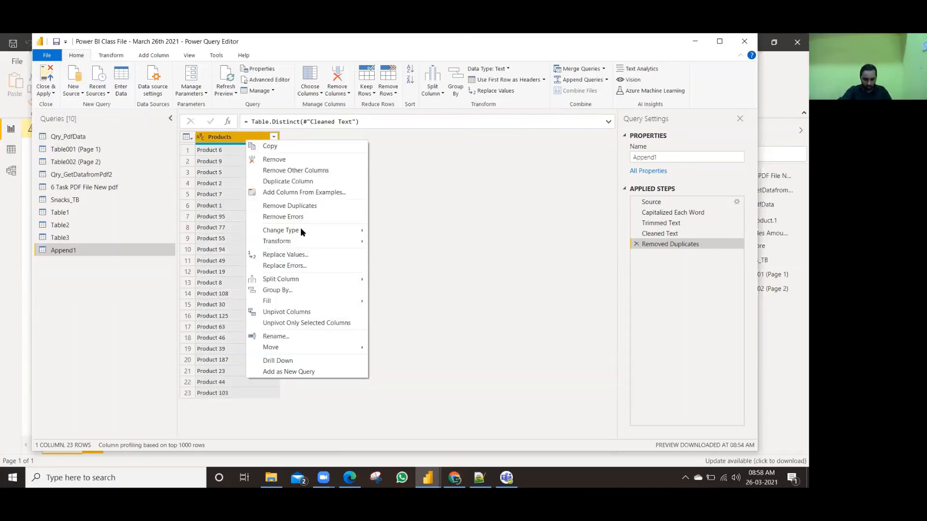
{"action": "left_click", "coordinate": [224, 196]}
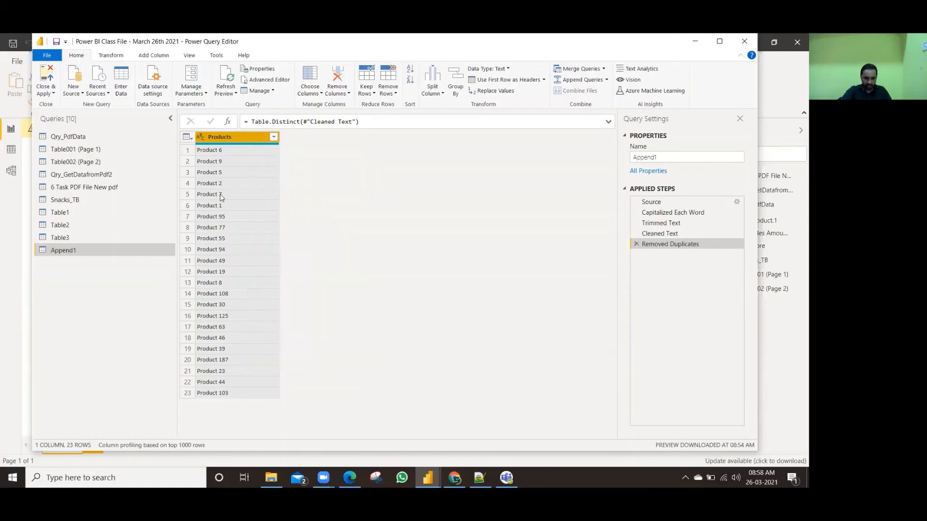
- Sort the combined Products column ascending and check the order of entries such as Product 103, Product 108 and Product 2
{"action": "left_click", "coordinate": [274, 137]}
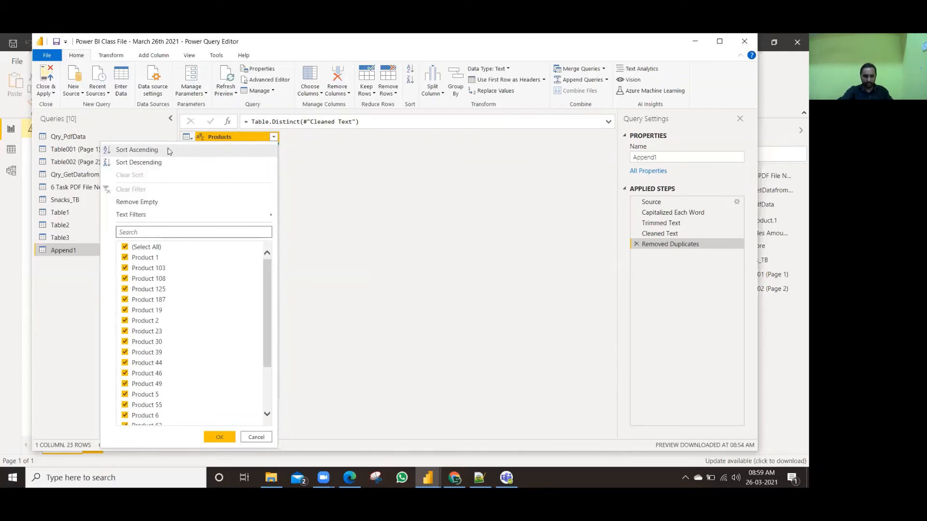
{"action": "left_click", "coordinate": [169, 151]}
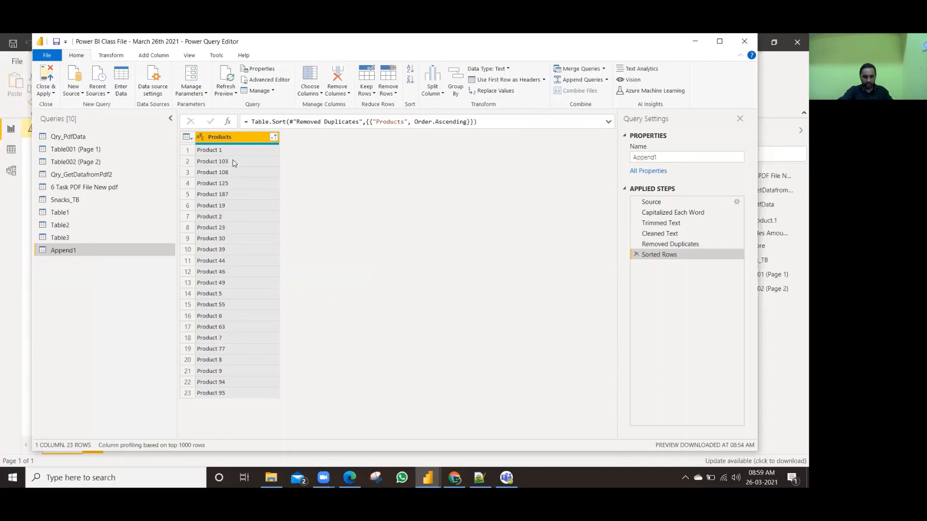
{"action": "left_click", "coordinate": [233, 163]}
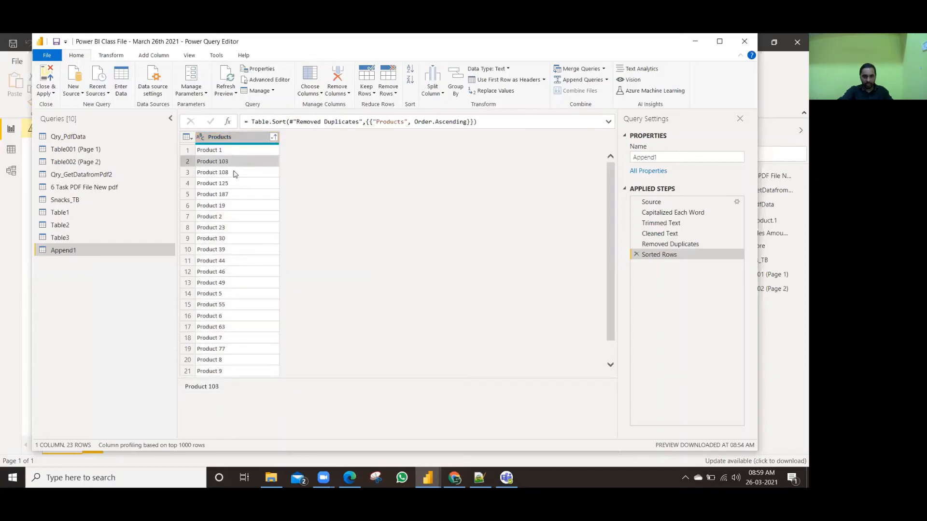
{"action": "left_click", "coordinate": [233, 173]}
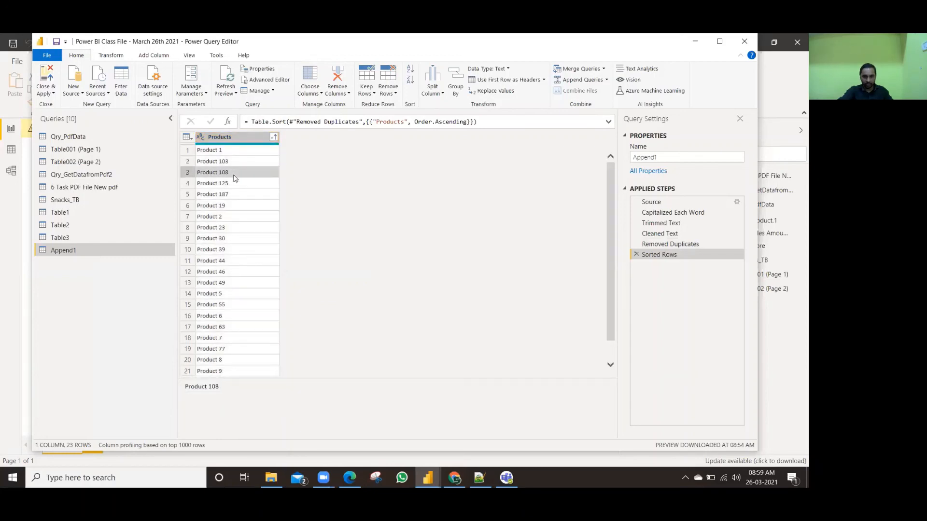
{"action": "left_click", "coordinate": [233, 221]}
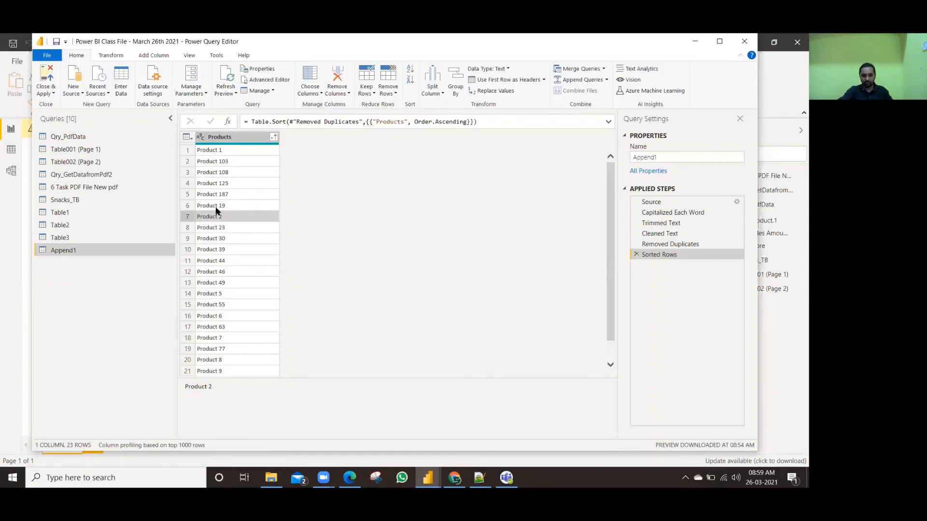
{"action": "left_click", "coordinate": [229, 241]}
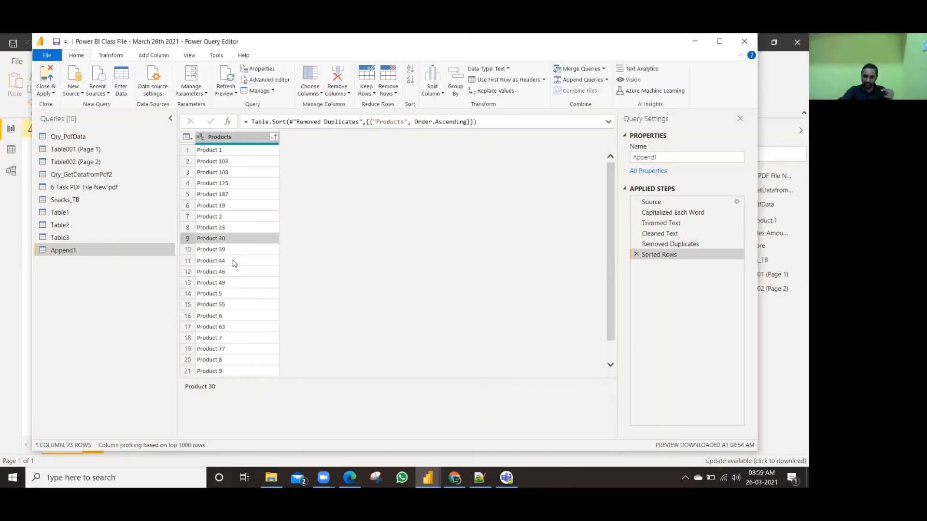
- Copy the entire combined table, paste it at A1 of a new blank Excel workbook and widen column A
{"action": "left_click", "coordinate": [187, 138]}
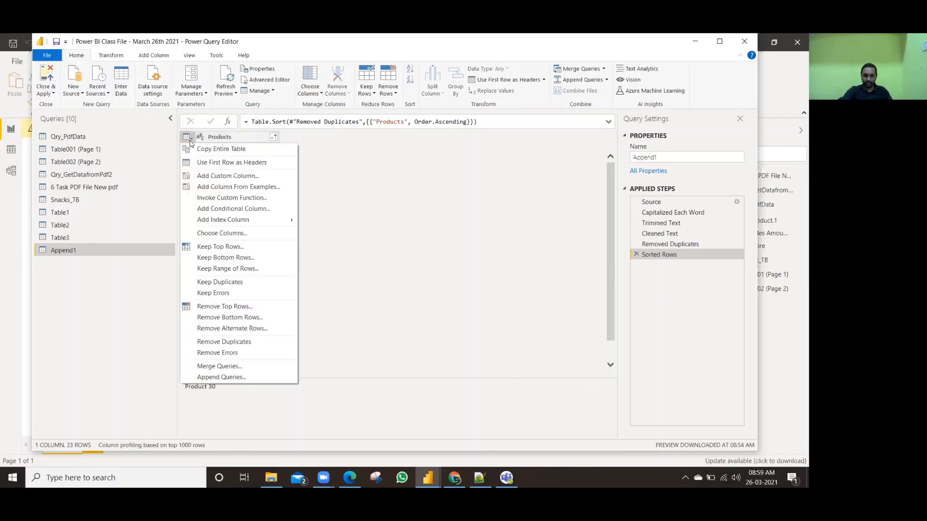
{"action": "left_click", "coordinate": [228, 150]}
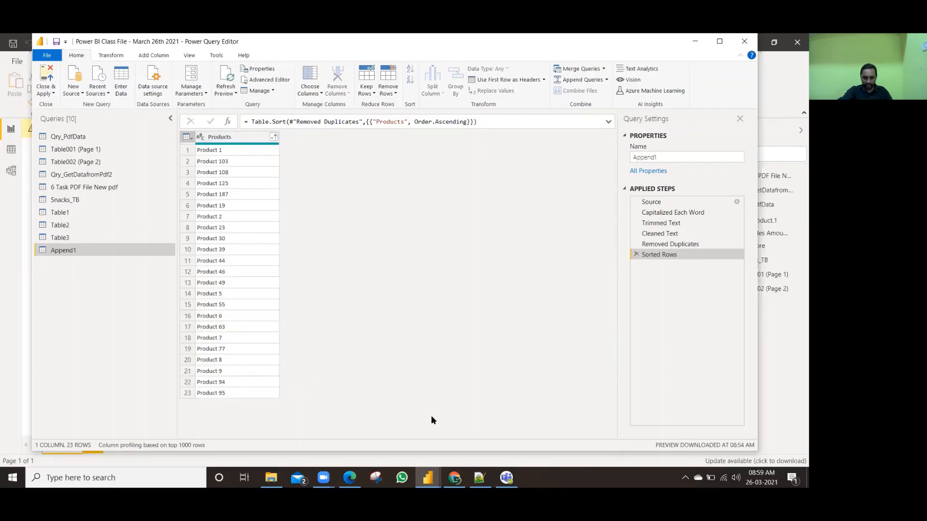
{"action": "key", "text": "super"}
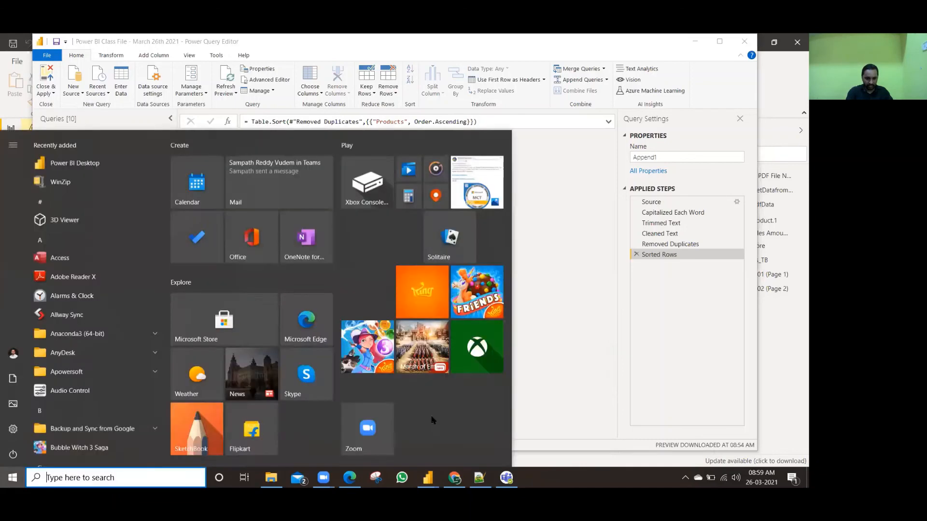
{"action": "key", "text": "super"}
{"action": "type", "text": "EXCEL"}
{"action": "key", "text": "Return"}
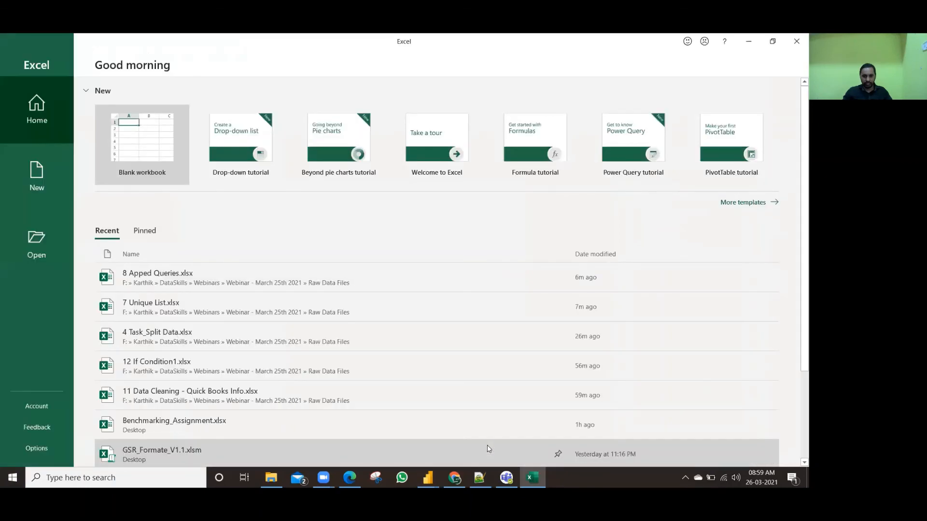
{"action": "key", "text": "Return"}
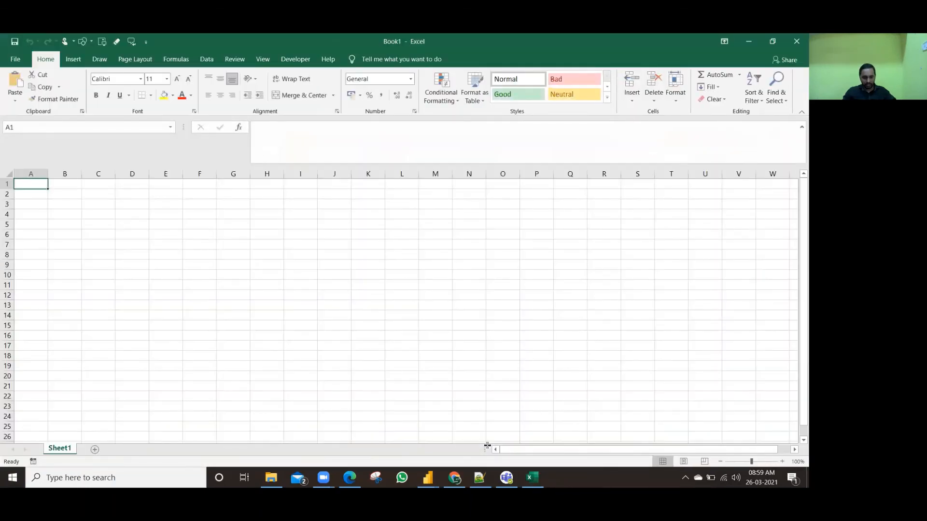
{"action": "key", "text": "ctrl+v"}
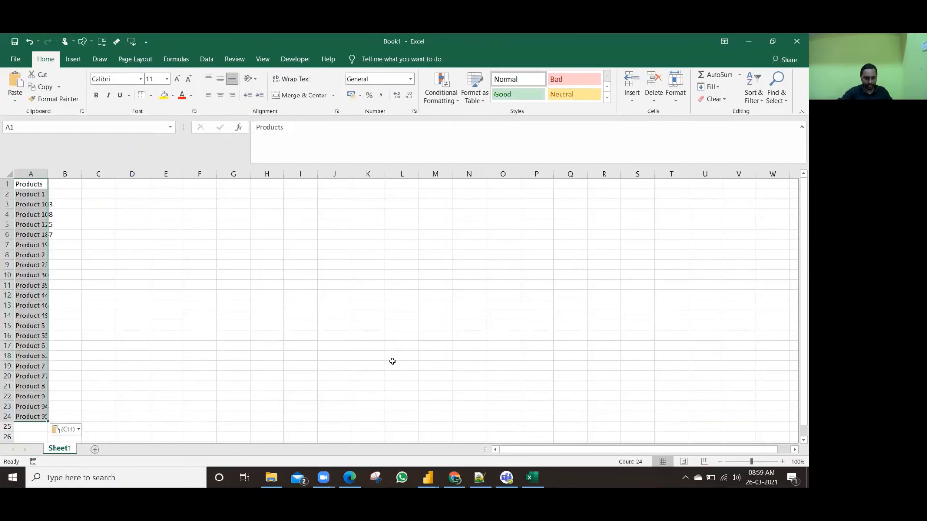
{"action": "double_click", "coordinate": [48, 174]}
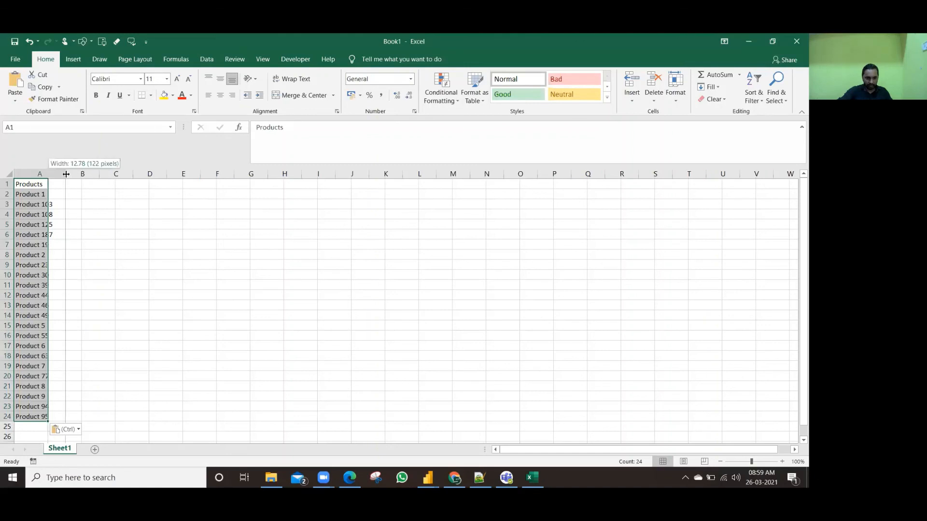
- Add a filter to the Products header and sort the pasted list Z to A, followed by A to Z
{"action": "left_click", "coordinate": [59, 182]}
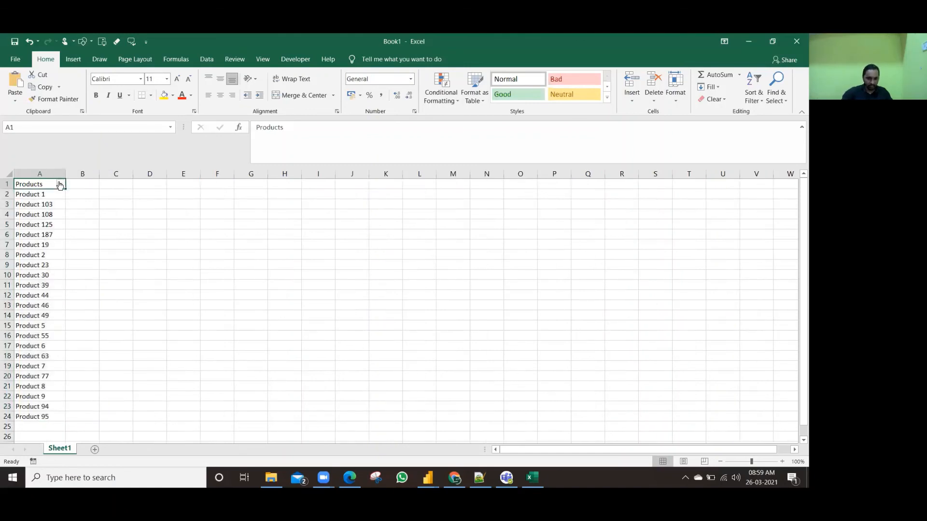
{"action": "left_click", "coordinate": [60, 185]}
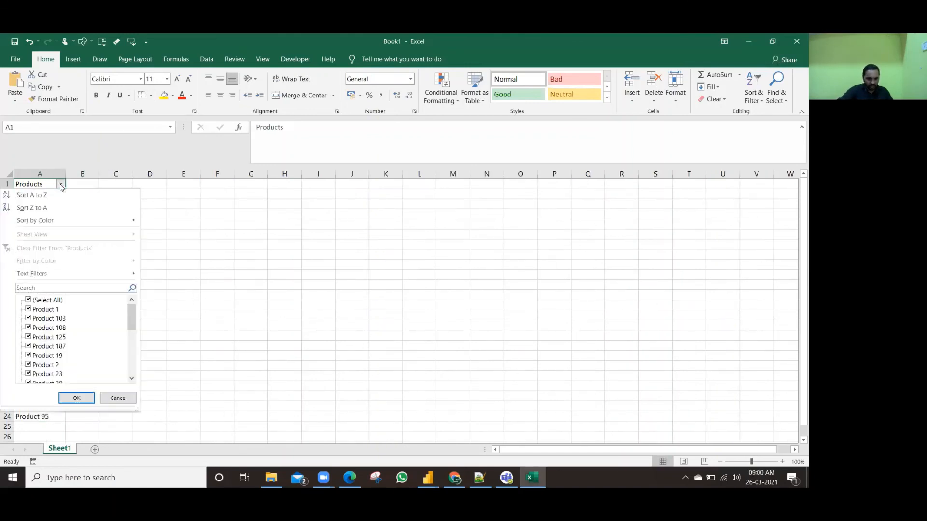
{"action": "left_click", "coordinate": [44, 209]}
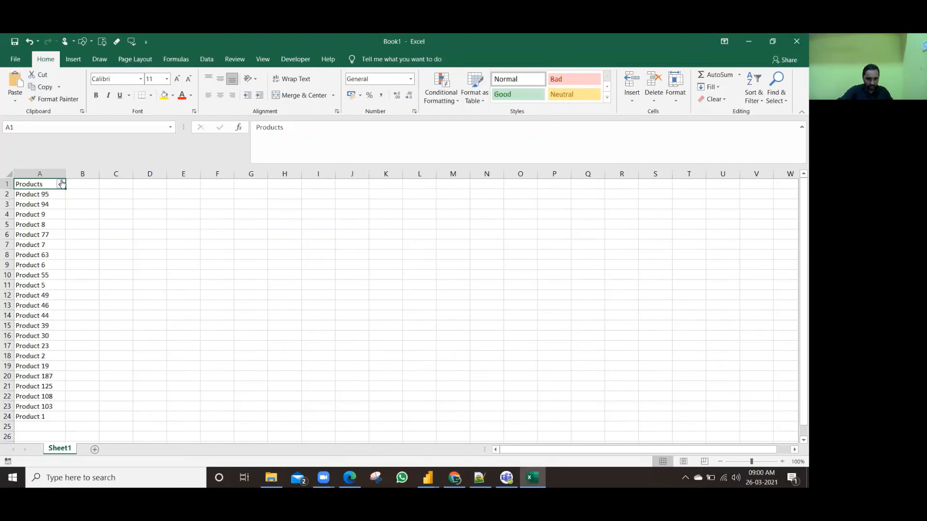
{"action": "left_click", "coordinate": [61, 184]}
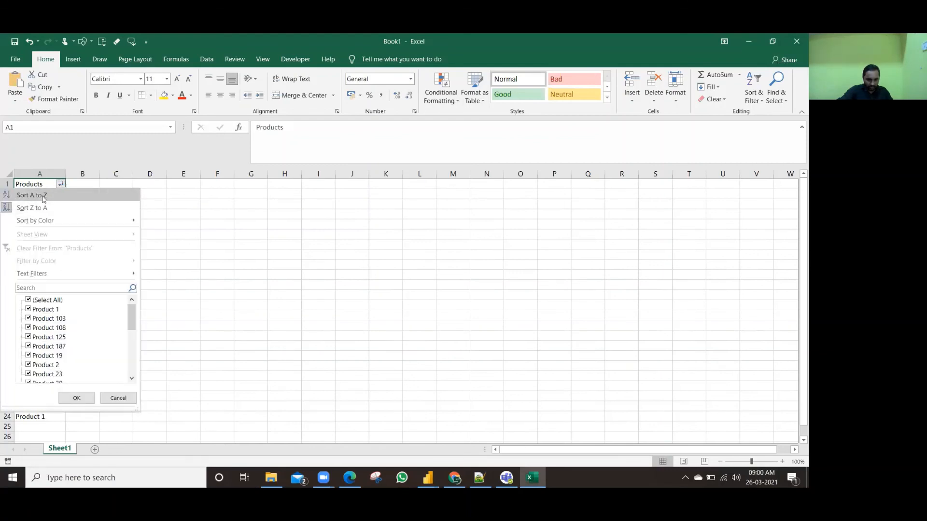
{"action": "left_click", "coordinate": [39, 195]}
- Check the sorted order of Product 1, Product 103 and Product 108, and close the workbook without saving
{"action": "left_click", "coordinate": [49, 197]}
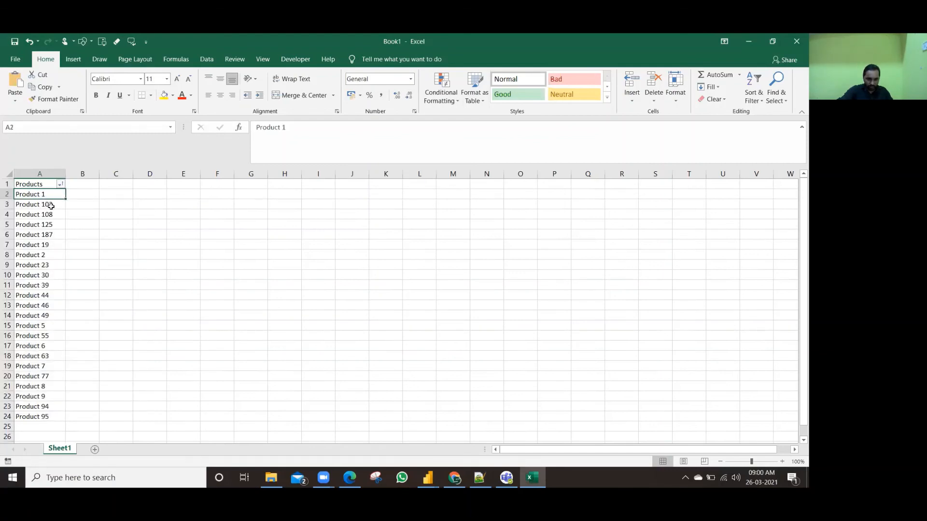
{"action": "left_click", "coordinate": [51, 207]}
{"action": "left_click", "coordinate": [49, 214]}
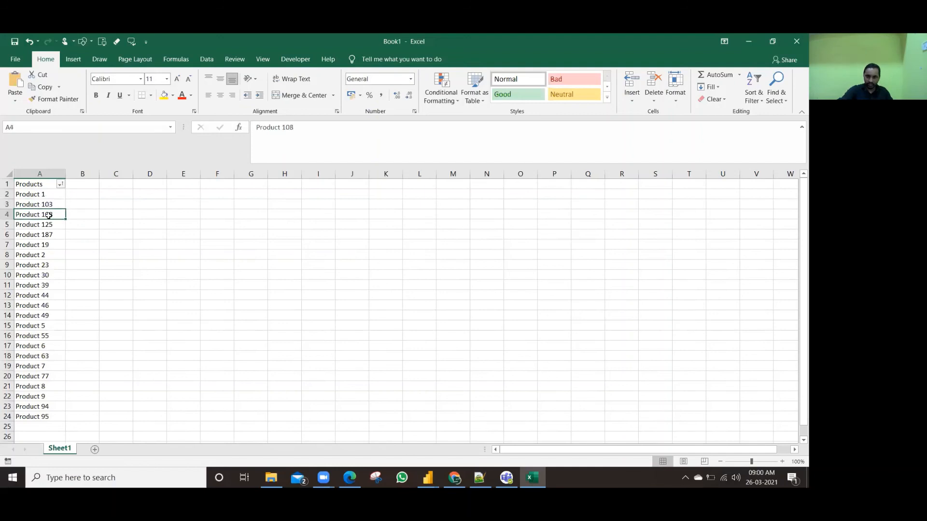
{"action": "left_click", "coordinate": [797, 43]}
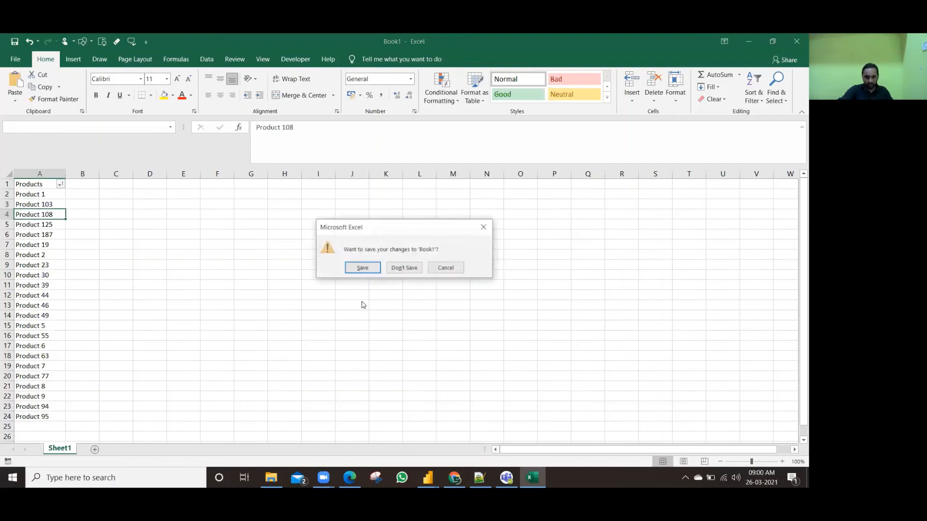
{"action": "left_click", "coordinate": [401, 268]}
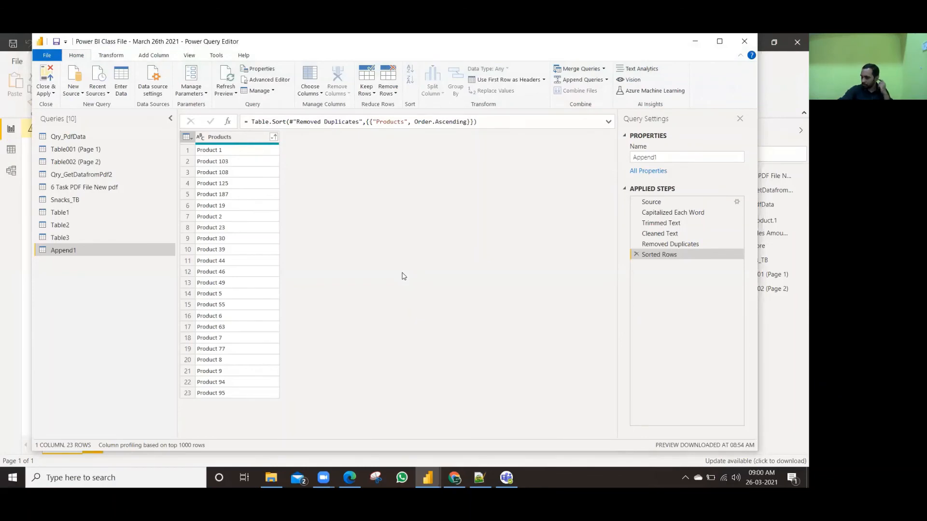
- Maximize the query editor window and duplicate the Products column of the appended query
{"action": "left_click", "coordinate": [250, 150]}
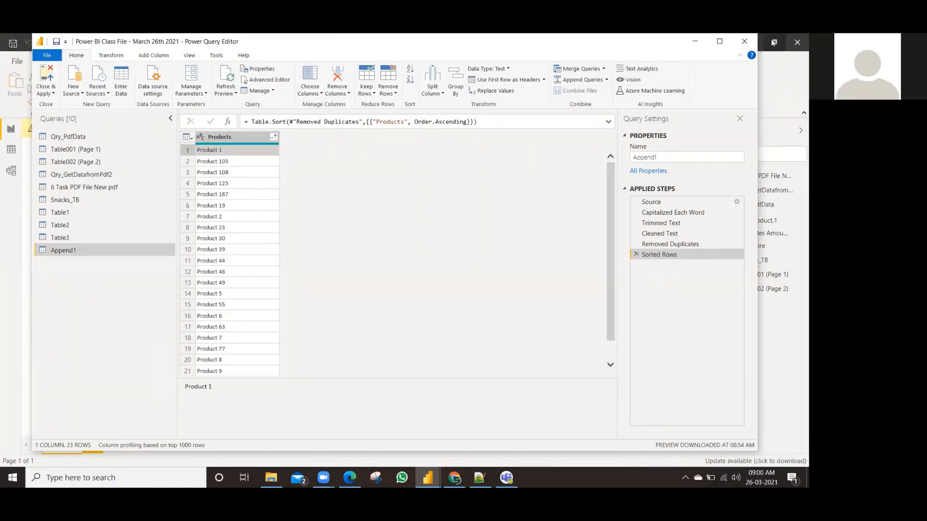
{"action": "left_click", "coordinate": [719, 41]}
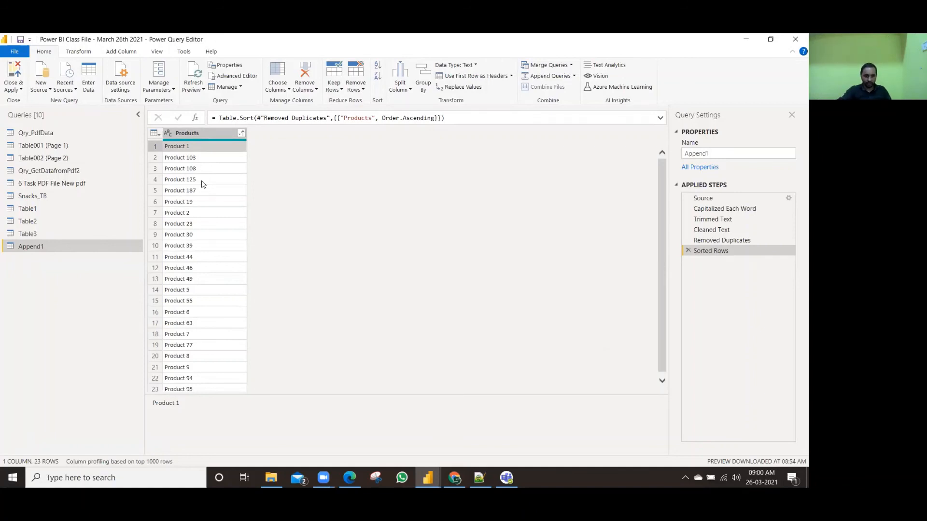
{"action": "left_click", "coordinate": [205, 133]}
{"action": "right_click", "coordinate": [205, 133]}
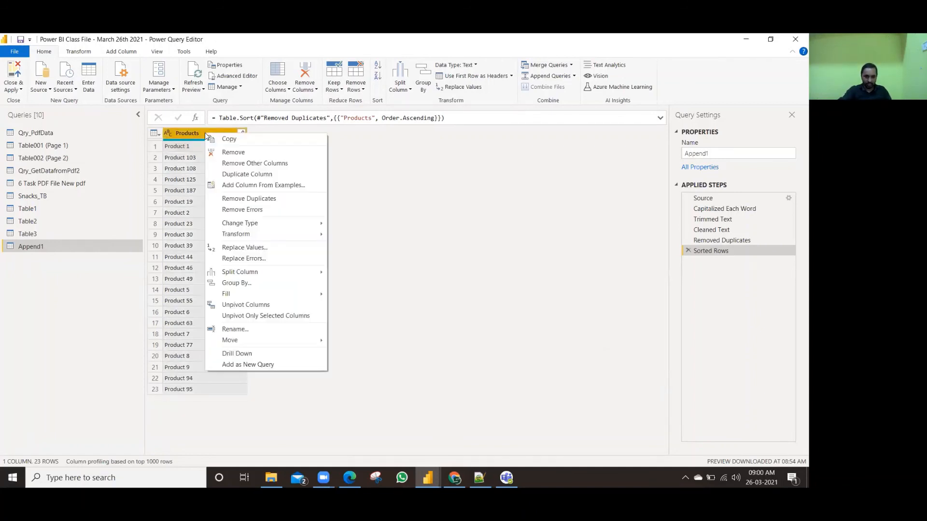
{"action": "left_click", "coordinate": [249, 175]}
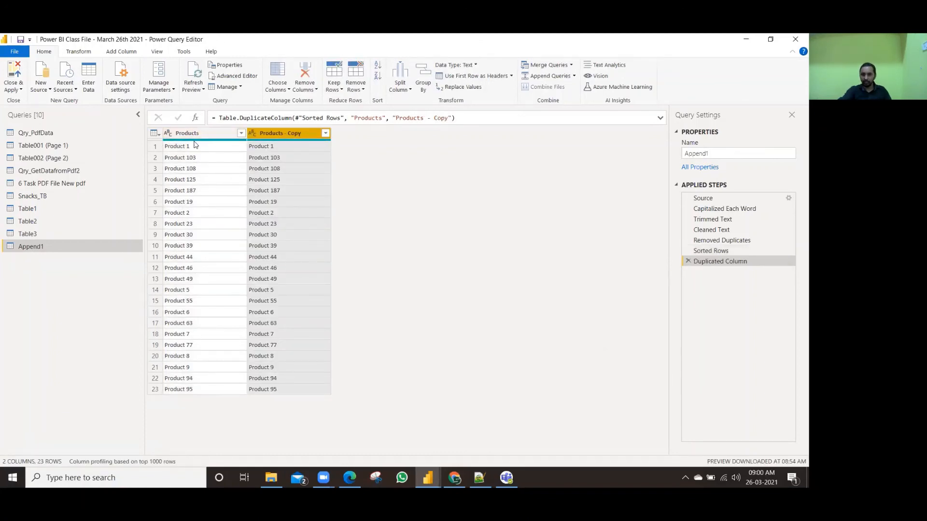
- Split the duplicated Products column by delimiter, using a space at each occurrence of the delimiter
{"action": "right_click", "coordinate": [287, 136]}
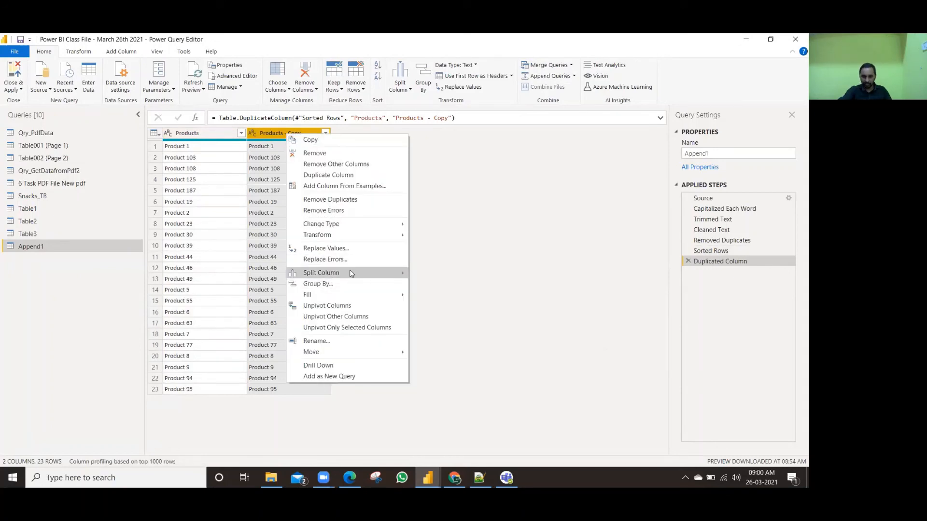
{"action": "mouse_move", "coordinate": [367, 273]}
{"action": "left_click", "coordinate": [436, 274]}
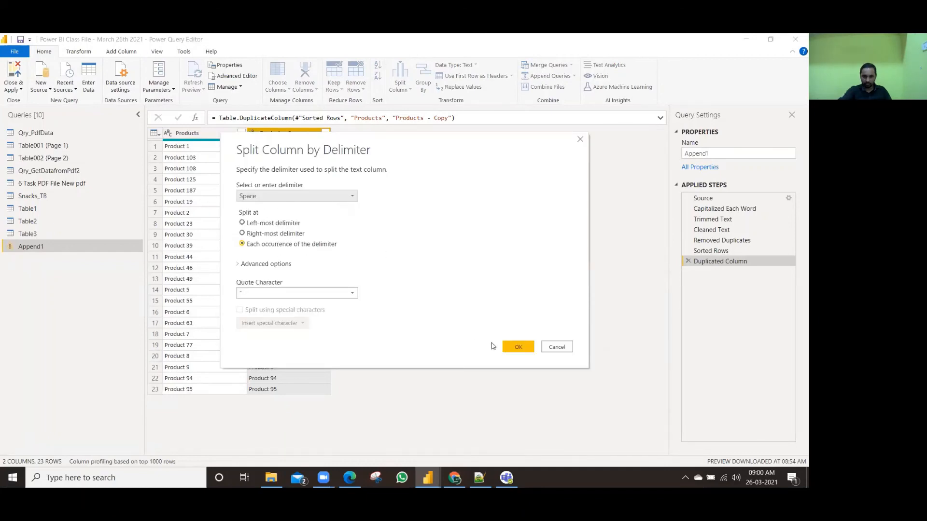
{"action": "left_click", "coordinate": [532, 346]}
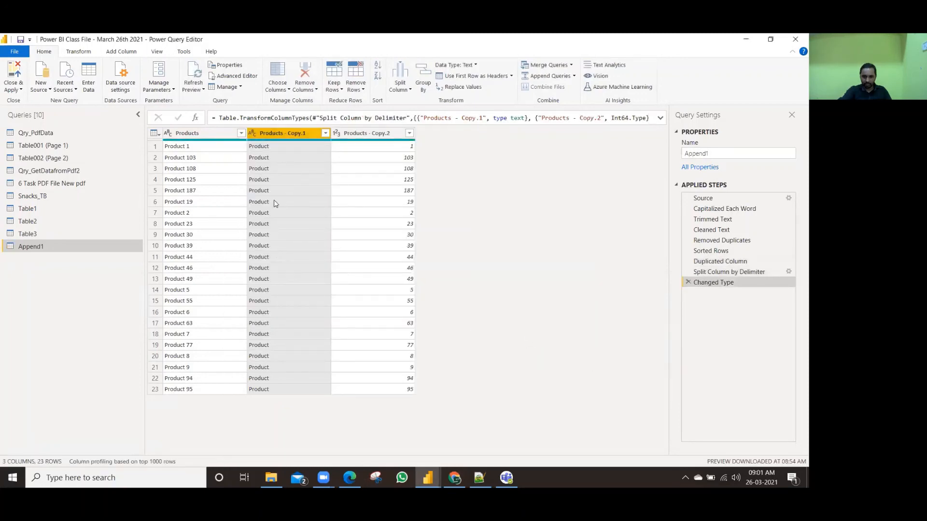
- Sort the table ascending by the split-off product number column, Products - Copy.2
{"action": "left_click", "coordinate": [384, 147]}
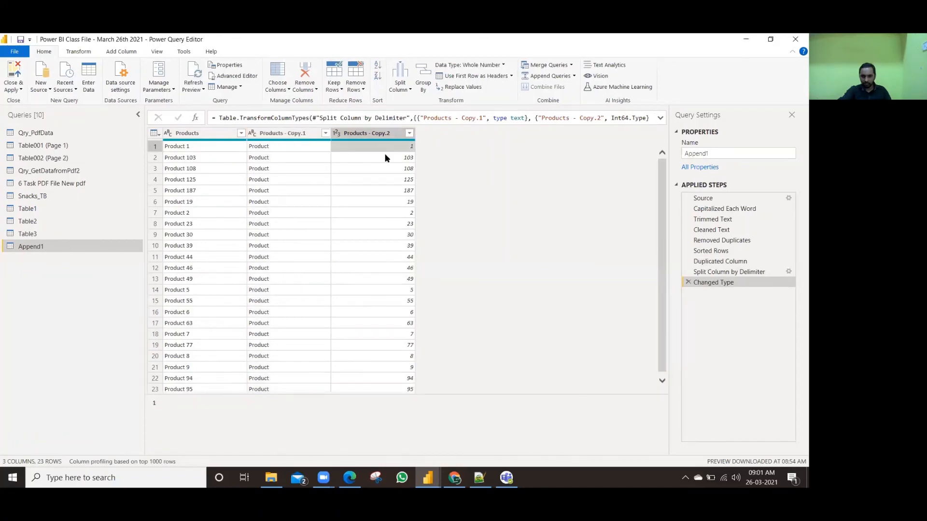
{"action": "left_click", "coordinate": [384, 156]}
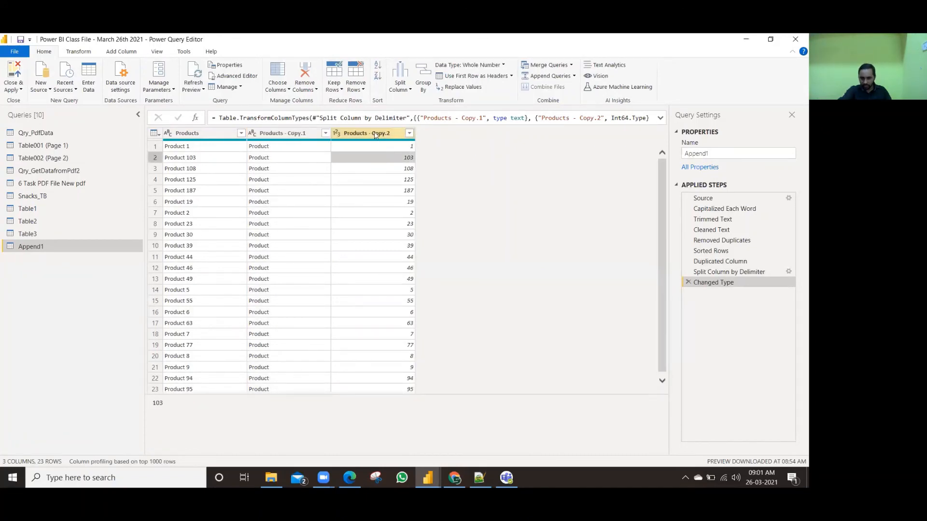
{"action": "left_click", "coordinate": [409, 137]}
{"action": "left_click", "coordinate": [409, 135]}
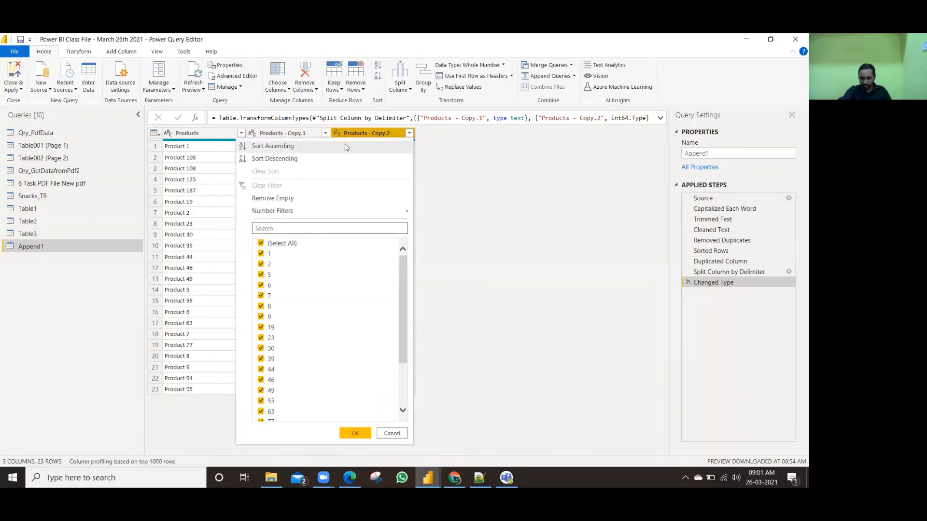
{"action": "left_click", "coordinate": [309, 147]}
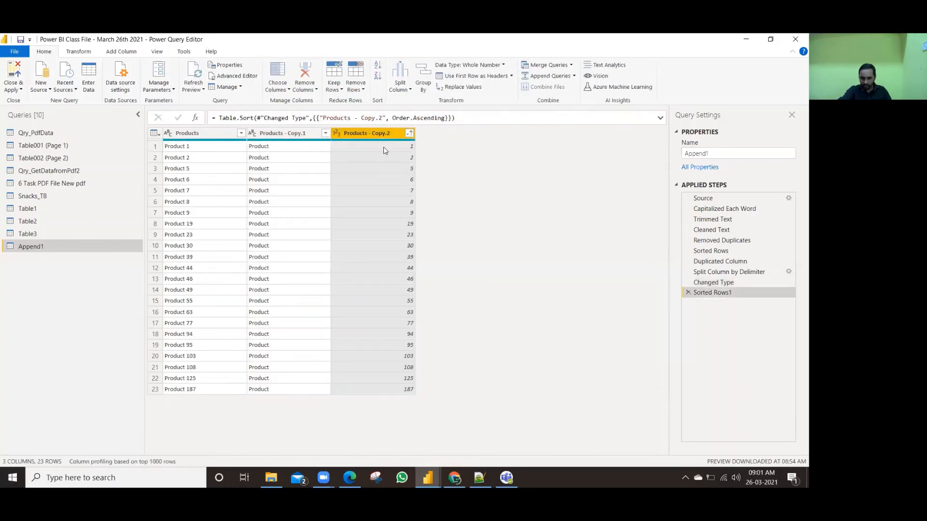
- Check the order of the Products entries against the sorted number column, from Product 2 down to Product 39
{"action": "left_click", "coordinate": [388, 158]}
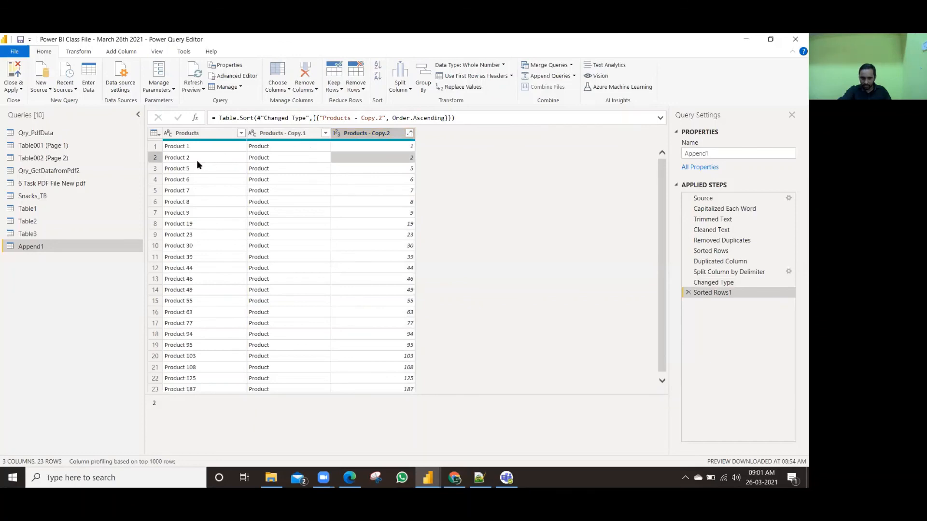
{"action": "left_click", "coordinate": [195, 159]}
{"action": "left_click", "coordinate": [376, 167]}
{"action": "left_click", "coordinate": [206, 170]}
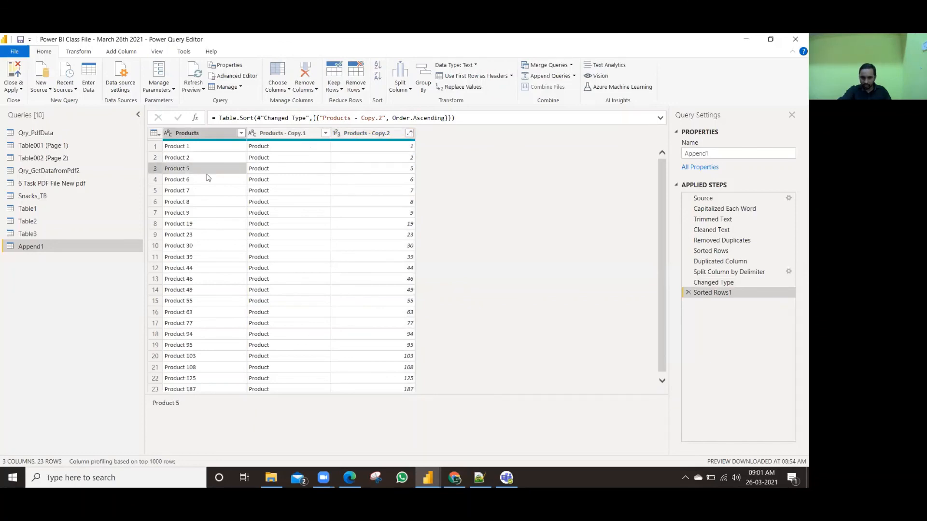
{"action": "left_click", "coordinate": [204, 180]}
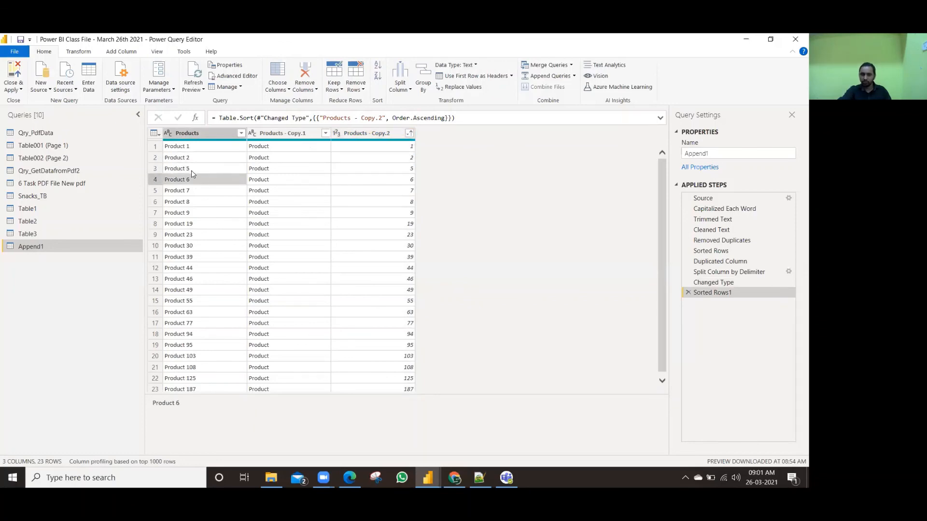
{"action": "left_click", "coordinate": [193, 192]}
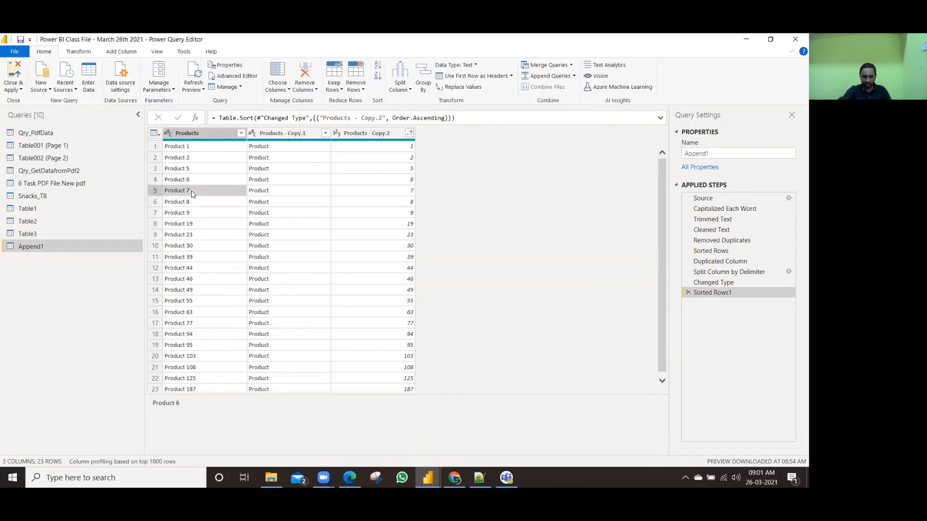
{"action": "left_click", "coordinate": [194, 203]}
{"action": "left_click", "coordinate": [198, 258]}
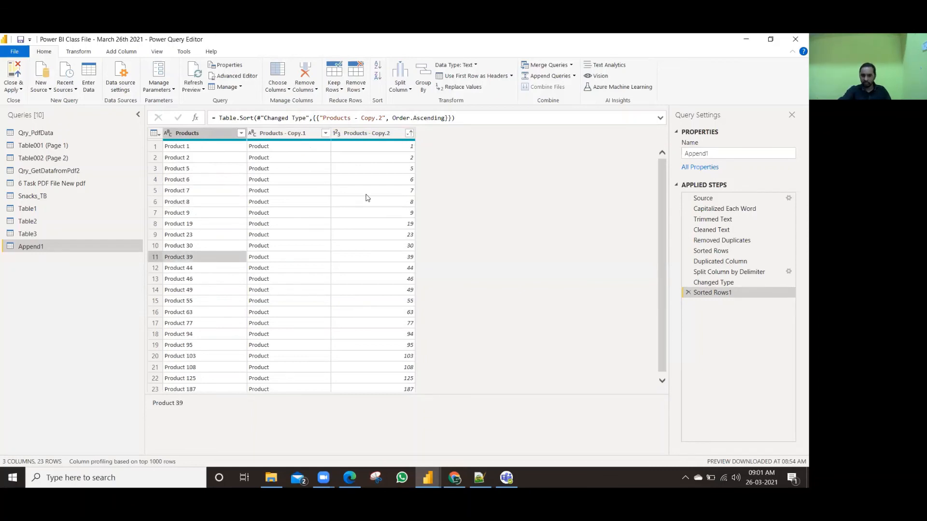
- Remove the Products - Copy.1 and Products - Copy.2 columns together, and close the query editor while applying the changes
{"action": "left_click", "coordinate": [294, 134]}
{"action": "left_click", "coordinate": [353, 135], "text": "ctrl"}
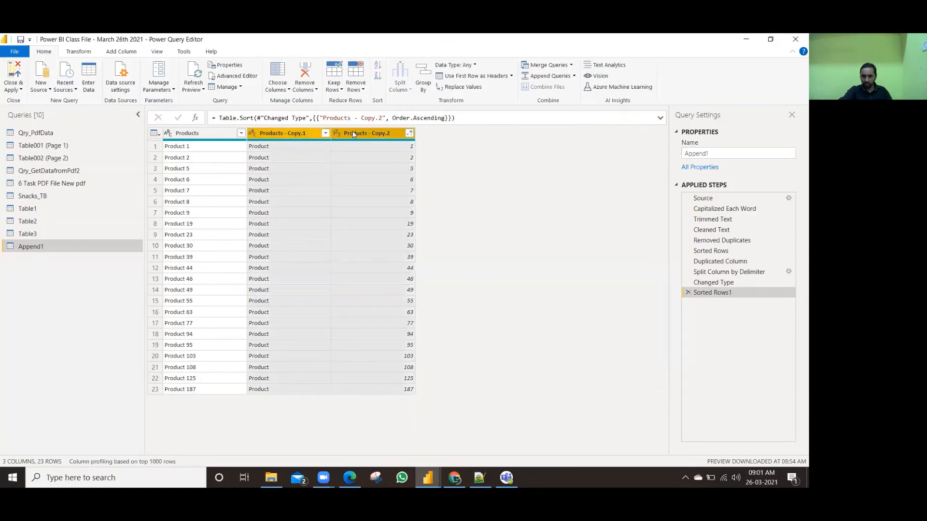
{"action": "right_click", "coordinate": [353, 134]}
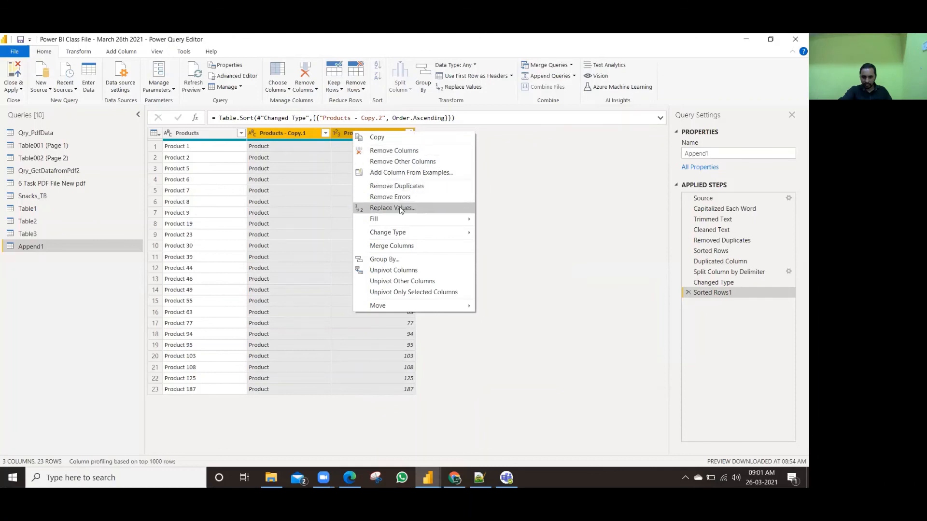
{"action": "left_click", "coordinate": [400, 151]}
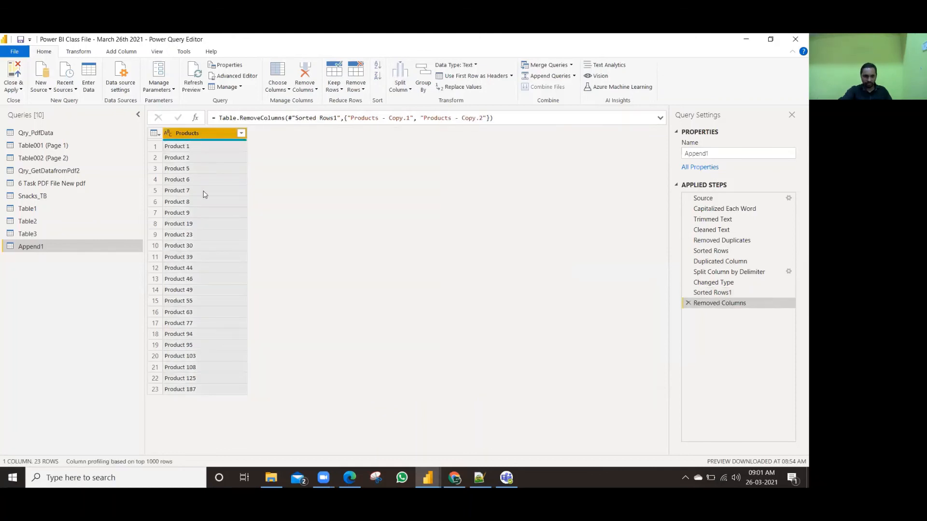
{"action": "left_click", "coordinate": [18, 90]}
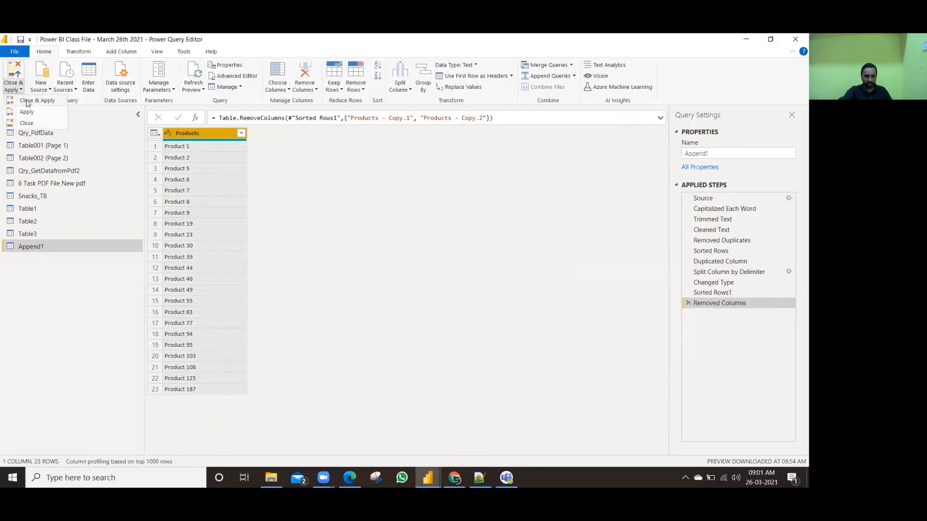
{"action": "left_click", "coordinate": [26, 101]}
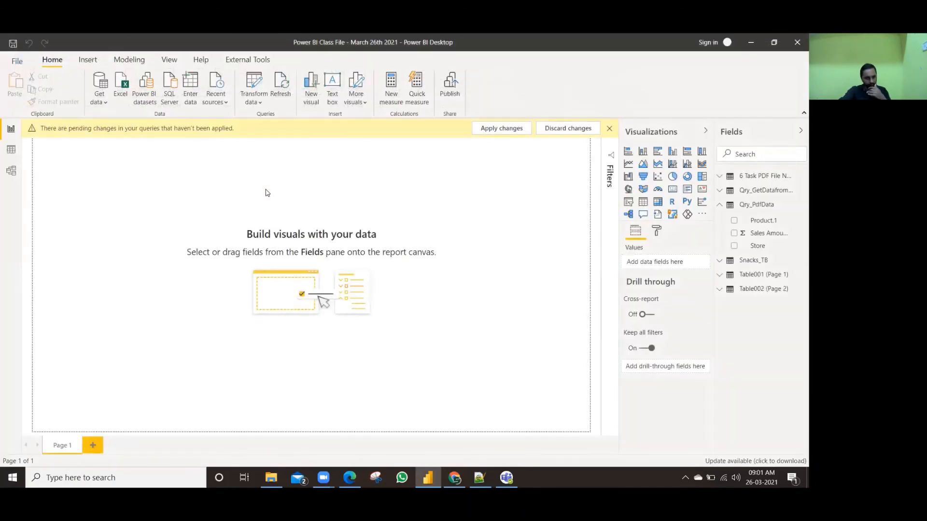